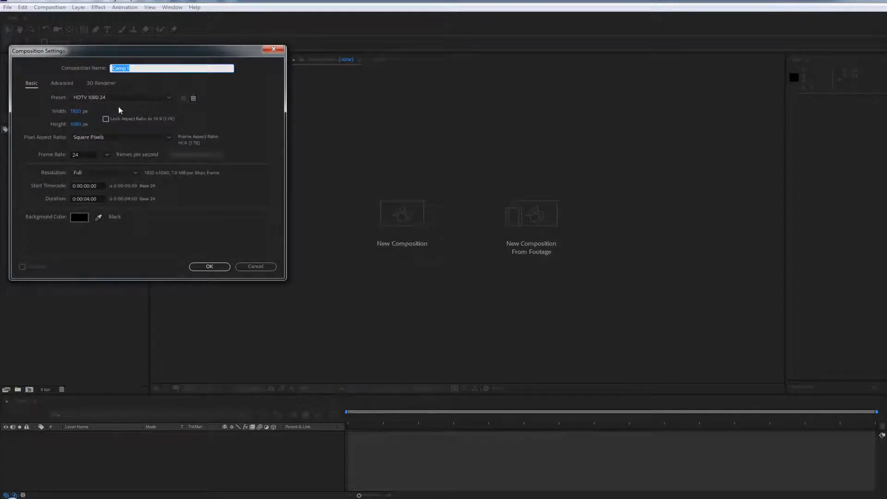
# Create a 1920 x 1080 composition with a frame rate of 25 fps and a duration of 14 seconds
pyautogui.click(87, 155)
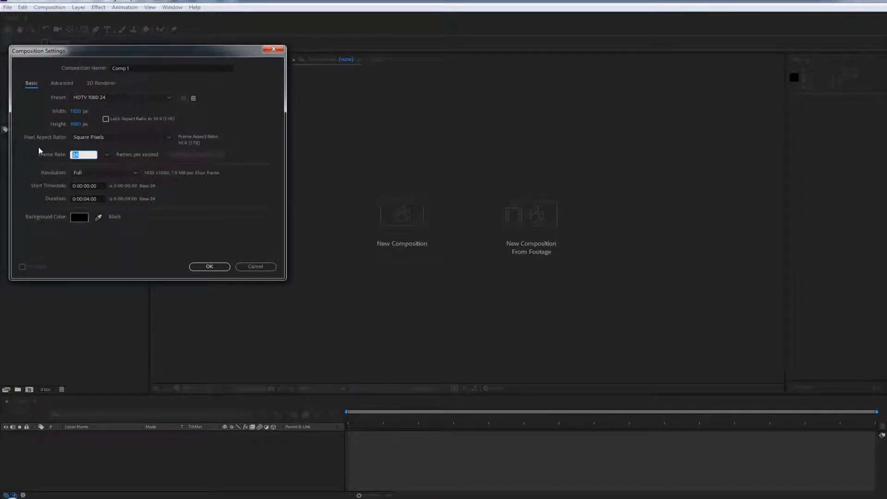
pyautogui.write('25')
pyautogui.click(141, 243)
pyautogui.click(87, 199)
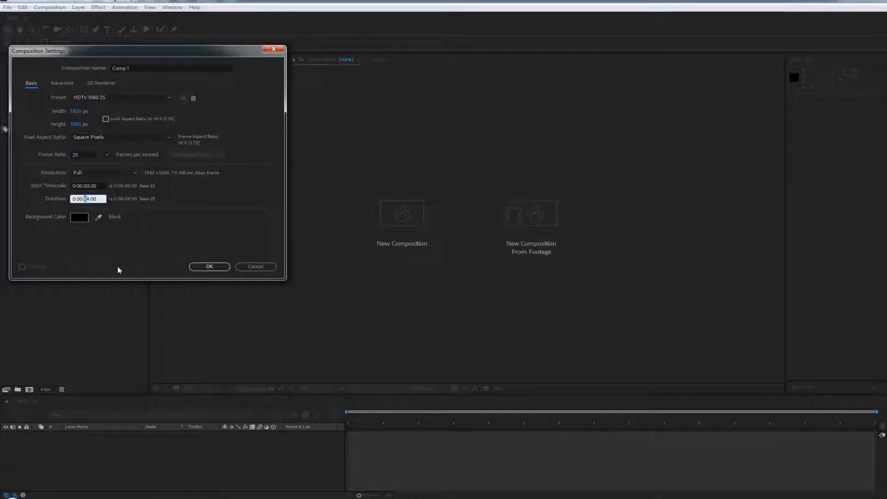
pyautogui.write('1')
pyautogui.click(222, 264)
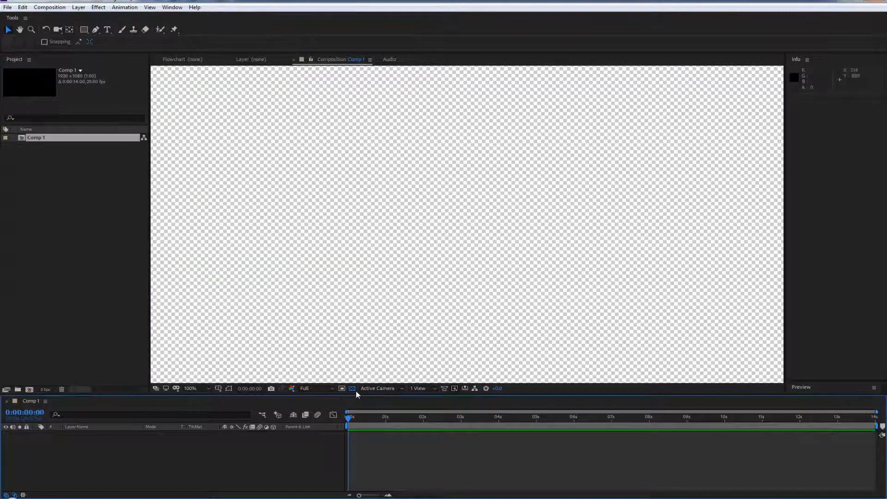
# Import BIDEOALDIA-2020-cartel-DIN-A-3.jpg into the project and add it as a layer in Comp 1's timeline
pyautogui.moveTo(358, 395); pyautogui.dragTo(369, 296)
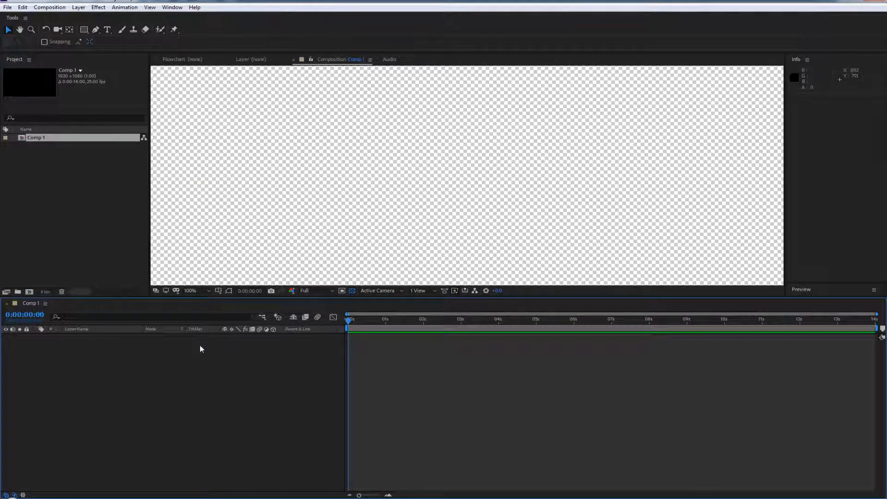
pyautogui.rightClick(62, 178)
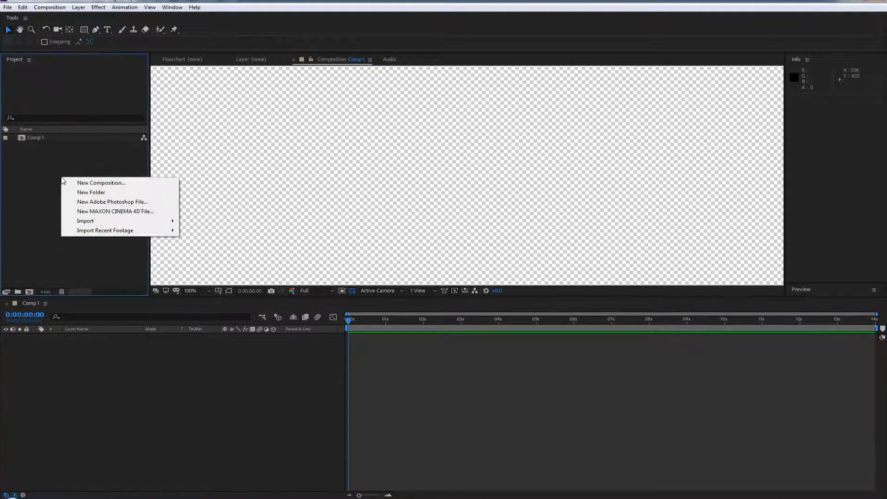
pyautogui.moveTo(97, 222)
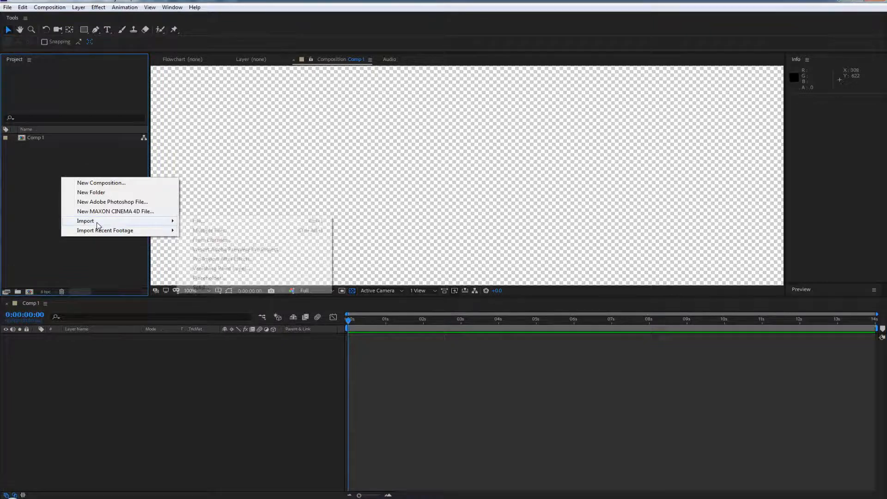
pyautogui.click(245, 221)
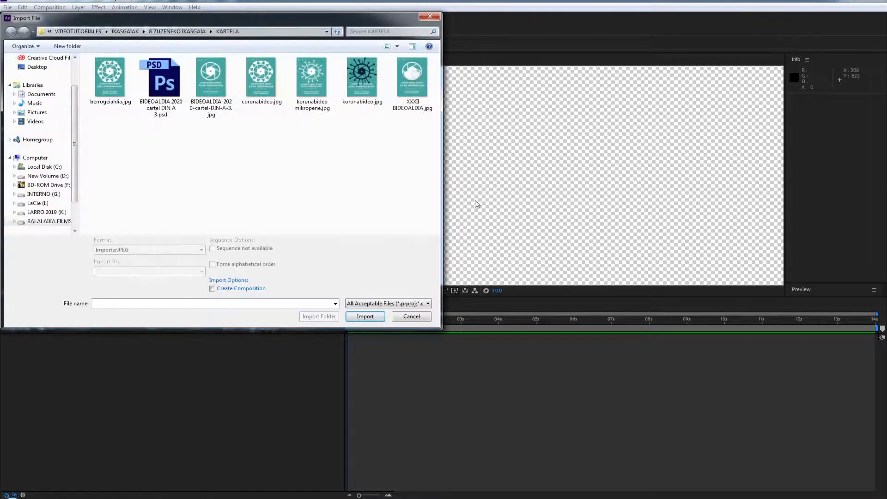
pyautogui.click(216, 85)
pyautogui.click(353, 318)
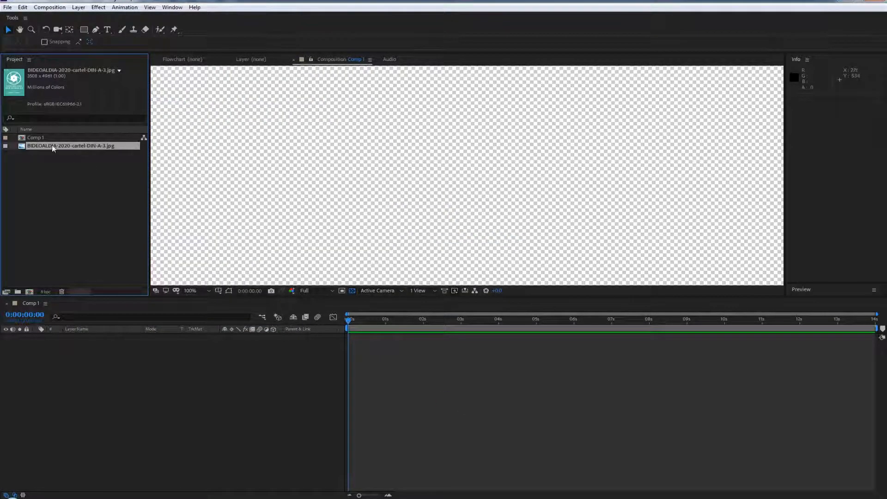
pyautogui.moveTo(53, 147); pyautogui.dragTo(103, 350)
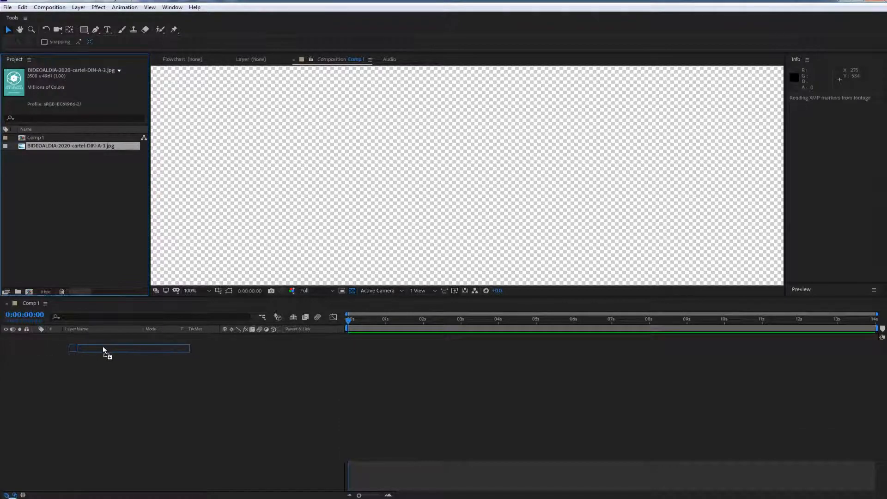
# Scale the poster image layer down to 24%
pyautogui.press(',')
pyautogui.press(',')
pyautogui.press(',')
pyautogui.press(',')
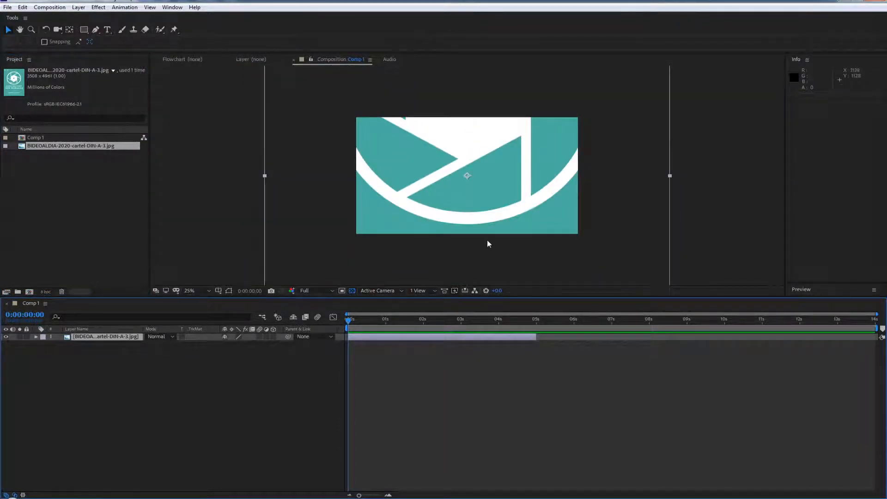
pyautogui.press(',')
pyautogui.press(',')
pyautogui.press(',')
pyautogui.press(',')
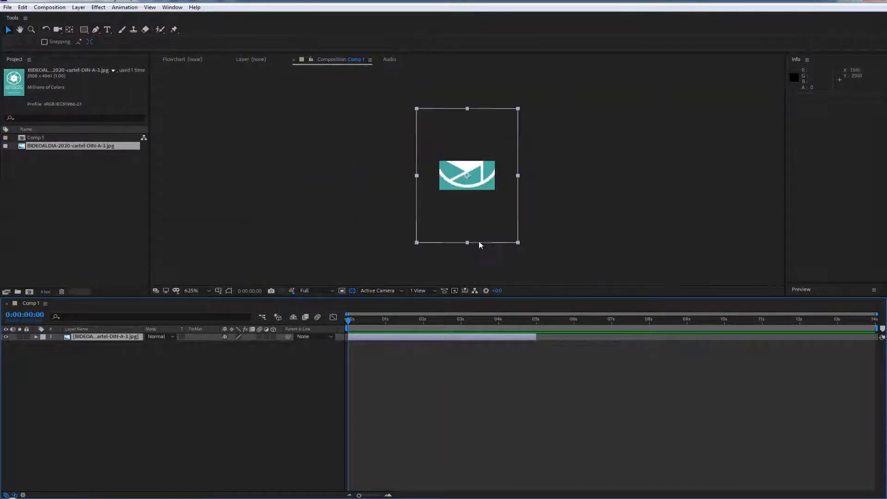
pyautogui.click(95, 337)
pyautogui.press('s')
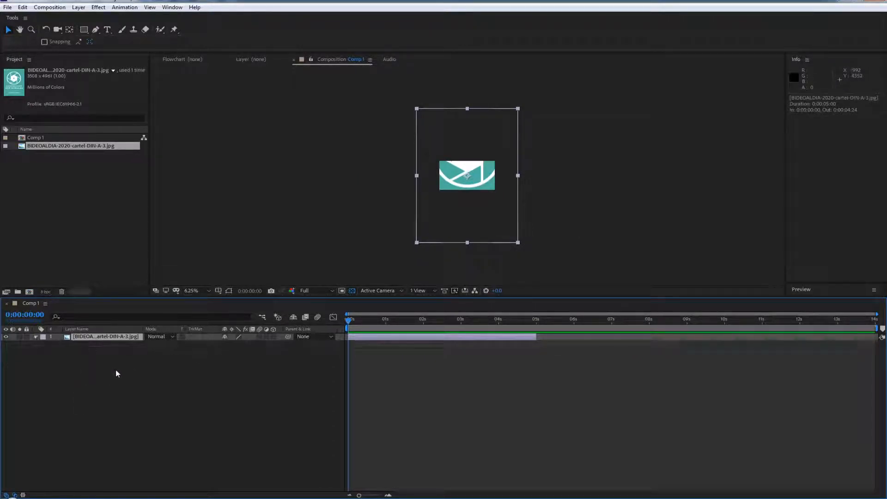
pyautogui.press('s')
pyautogui.press('s')
pyautogui.moveTo(236, 344); pyautogui.dragTo(201, 343)
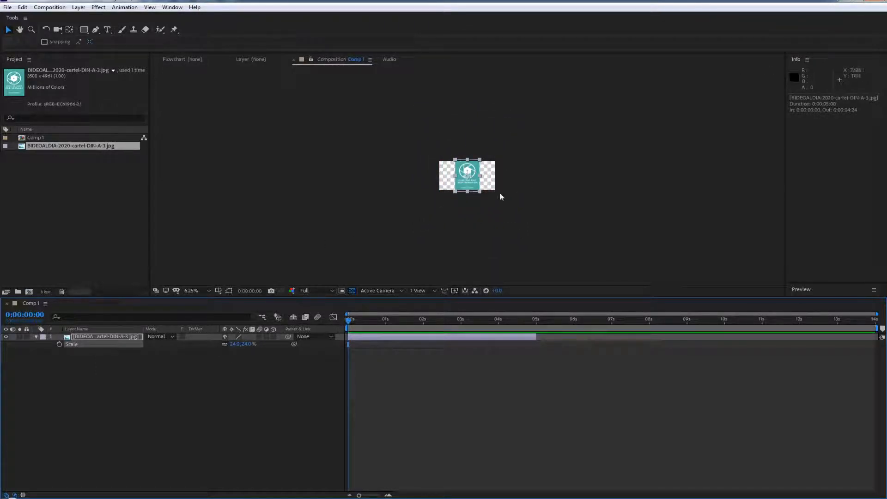
# Examine the poster's circular logo up close, focusing on the edges and corners of its lower-left aperture blade at 400%
pyautogui.press('.')
pyautogui.press('.')
pyautogui.press('.')
pyautogui.press('.')
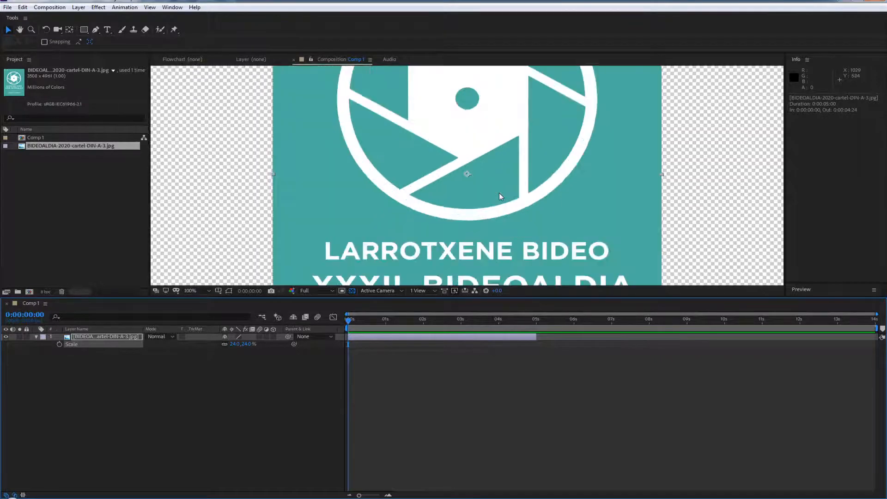
pyautogui.moveTo(508, 184); pyautogui.dragTo(456, 242)
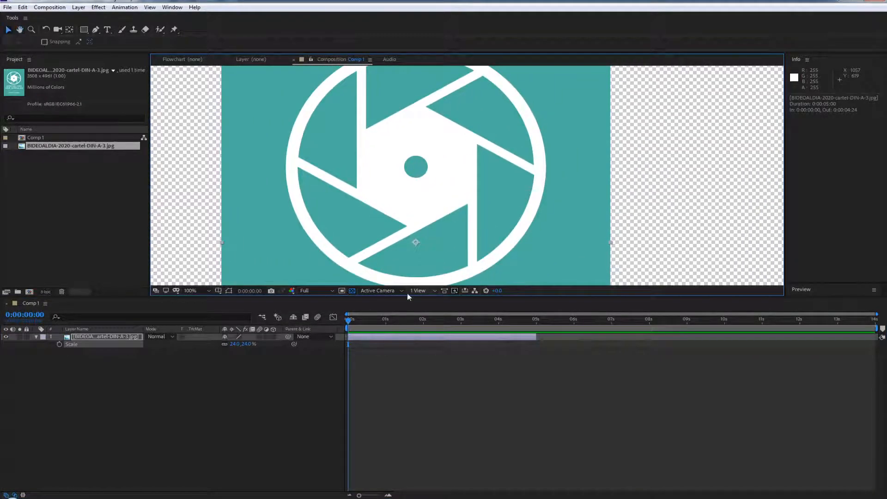
pyautogui.moveTo(407, 297); pyautogui.dragTo(422, 400)
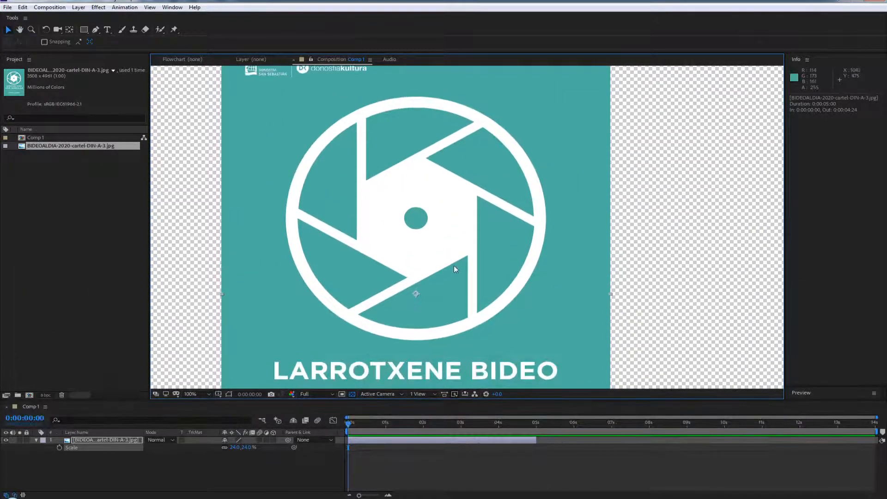
pyautogui.press('.')
pyautogui.press('.')
pyautogui.moveTo(411, 293); pyautogui.dragTo(590, 164)
pyautogui.moveTo(346, 299); pyautogui.dragTo(565, 240)
pyautogui.moveTo(478, 282); pyautogui.dragTo(467, 299)
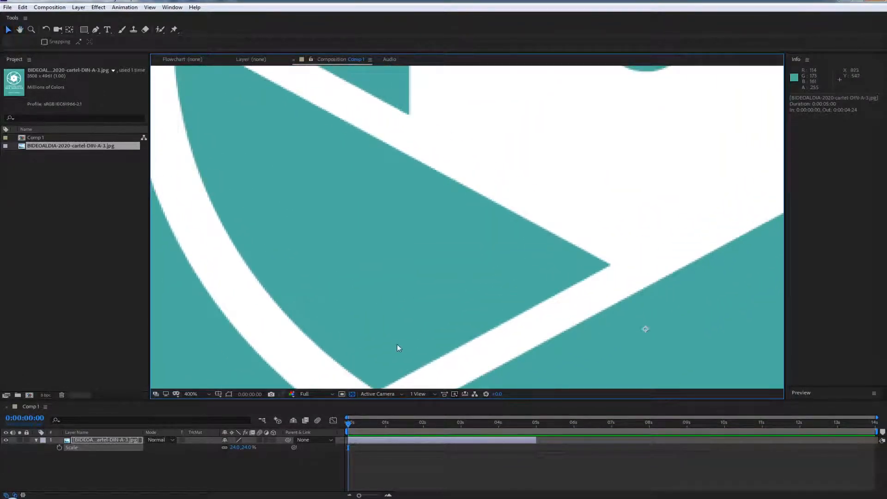
pyautogui.moveTo(388, 326); pyautogui.dragTo(363, 277)
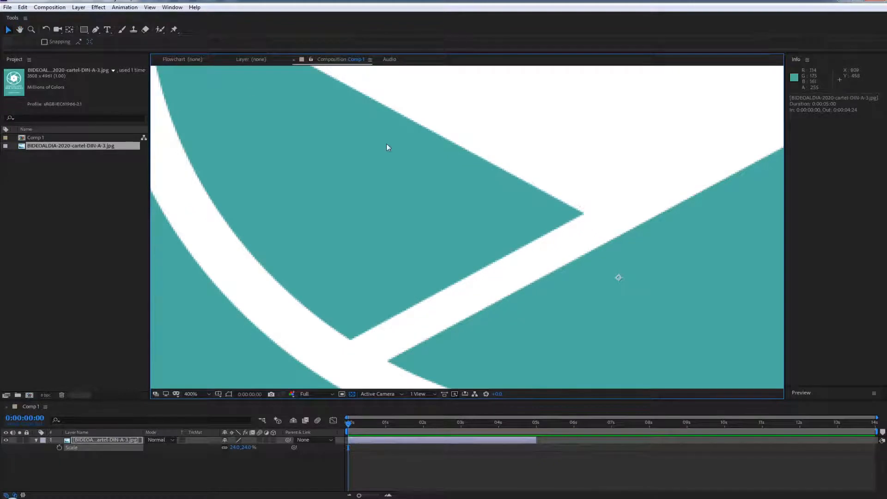
pyautogui.press('space')
pyautogui.moveTo(261, 130); pyautogui.dragTo(311, 198)
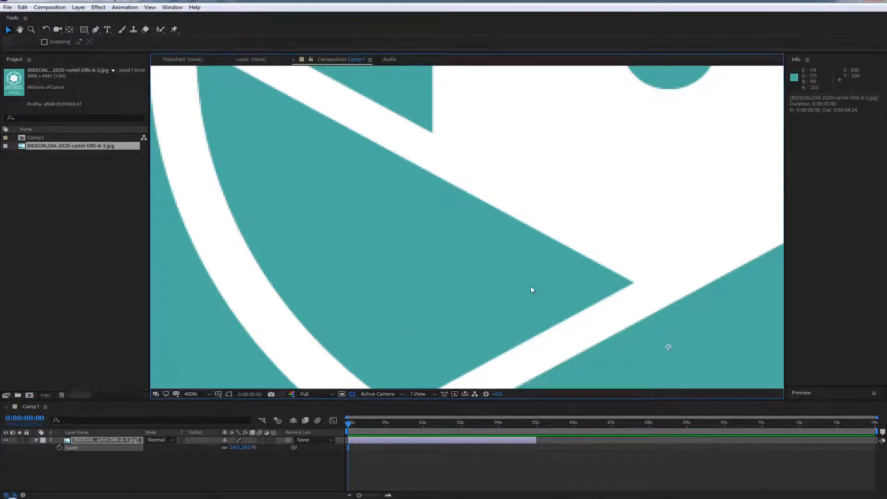
pyautogui.moveTo(459, 340); pyautogui.dragTo(427, 290)
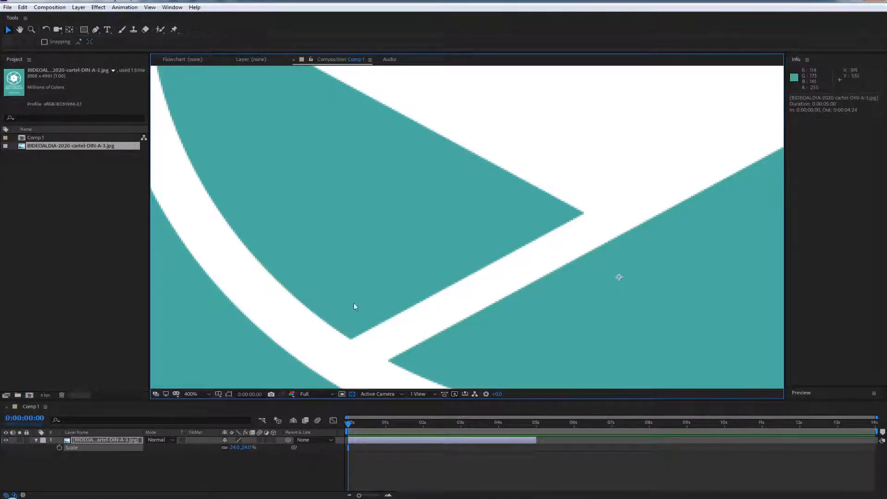
# Inspect the bottom corner of the lower-left blade at 800% and compare the logo at other magnifications
pyautogui.scroll(1, 360, 288)
pyautogui.moveTo(344, 384); pyautogui.dragTo(483, 177)
pyautogui.moveTo(434, 264); pyautogui.dragTo(432, 295)
pyautogui.press('space')
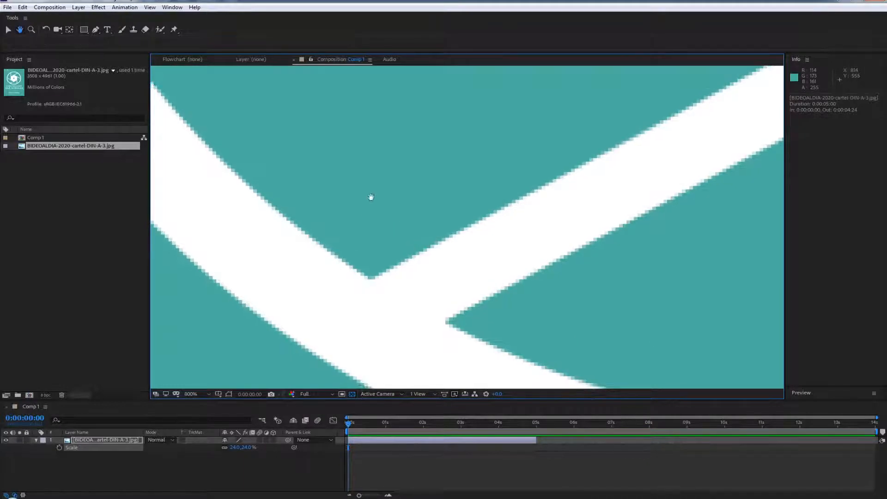
pyautogui.scroll(-2, 371, 197)
pyautogui.scroll(-4, 358, 217)
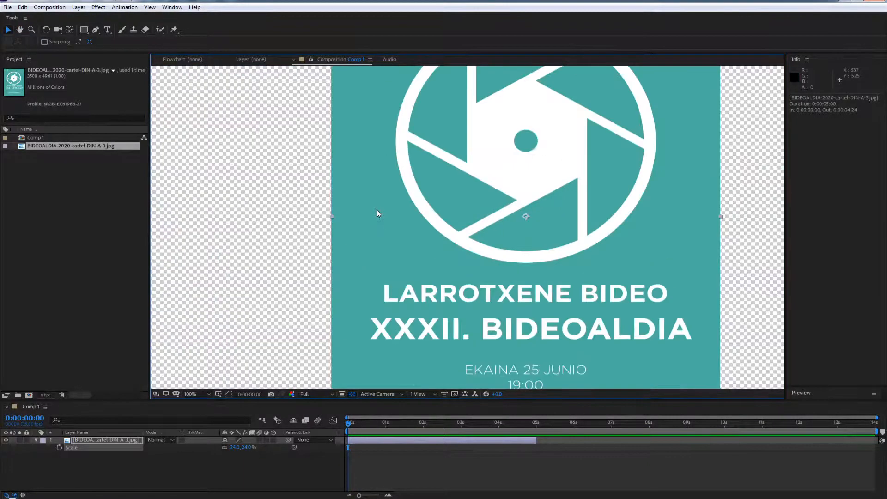
pyautogui.scroll(4, 444, 240)
pyautogui.scroll(-4, 442, 240)
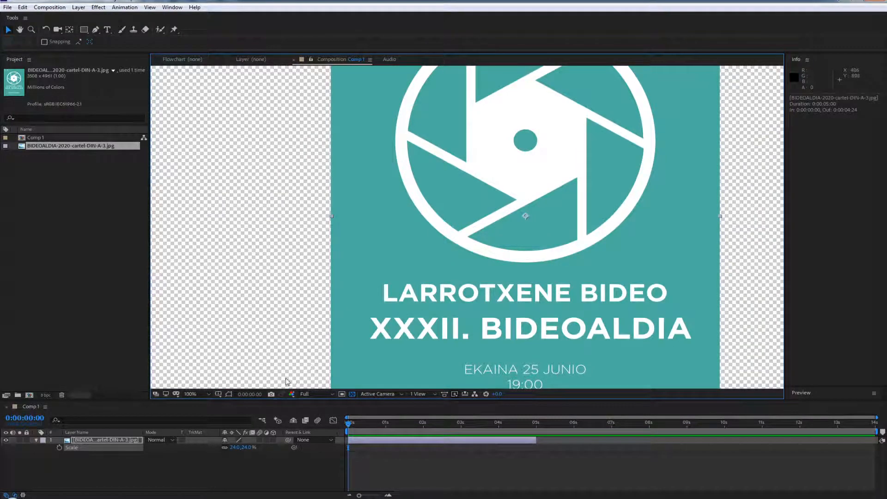
pyautogui.scroll(1, 471, 210)
pyautogui.scroll(-1, 471, 211)
pyautogui.scroll(1, 470, 211)
pyautogui.moveTo(546, 202); pyautogui.dragTo(453, 265)
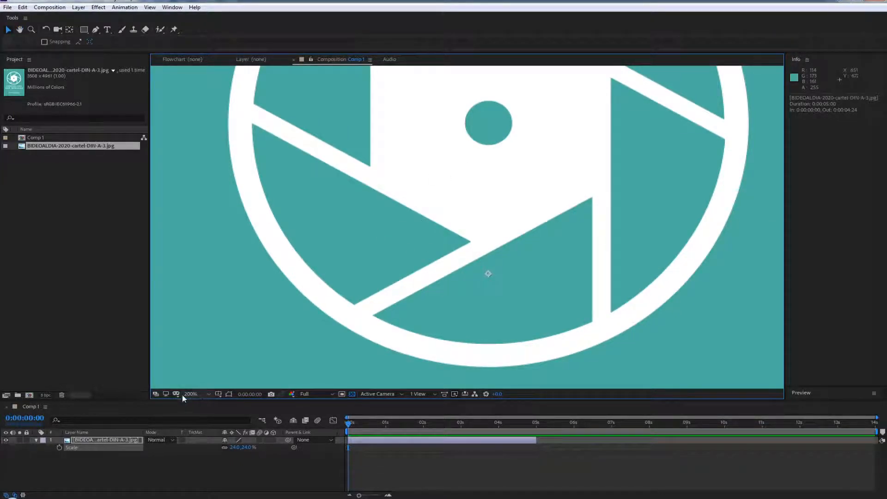
# Set the composition view's magnification to 400% and frame the logo's lower-left blade, leaving more room for the timeline
pyautogui.click(195, 394)
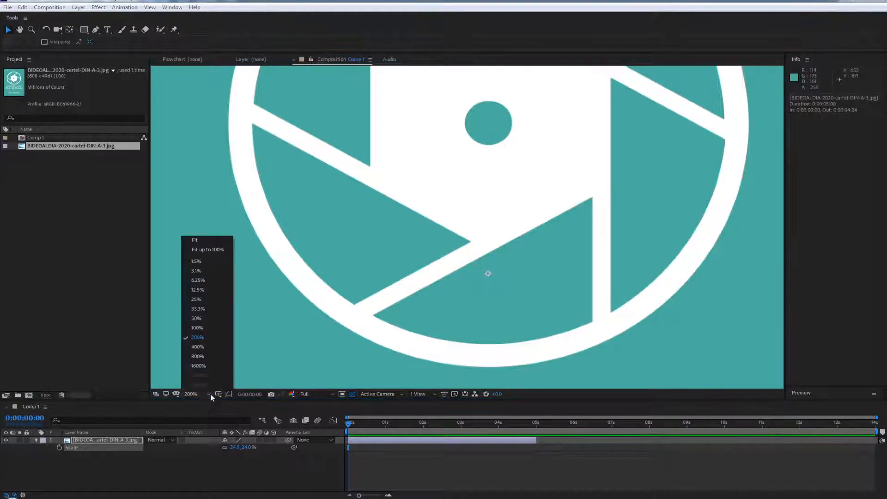
pyautogui.click(198, 340)
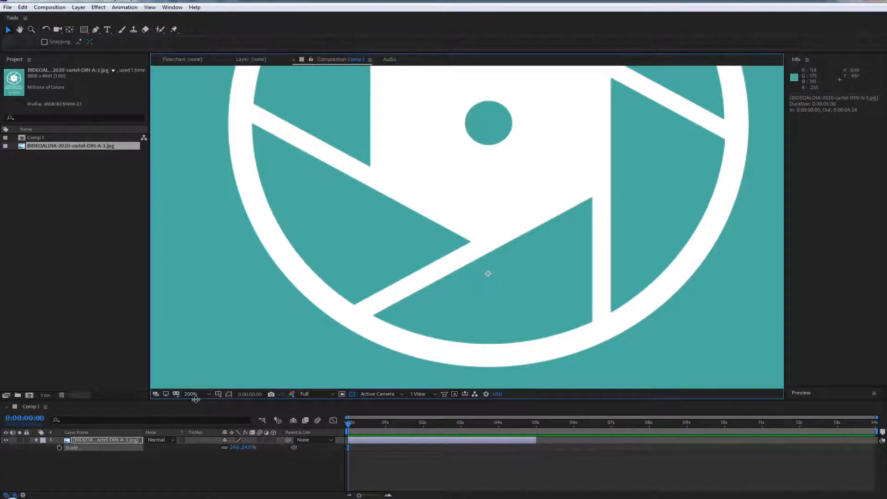
pyautogui.click(195, 395)
pyautogui.click(201, 348)
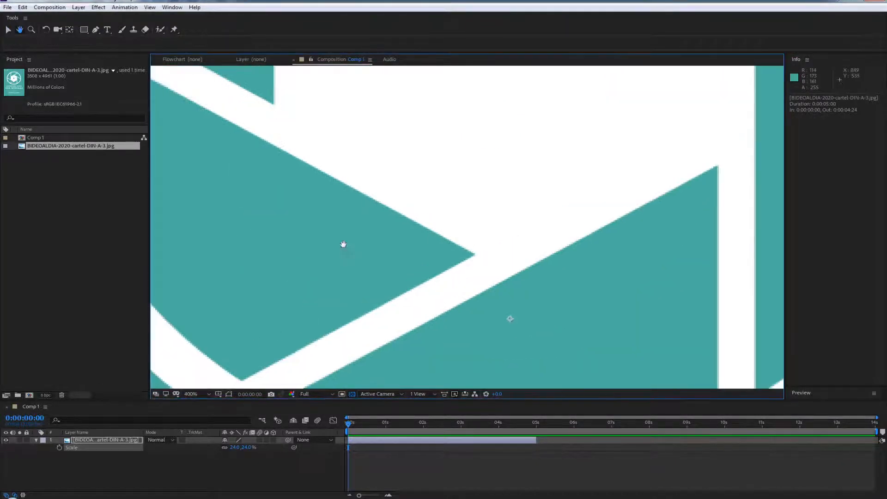
pyautogui.scroll(-2, 342, 244)
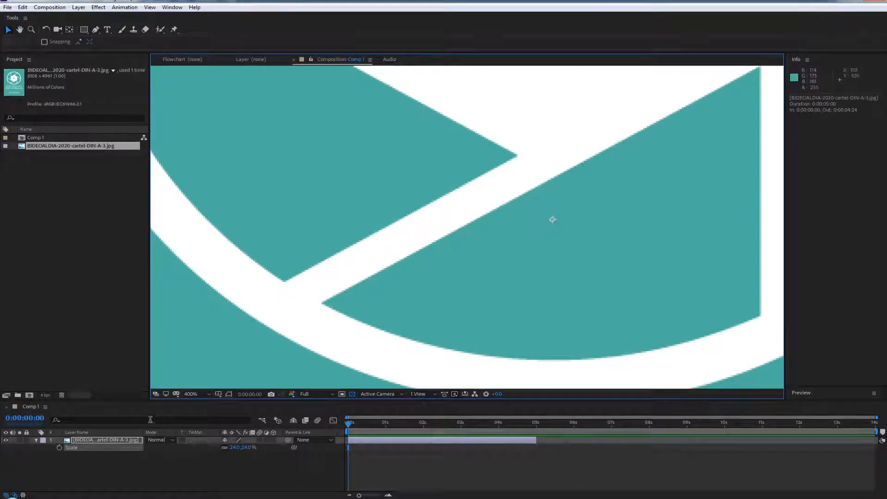
pyautogui.moveTo(195, 400); pyautogui.dragTo(238, 358)
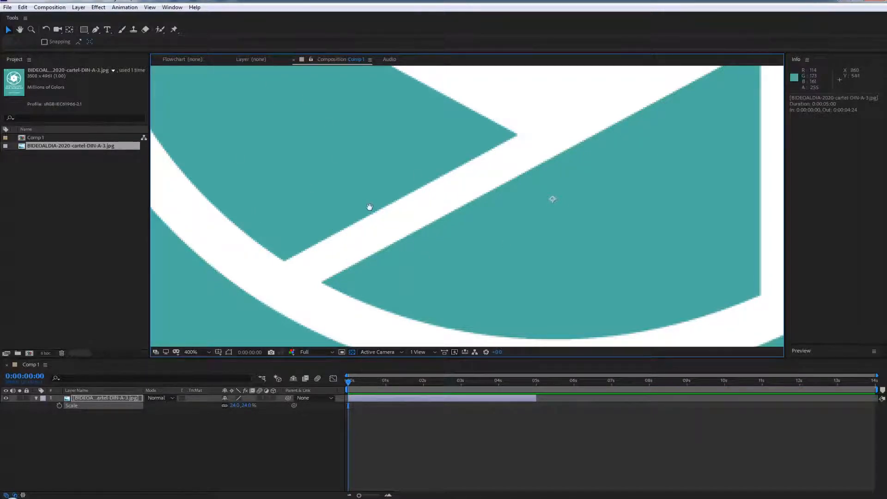
pyautogui.moveTo(370, 206); pyautogui.dragTo(505, 263)
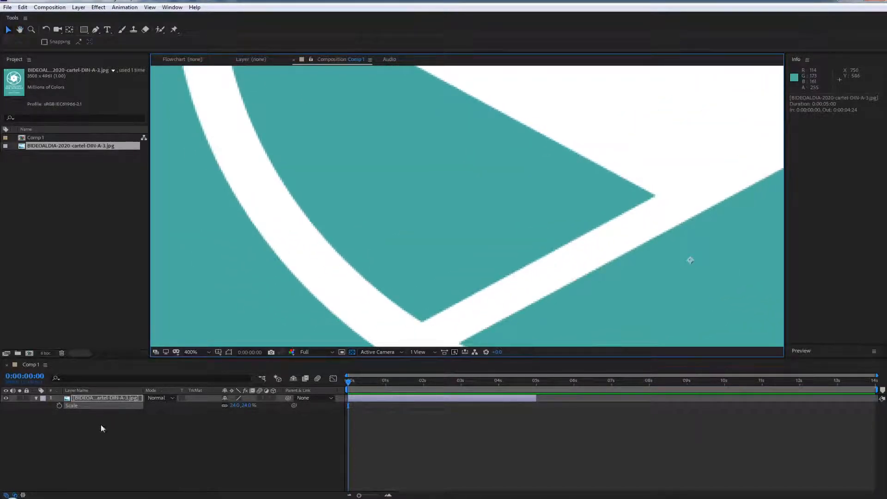
# Create a new shape layer above the poster image layer
pyautogui.rightClick(87, 436)
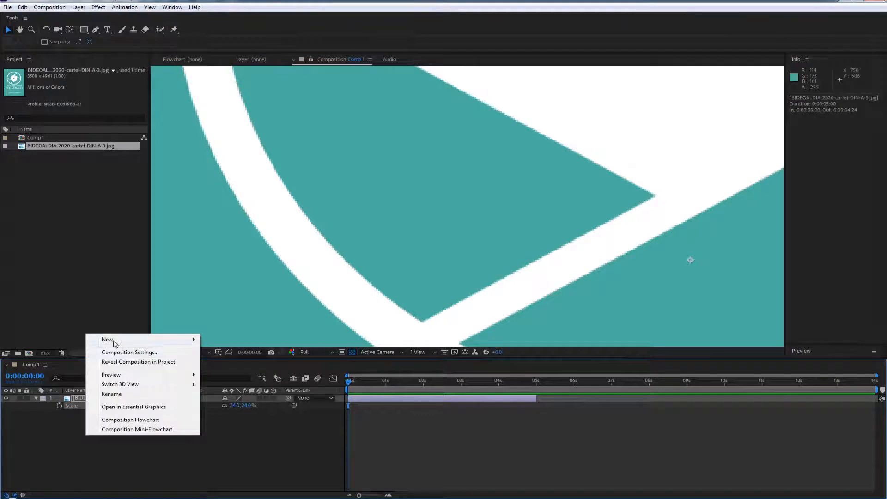
pyautogui.moveTo(113, 341)
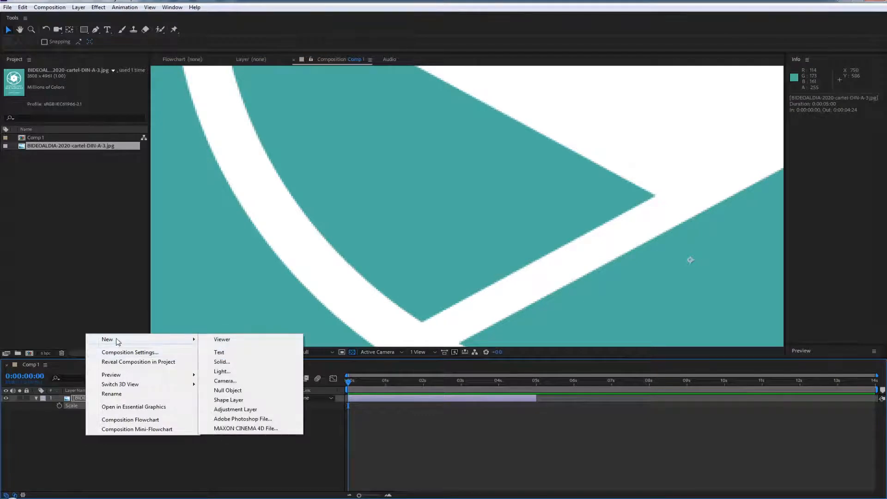
pyautogui.click(229, 400)
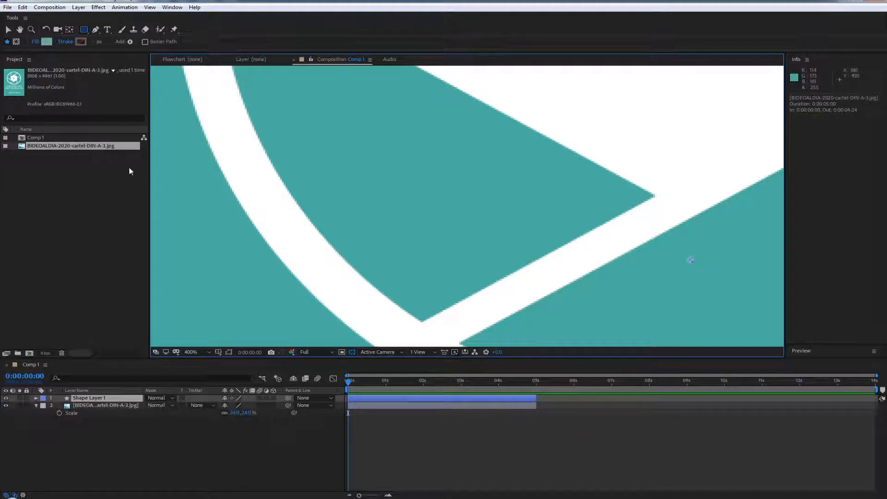
# Choose the Pen tool and set its fill to None and its stroke colour to dark red 341313
pyautogui.click(96, 29)
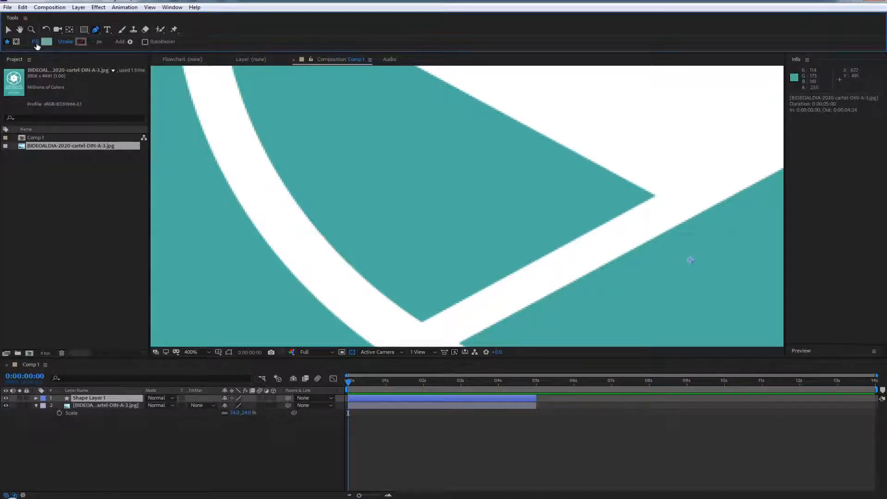
pyautogui.click(35, 42)
pyautogui.click(397, 226)
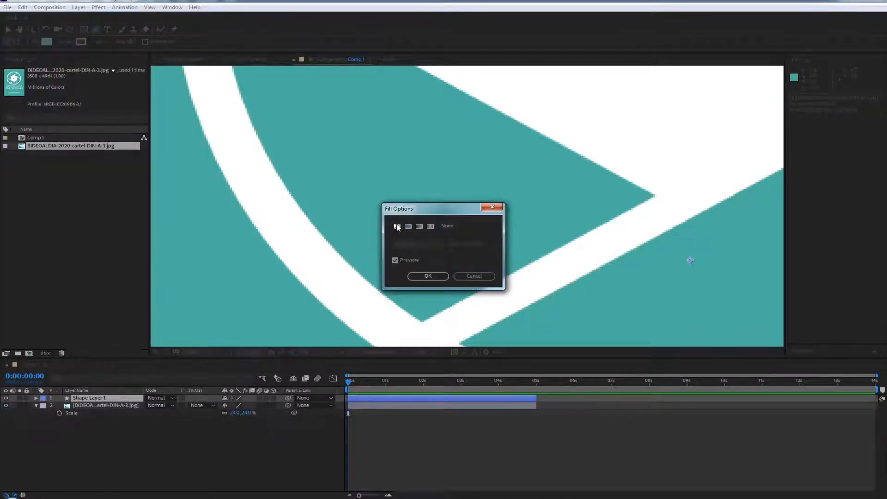
pyautogui.click(428, 276)
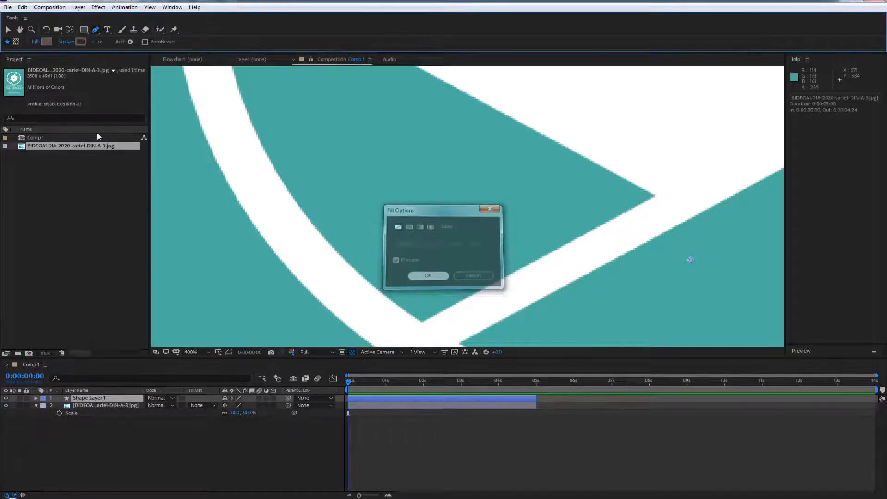
pyautogui.click(82, 42)
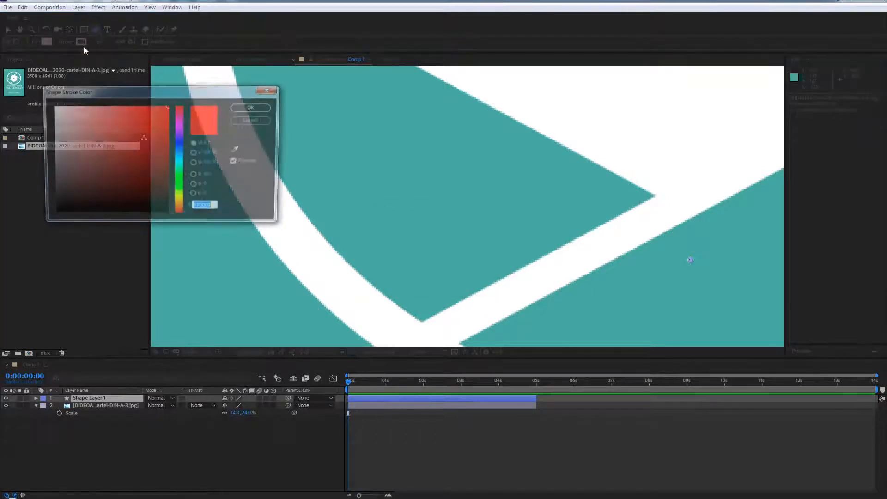
pyautogui.moveTo(145, 131)
pyautogui.mouseDown()
pyautogui.moveTo(151, 201)
pyautogui.moveTo(116, 178)
pyautogui.moveTo(117, 195)
pyautogui.moveTo(126, 194)
pyautogui.mouseUp()
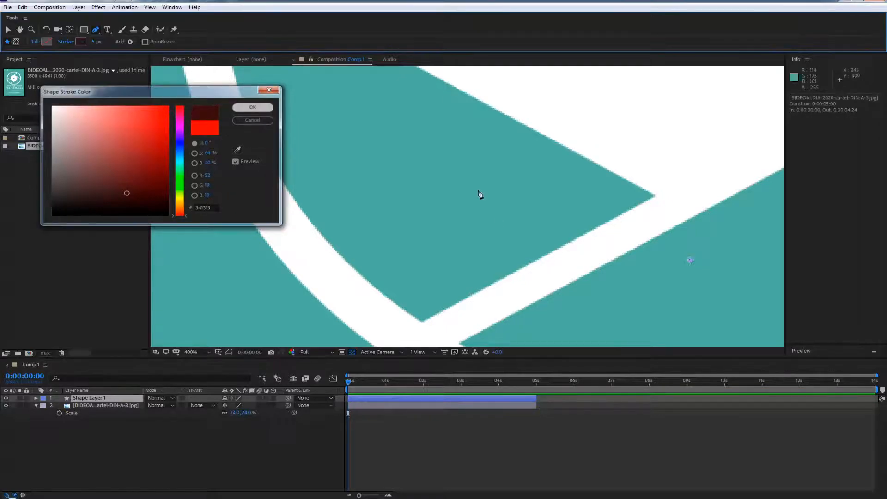
pyautogui.click(258, 109)
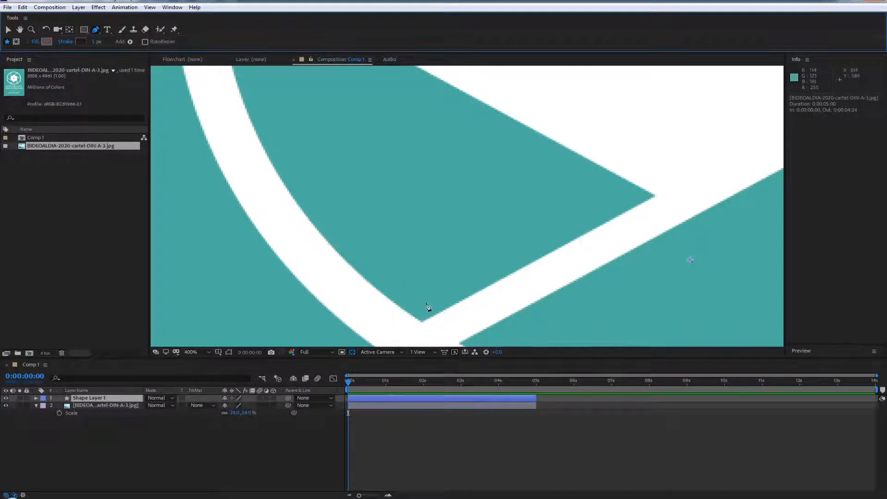
# Place a first Pen point on the bottom corner of the logo's lower-left blade
pyautogui.press('h')
pyautogui.moveTo(428, 245); pyautogui.dragTo(423, 321)
pyautogui.moveTo(475, 226); pyautogui.dragTo(456, 160)
pyautogui.moveTo(406, 178)
pyautogui.mouseDown()
pyautogui.moveTo(391, 199)
pyautogui.moveTo(394, 185)
pyautogui.mouseUp()
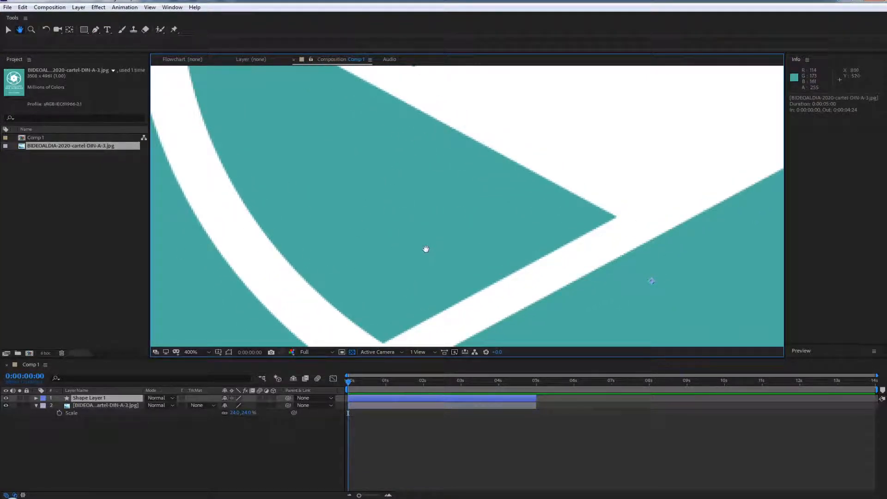
pyautogui.moveTo(436, 257); pyautogui.dragTo(420, 213)
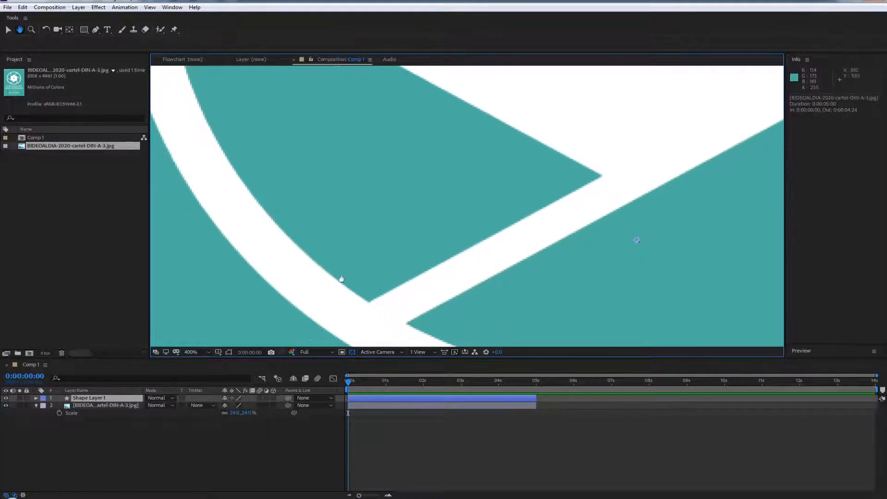
pyautogui.press('g')
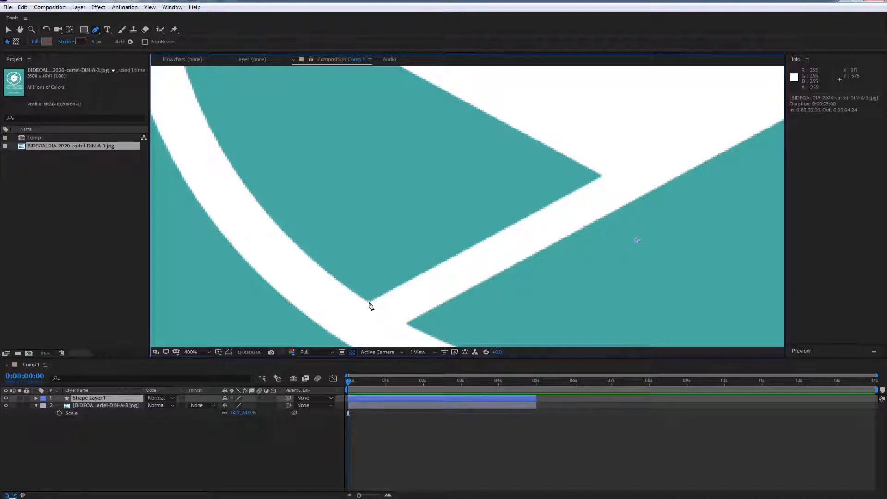
pyautogui.click(369, 302)
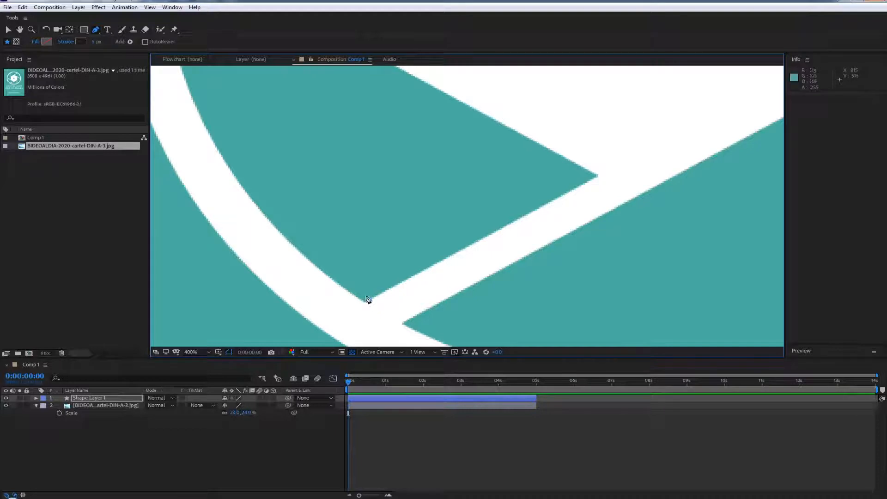
# Expand the shape layer's contents down to the properties of Shape 1
pyautogui.click(36, 398)
pyautogui.click(44, 406)
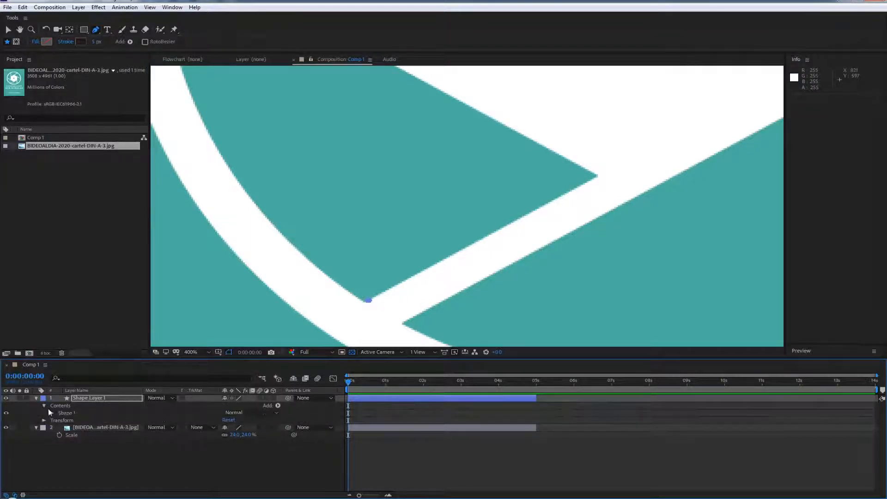
pyautogui.click(43, 399)
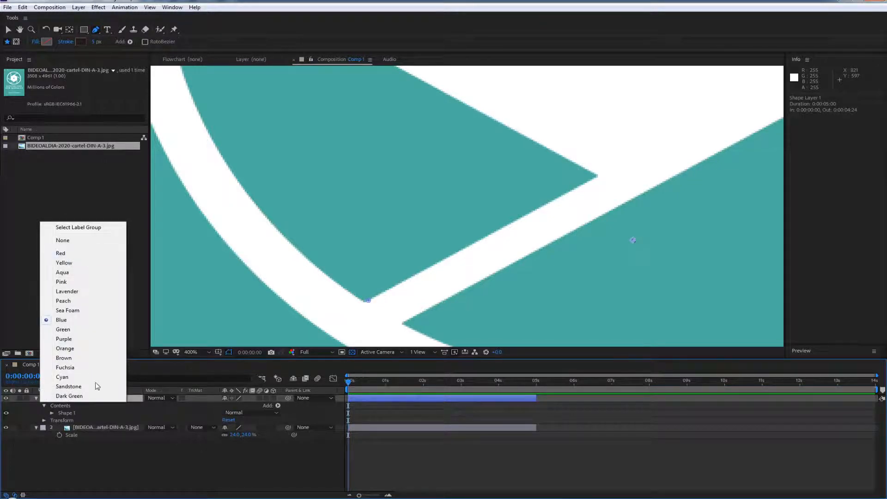
pyautogui.click(113, 484)
pyautogui.click(52, 413)
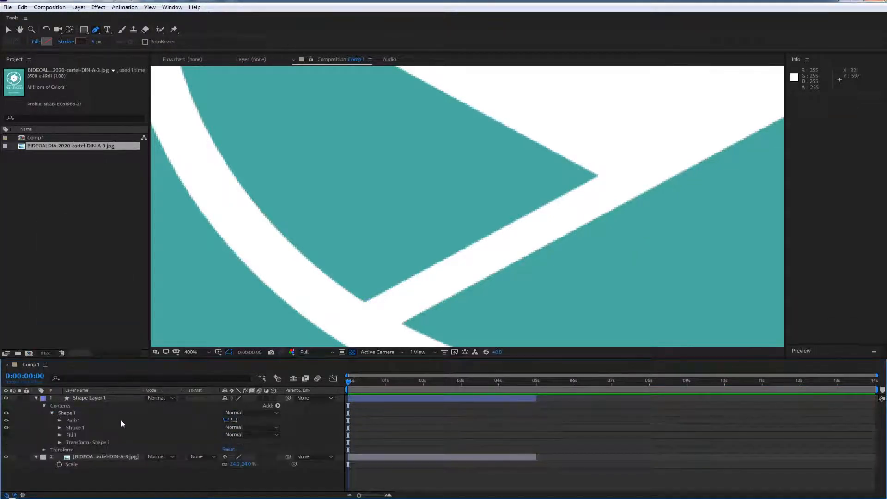
# Undo the Pen point and the creation of the shape layer
pyautogui.hotkey('ctrl', 'z')
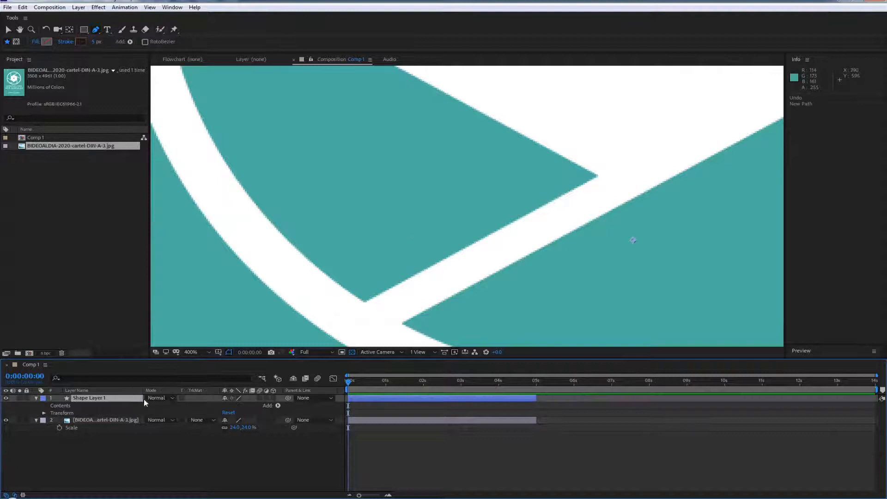
pyautogui.click(91, 399)
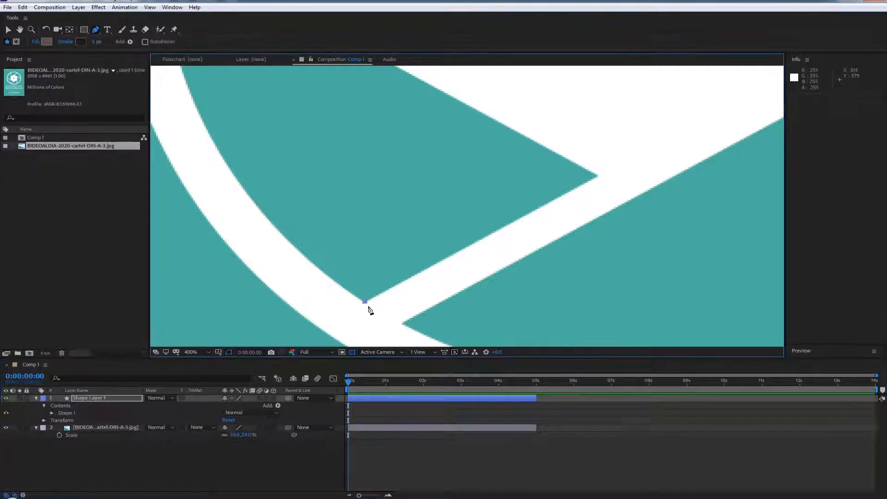
pyautogui.hotkey('ctrl', 'z')
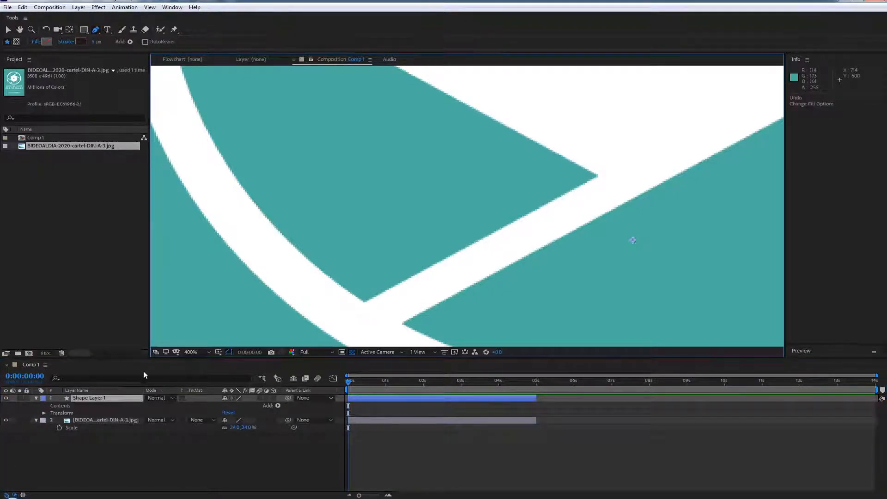
pyautogui.hotkey('ctrl', 'z')
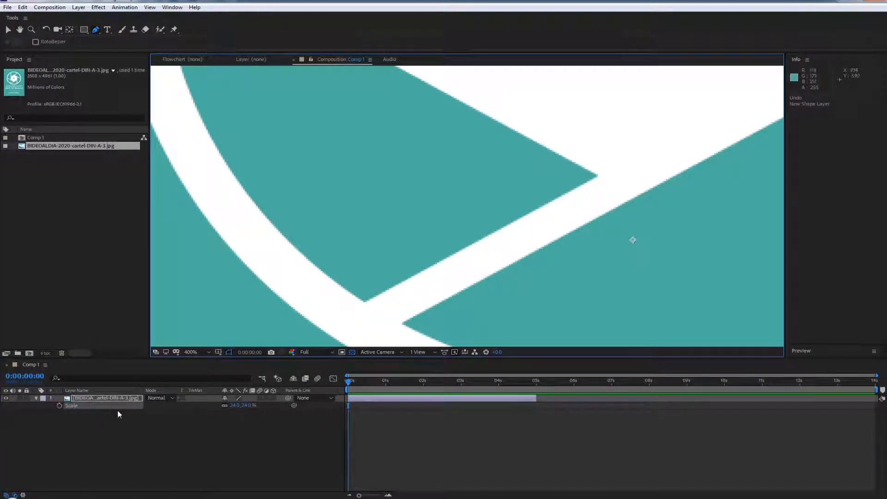
# Add a fresh shape layer and start its path with a Pen point on the lower-left blade's bottom corner
pyautogui.rightClick(92, 453)
pyautogui.moveTo(114, 357)
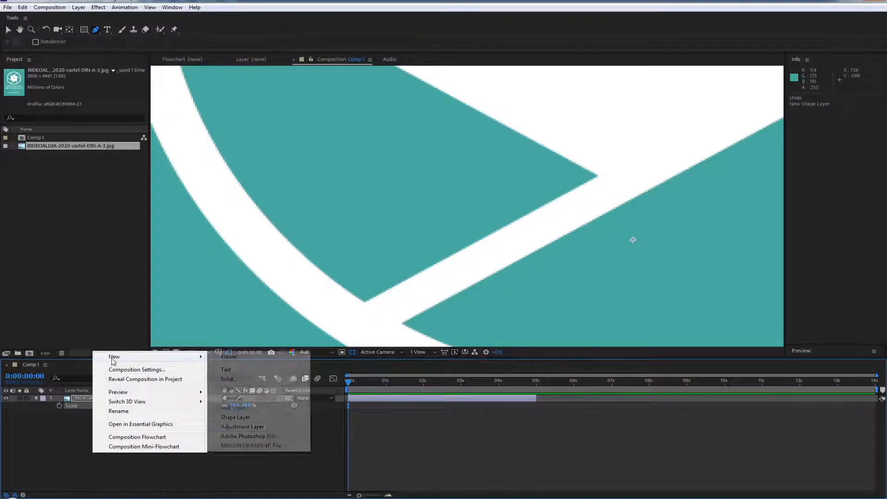
pyautogui.click(236, 417)
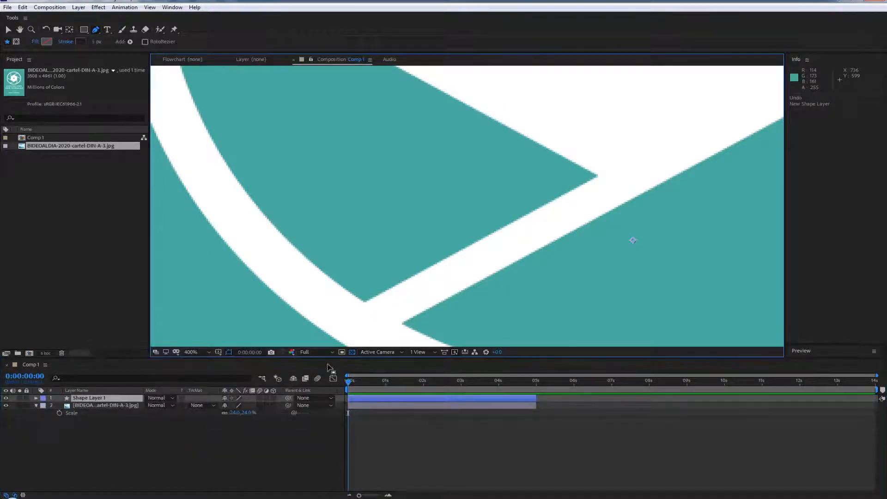
pyautogui.click(364, 302)
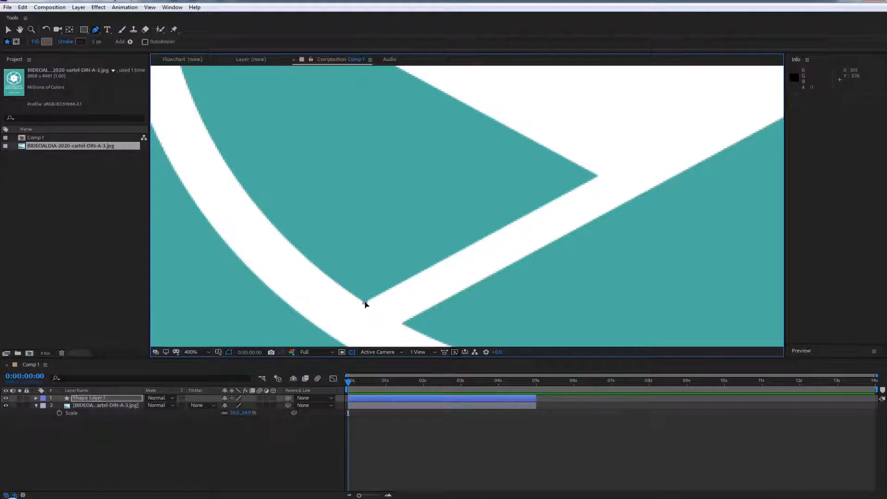
# Set the shape layer's label colour to Orange so its path stands out, trying Sea Foam first
pyautogui.click(37, 398)
pyautogui.click(43, 398)
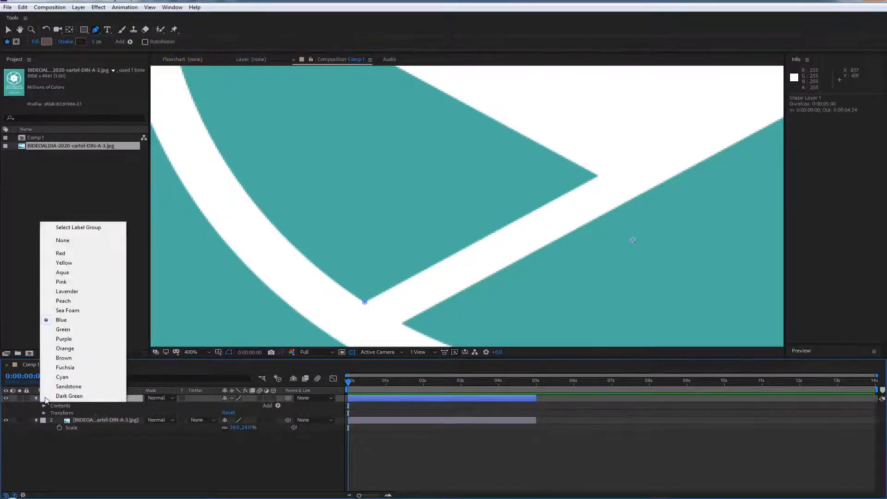
pyautogui.click(68, 311)
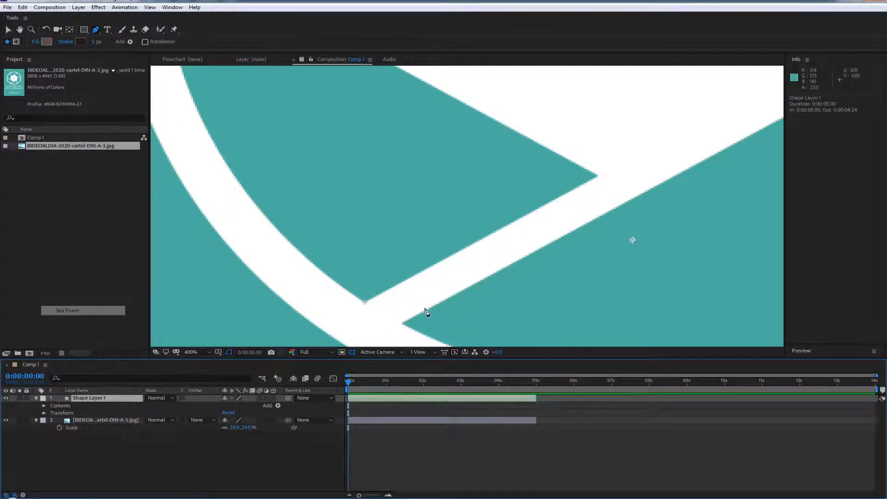
pyautogui.click(43, 398)
pyautogui.click(66, 350)
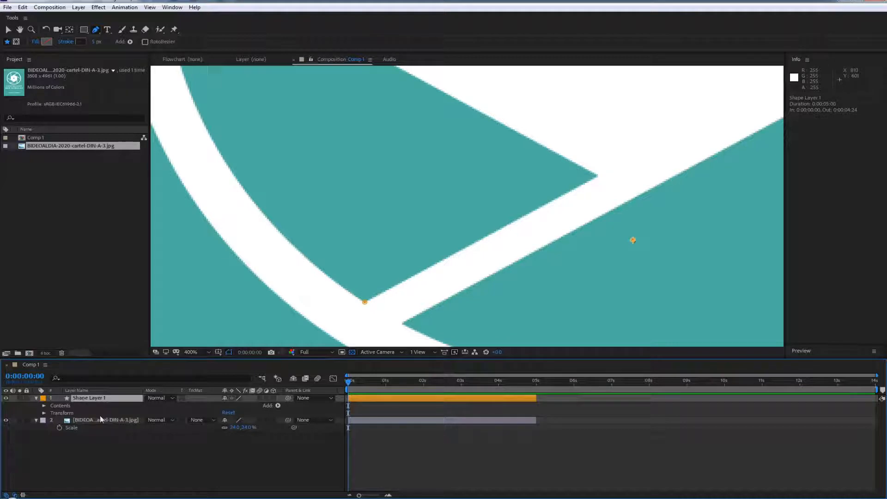
# Select the poster image layer and draw a closed, curved three-point mask inside the lower-left blade with the Pen tool
pyautogui.hotkey('ctrl', 'Down')
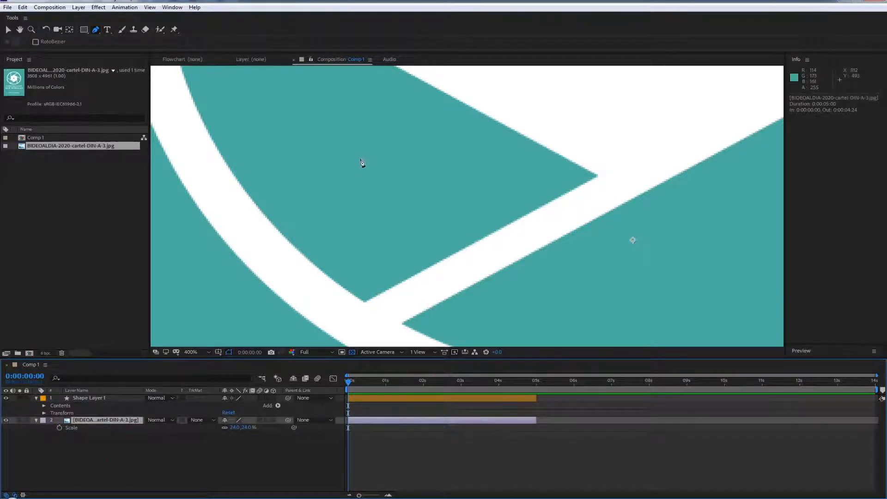
pyautogui.moveTo(360, 159); pyautogui.dragTo(374, 187)
pyautogui.moveTo(483, 139)
pyautogui.mouseDown()
pyautogui.moveTo(501, 123)
pyautogui.moveTo(485, 122)
pyautogui.mouseUp()
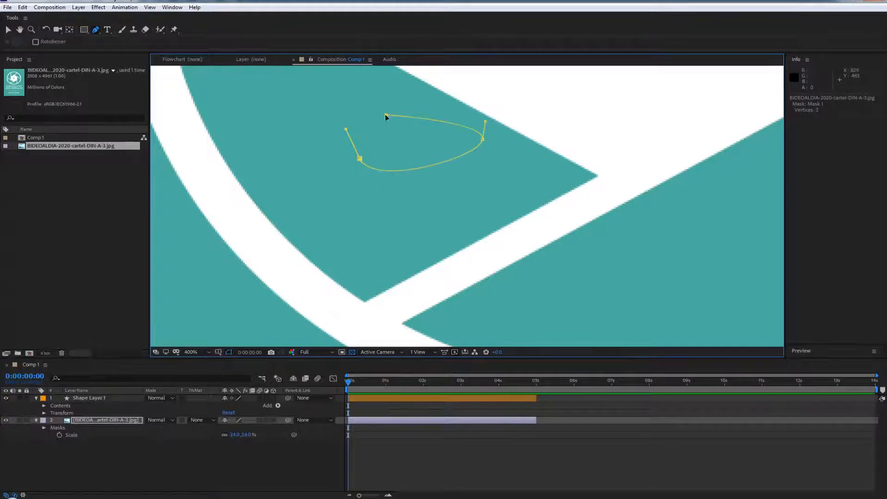
pyautogui.click(361, 159)
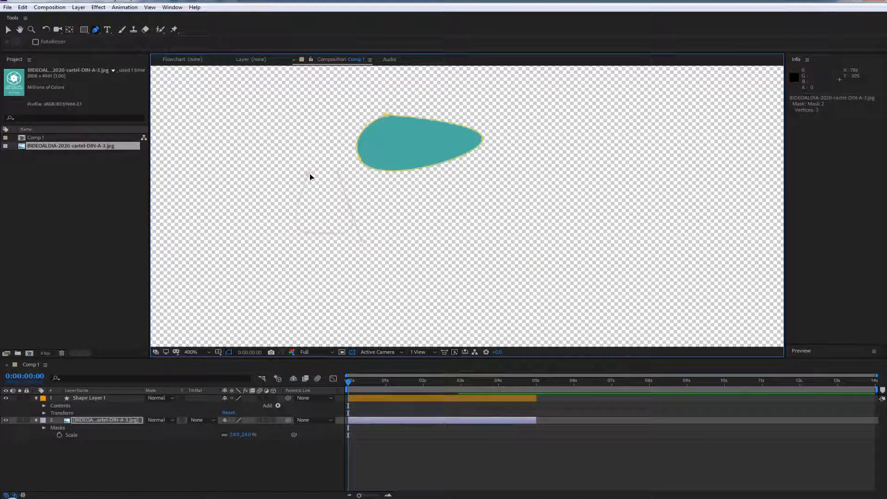
# Draw two more small closed masks on the poster image layer, beside the first mask
pyautogui.click(309, 174)
pyautogui.click(271, 121)
pyautogui.moveTo(295, 145); pyautogui.dragTo(305, 113)
pyautogui.click(296, 95)
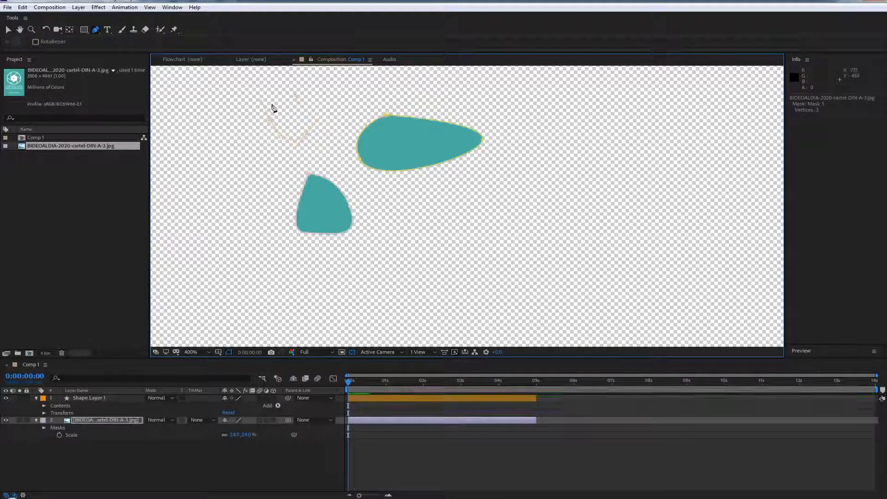
pyautogui.click(271, 120)
# Reshape the two smaller masks by moving one vertex of each slightly
pyautogui.click(272, 122)
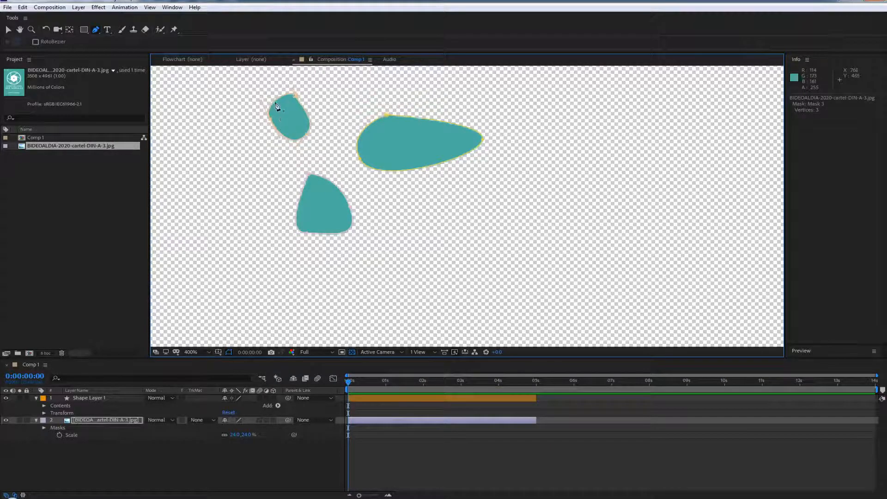
pyautogui.moveTo(270, 119)
pyautogui.mouseDown()
pyautogui.moveTo(263, 138)
pyautogui.moveTo(265, 129)
pyautogui.mouseUp()
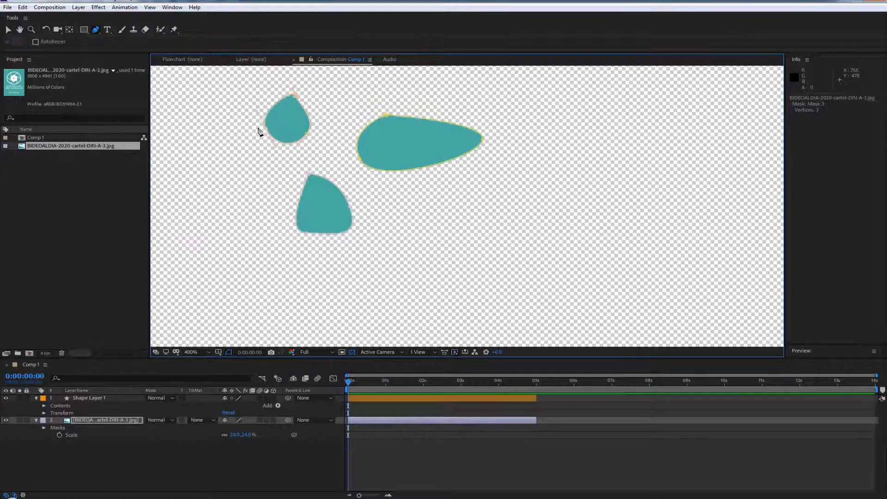
pyautogui.moveTo(309, 175); pyautogui.dragTo(302, 174)
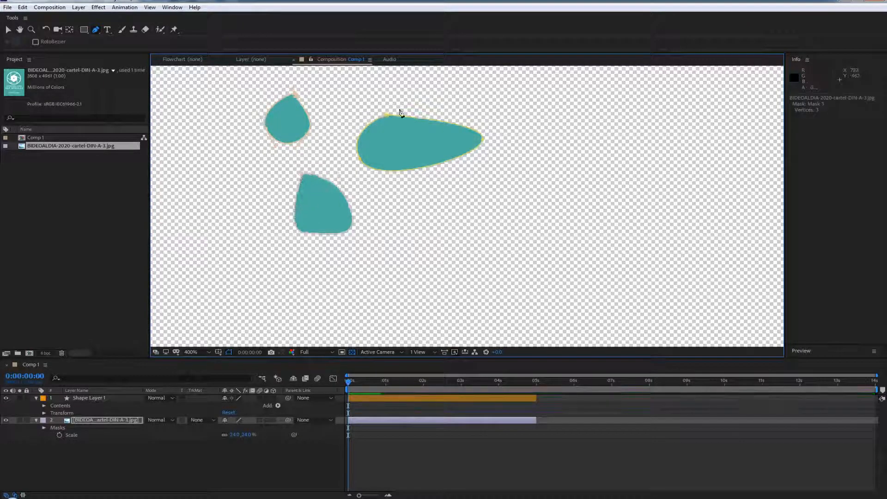
# Undo the vertex edits and mask drawing on the poster image layer, back to the first mask's single starting vertex
pyautogui.hotkey('ctrl', 'z')
pyautogui.hotkey('ctrl', 'z')
pyautogui.hotkey('ctrl', 'z')
pyautogui.hotkey('ctrl', 'z')
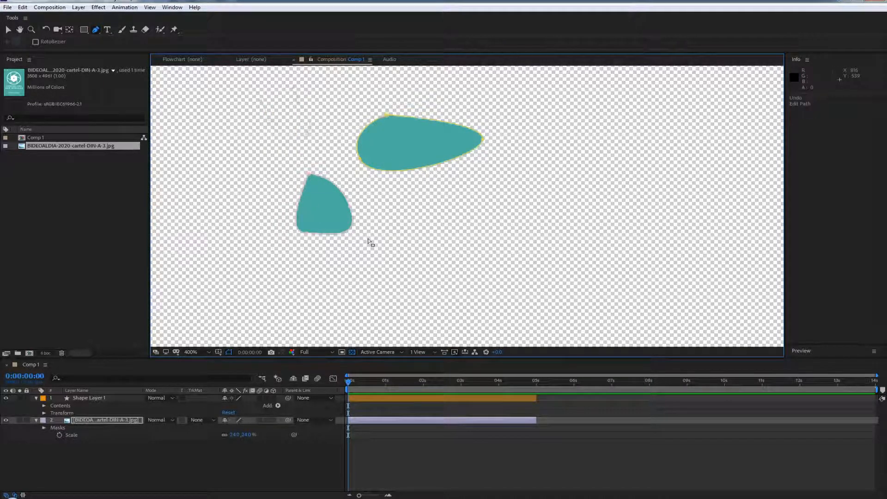
pyautogui.hotkey('ctrl', 'z')
pyautogui.hotkey('ctrl', 'z')
pyautogui.hotkey('ctrl', 'z')
pyautogui.hotkey('ctrl', 'z')
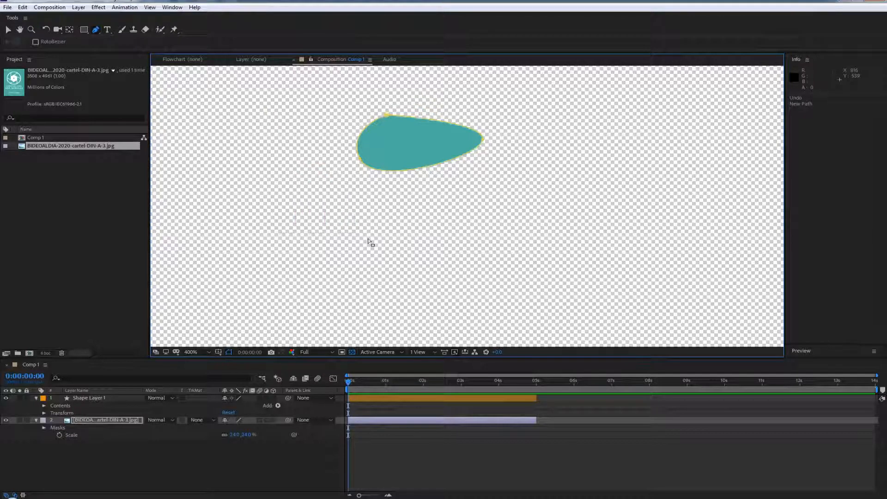
pyautogui.hotkey('ctrl', 'z')
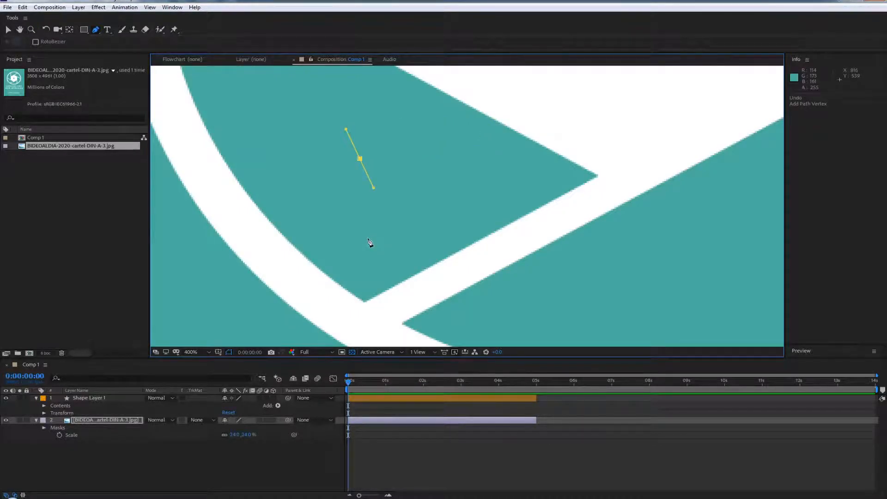
# Reveal the poster image layer's masks and try a duller yellow, 9D9649, as the colour of Mask 1
pyautogui.click(44, 428)
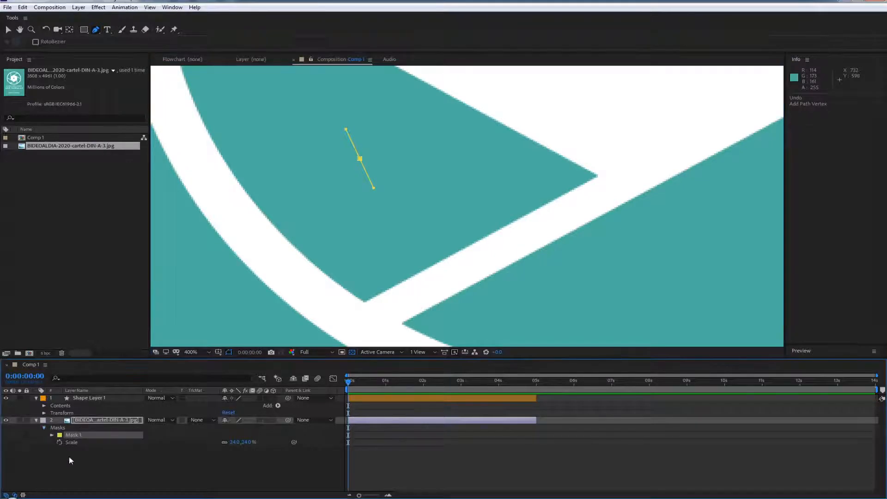
pyautogui.click(60, 435)
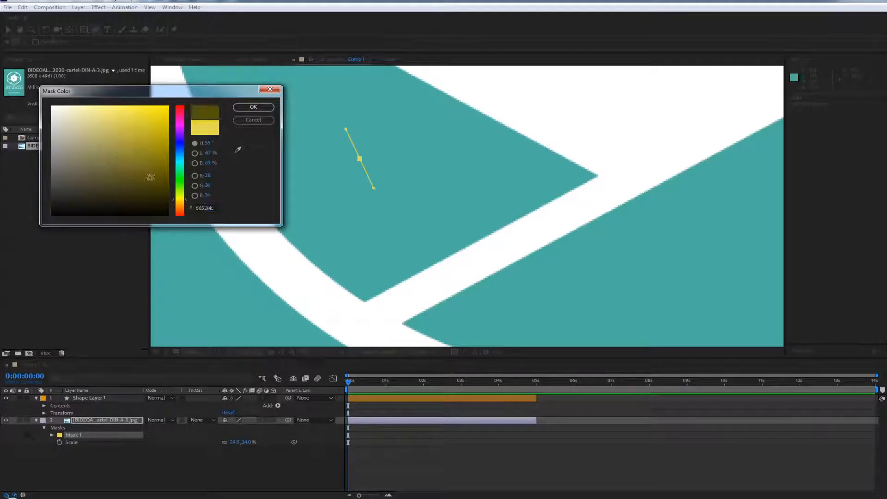
pyautogui.moveTo(150, 178); pyautogui.dragTo(114, 148)
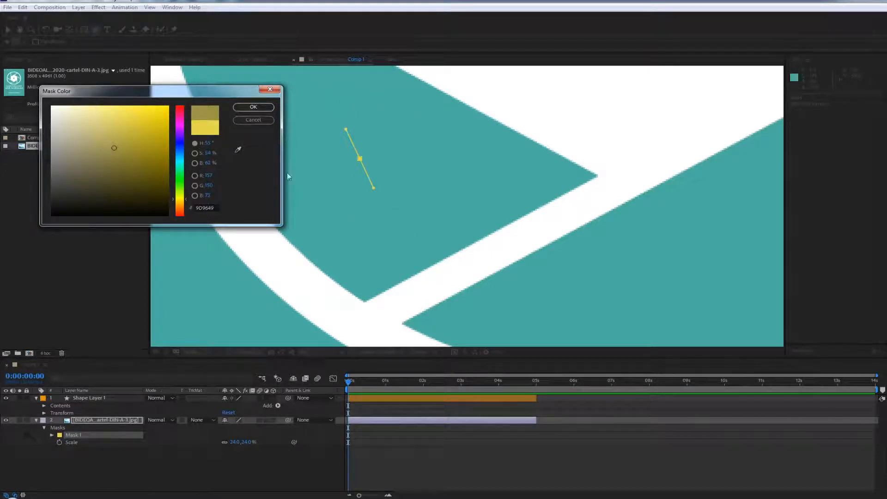
pyautogui.click(257, 119)
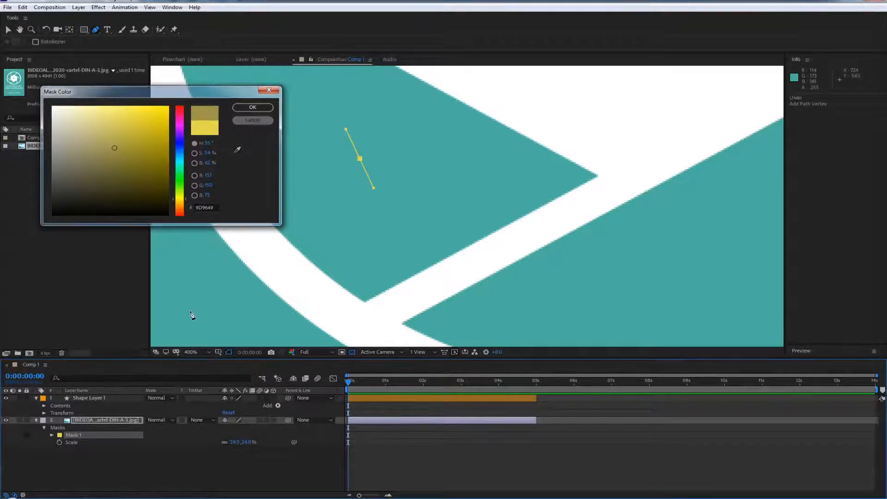
# Delete Mask 1 from the poster image layer
pyautogui.click(78, 450)
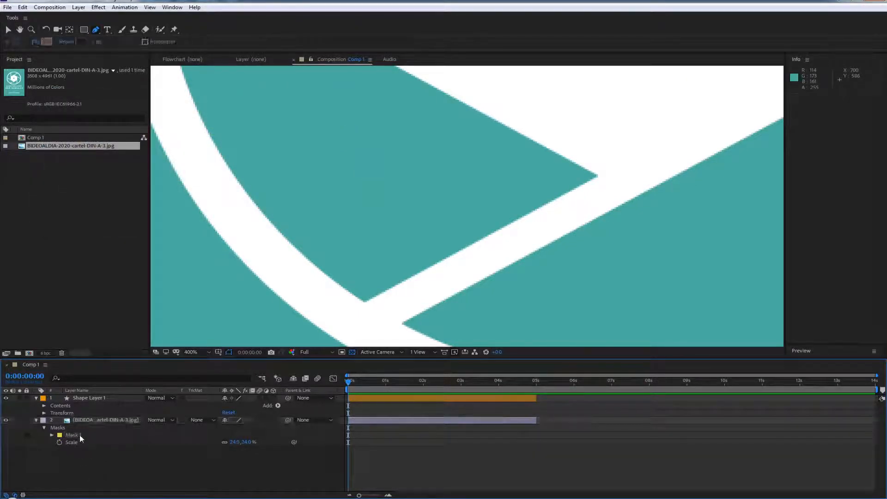
pyautogui.click(79, 434)
pyautogui.press('Delete')
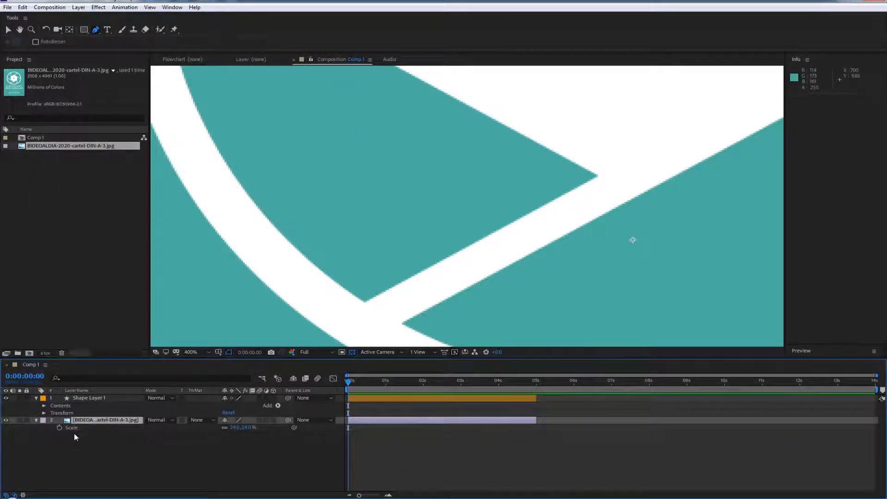
# Select Shape Layer 1 and move its path's starting vertex onto the bottom corner of the lower-left blade
pyautogui.click(108, 398)
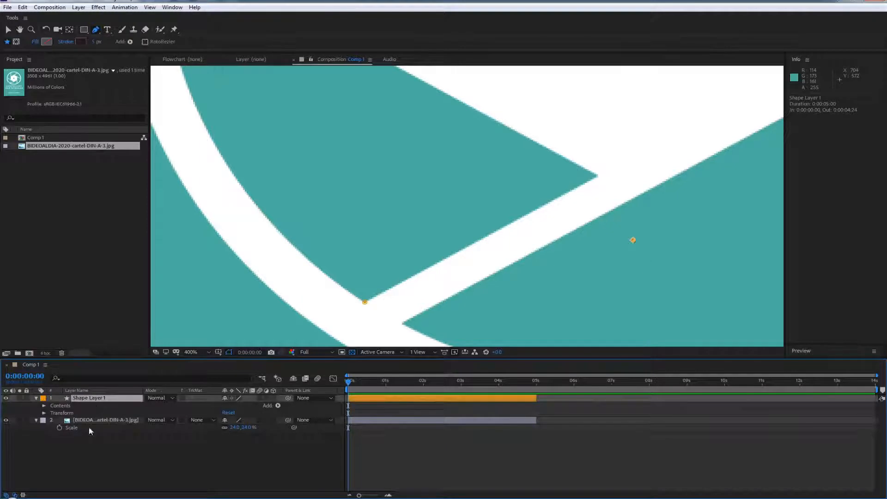
pyautogui.click(360, 301)
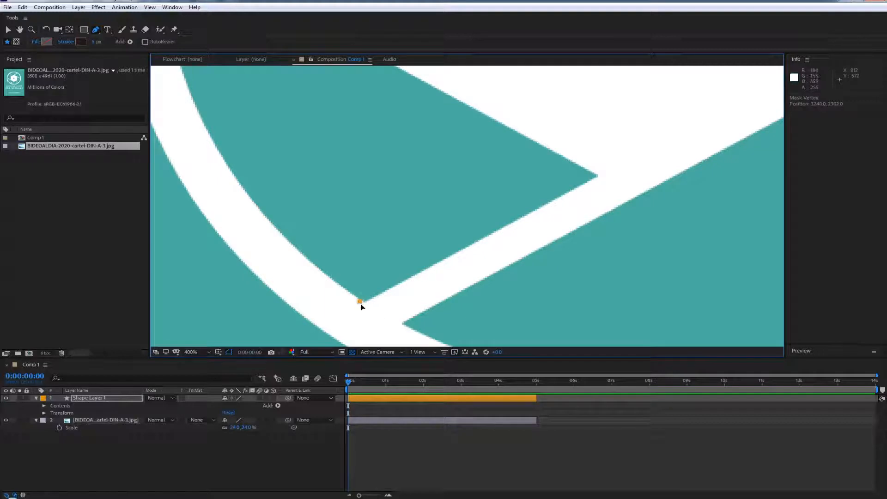
pyautogui.scroll(3, 365, 303)
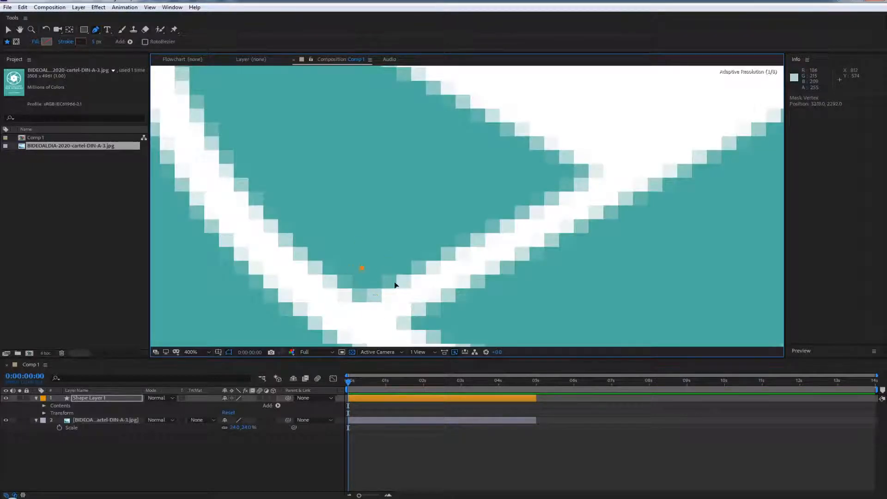
pyautogui.moveTo(393, 297); pyautogui.dragTo(363, 302)
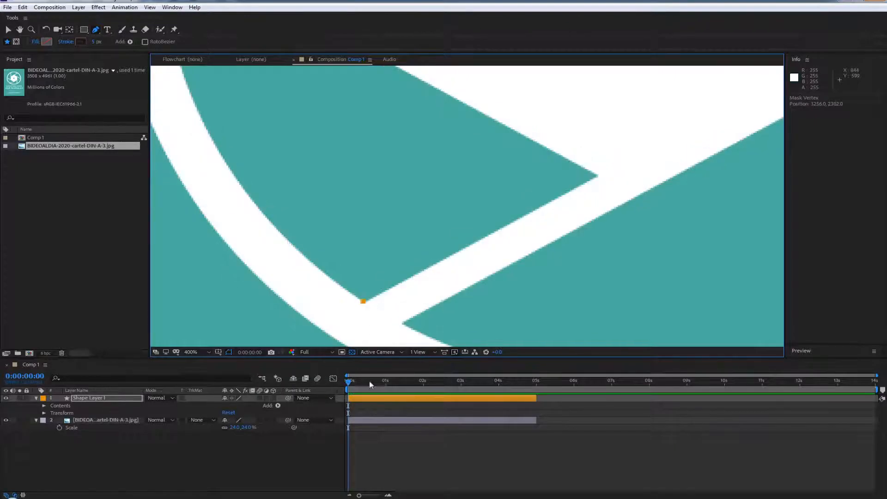
# Set fast previews to Off (Final Quality) and fine-tune the starting vertex exactly on the blade's bottom corner
pyautogui.click(455, 353)
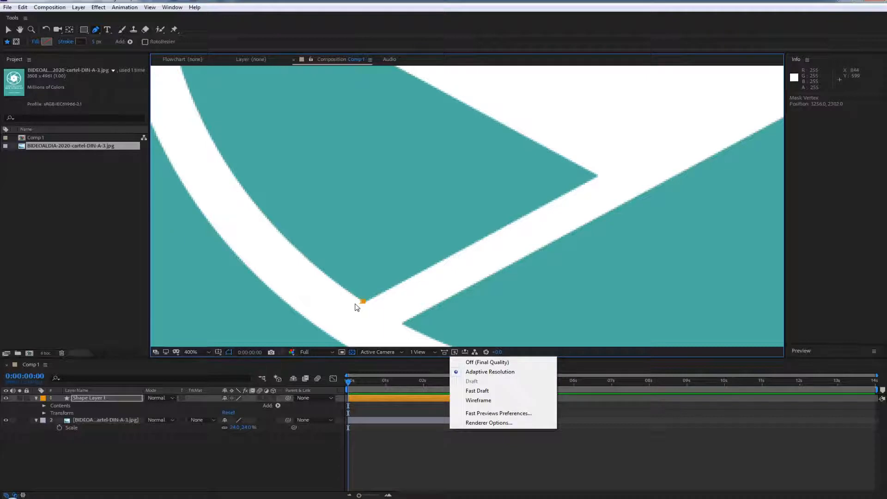
pyautogui.click(487, 365)
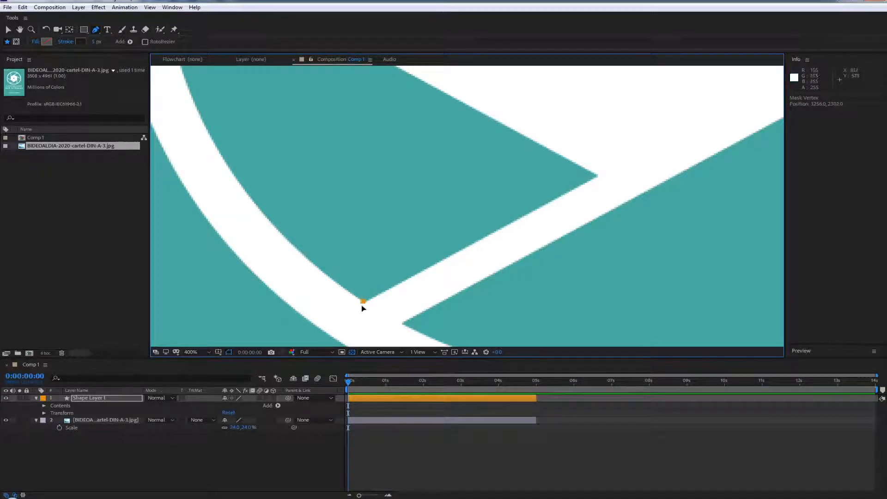
pyautogui.moveTo(363, 303)
pyautogui.mouseDown()
pyautogui.moveTo(354, 306)
pyautogui.moveTo(365, 302)
pyautogui.mouseUp()
pyautogui.moveTo(365, 301); pyautogui.dragTo(365, 298)
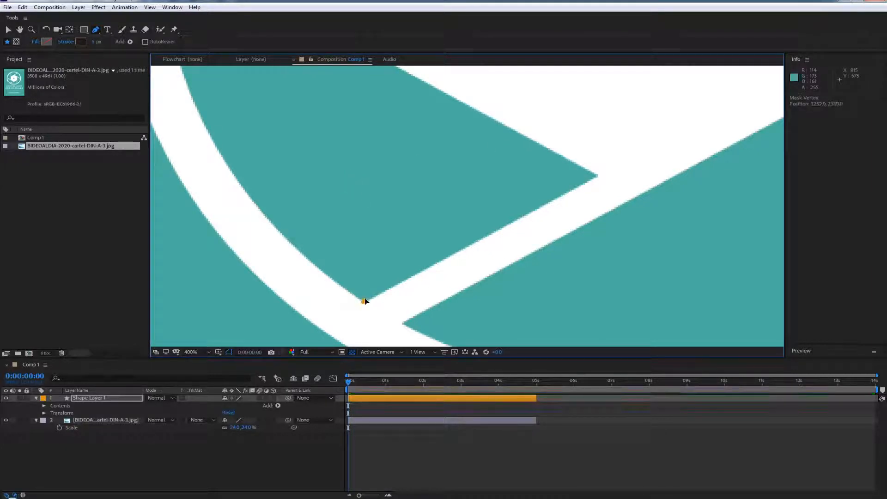
pyautogui.scroll(1, 370, 311)
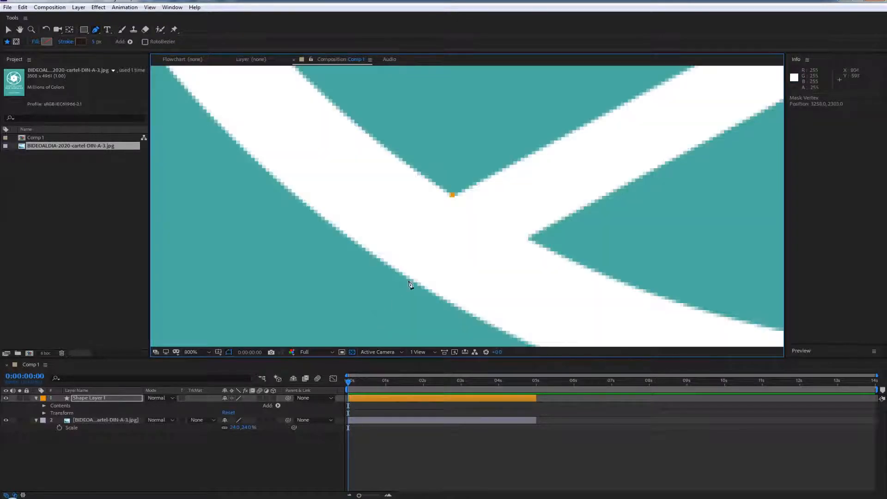
pyautogui.moveTo(489, 188); pyautogui.dragTo(402, 268)
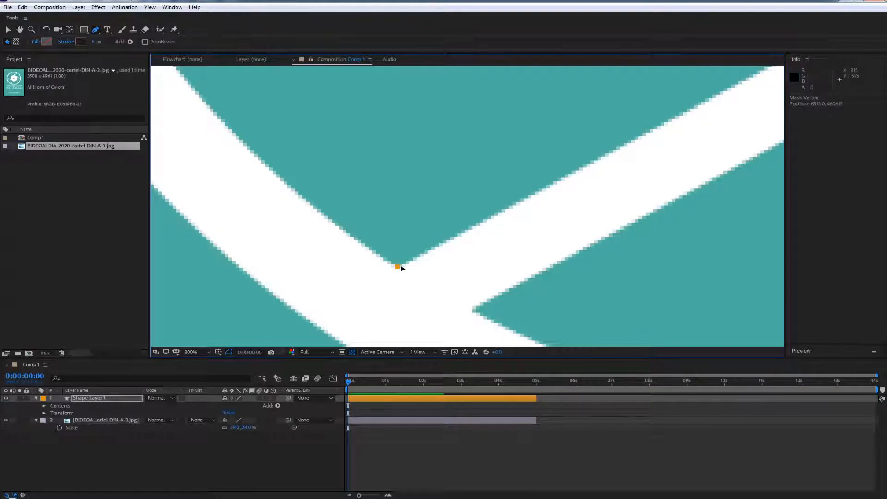
# Trace the blade's two straight edges by adding corner vertices at its inner tip and its upper-left corner
pyautogui.moveTo(629, 162); pyautogui.dragTo(203, 369)
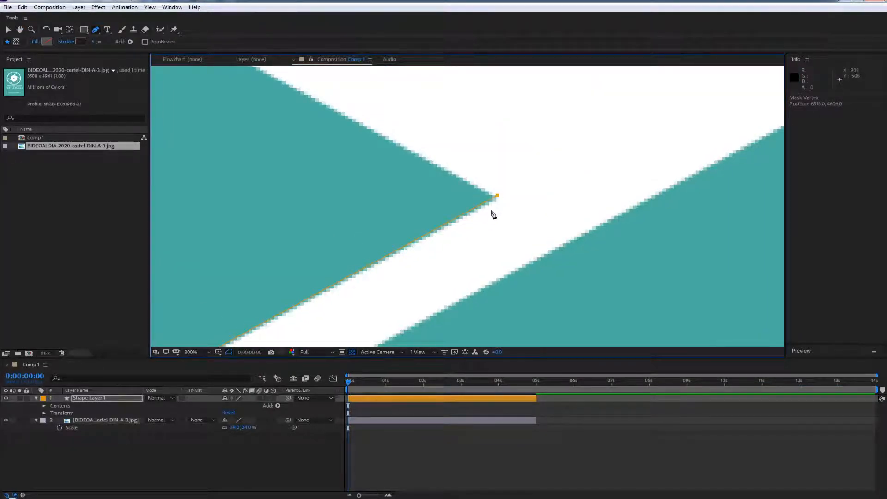
pyautogui.click(498, 196)
pyautogui.moveTo(499, 198); pyautogui.dragTo(496, 199)
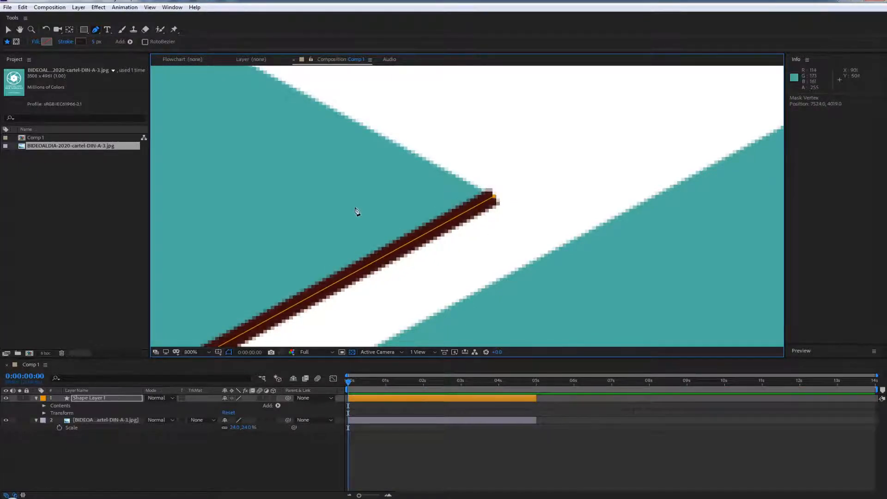
pyautogui.press('space')
pyautogui.moveTo(358, 212); pyautogui.dragTo(386, 302)
pyautogui.moveTo(219, 188); pyautogui.dragTo(371, 285)
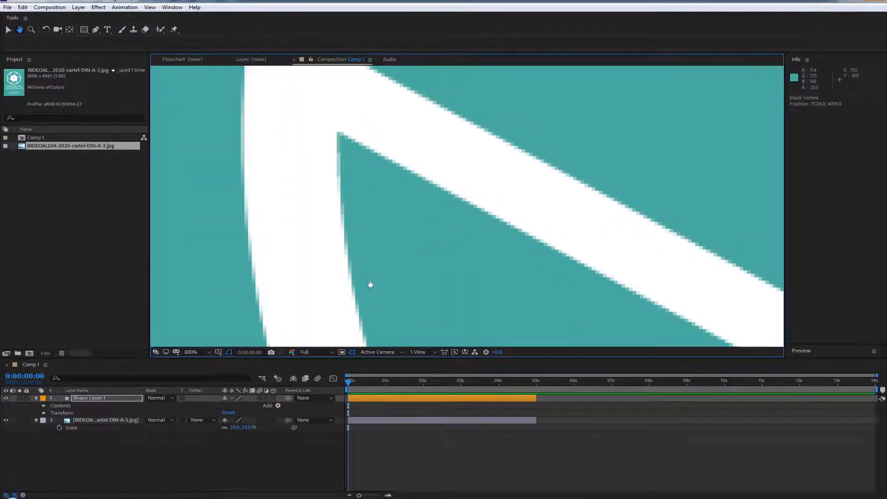
pyautogui.click(338, 132)
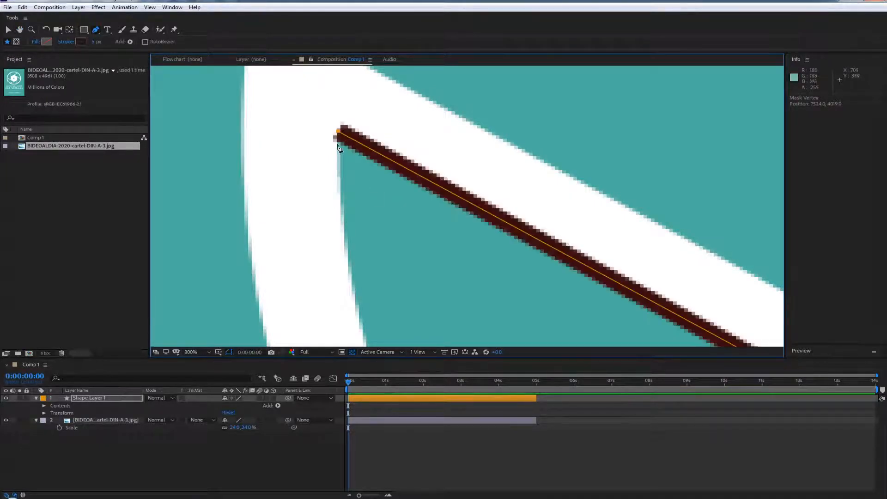
# Close the path at its starting vertex, pulling out a curve handle so the last segment follows the blade's outer arc
pyautogui.press('space')
pyautogui.moveTo(418, 300); pyautogui.dragTo(329, 155)
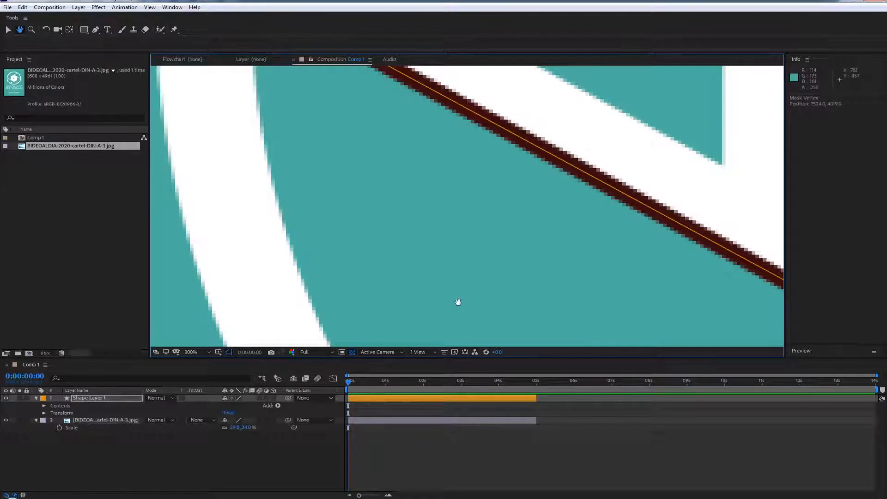
pyautogui.moveTo(446, 340); pyautogui.dragTo(339, 184)
pyautogui.moveTo(427, 315); pyautogui.dragTo(362, 121)
pyautogui.scroll(-1, 378, 164)
pyautogui.scroll(-1, 379, 168)
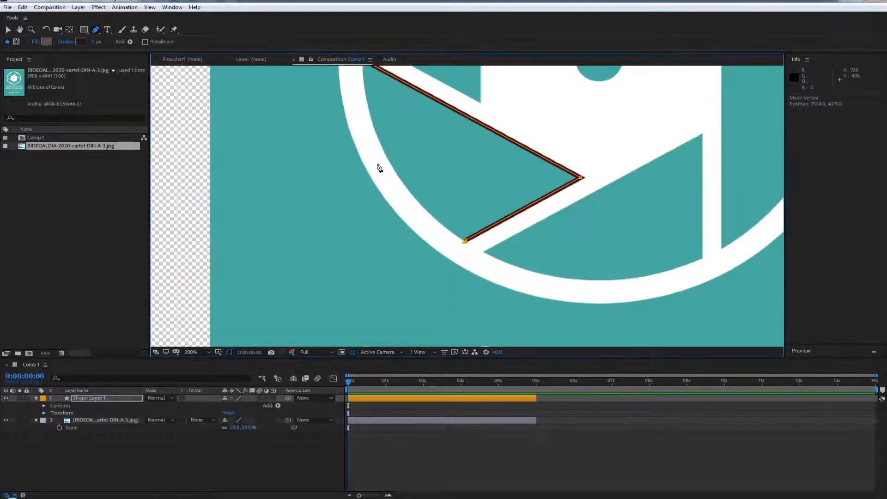
pyautogui.press('space')
pyautogui.moveTo(347, 182); pyautogui.dragTo(314, 244)
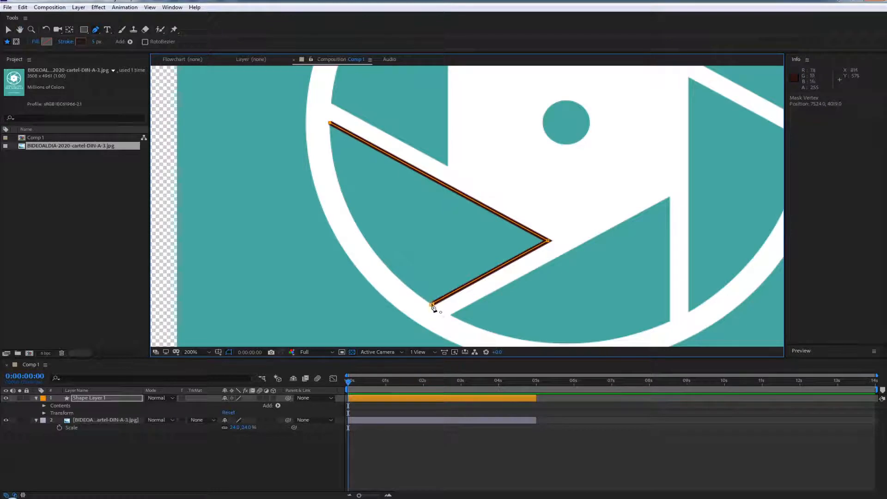
pyautogui.click(433, 305)
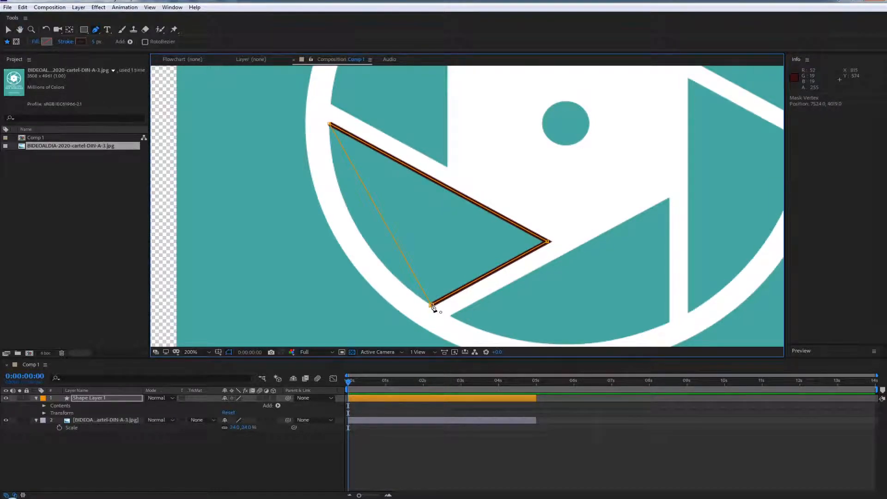
pyautogui.moveTo(432, 305); pyautogui.dragTo(449, 198)
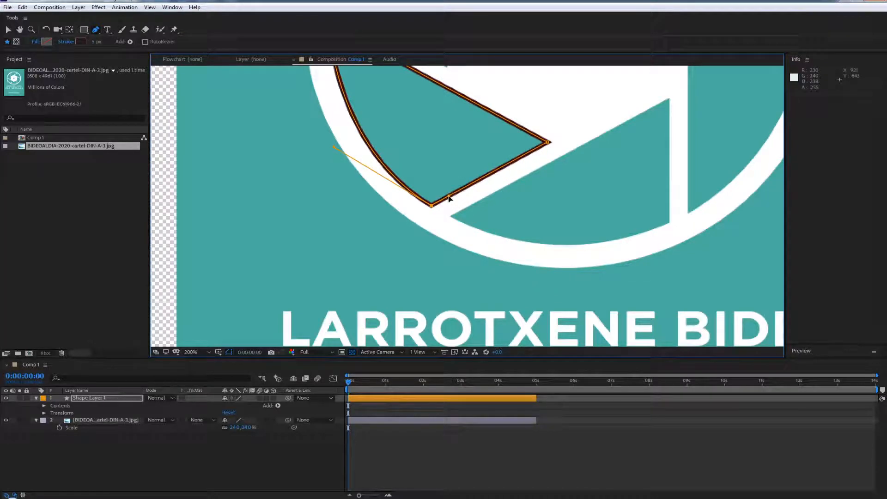
# Reduce the stroke width of the blade shape to a thin outline
pyautogui.scroll(5, 390, 242)
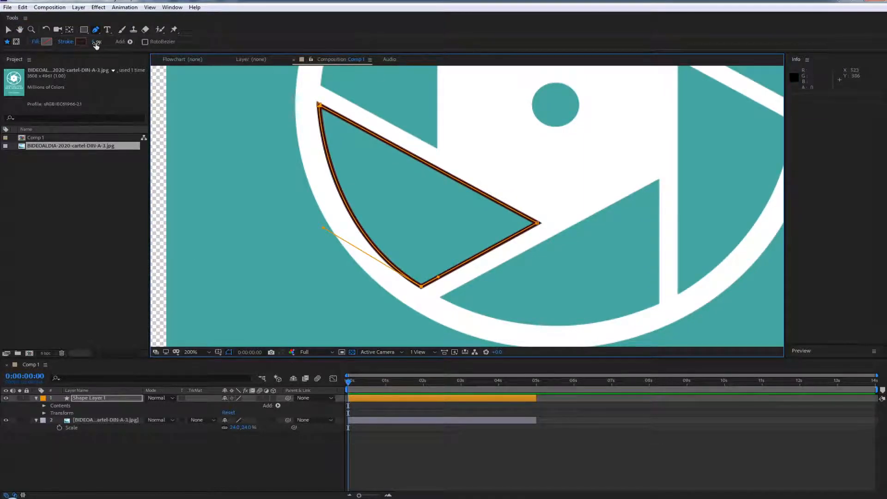
pyautogui.moveTo(91, 44); pyautogui.dragTo(96, 44)
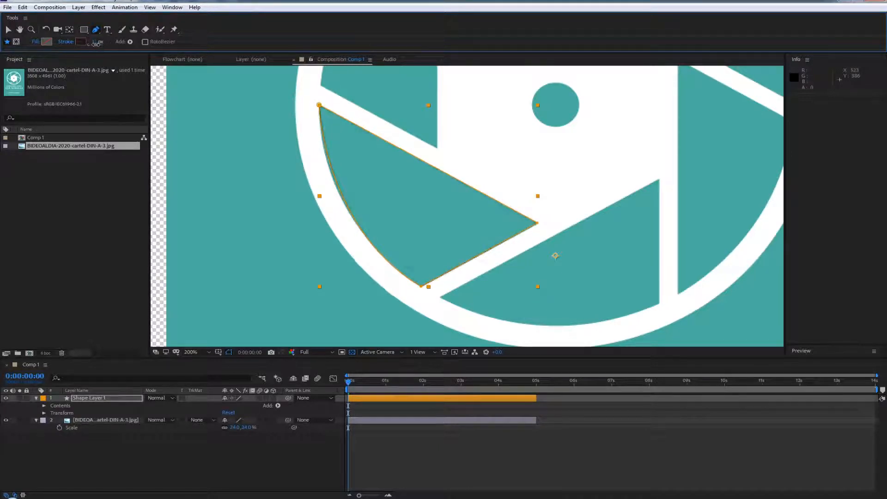
pyautogui.press('.')
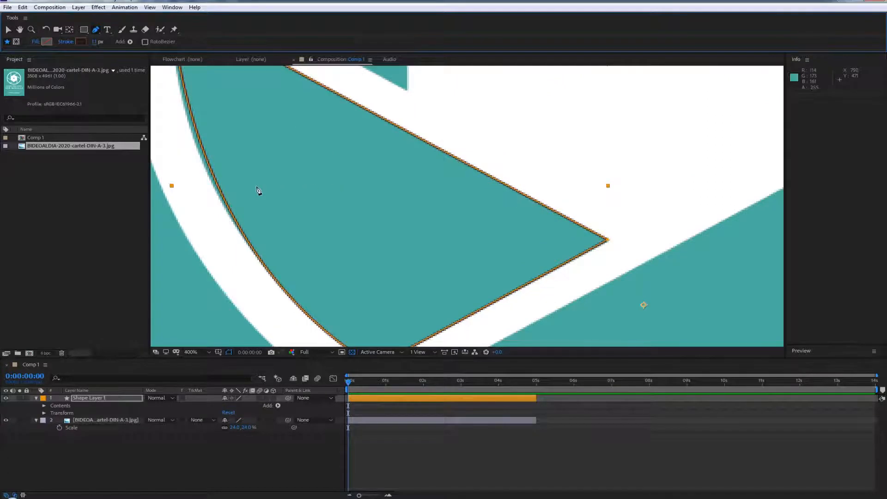
# Pull out a curve handle at the blade's upper-left vertex to fit the curved segment to the blade's outer edge
pyautogui.press('h')
pyautogui.moveTo(270, 197); pyautogui.dragTo(367, 236)
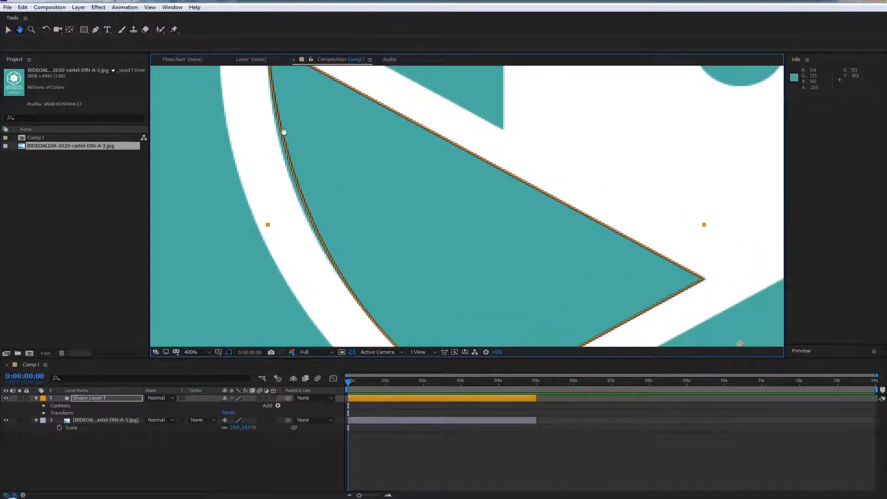
pyautogui.moveTo(284, 131); pyautogui.dragTo(301, 212)
pyautogui.press('g')
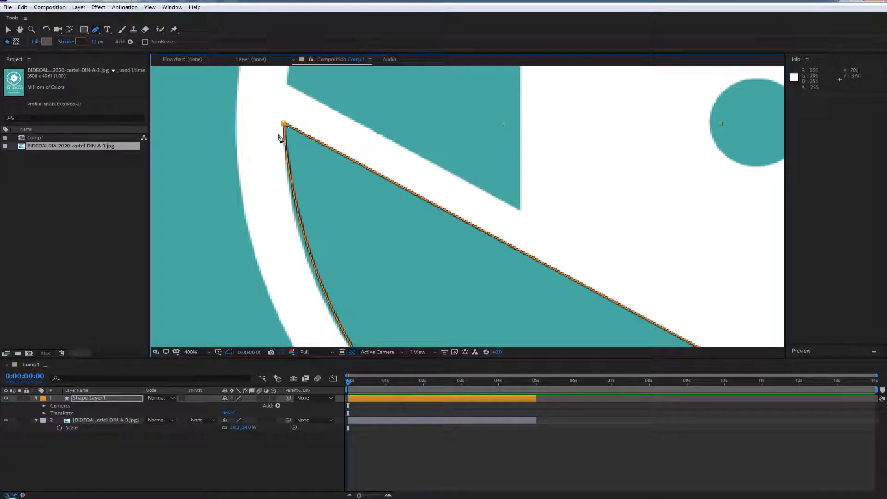
pyautogui.click(284, 124)
pyautogui.moveTo(284, 125); pyautogui.dragTo(309, 137)
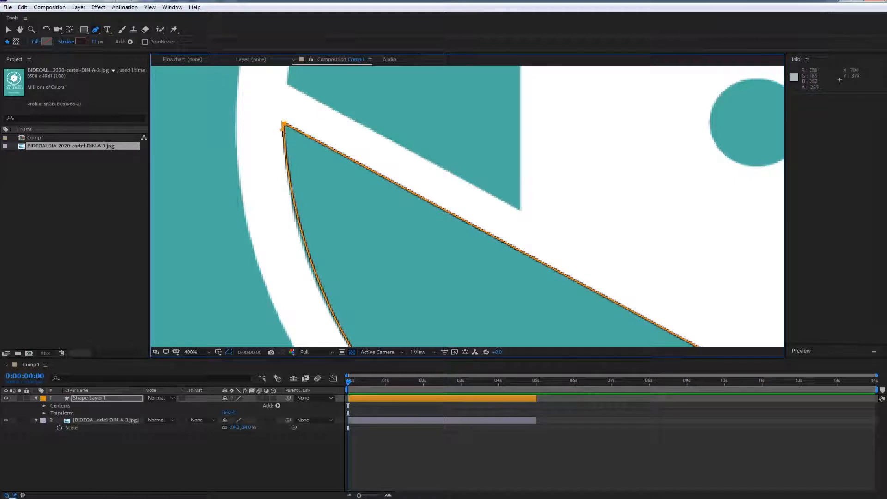
pyautogui.moveTo(283, 130); pyautogui.dragTo(280, 153)
pyautogui.press('space')
pyautogui.moveTo(383, 242); pyautogui.dragTo(294, 110)
pyautogui.moveTo(359, 204); pyautogui.dragTo(351, 268)
pyautogui.moveTo(367, 238)
pyautogui.mouseDown()
pyautogui.moveTo(428, 267)
pyautogui.moveTo(366, 235)
pyautogui.mouseUp()
pyautogui.moveTo(389, 306); pyautogui.dragTo(374, 256)
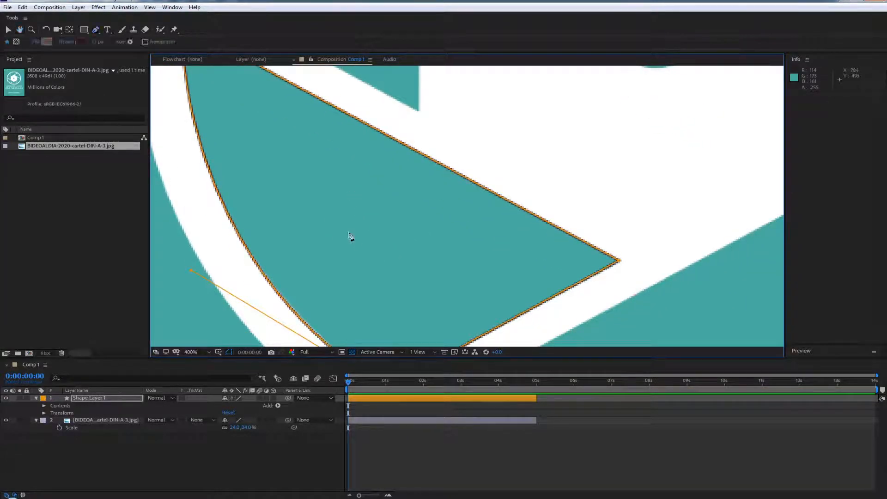
pyautogui.press('/')
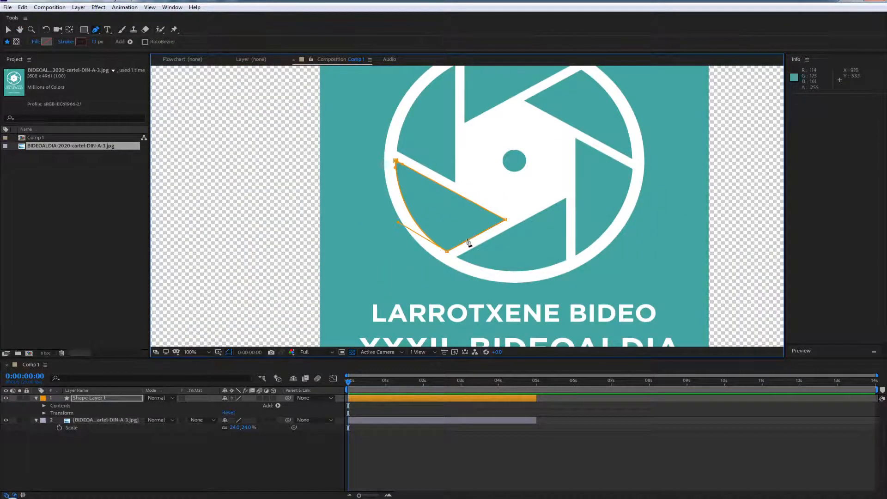
# Try lowering the poster image layer's opacity and restore it to 100%
pyautogui.moveTo(423, 218); pyautogui.dragTo(331, 224)
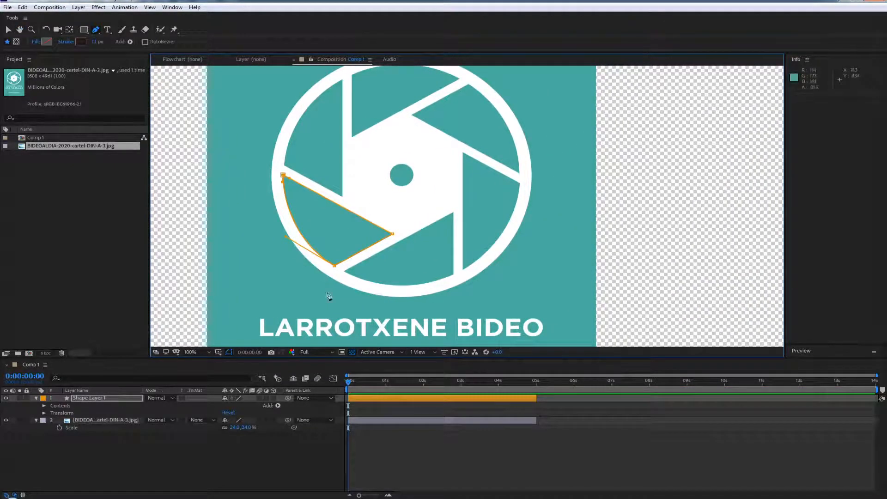
pyautogui.moveTo(247, 273); pyautogui.dragTo(251, 273)
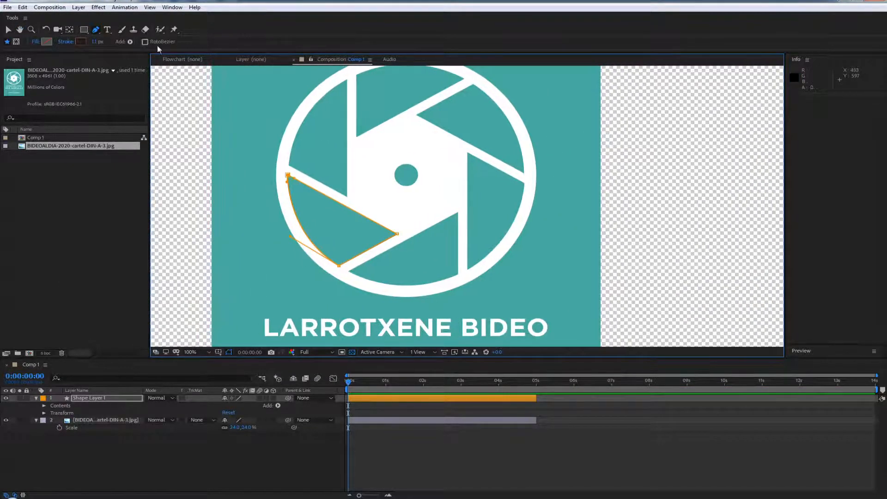
pyautogui.click(85, 421)
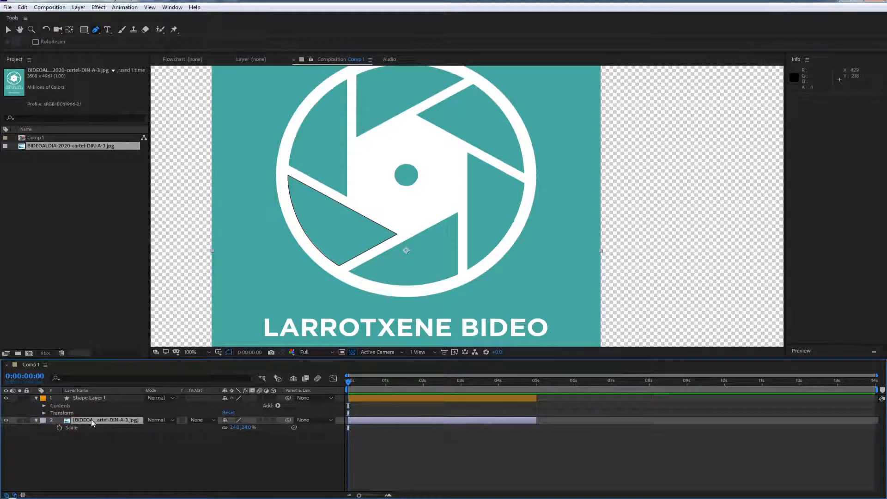
pyautogui.press('t')
pyautogui.moveTo(224, 428); pyautogui.dragTo(228, 429)
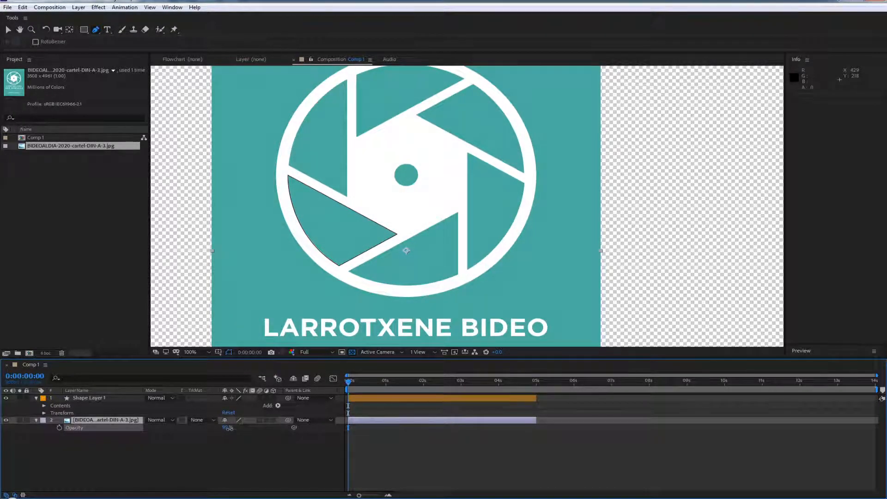
pyautogui.moveTo(231, 429); pyautogui.dragTo(229, 428)
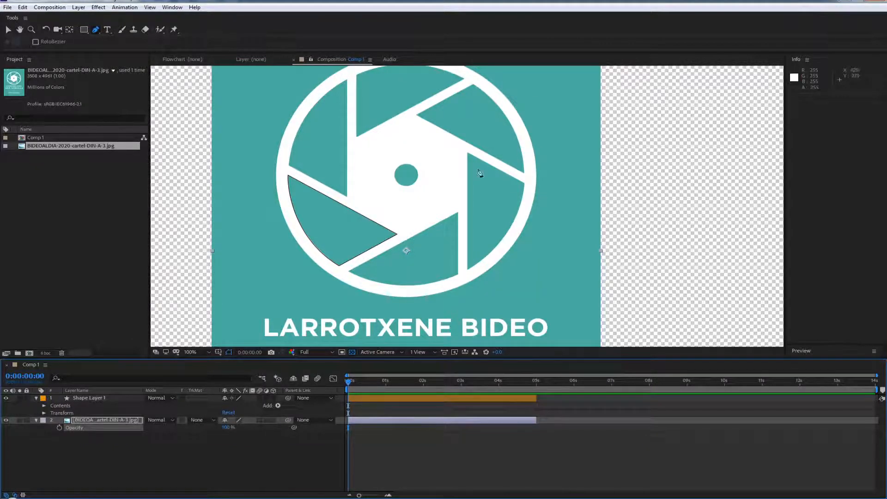
# Start a Pen path on the poster image layer around the upper-left blade, placing vertices at its inner tip, top corner and lower outer corner
pyautogui.press('.')
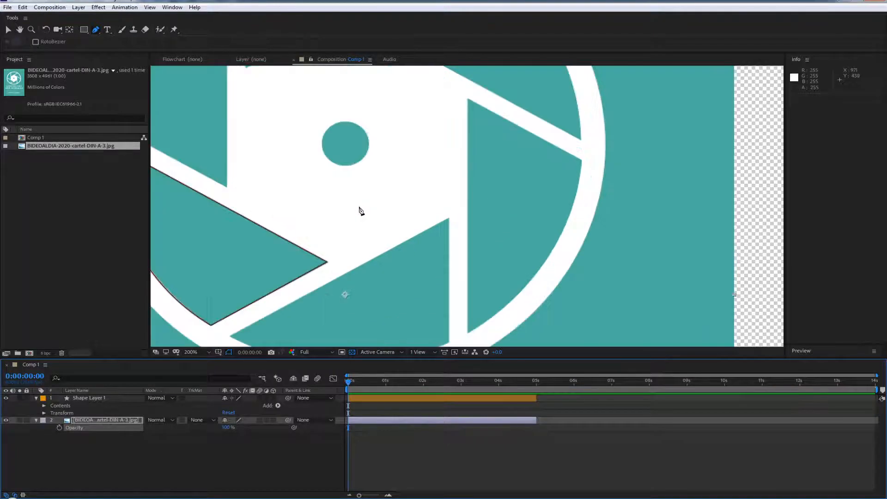
pyautogui.moveTo(270, 200); pyautogui.dragTo(444, 306)
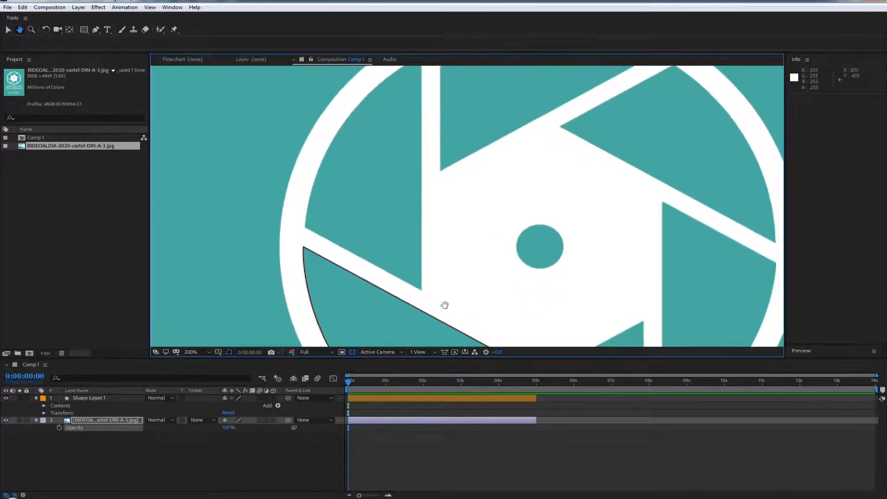
pyautogui.click(422, 290)
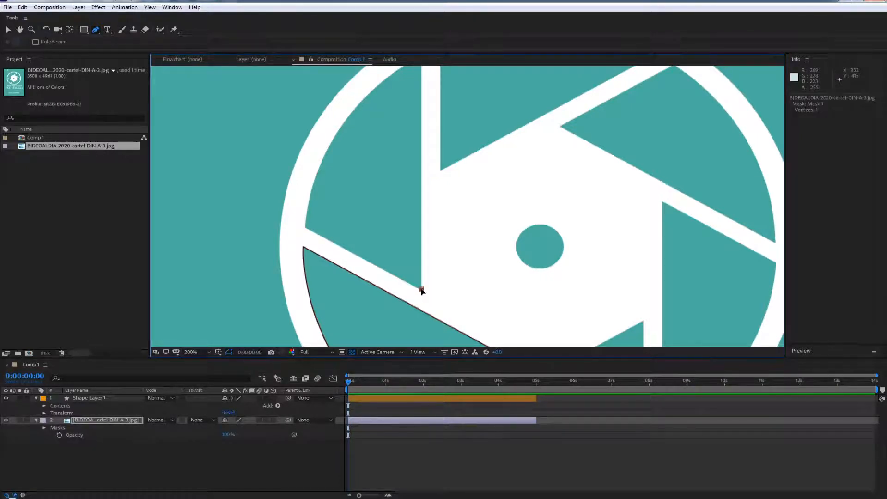
pyautogui.press('space')
pyautogui.moveTo(410, 124); pyautogui.dragTo(410, 160)
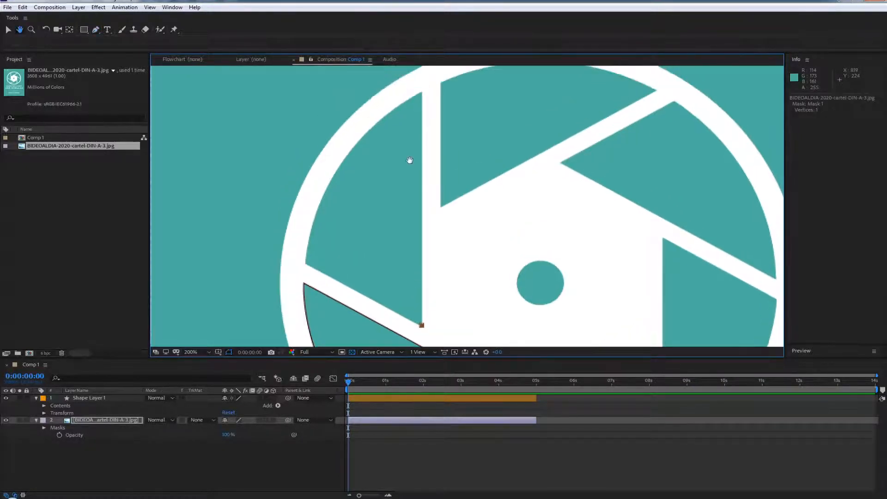
pyautogui.click(421, 93)
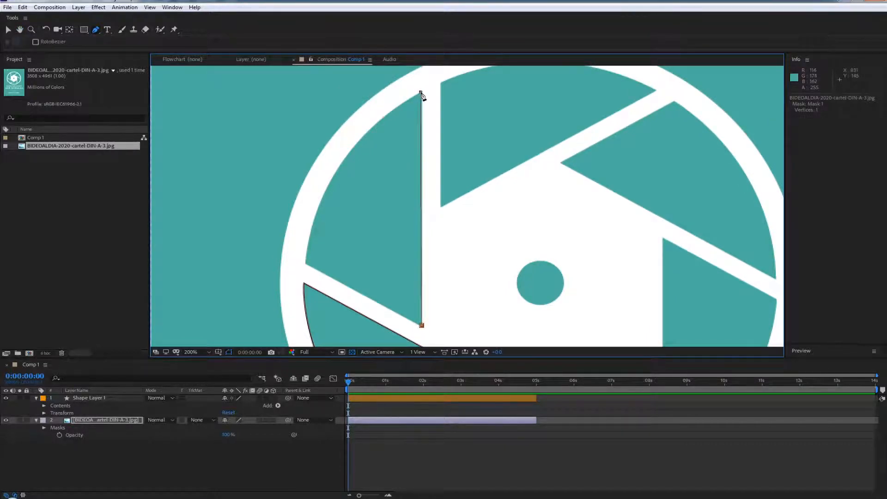
pyautogui.click(306, 265)
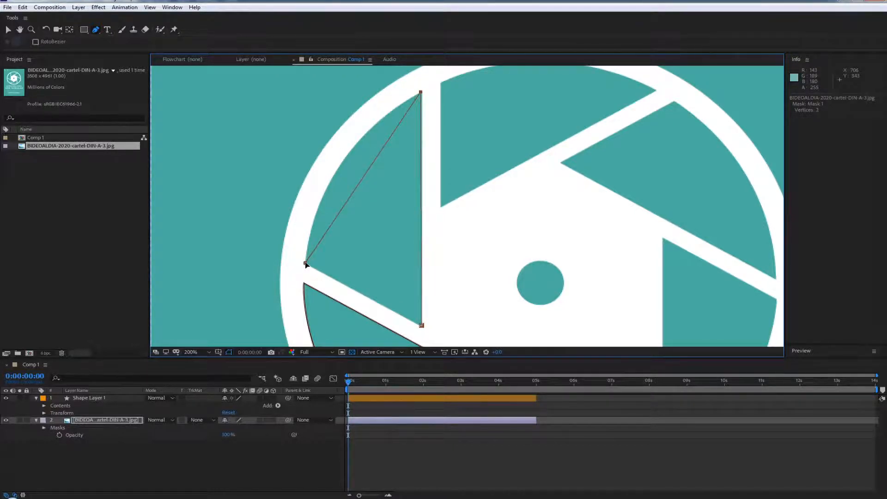
# Curve the path along the blade's outer arc, redirect the outgoing handle along the lower straight edge, and close the mask at its starting vertex
pyautogui.moveTo(306, 265); pyautogui.dragTo(298, 307)
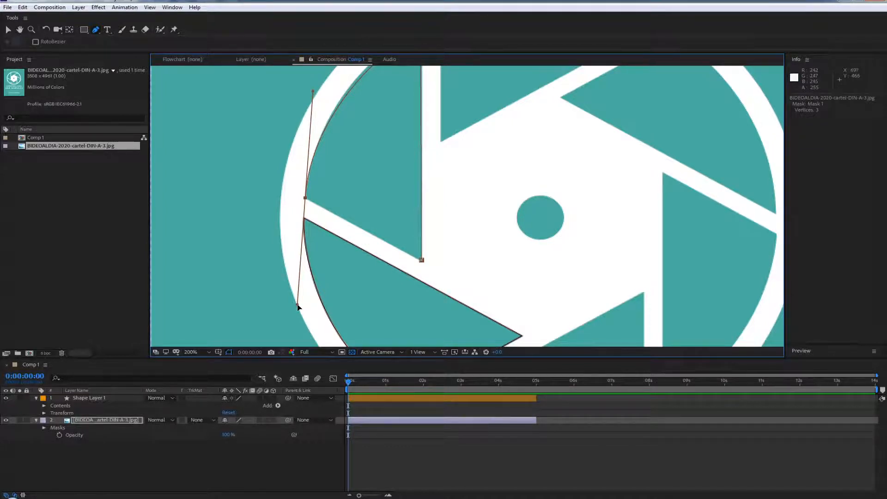
pyautogui.moveTo(299, 304)
pyautogui.mouseDown()
pyautogui.moveTo(329, 293)
pyautogui.moveTo(389, 219)
pyautogui.moveTo(259, 264)
pyautogui.moveTo(307, 277)
pyautogui.moveTo(295, 272)
pyautogui.moveTo(306, 269)
pyautogui.moveTo(296, 278)
pyautogui.moveTo(300, 290)
pyautogui.mouseUp()
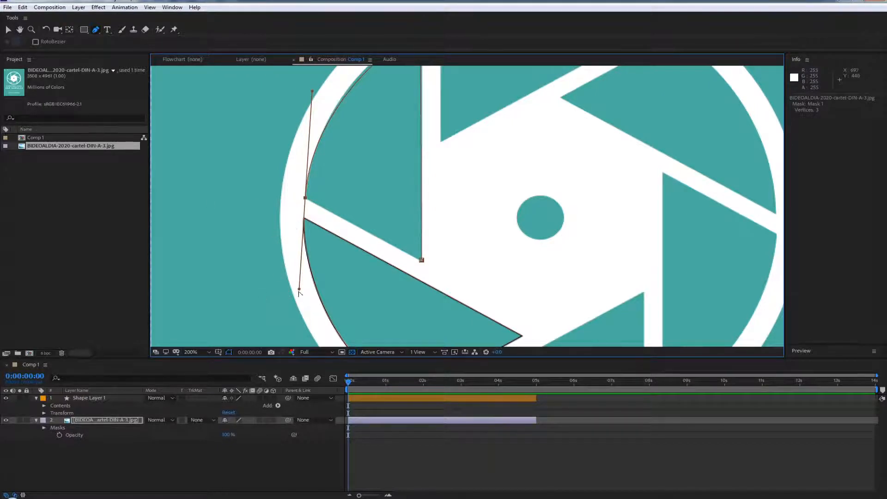
pyautogui.moveTo(299, 289); pyautogui.dragTo(293, 223)
pyautogui.moveTo(292, 220); pyautogui.dragTo(331, 214)
pyautogui.click(422, 261)
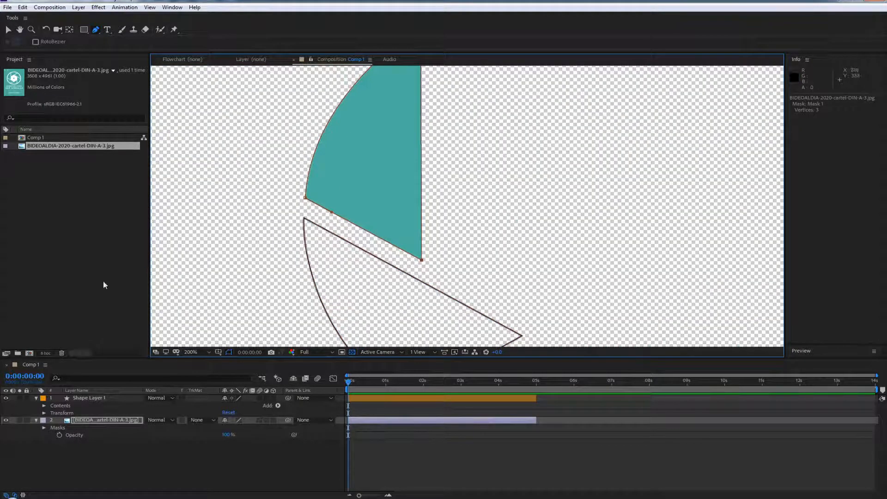
# Cut Mask 1 from the poster image layer
pyautogui.click(91, 423)
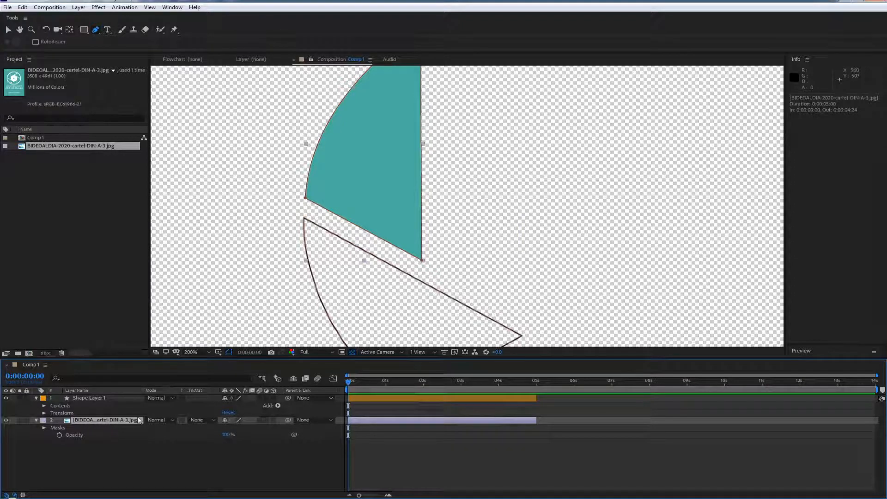
pyautogui.press('m')
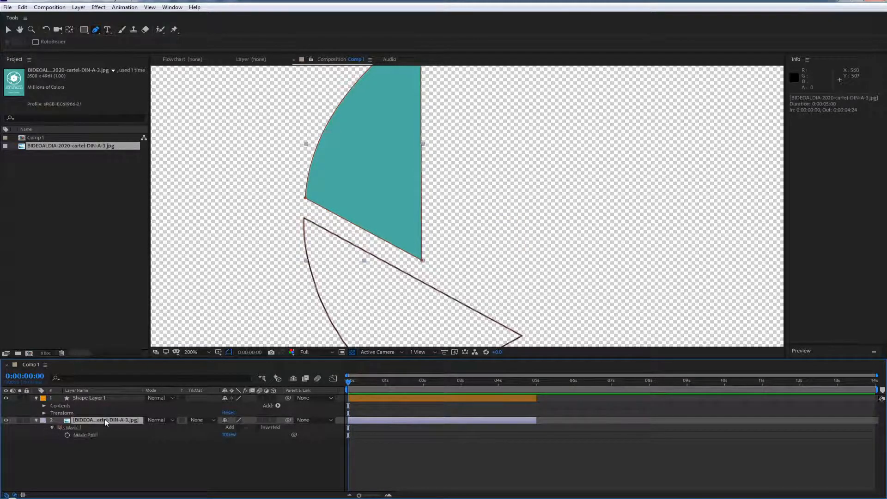
pyautogui.click(70, 428)
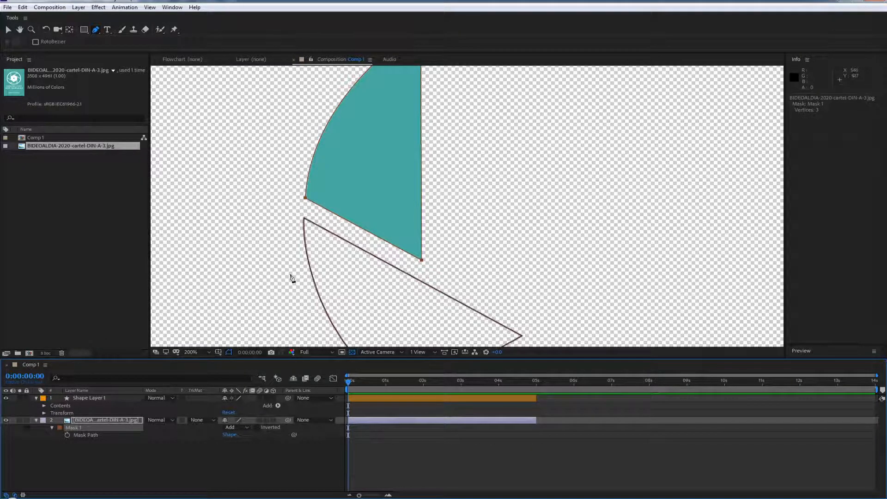
pyautogui.click(68, 454)
pyautogui.click(77, 437)
pyautogui.click(60, 456)
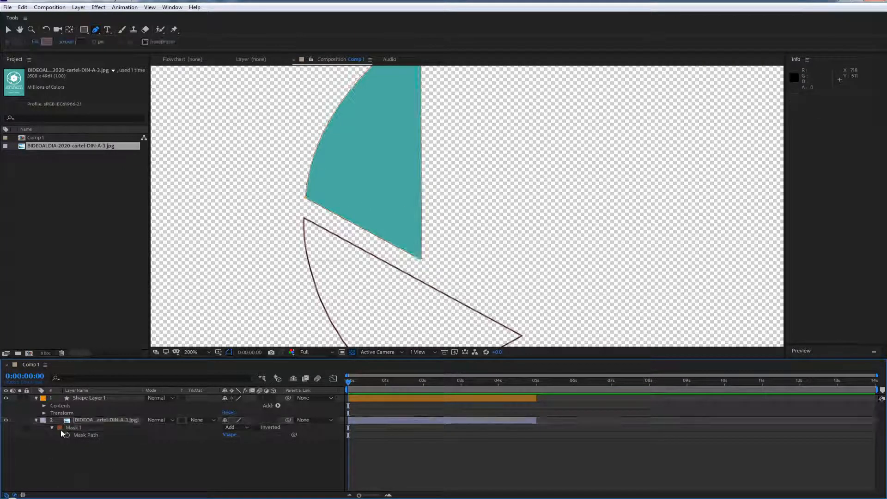
pyautogui.click(74, 428)
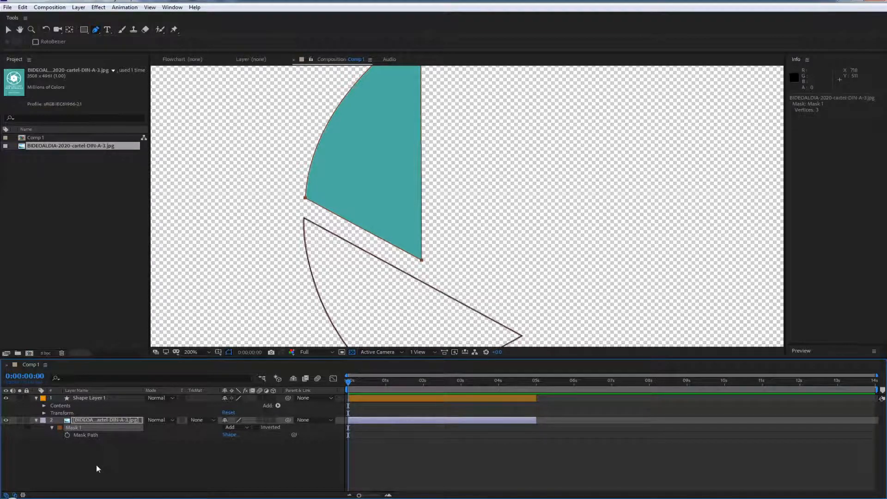
pyautogui.press('Delete')
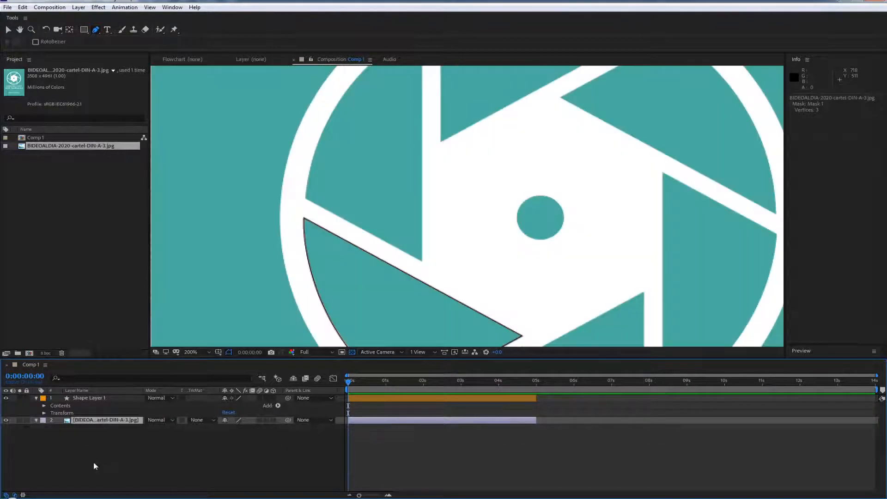
# Create a new shape layer above the poster image and paste the blade mask onto it
pyautogui.rightClick(76, 442)
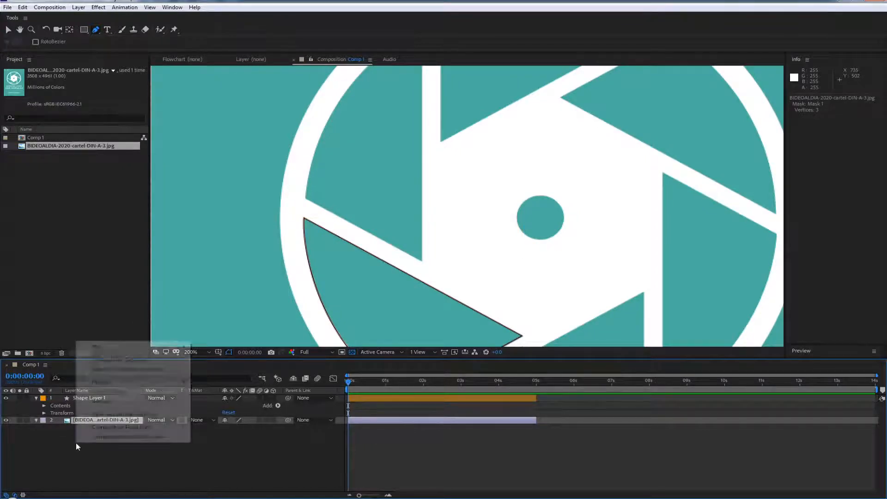
pyautogui.moveTo(104, 348)
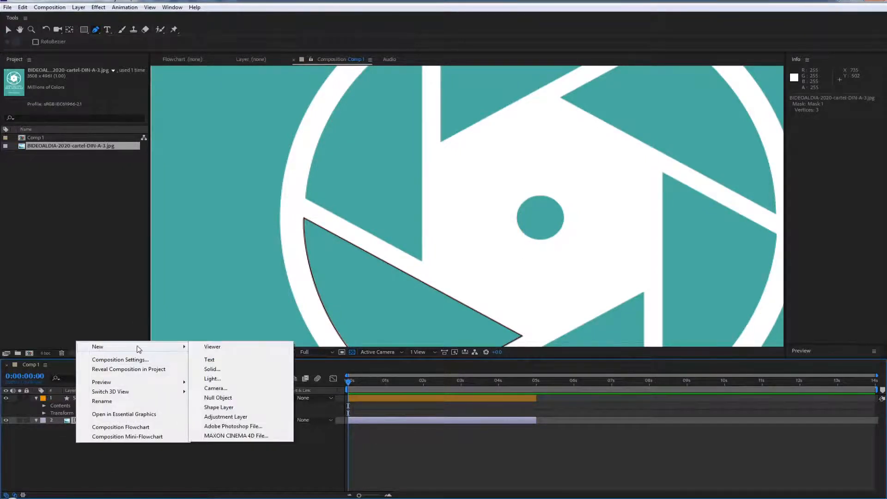
pyautogui.click(223, 409)
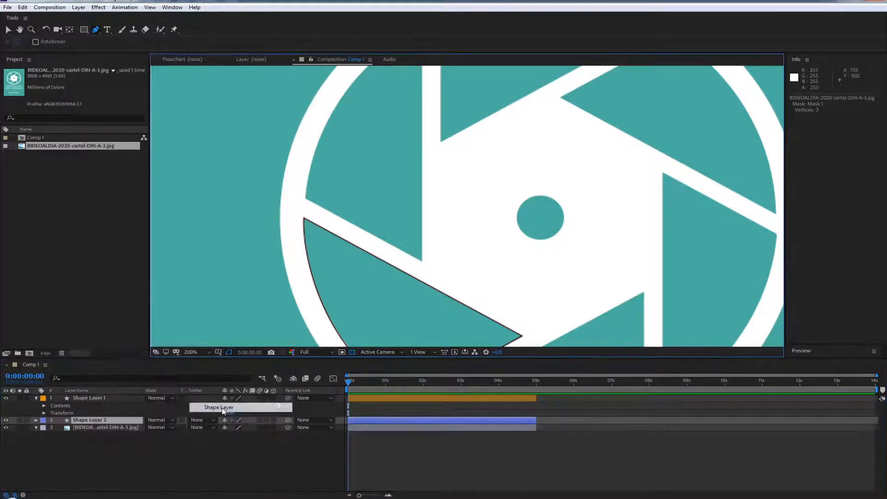
pyautogui.click(93, 422)
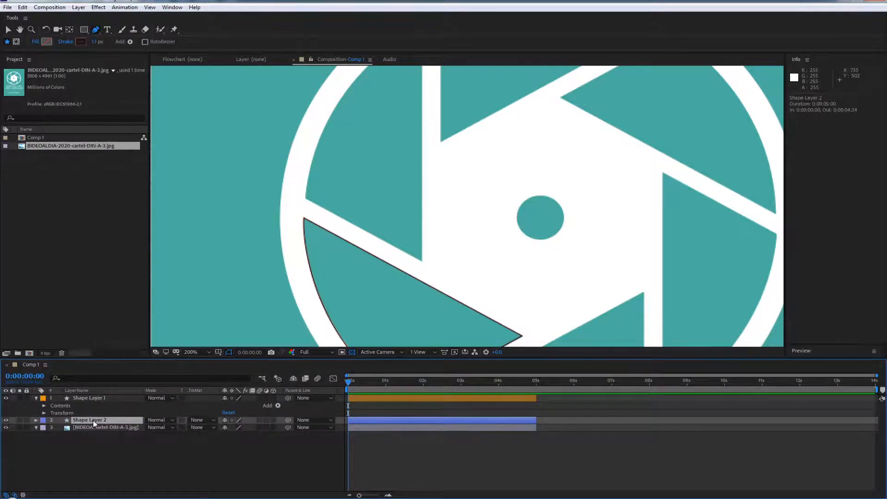
pyautogui.press('Return')
pyautogui.press('m')
pyautogui.click(77, 428)
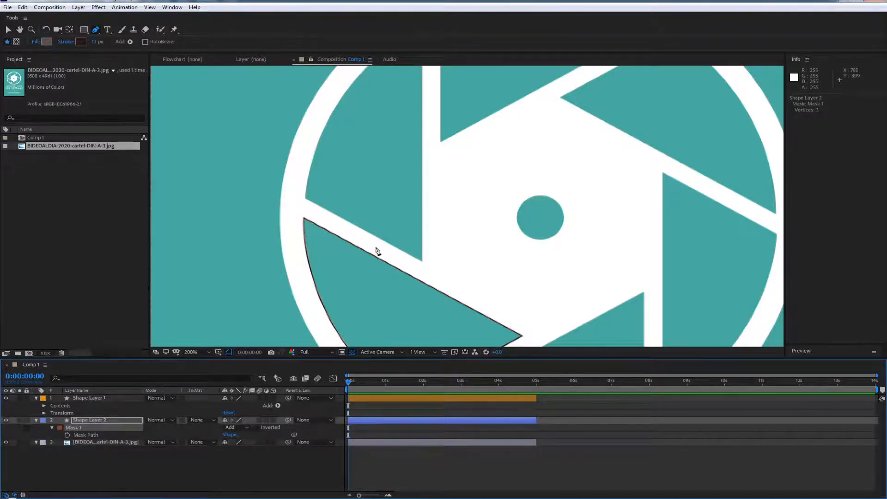
# Try pasting the mask onto Shape Layer 2 again and undo that paste
pyautogui.scroll(-2, 378, 251)
pyautogui.scroll(1, 378, 252)
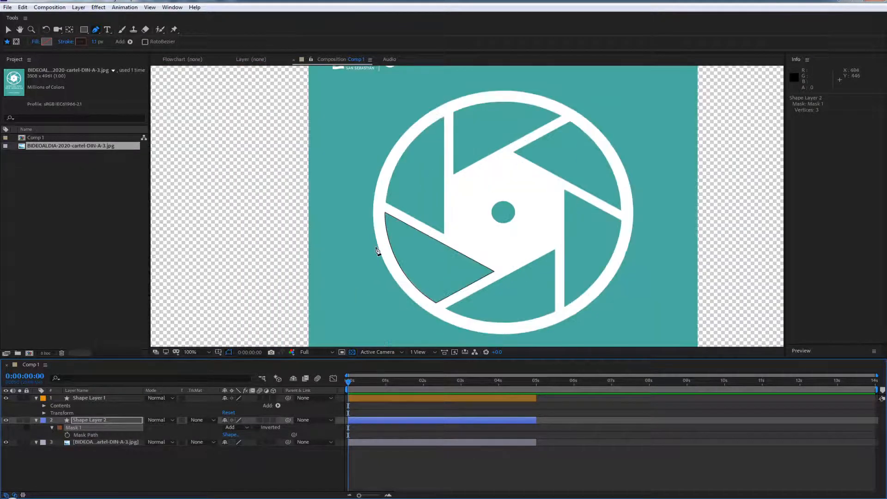
pyautogui.click(121, 468)
pyautogui.click(89, 421)
pyautogui.hotkey('ctrl', 'v')
pyautogui.hotkey('ctrl', 'z')
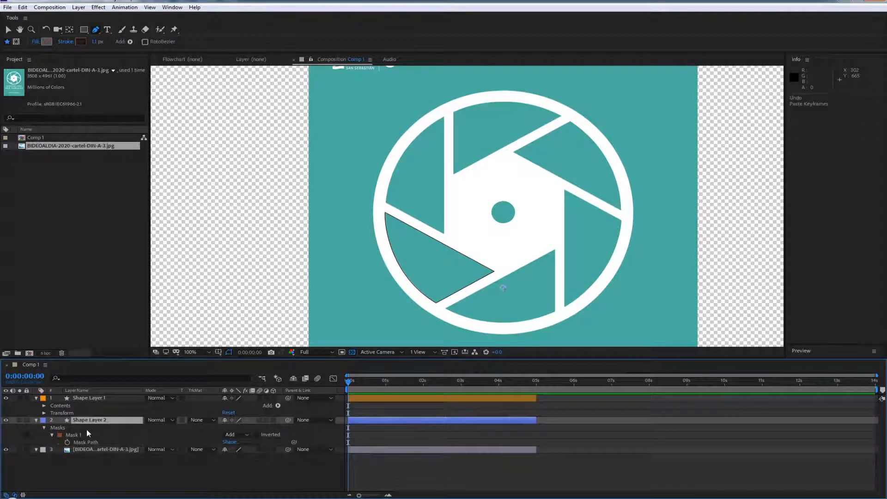
# Locate Shape Layer 2's mask path in the composition view and display the poster image layer's scale
pyautogui.click(75, 442)
pyautogui.scroll(-3, 278, 276)
pyautogui.scroll(2, 324, 252)
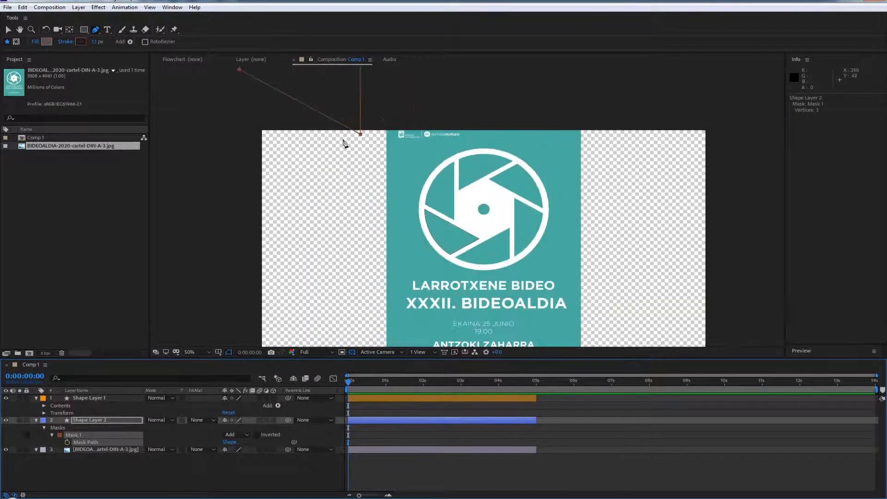
pyautogui.scroll(-1, 356, 178)
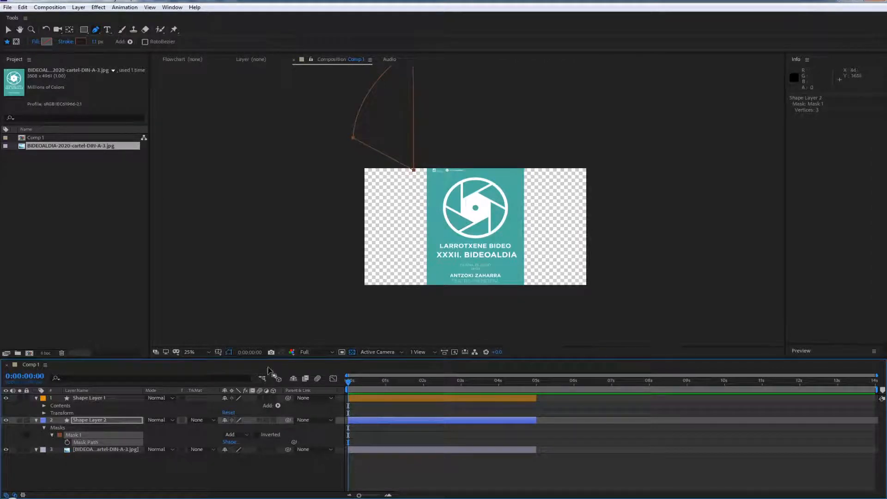
pyautogui.click(81, 451)
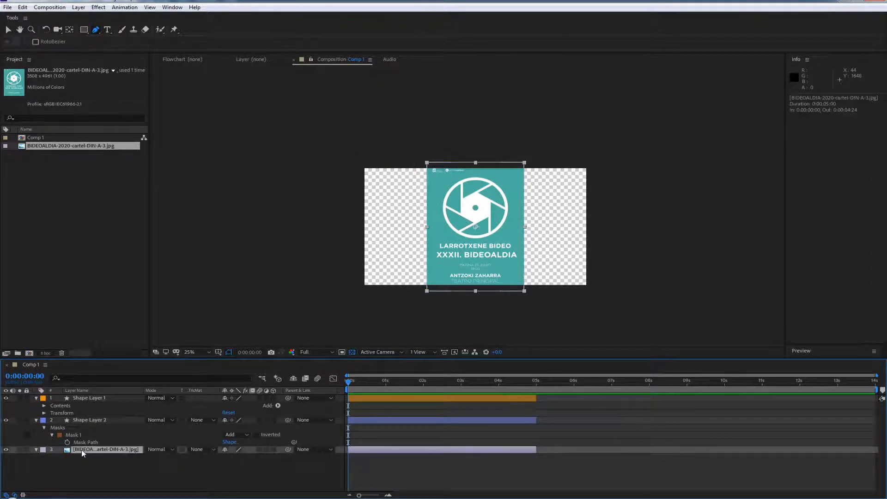
pyautogui.press('s')
# Move Shape Layer 2's mask onto the logo and scale it uniformly to about 23% to fit the upper-left blade
pyautogui.click(73, 435)
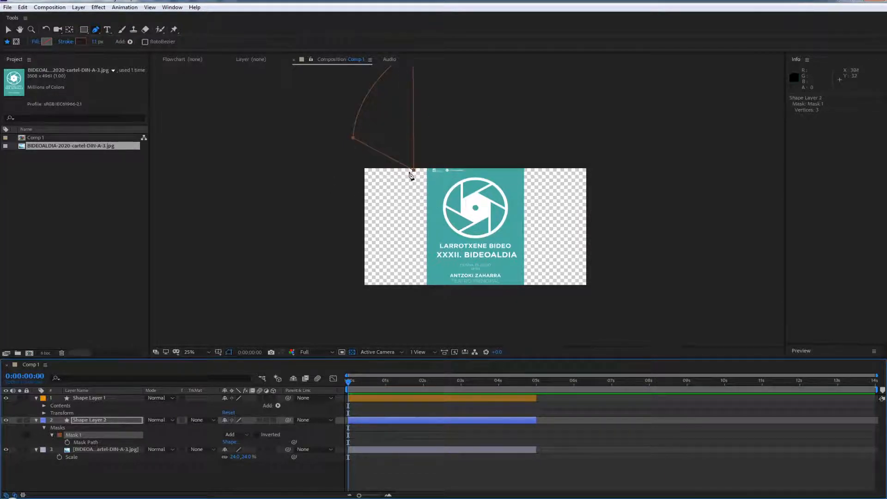
pyautogui.moveTo(414, 171); pyautogui.dragTo(460, 214)
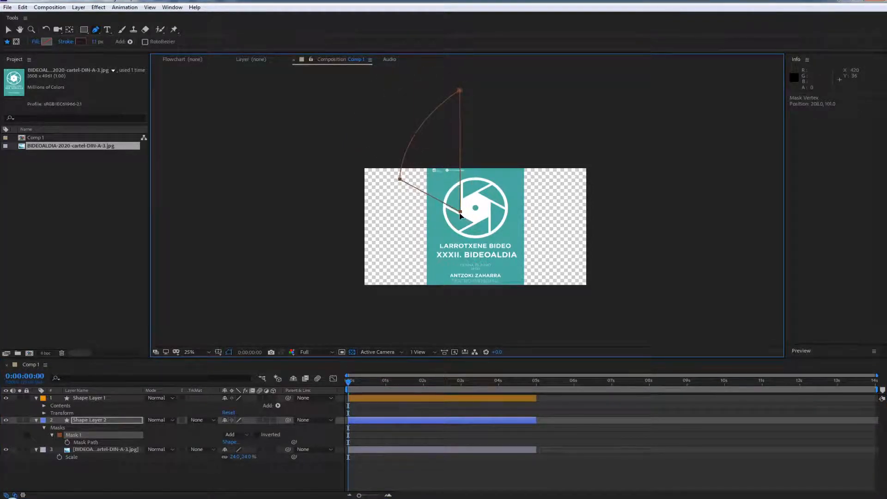
pyautogui.doubleClick(461, 91)
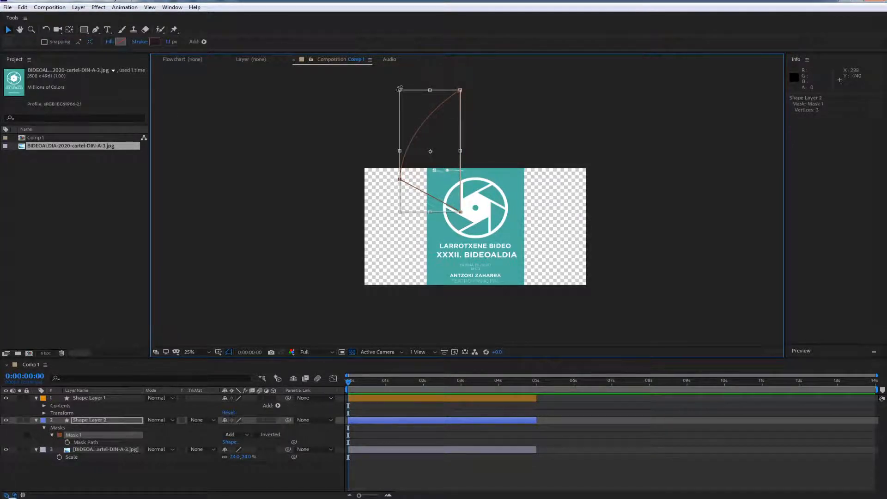
pyautogui.moveTo(400, 90); pyautogui.dragTo(446, 178)
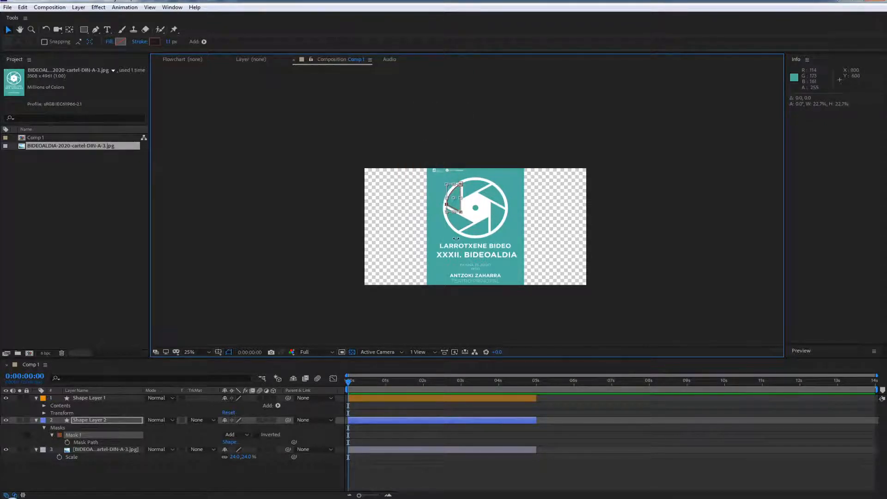
pyautogui.press('.')
pyautogui.click(85, 422)
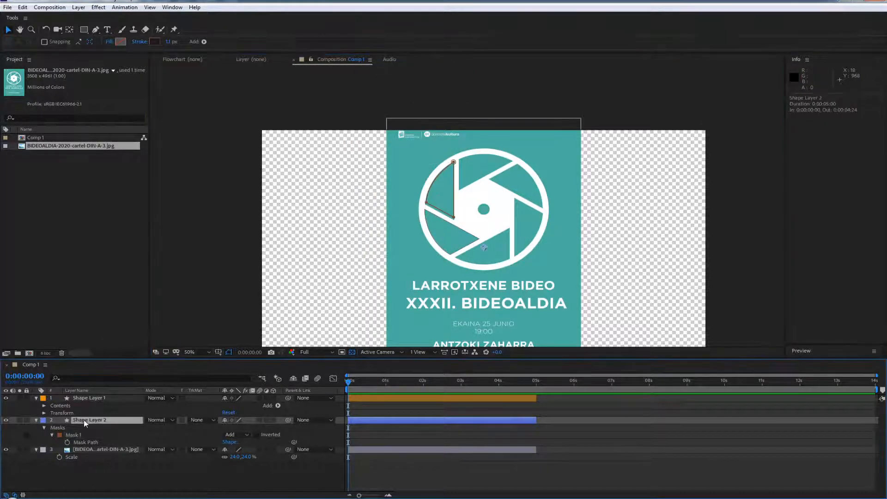
# Delete Shape Layer 2 and expand Shape Layer 1's Contents down to Shape 1, selecting its Path 1
pyautogui.press('Delete')
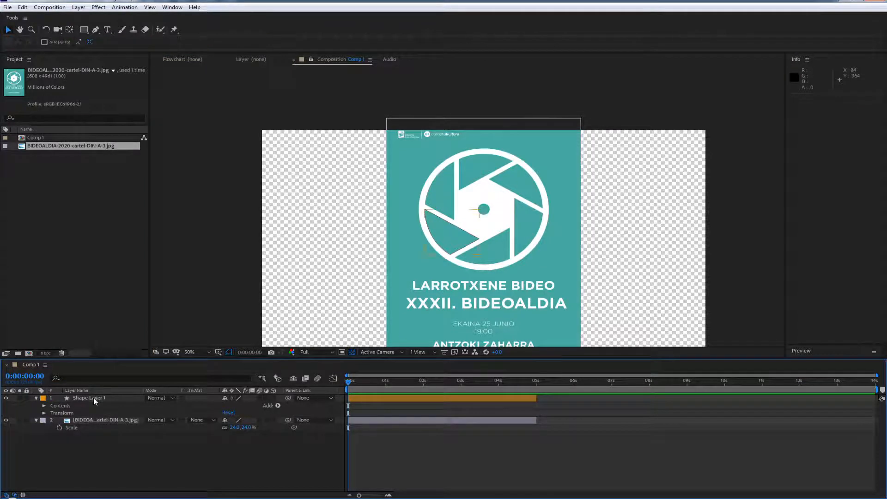
pyautogui.click(93, 398)
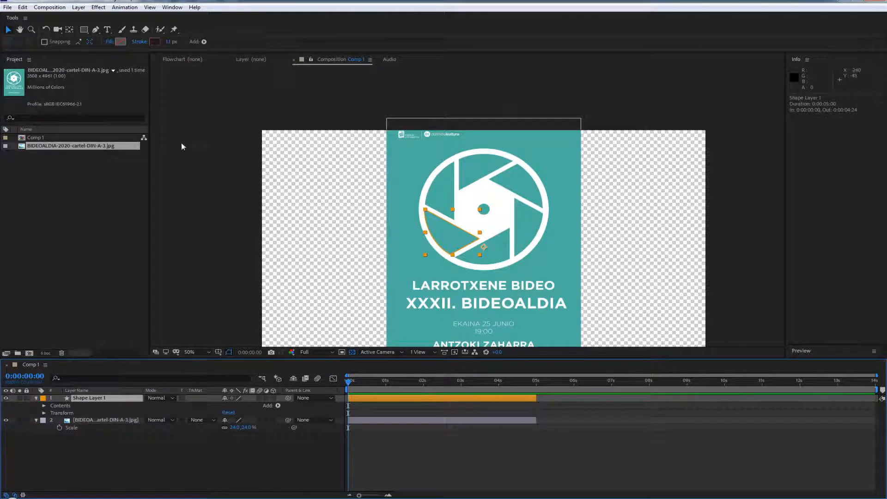
pyautogui.press('.')
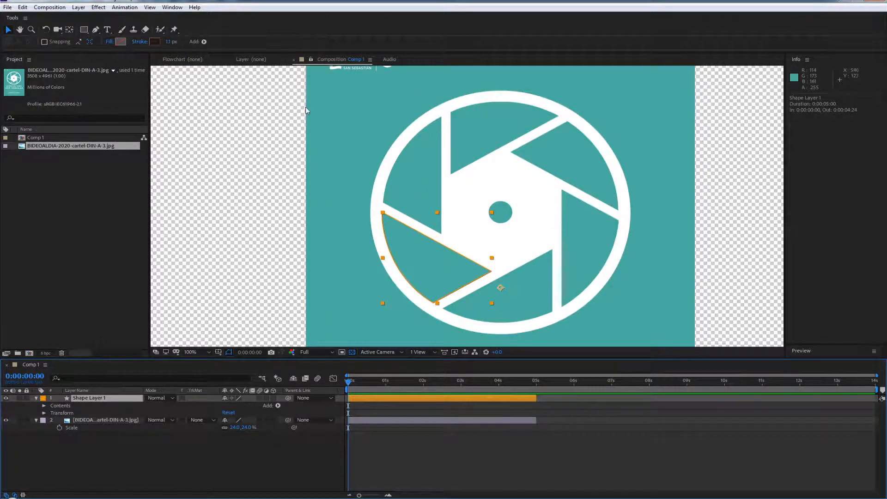
pyautogui.click(492, 272)
pyautogui.click(66, 407)
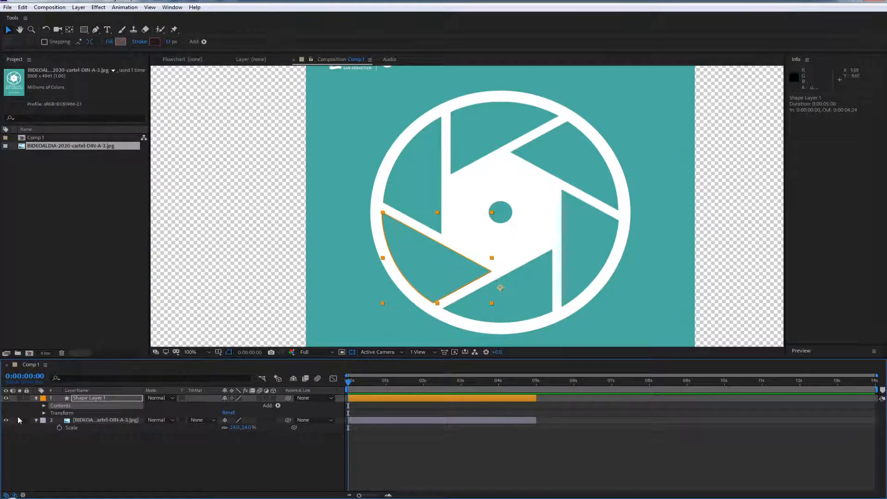
pyautogui.click(44, 406)
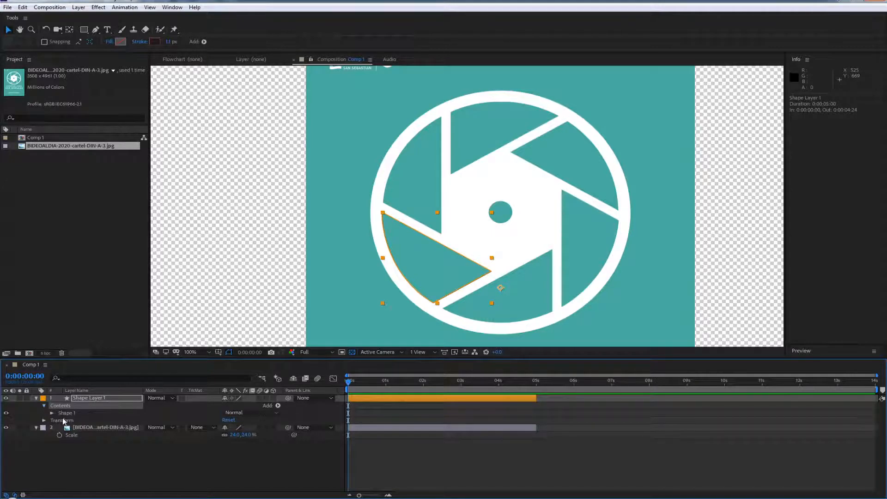
pyautogui.click(65, 413)
pyautogui.click(52, 413)
pyautogui.click(73, 420)
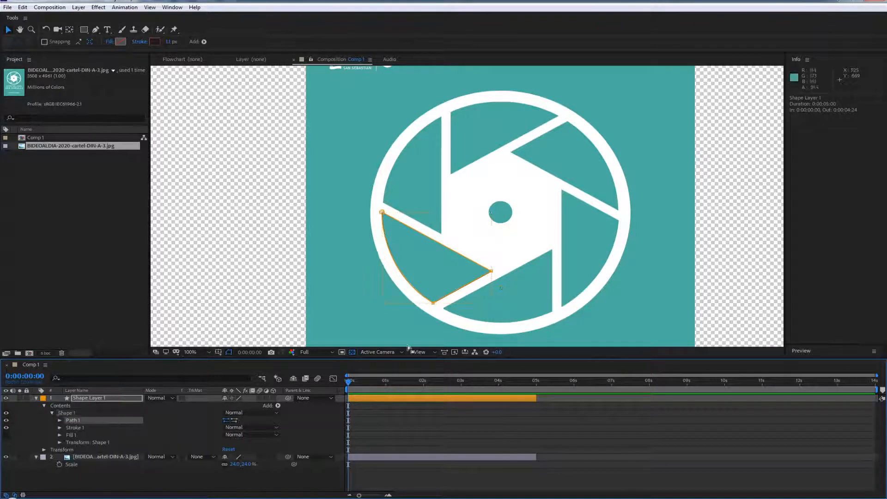
# Try nudging Path 1's vertex at the blade's inner tip and undo the edit
pyautogui.scroll(2, 499, 289)
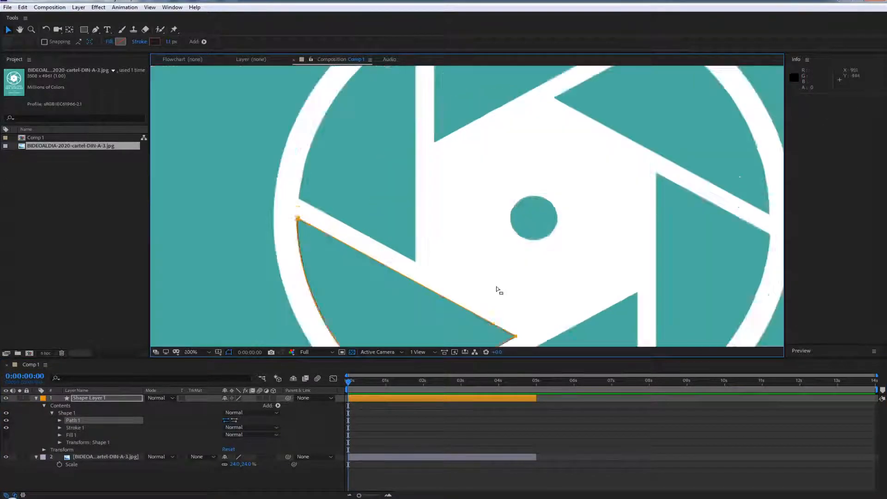
pyautogui.press('space')
pyautogui.moveTo(487, 267); pyautogui.dragTo(443, 60)
pyautogui.moveTo(515, 248); pyautogui.dragTo(484, 235)
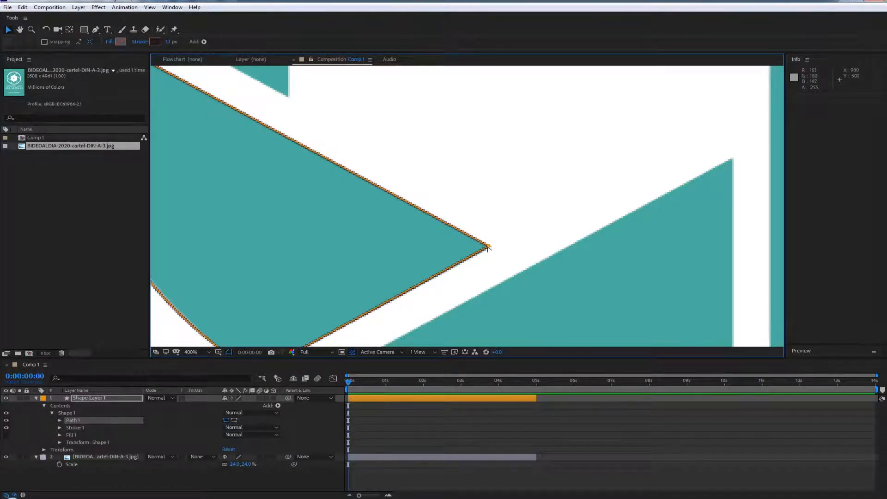
pyautogui.hotkey('ctrl', 'z')
pyautogui.moveTo(490, 252)
pyautogui.mouseDown()
pyautogui.moveTo(496, 297)
pyautogui.moveTo(489, 256)
pyautogui.mouseUp()
pyautogui.moveTo(357, 279); pyautogui.dragTo(465, 159)
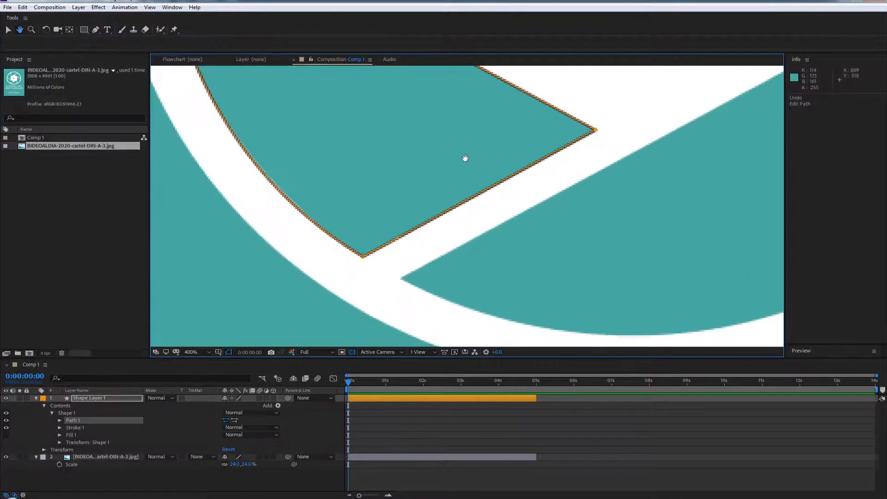
# Adjust the curve handle of Path 1's lowest vertex so the outline follows the blade's outer arc
pyautogui.click(366, 257)
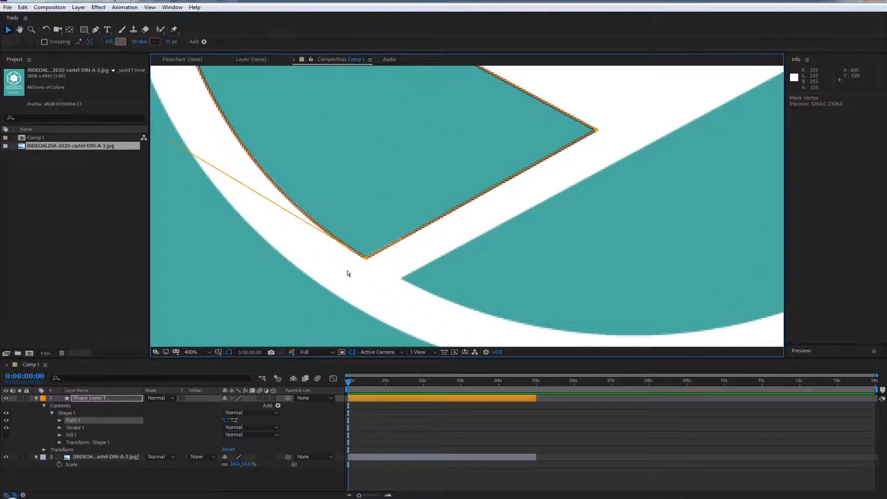
pyautogui.hotkey('ctrl', 'z')
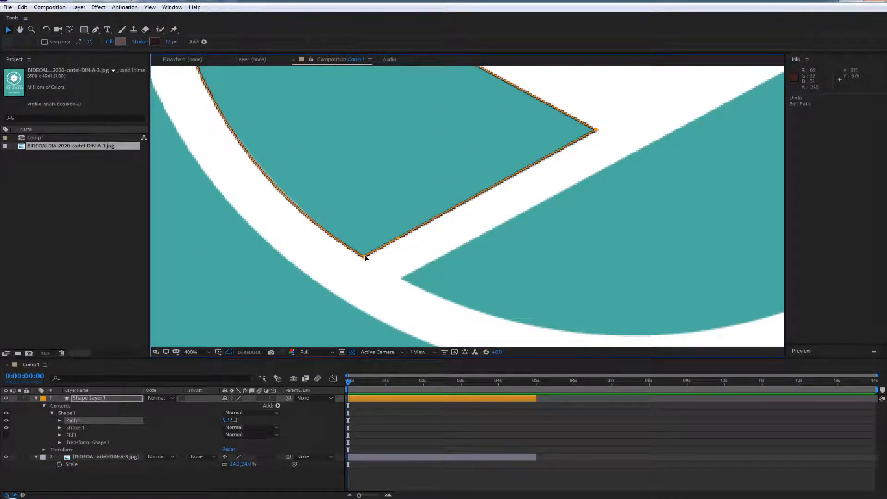
pyautogui.click(365, 256)
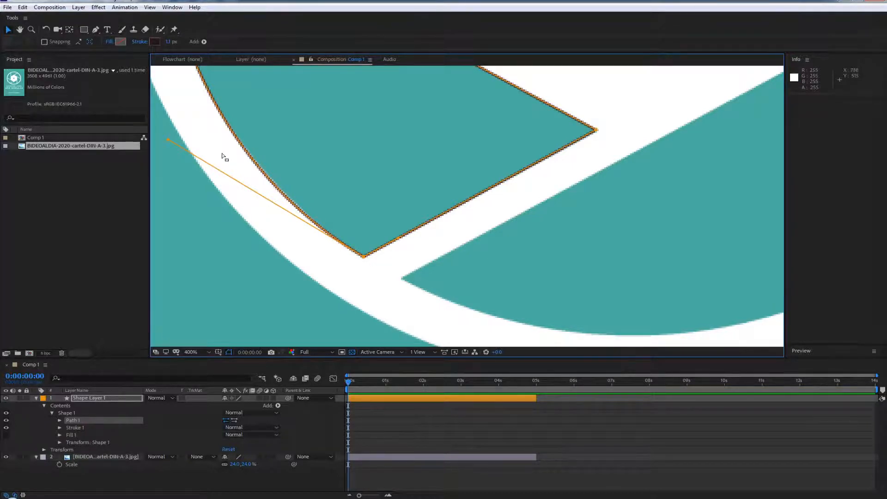
pyautogui.moveTo(165, 137)
pyautogui.mouseDown()
pyautogui.moveTo(157, 157)
pyautogui.moveTo(175, 141)
pyautogui.mouseUp()
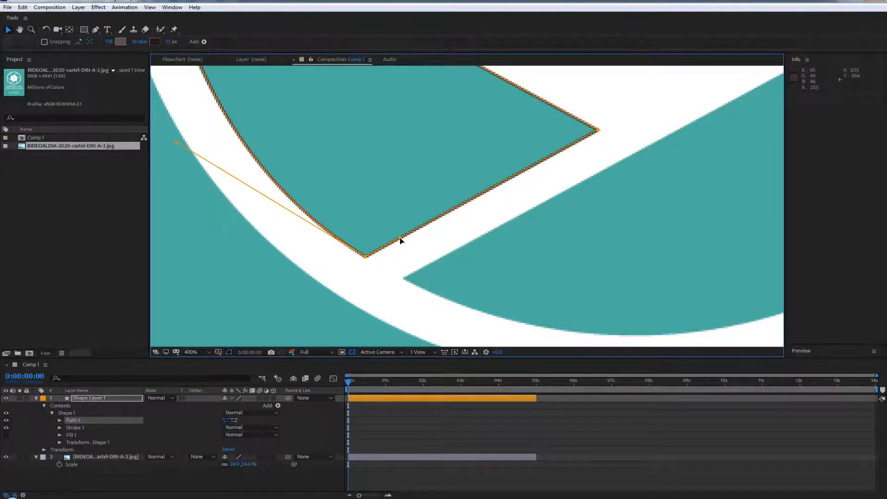
pyautogui.scroll(3, 379, 273)
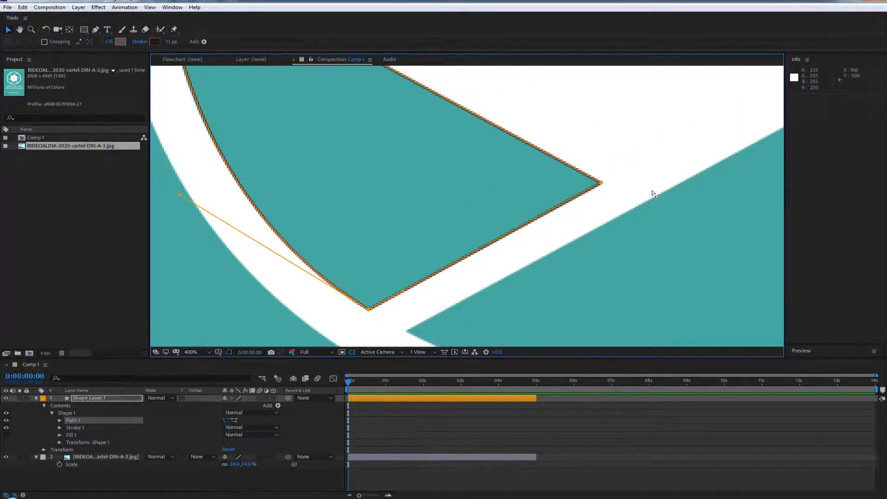
# Try repositioning and curving Path 1's inner-tip vertex, undoing each change back to the straight corner
pyautogui.moveTo(602, 182); pyautogui.dragTo(601, 184)
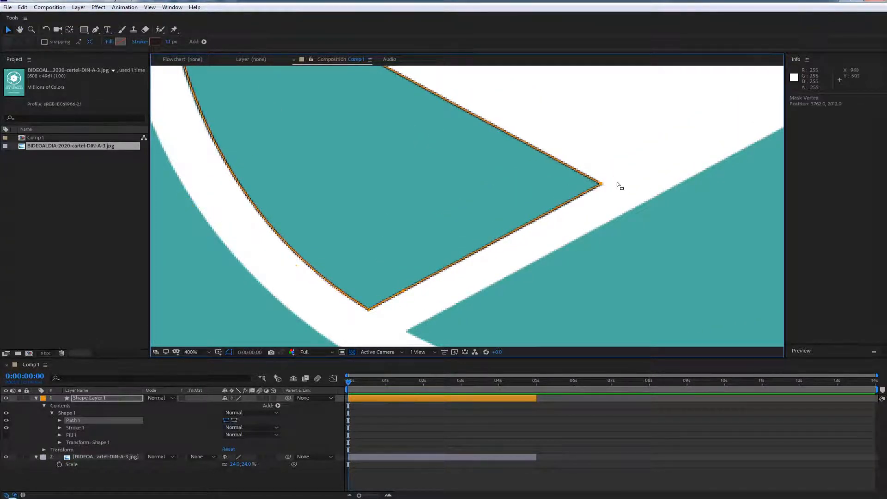
pyautogui.hotkey('ctrl', 'z')
pyautogui.click(600, 184)
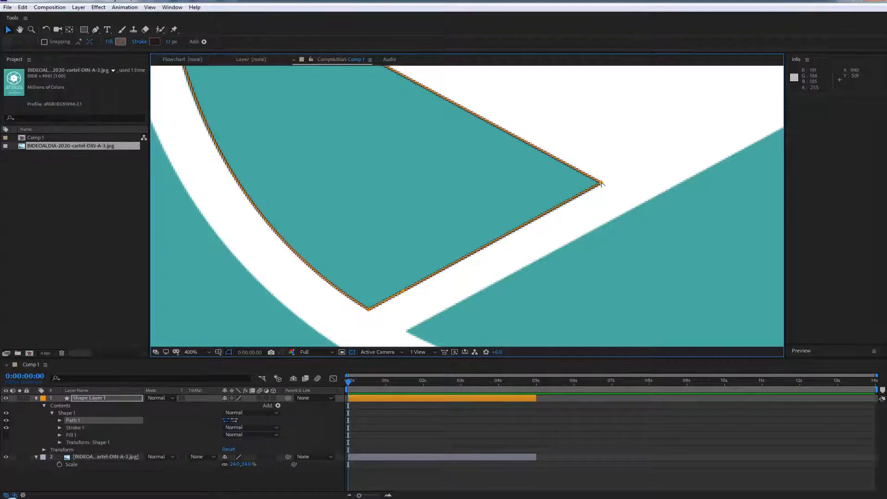
pyautogui.moveTo(601, 183); pyautogui.dragTo(649, 119)
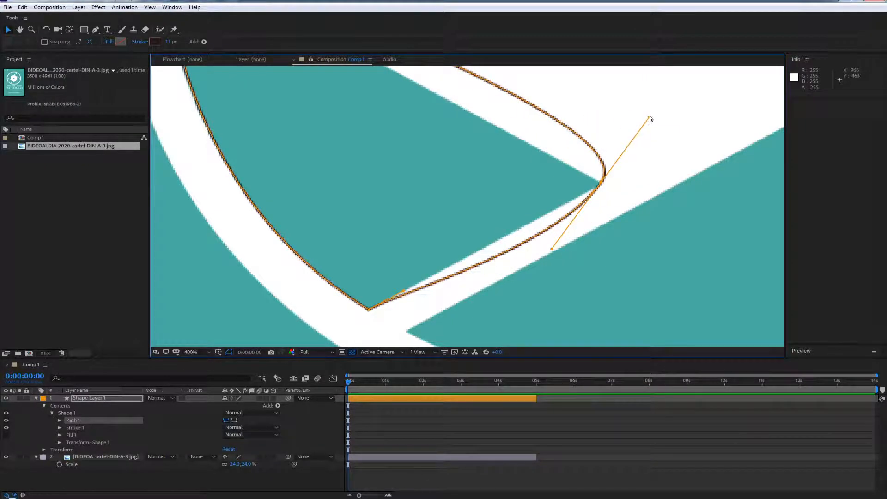
pyautogui.moveTo(649, 119); pyautogui.dragTo(678, 122)
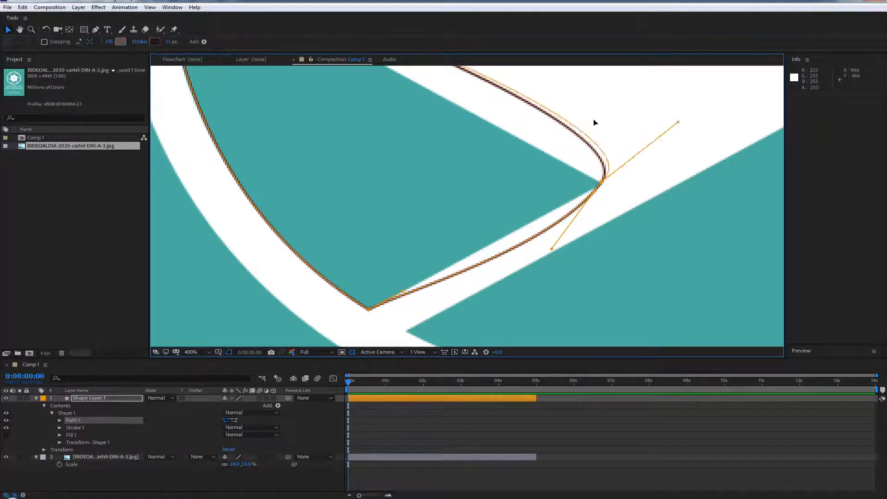
pyautogui.moveTo(595, 122); pyautogui.dragTo(654, 120)
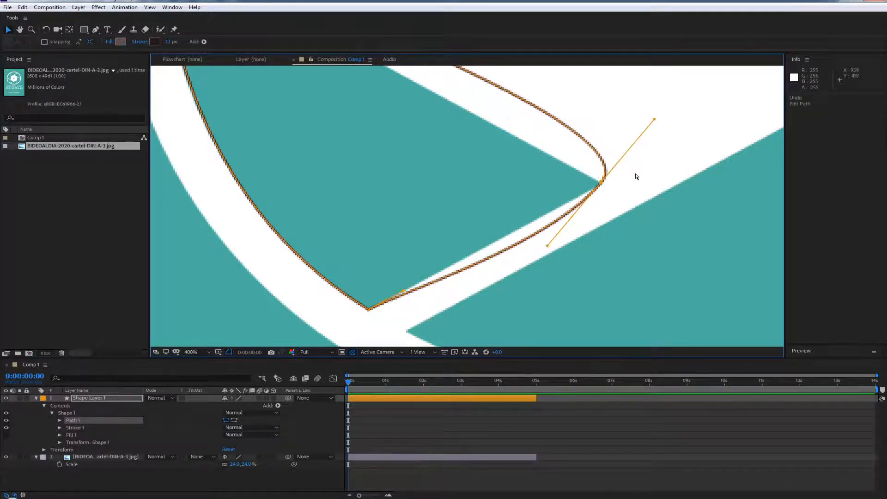
pyautogui.hotkey('ctrl', 'z')
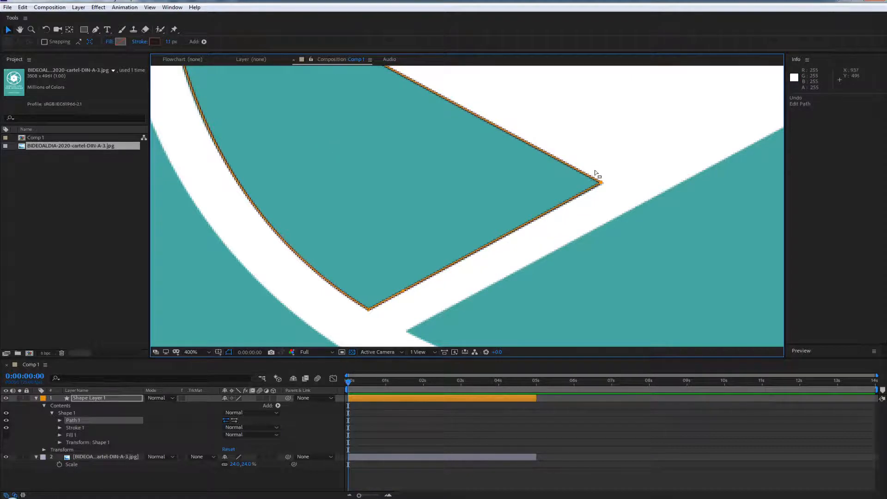
pyautogui.scroll(-2, 537, 195)
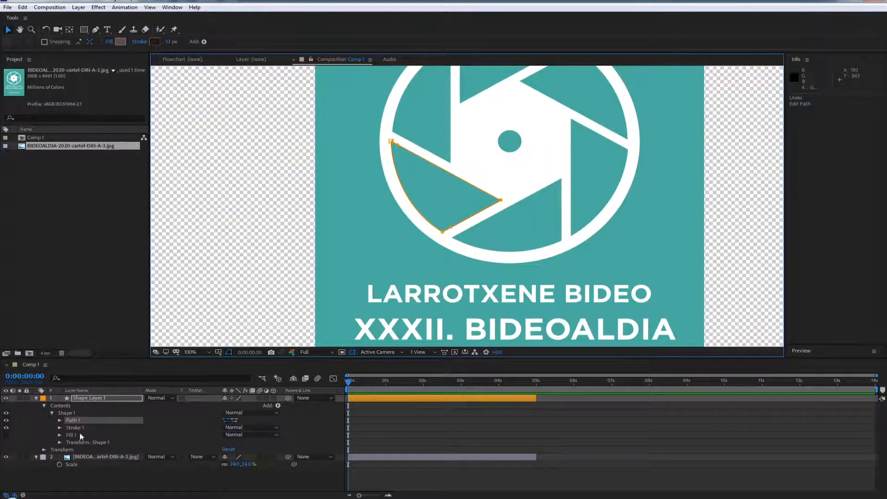
# Move Shape Layer 1's anchor point to the middle of the small circle at the logo's centre
pyautogui.click(85, 399)
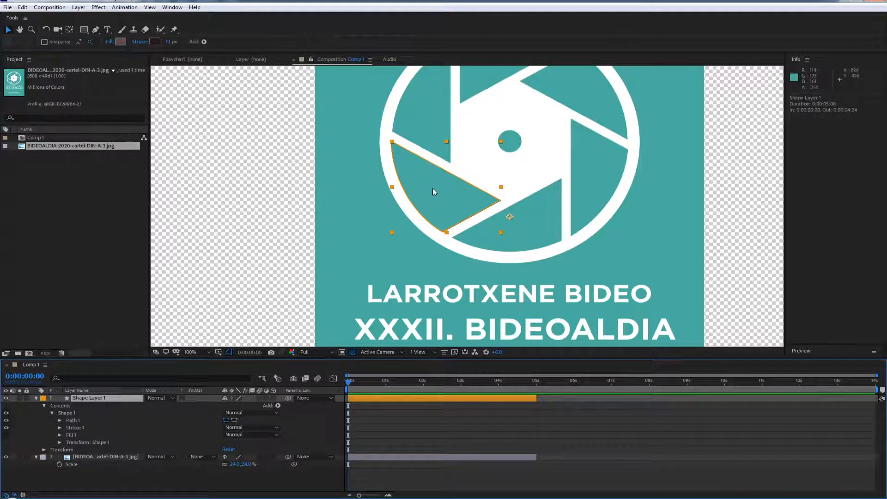
pyautogui.moveTo(495, 154); pyautogui.dragTo(387, 199)
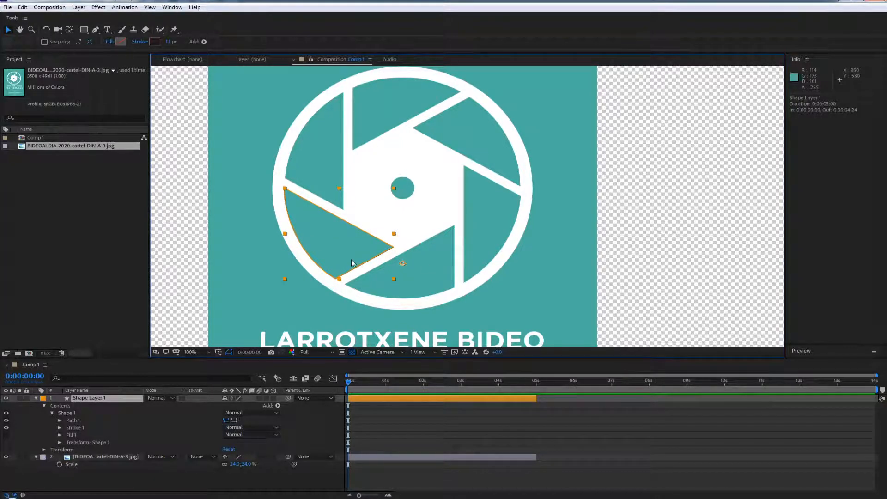
pyautogui.scroll(1, 415, 241)
pyautogui.moveTo(376, 237); pyautogui.dragTo(422, 238)
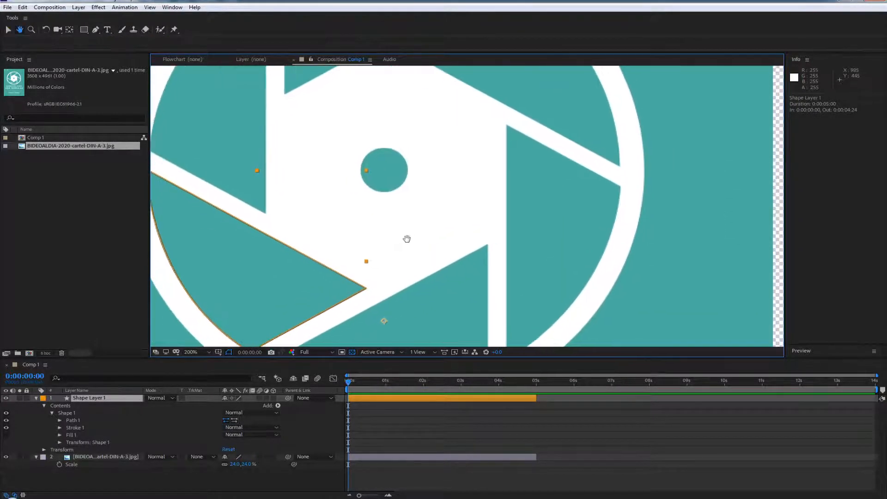
pyautogui.click(68, 30)
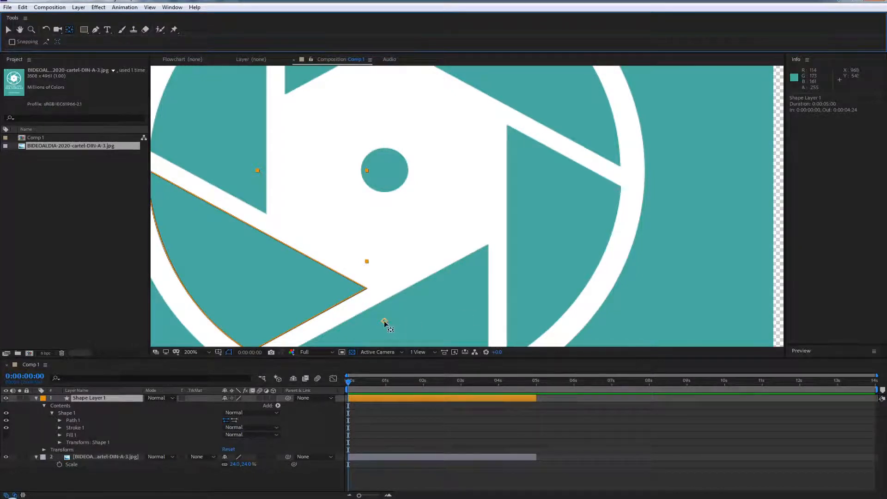
pyautogui.moveTo(387, 319); pyautogui.dragTo(384, 170)
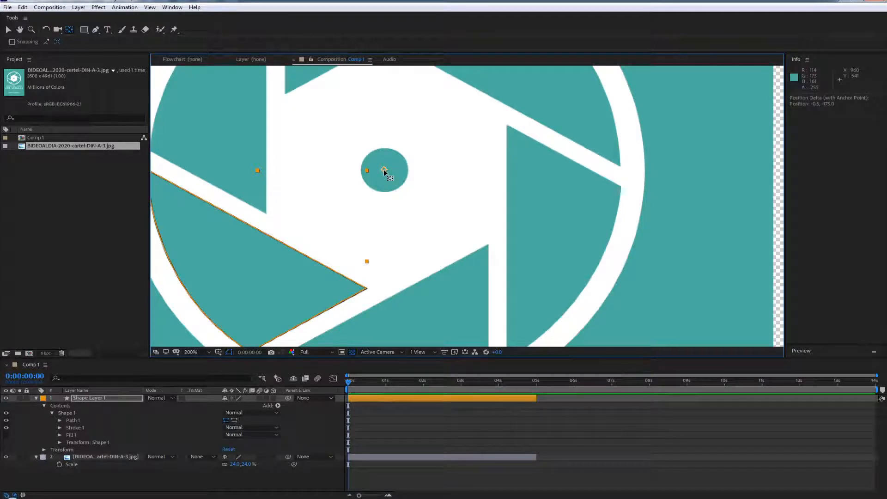
# Show the rulers and place a vertical and a horizontal guide crossing at the middle of the logo's centre circle
pyautogui.scroll(2, 410, 237)
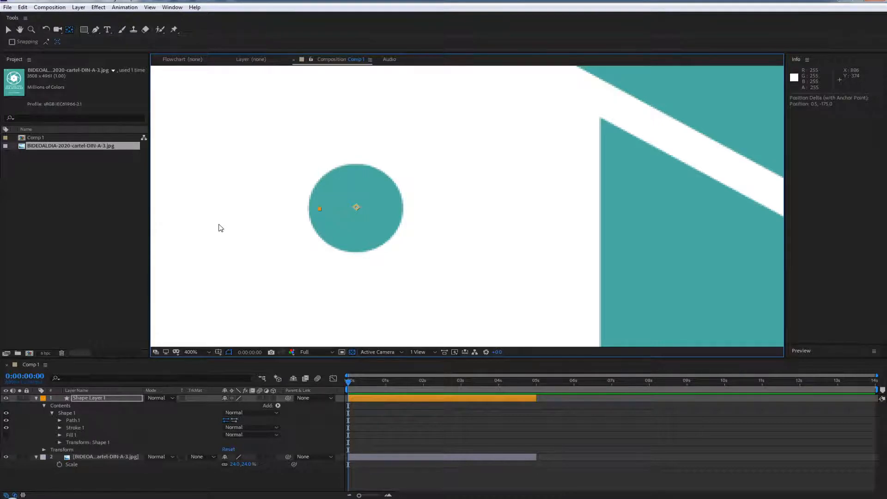
pyautogui.hotkey('ctrl', 'r')
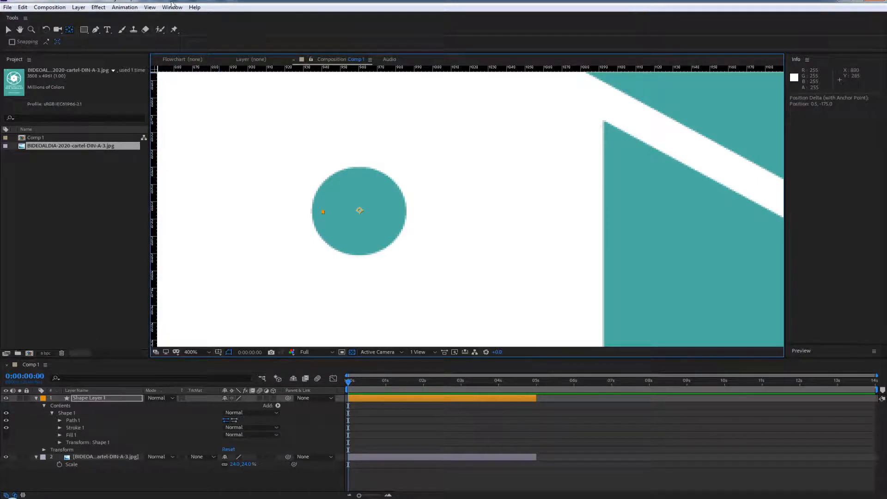
pyautogui.click(131, 6)
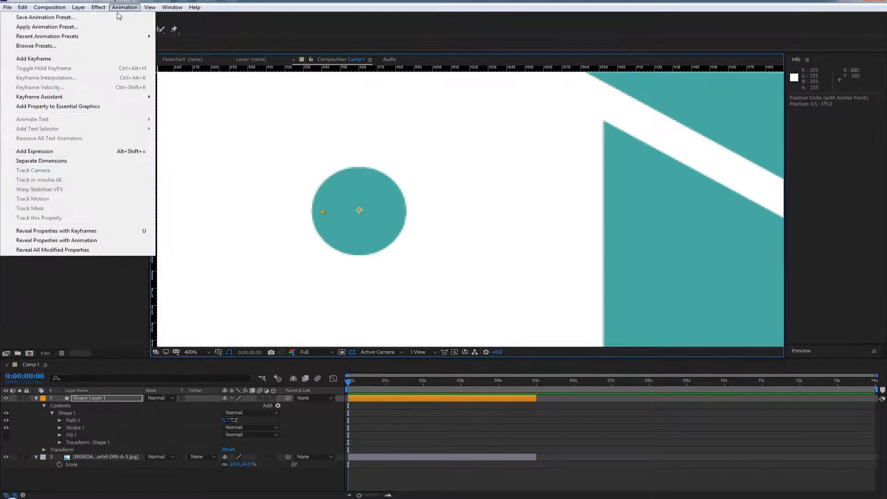
pyautogui.moveTo(157, 10)
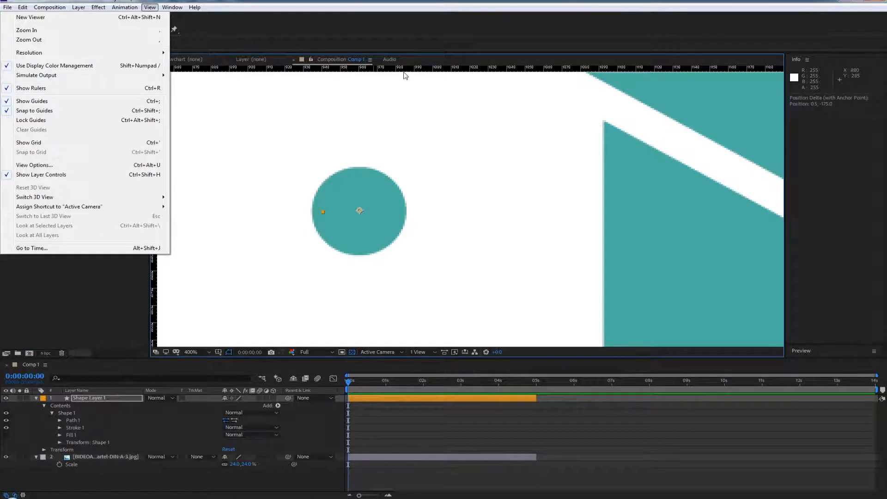
pyautogui.click(64, 194)
pyautogui.moveTo(154, 211); pyautogui.dragTo(360, 217)
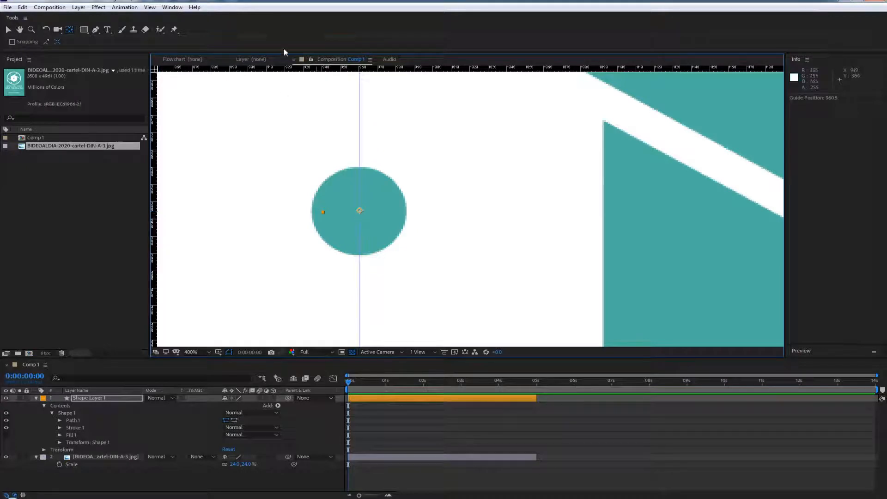
pyautogui.moveTo(349, 70); pyautogui.dragTo(382, 211)
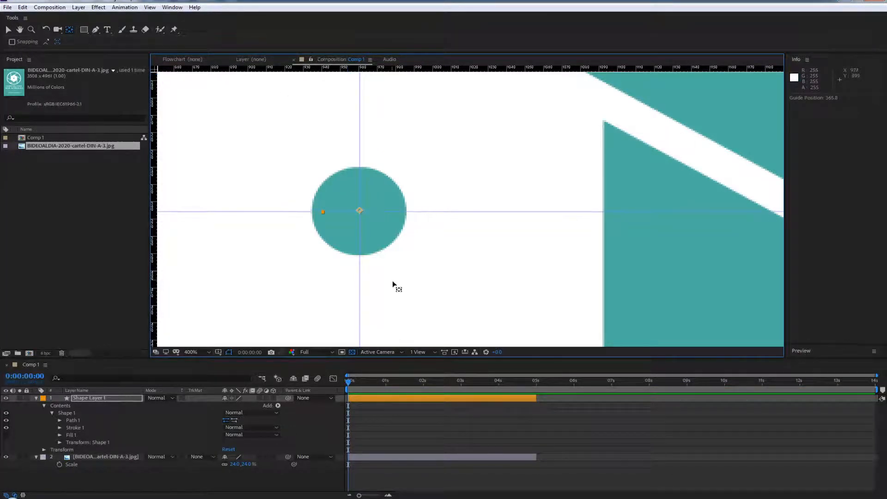
# Align Shape Layer 1's anchor point precisely with the crossing of the two guides
pyautogui.scroll(2, 378, 259)
pyautogui.moveTo(343, 247); pyautogui.dragTo(361, 306)
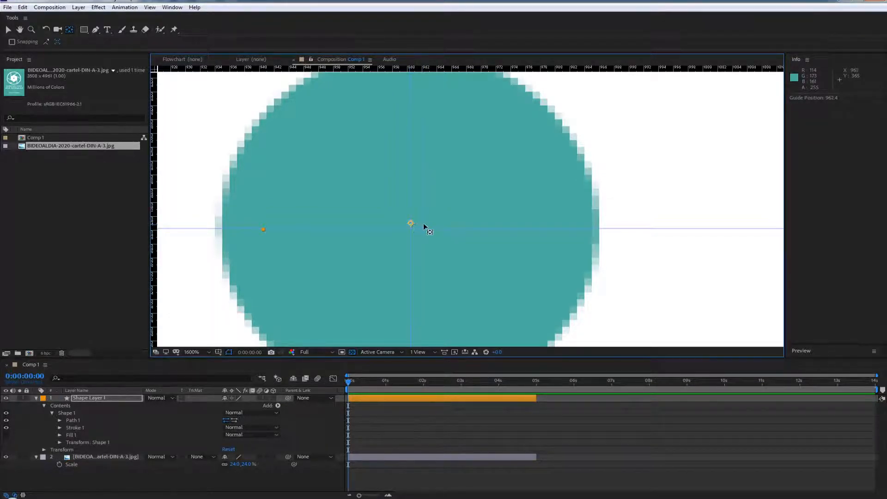
pyautogui.moveTo(407, 224); pyautogui.dragTo(407, 229)
pyautogui.scroll(-2, 411, 214)
pyautogui.scroll(2, 422, 248)
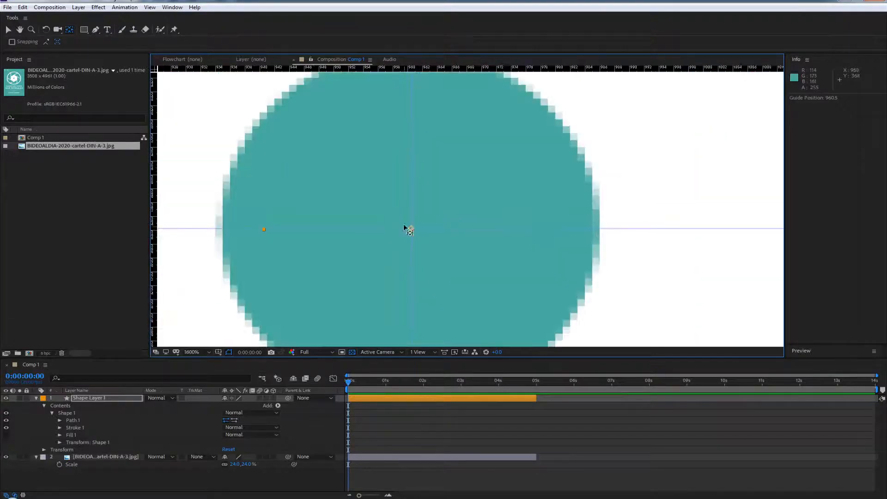
# Remove both the vertical and the horizontal guide from the composition view
pyautogui.scroll(-2, 420, 210)
pyautogui.scroll(2, 429, 217)
pyautogui.moveTo(412, 176); pyautogui.dragTo(476, 185)
pyautogui.moveTo(475, 176); pyautogui.dragTo(154, 203)
pyautogui.moveTo(360, 229); pyautogui.dragTo(359, 228)
pyautogui.moveTo(359, 229); pyautogui.dragTo(362, 63)
pyautogui.scroll(-8, 455, 163)
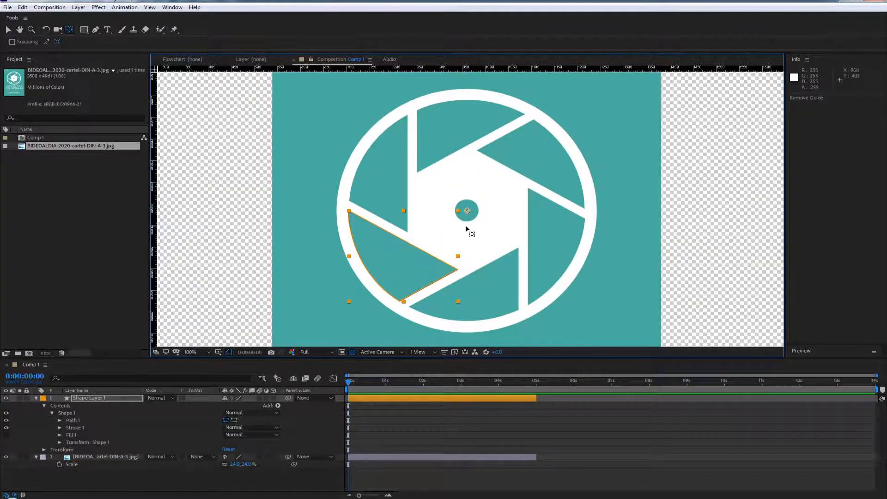
# Duplicate Shape Layer 1 and rotate the copy to -60° so it covers the poster's bottom blade
pyautogui.scroll(1, 465, 225)
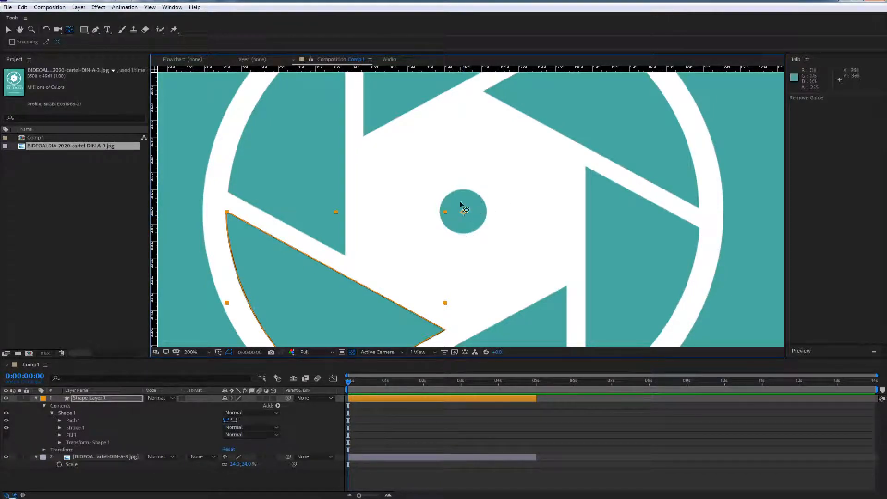
pyautogui.scroll(-1, 439, 247)
pyautogui.click(86, 398)
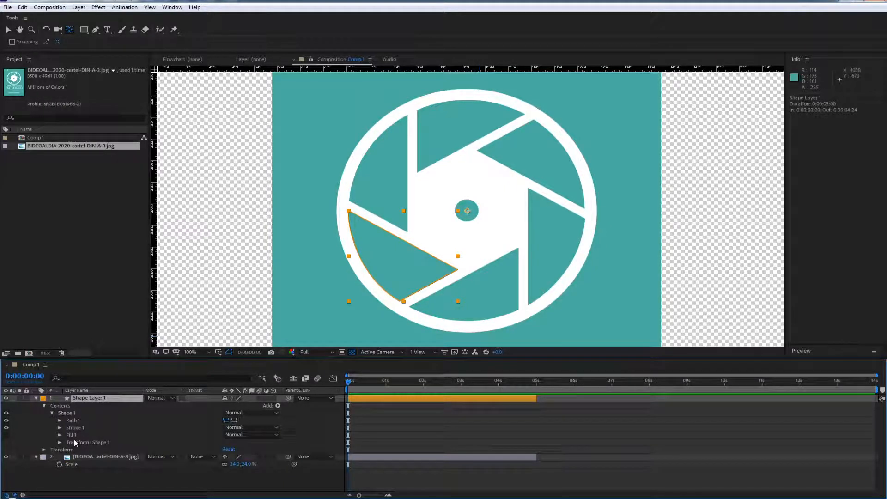
pyautogui.hotkey('ctrl', 'd')
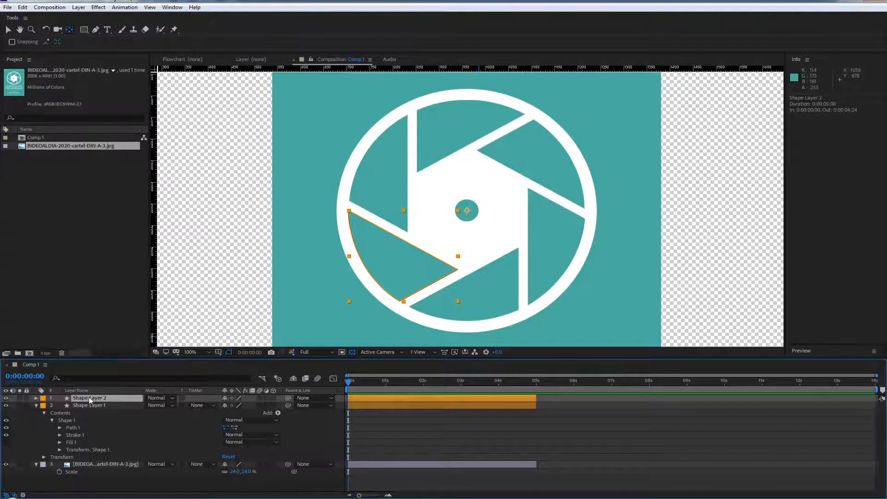
pyautogui.press('r')
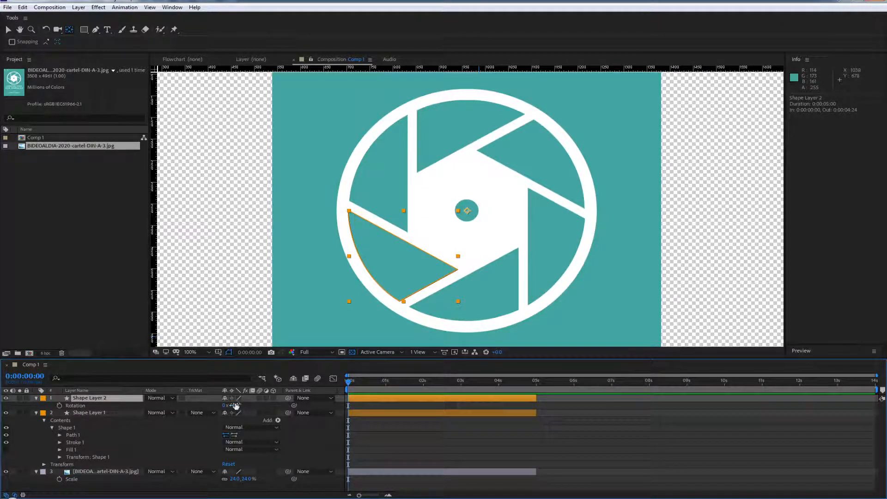
pyautogui.moveTo(235, 405)
pyautogui.mouseDown()
pyautogui.moveTo(215, 413)
pyautogui.moveTo(223, 413)
pyautogui.mouseUp()
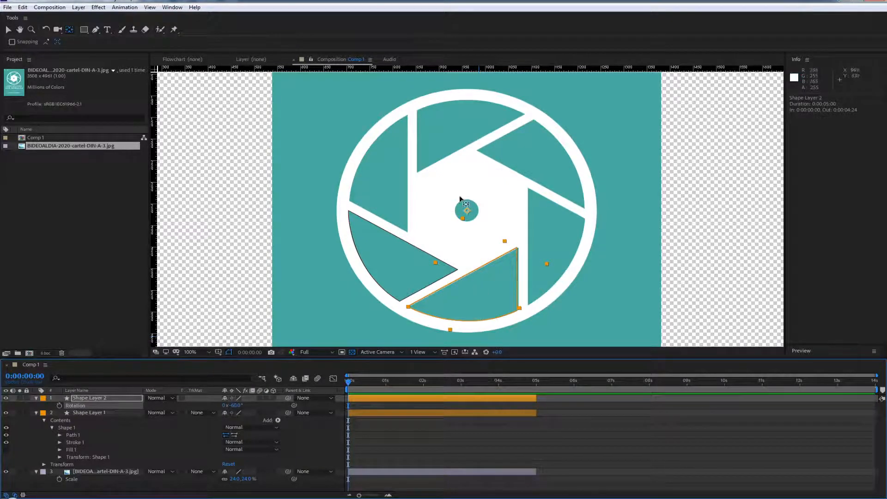
# Nudge Shape Layer 2 horizontally to X position 963 so its outline lines up with the poster's bottom blade
pyautogui.scroll(2, 486, 290)
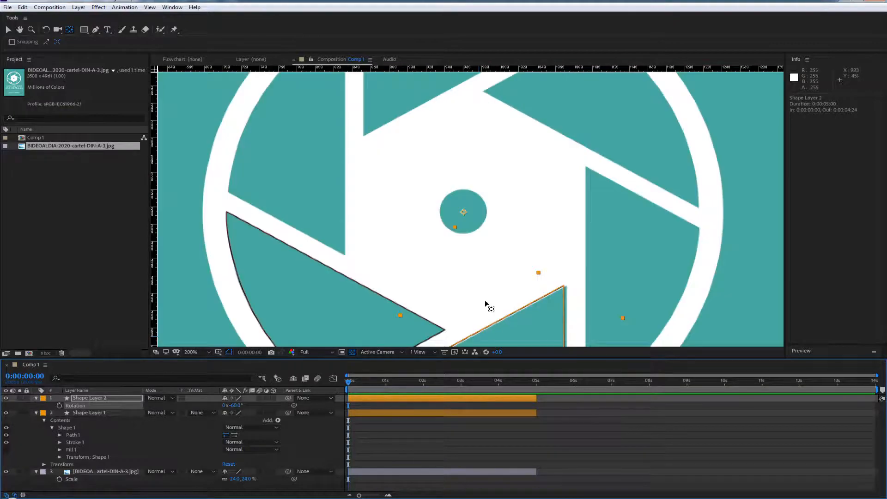
pyautogui.moveTo(487, 307); pyautogui.dragTo(446, 221)
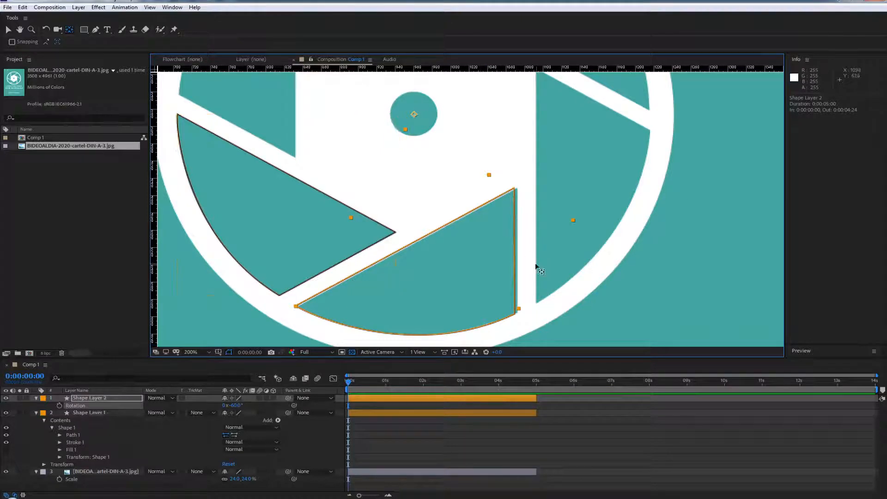
pyautogui.press('Right')
pyautogui.press('Right')
pyautogui.press('Right')
pyautogui.press('Right')
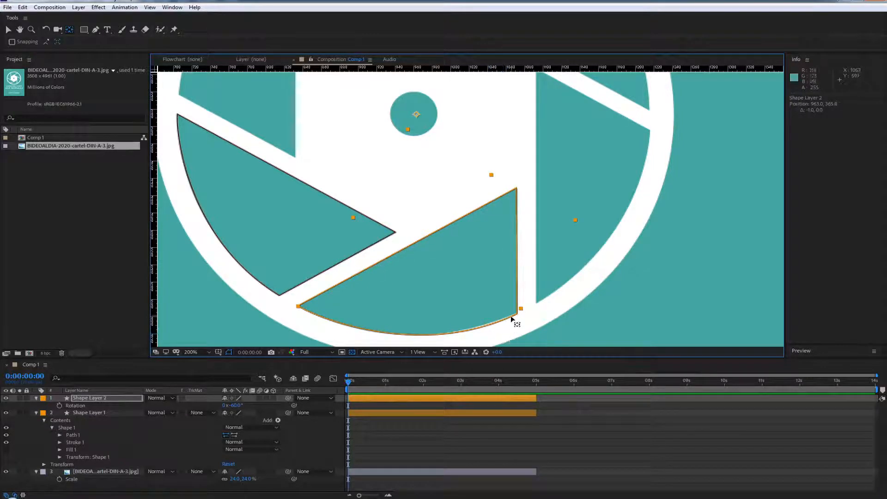
pyautogui.press('Left')
# Lower the poster layer's opacity to 23% to check the traced blade outlines, and restore it to 100%
pyautogui.click(107, 469)
pyautogui.press('t')
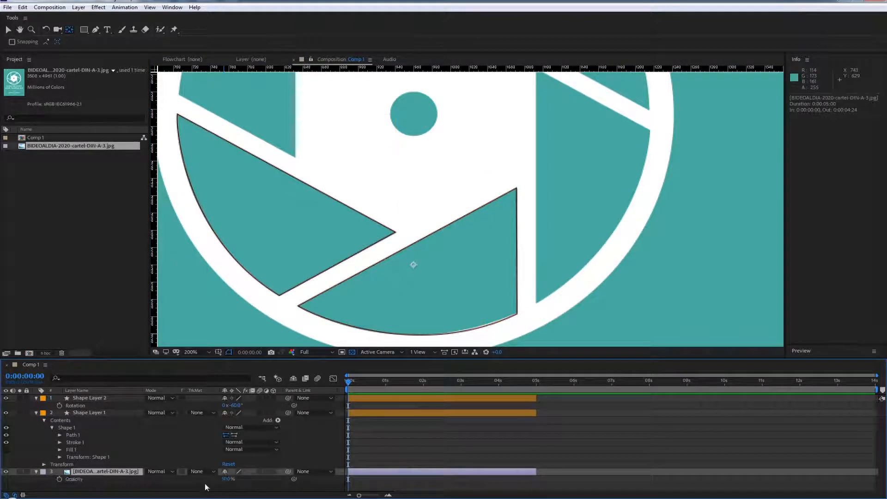
pyautogui.moveTo(227, 479); pyautogui.dragTo(197, 486)
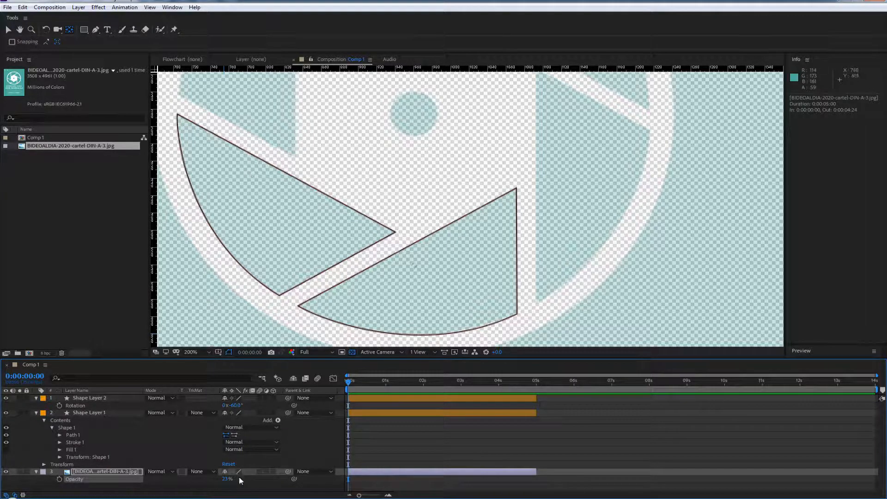
pyautogui.moveTo(226, 479); pyautogui.dragTo(409, 454)
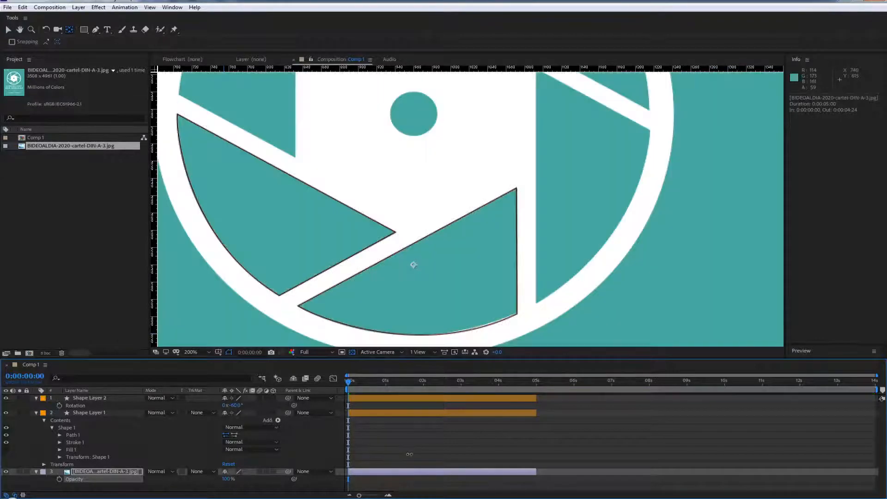
# Delete the stroke from Shape Layer 1's blade shape
pyautogui.click(85, 412)
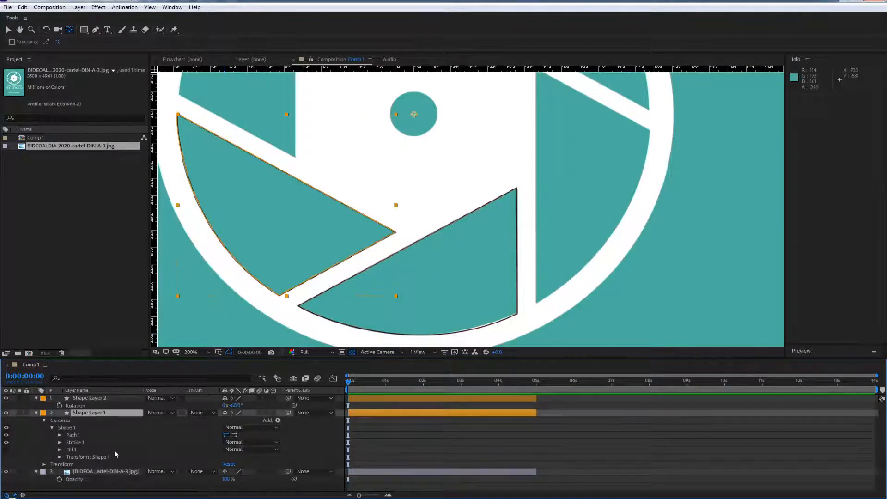
pyautogui.click(86, 442)
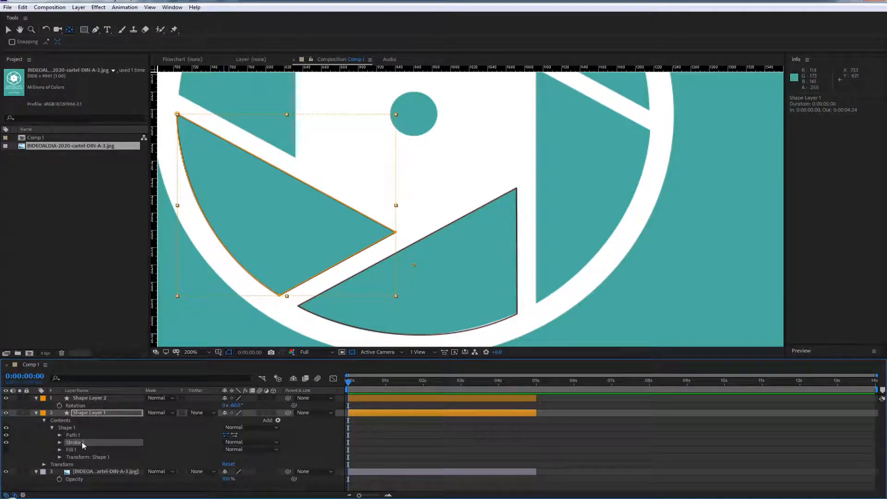
pyautogui.press('Delete')
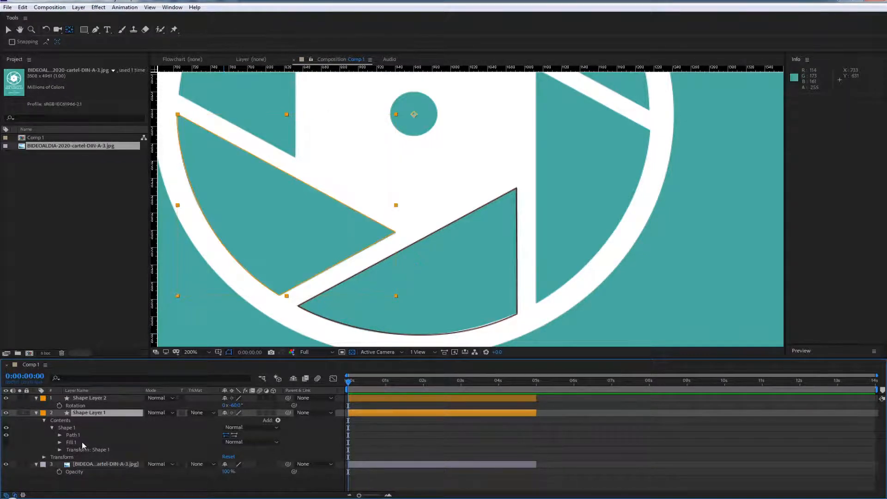
# Make Shape Layer 1's fill visible and sample the poster's teal as its colour
pyautogui.click(68, 442)
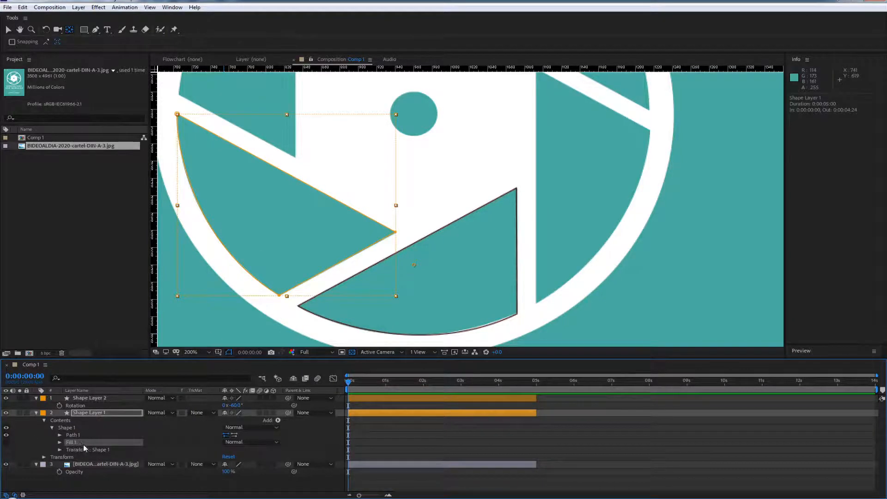
pyautogui.click(7, 443)
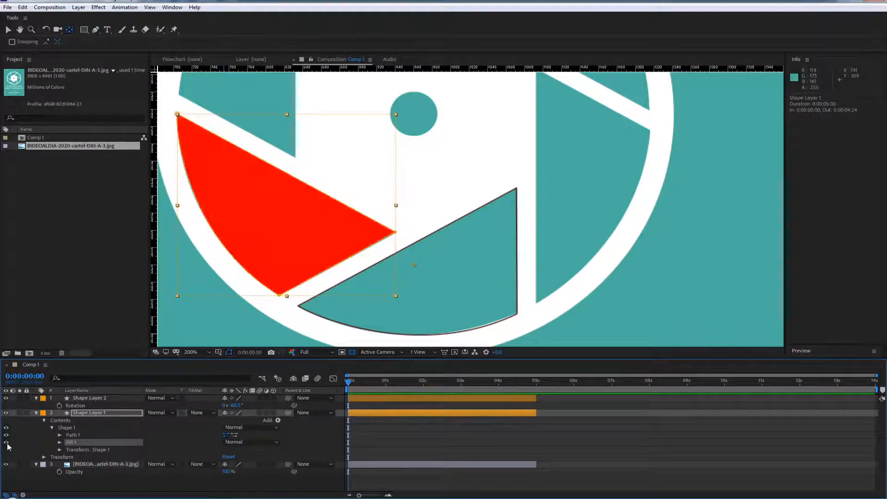
pyautogui.click(60, 444)
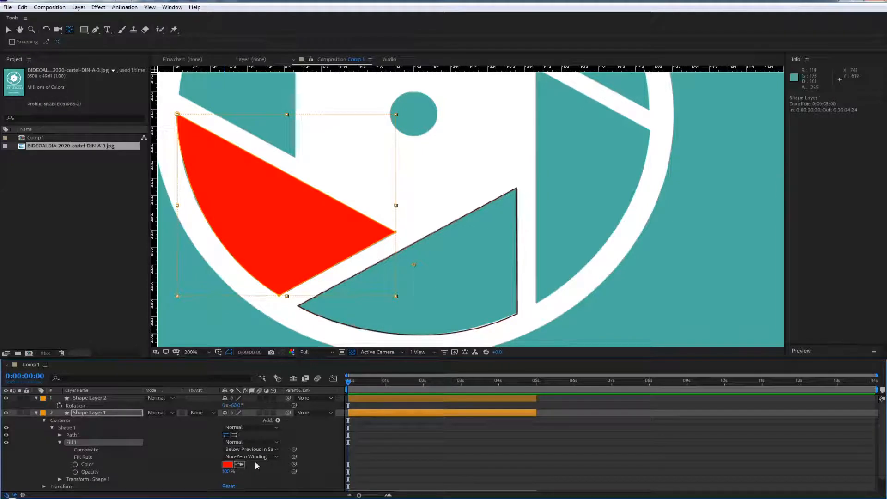
pyautogui.click(239, 465)
pyautogui.click(239, 329)
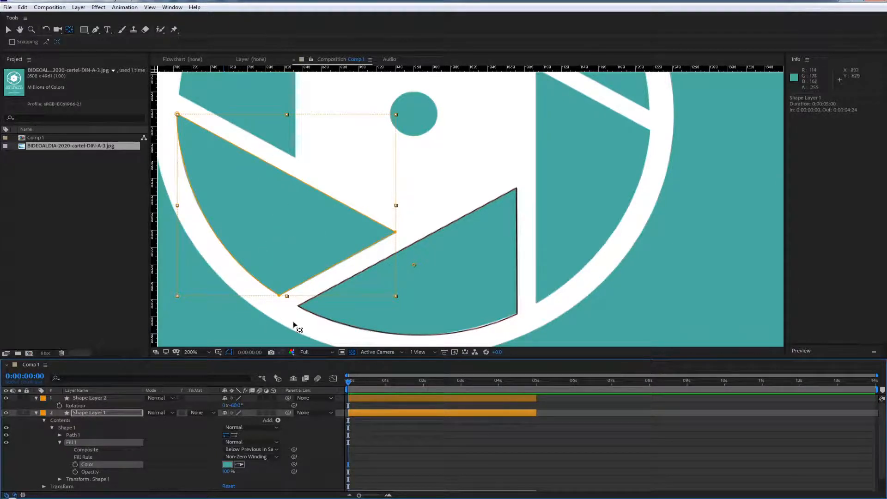
# Delete the stroke from Shape Layer 2's blade shape
pyautogui.click(83, 400)
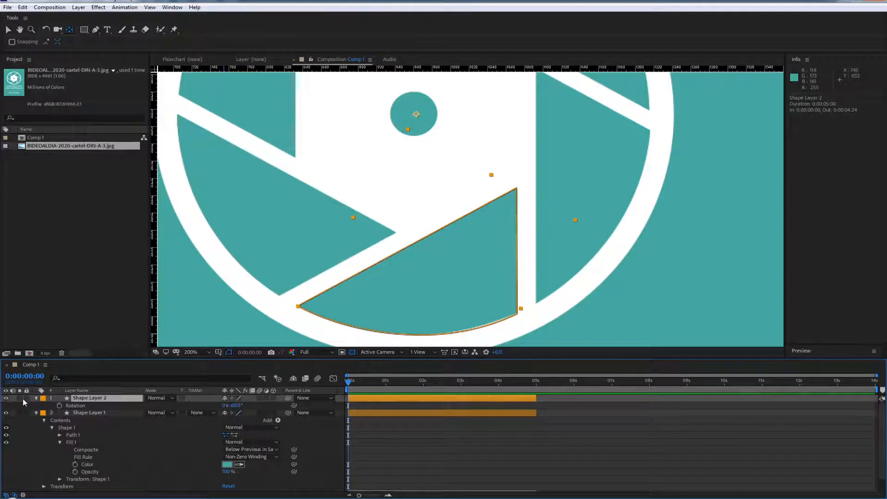
pyautogui.click(36, 398)
pyautogui.click(37, 398)
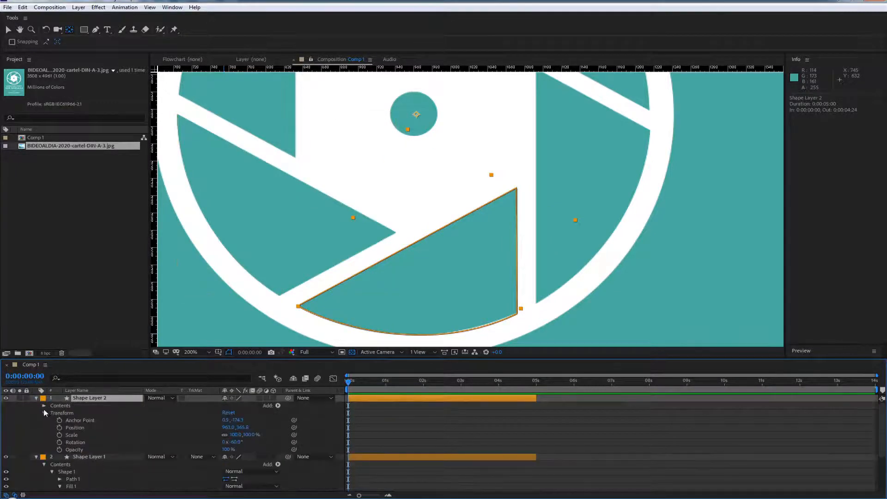
pyautogui.click(43, 407)
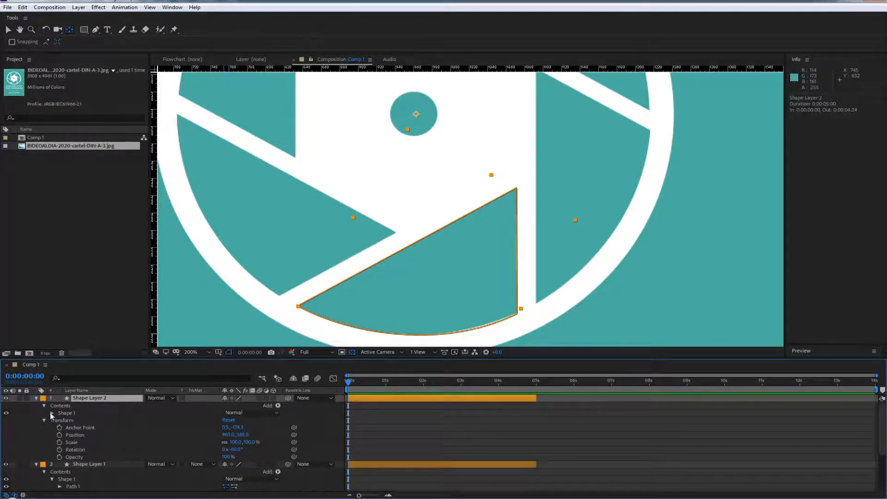
pyautogui.click(52, 414)
pyautogui.click(81, 428)
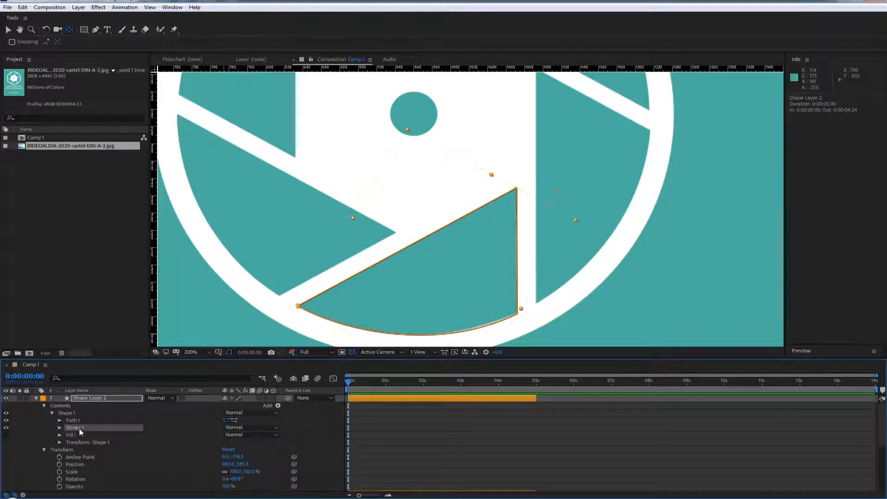
pyautogui.press('Delete')
# Make Shape Layer 2's fill visible and sample the poster's teal as its colour
pyautogui.click(59, 428)
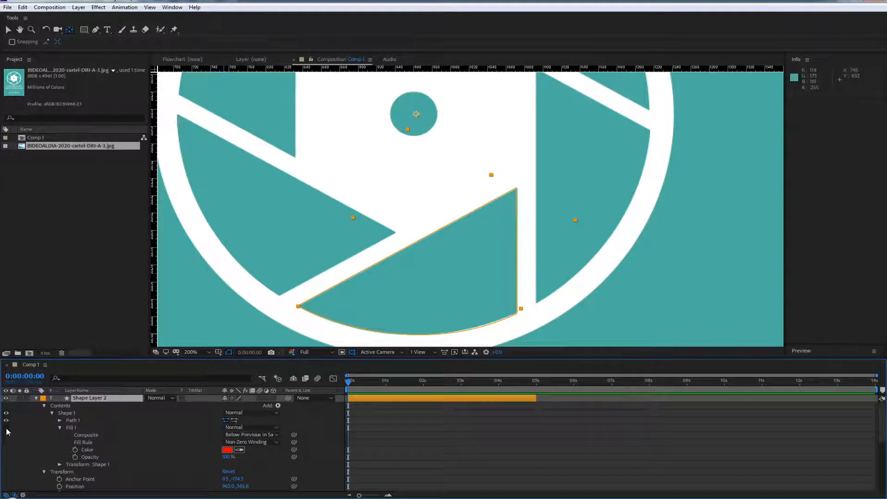
pyautogui.click(7, 428)
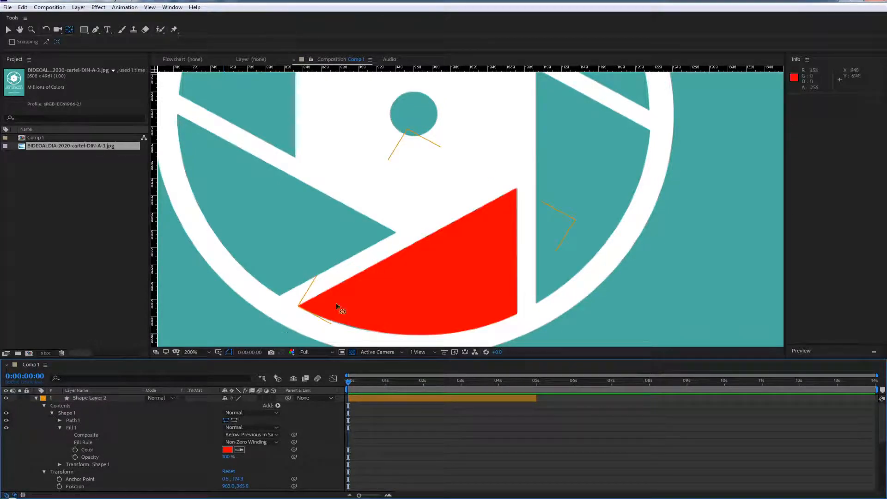
pyautogui.click(240, 450)
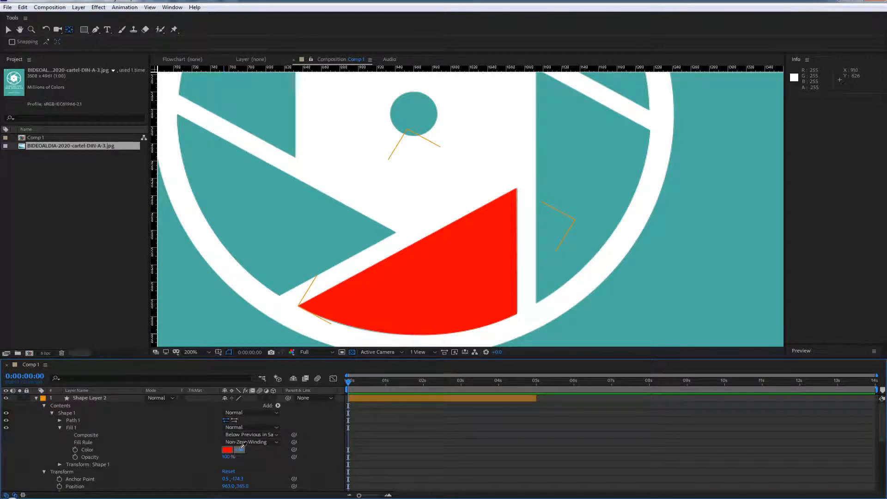
pyautogui.click(214, 327)
# Reduce the poster layer's opacity to 62% so the filled blades stand out against it
pyautogui.scroll(-5, 392, 459)
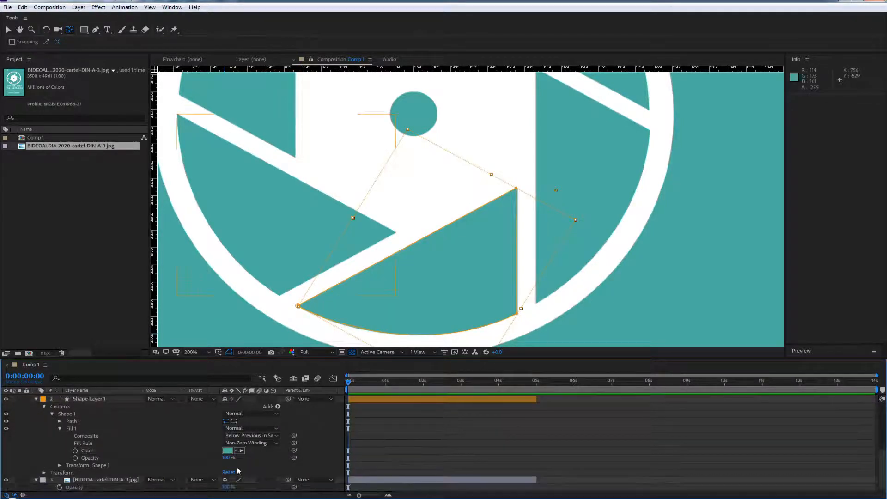
pyautogui.moveTo(227, 488); pyautogui.dragTo(174, 495)
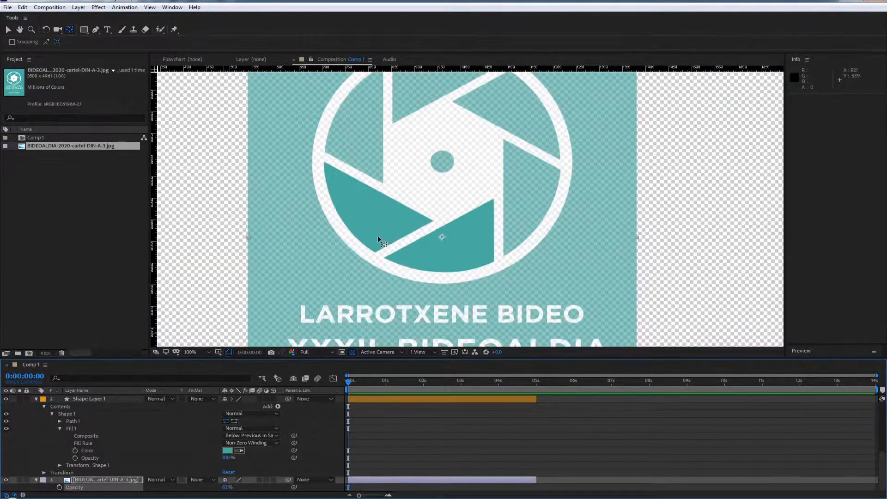
pyautogui.scroll(-2, 377, 240)
# Duplicate Shape Layer 2 and rotate the copy to -120.7° over the poster's lower-right blade
pyautogui.hotkey('ctrl', 'd')
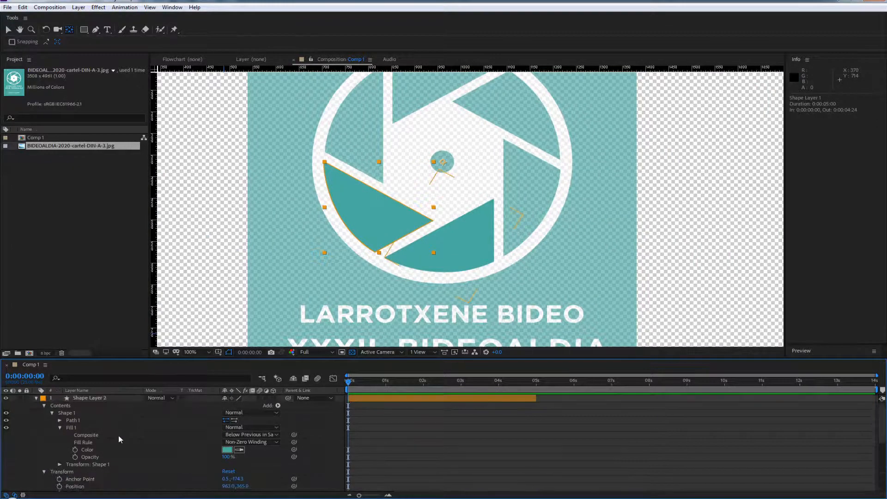
pyautogui.click(86, 398)
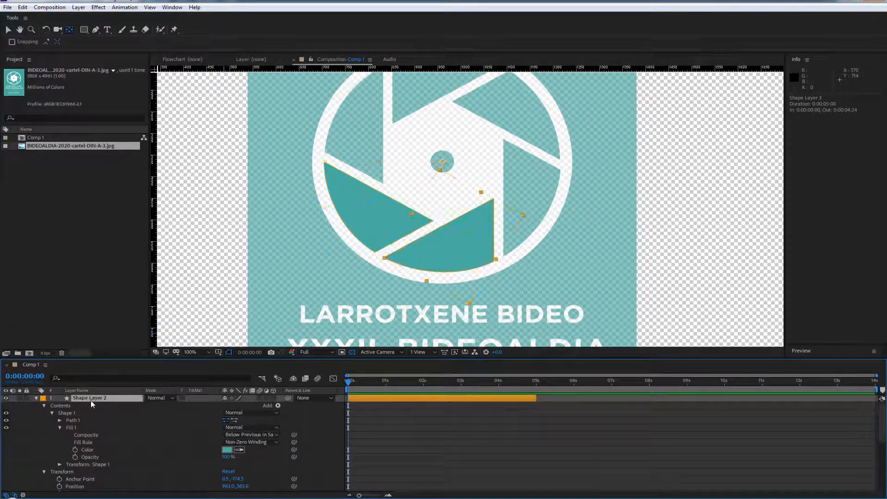
pyautogui.click(36, 398)
pyautogui.click(36, 405)
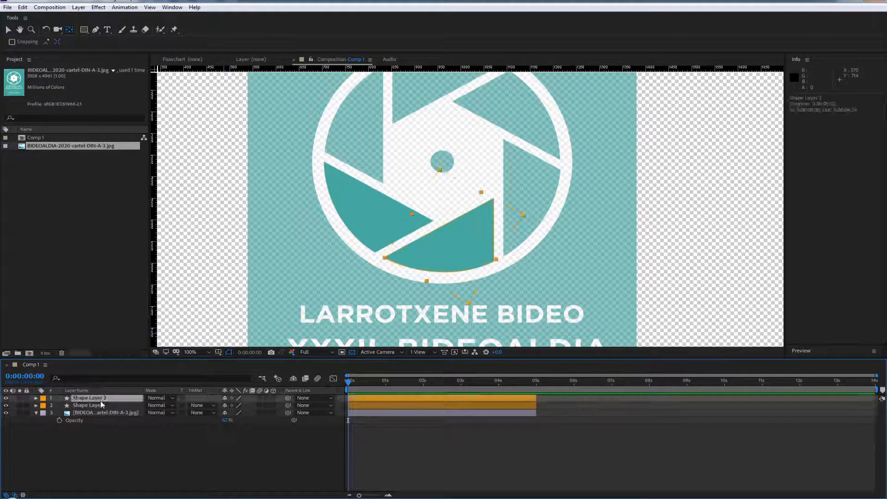
pyautogui.hotkey('ctrl', 'd')
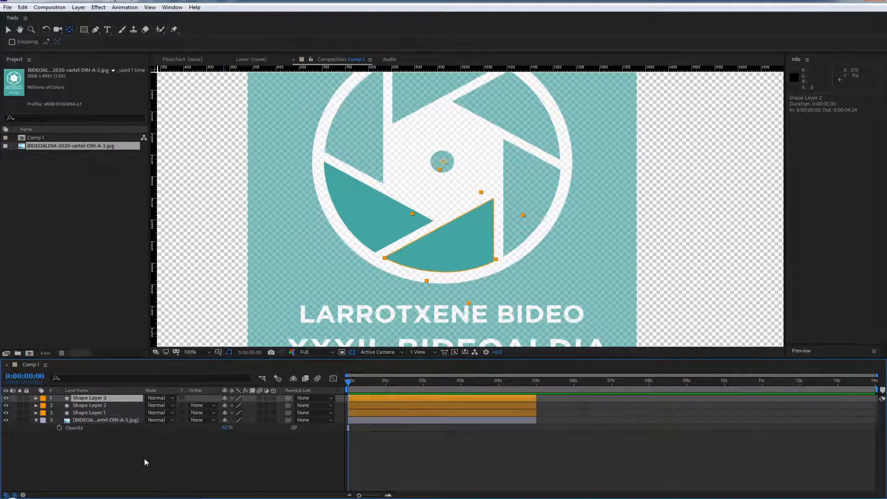
pyautogui.press('r')
pyautogui.moveTo(233, 406)
pyautogui.mouseDown()
pyautogui.moveTo(250, 403)
pyautogui.moveTo(240, 405)
pyautogui.mouseUp()
# Duplicate Shape Layer 3 and rotate the copy to -178.7° over the poster's upper-right blade
pyautogui.click(92, 400)
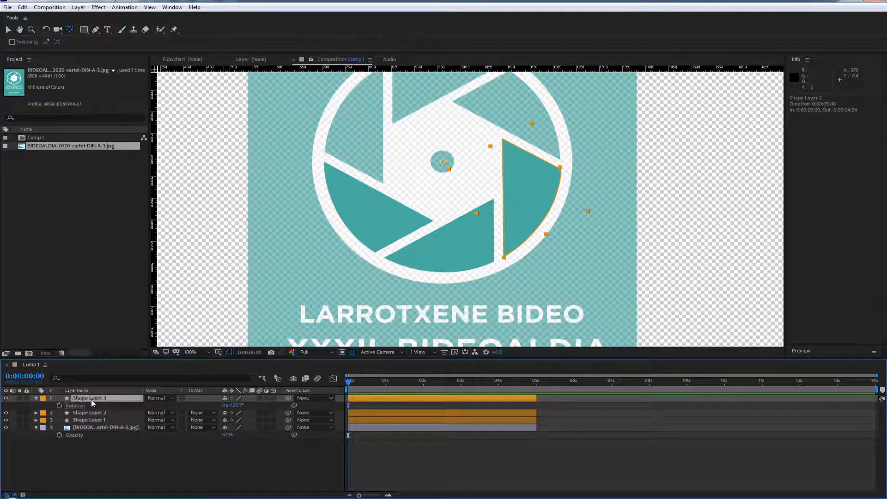
pyautogui.hotkey('ctrl', 'd')
pyautogui.press('r')
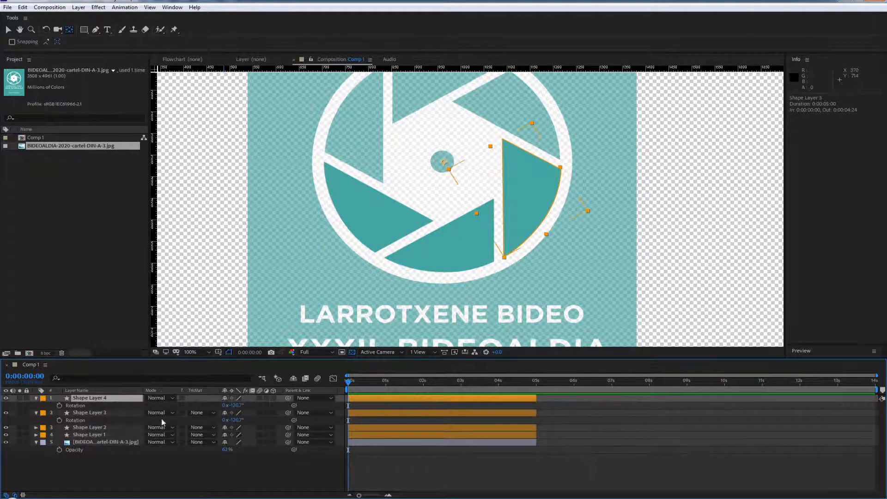
pyautogui.moveTo(236, 406); pyautogui.dragTo(209, 405)
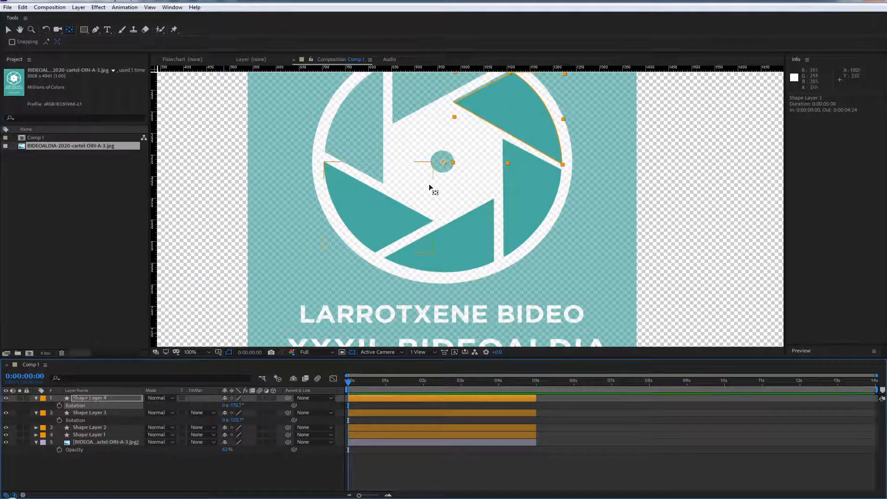
# Examine how closely Shape Layer 4's edges and corners match the poster's upper-right blade and how its anchor sits on the centre dot
pyautogui.scroll(1, 529, 127)
pyautogui.moveTo(454, 176); pyautogui.dragTo(417, 314)
pyautogui.scroll(1, 458, 221)
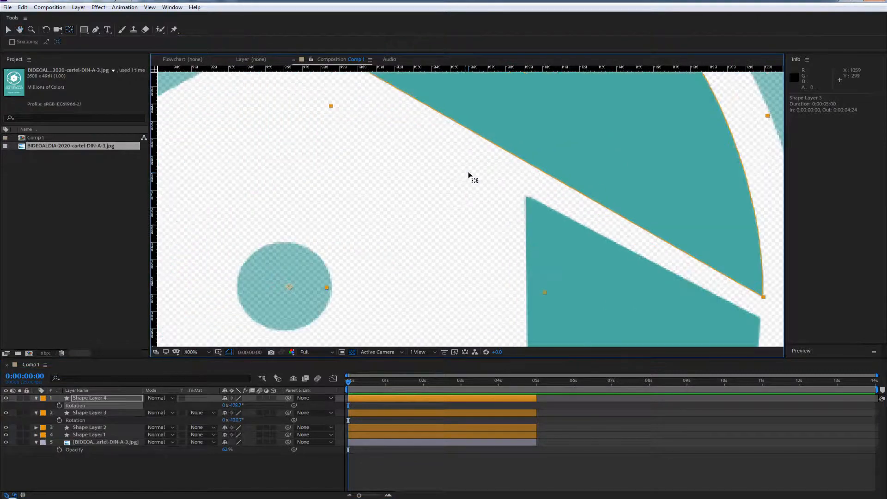
pyautogui.moveTo(462, 172); pyautogui.dragTo(466, 283)
pyautogui.moveTo(433, 205); pyautogui.dragTo(376, 254)
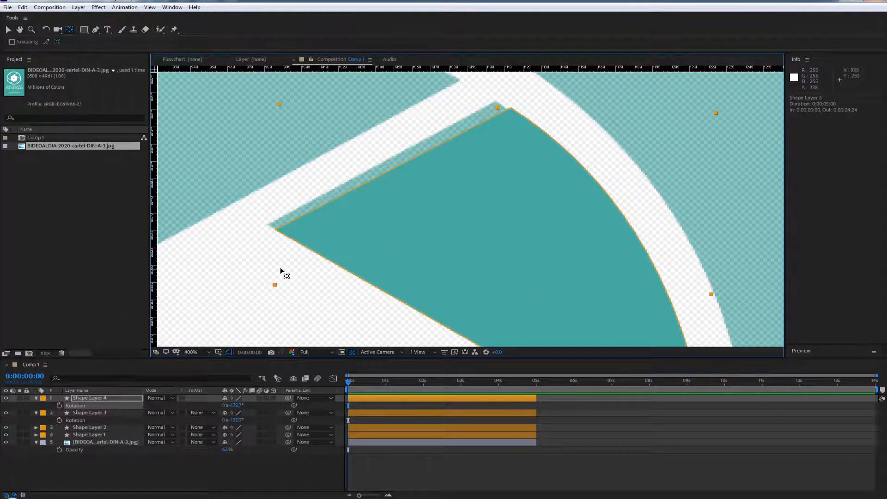
pyautogui.moveTo(278, 291); pyautogui.dragTo(505, 90)
pyautogui.moveTo(406, 260); pyautogui.dragTo(342, 229)
pyautogui.press('y')
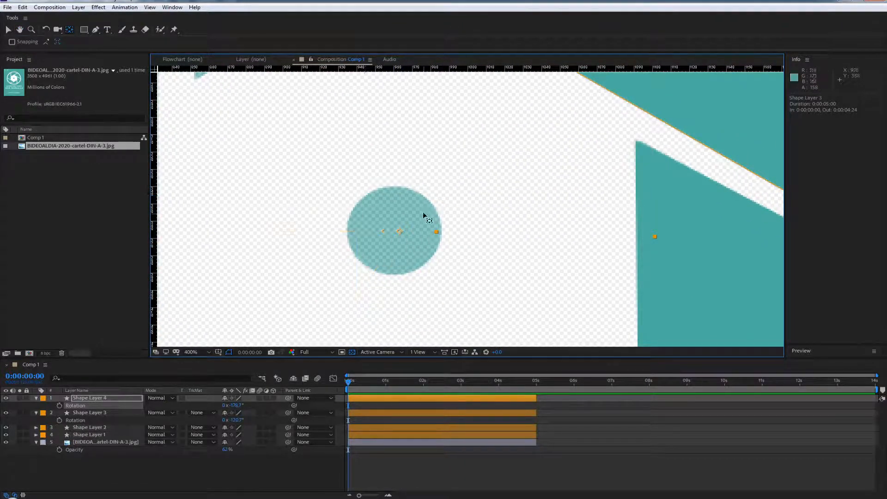
pyautogui.scroll(-4, 377, 207)
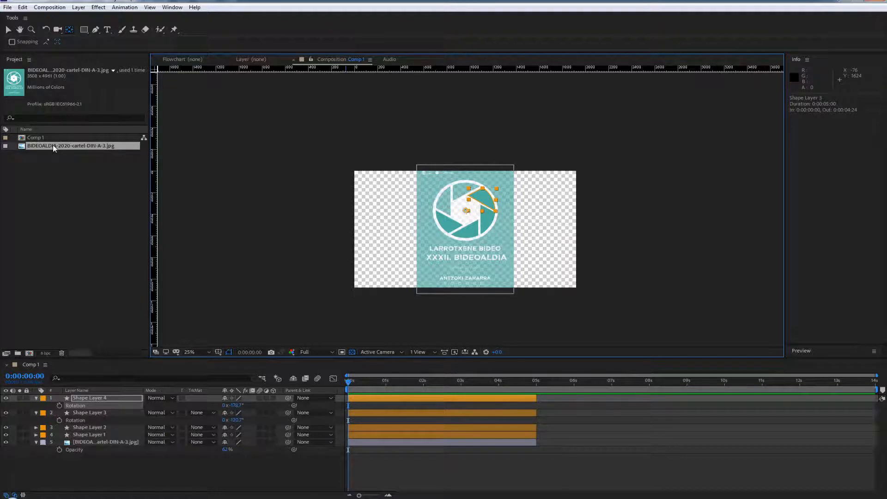
pyautogui.moveTo(55, 146); pyautogui.dragTo(96, 399)
pyautogui.scroll(-2, 405, 194)
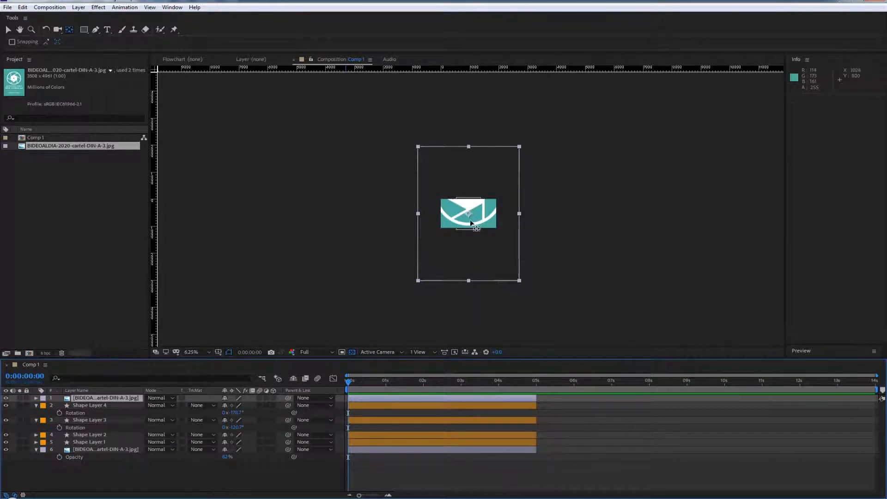
pyautogui.press('s')
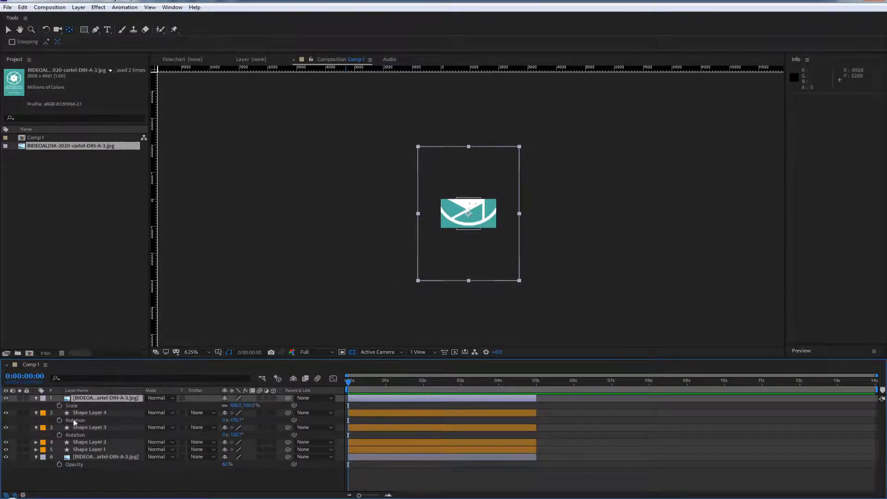
pyautogui.moveTo(233, 407); pyautogui.dragTo(202, 406)
pyautogui.press('.')
pyautogui.press('.')
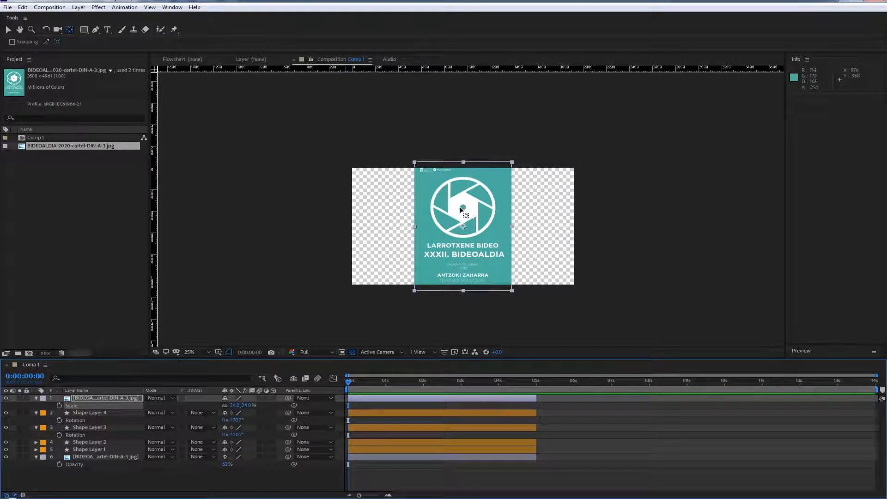
pyautogui.press('Delete')
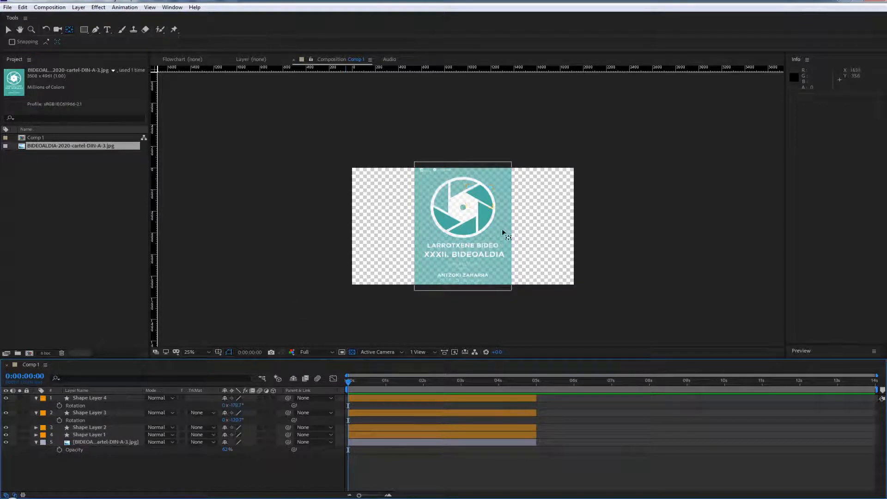
# Nudge Shape Layer 4 slightly left and up to align its inner corner and lower edge with the poster's upper-right blade
pyautogui.scroll(8, 486, 221)
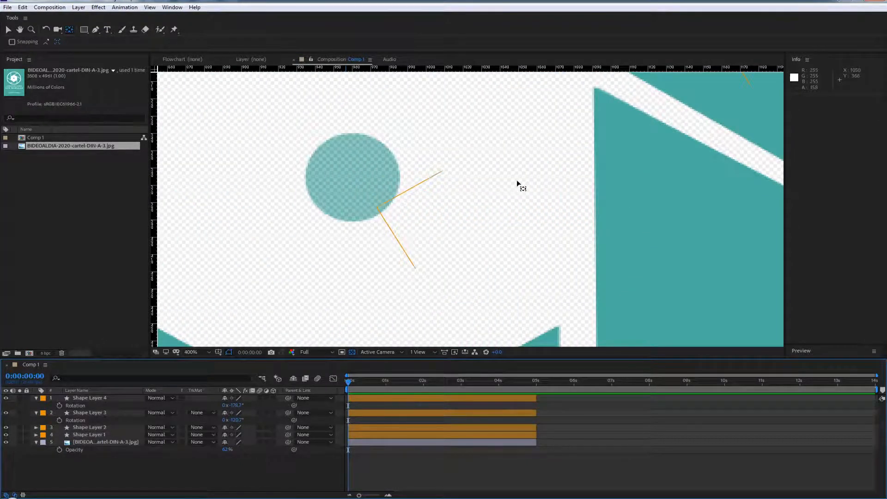
pyautogui.press('h')
pyautogui.moveTo(536, 190); pyautogui.dragTo(421, 402)
pyautogui.moveTo(388, 313); pyautogui.dragTo(407, 339)
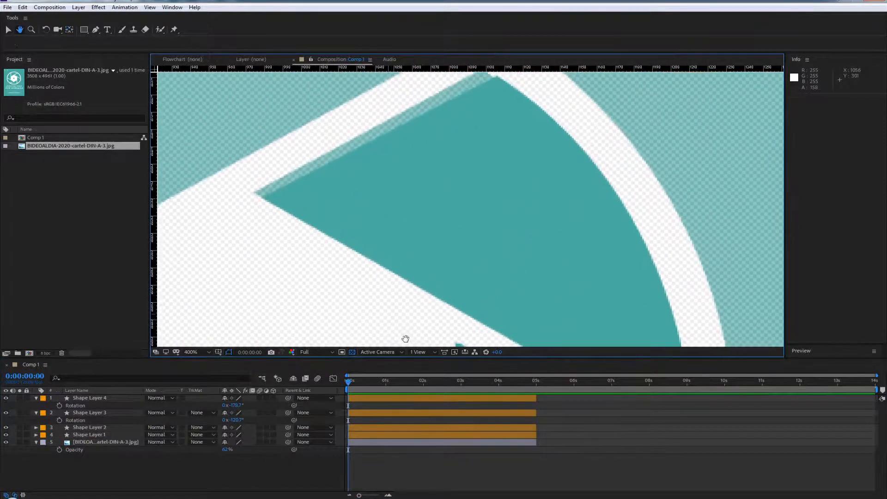
pyautogui.click(82, 399)
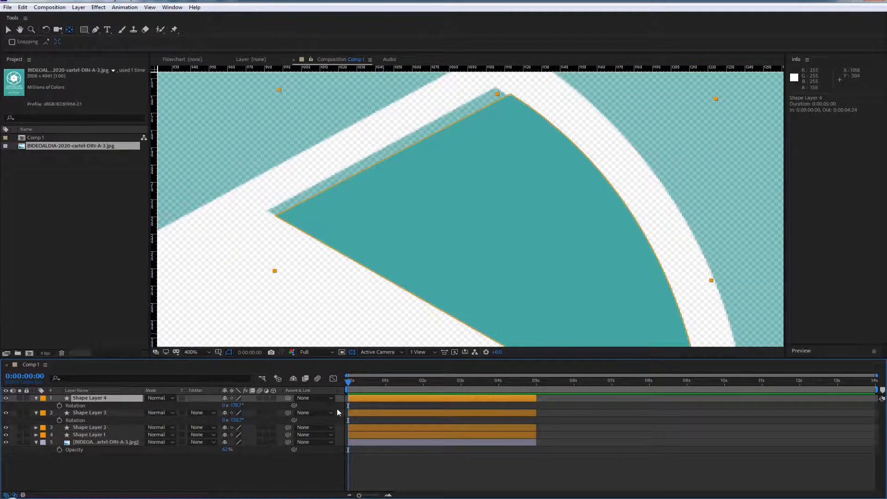
pyautogui.hotkey('shift', 'Left')
pyautogui.hotkey('shift', 'Up')
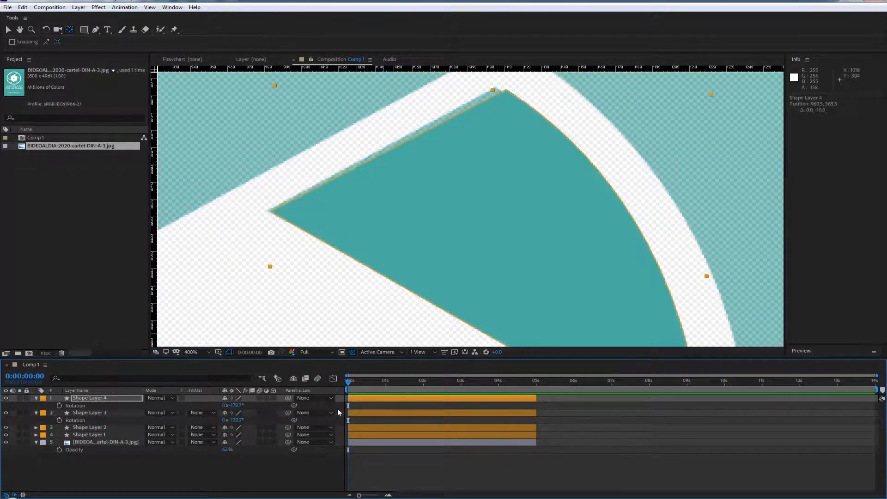
pyautogui.press('Left')
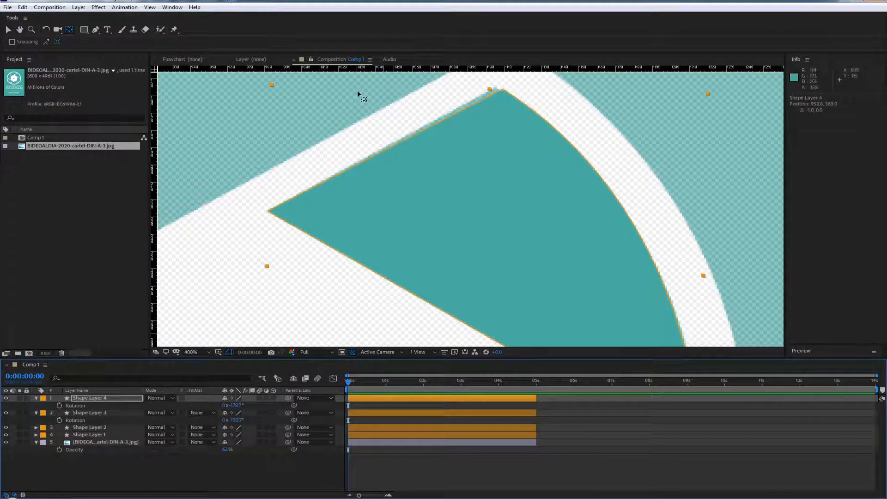
# Move the upper outer vertex of Shape Layer 4's path with the Pen tool onto the poster blade's corner
pyautogui.click(97, 31)
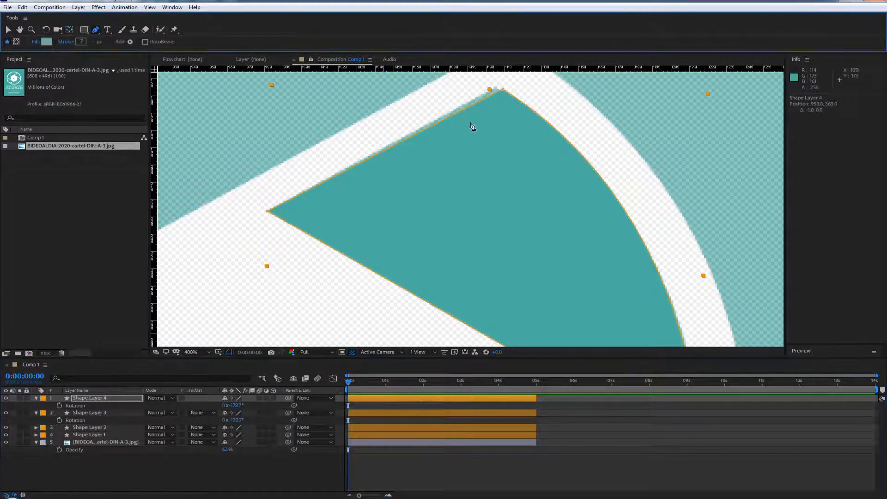
pyautogui.click(504, 89)
pyautogui.moveTo(503, 89); pyautogui.dragTo(496, 88)
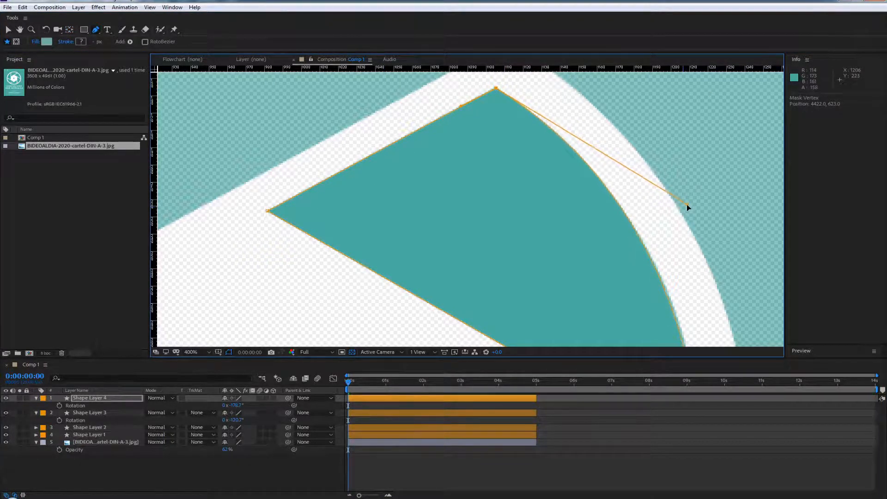
pyautogui.moveTo(647, 259); pyautogui.dragTo(480, 124)
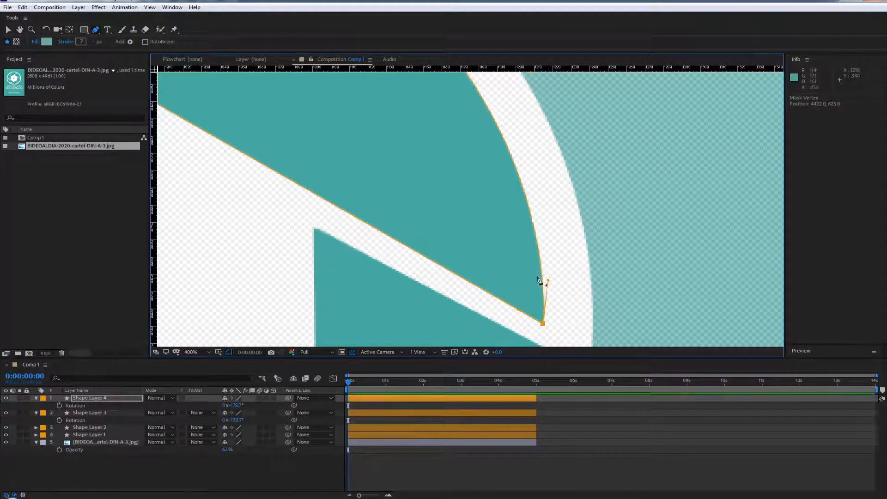
pyautogui.press(',')
pyautogui.press(',')
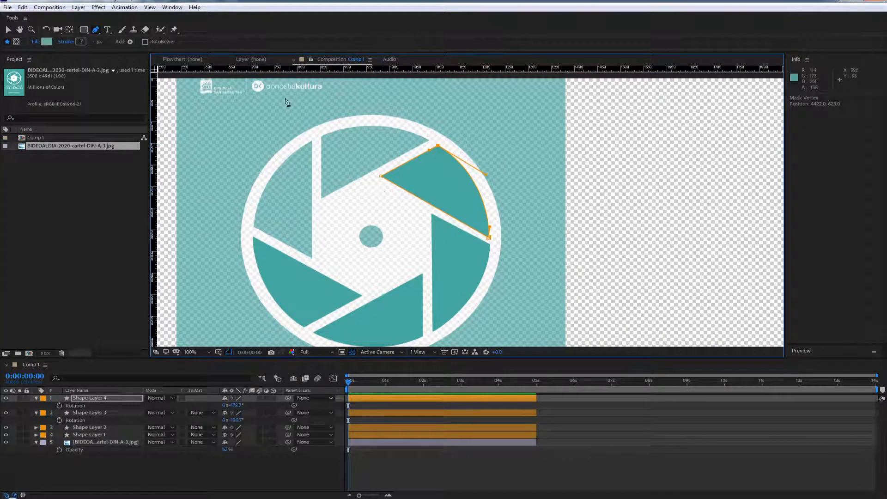
pyautogui.press(',')
pyautogui.press('.')
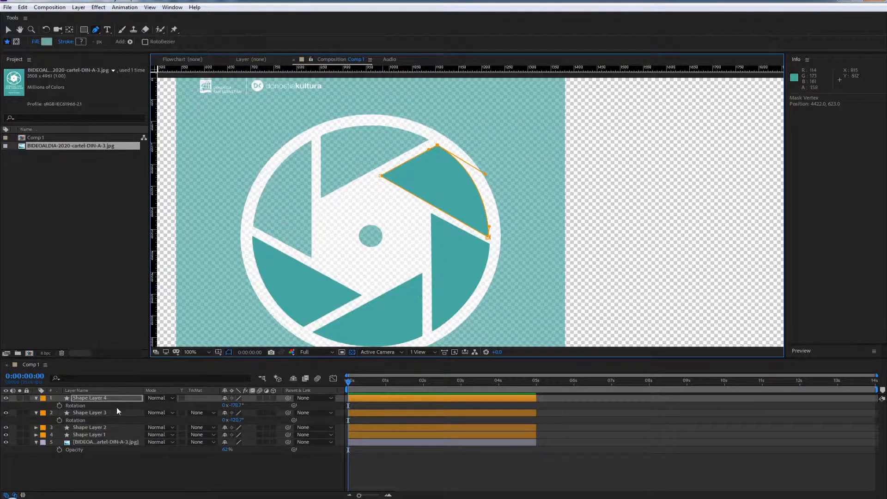
# Duplicate Shape Layer 4, rotate the copy to -239.7° over the poster's top blade and nudge it slightly right
pyautogui.click(106, 399)
pyautogui.hotkey('ctrl', 'd')
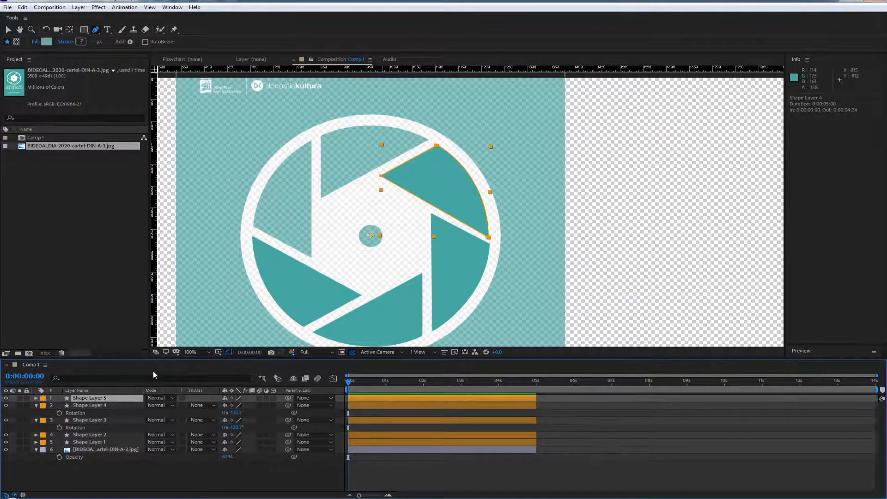
pyautogui.moveTo(229, 405); pyautogui.dragTo(213, 405)
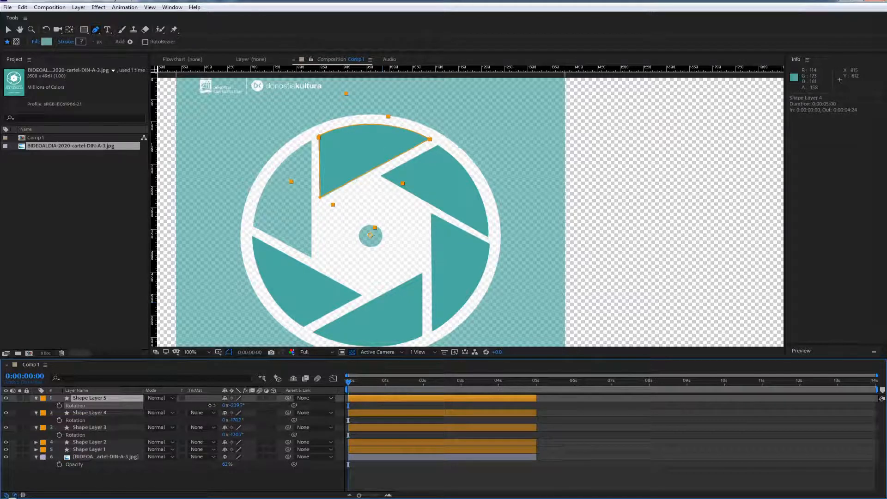
pyautogui.press('Right')
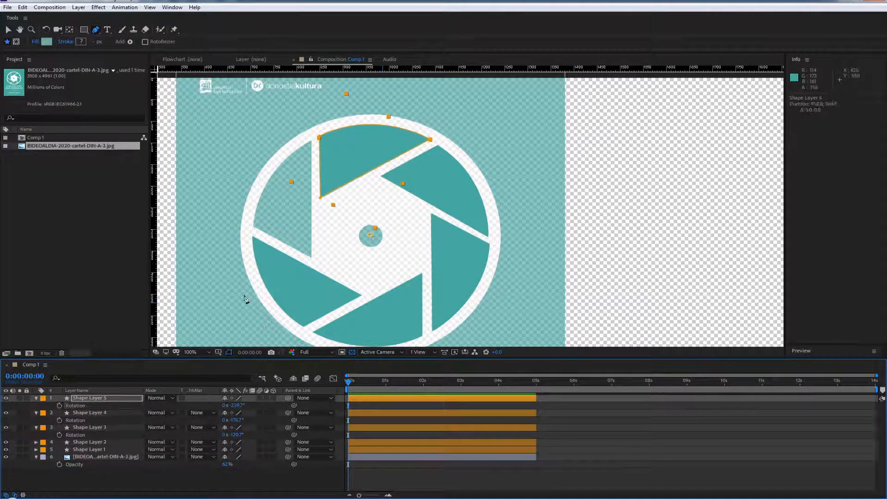
# Duplicate Shape Layer 5 and rotate the copy to -300.2° over the poster's upper-left blade
pyautogui.click(85, 399)
pyautogui.hotkey('ctrl', 'd')
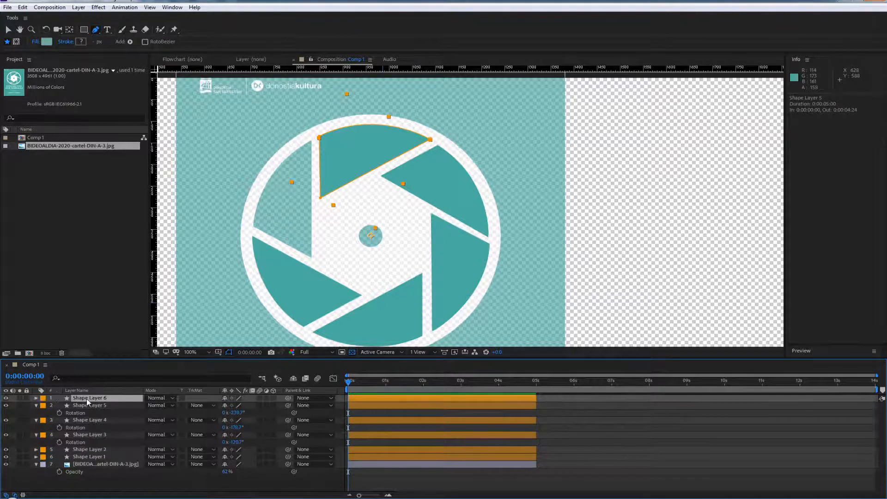
pyautogui.press('r')
pyautogui.moveTo(233, 405)
pyautogui.mouseDown()
pyautogui.moveTo(207, 409)
pyautogui.moveTo(223, 410)
pyautogui.mouseUp()
pyautogui.press('Return')
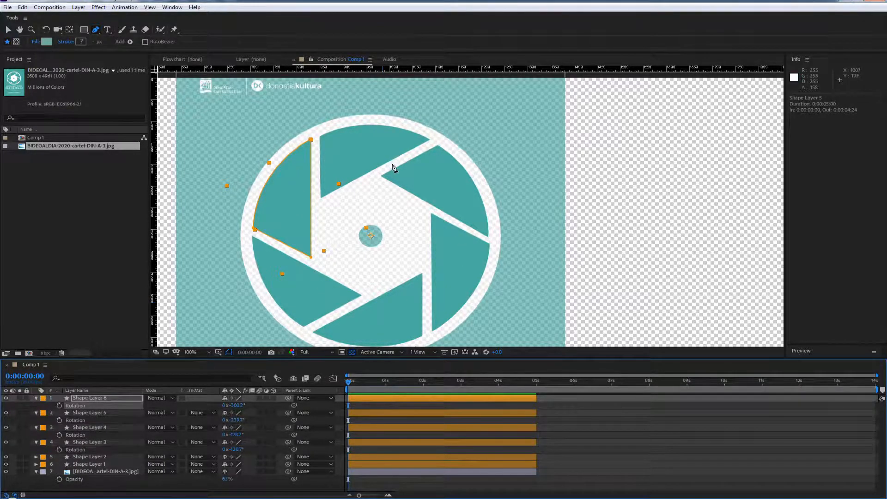
# Create a new empty shape layer for the logo's centre dot and add an ellipse path to it
pyautogui.scroll(-1, 393, 169)
pyautogui.scroll(2, 392, 206)
pyautogui.moveTo(315, 236)
pyautogui.mouseDown()
pyautogui.moveTo(460, 182)
pyautogui.moveTo(499, 181)
pyautogui.mouseUp()
pyautogui.press('g')
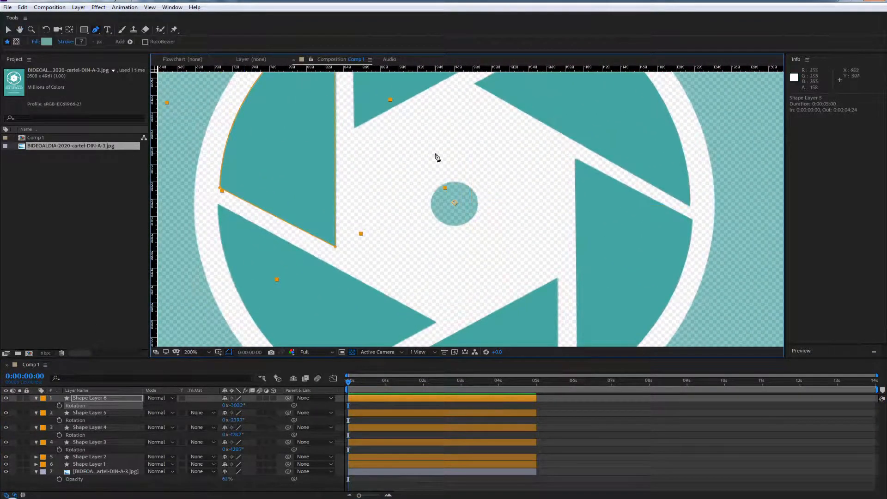
pyautogui.rightClick(14, 403)
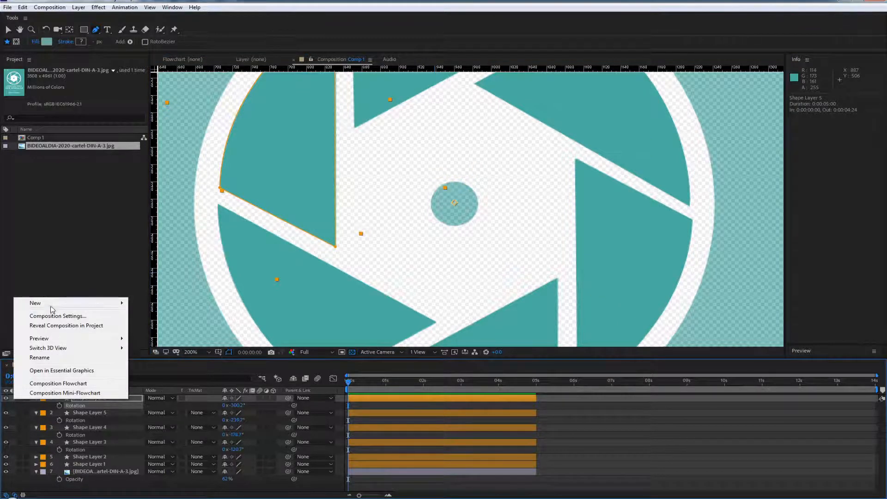
pyautogui.moveTo(52, 309)
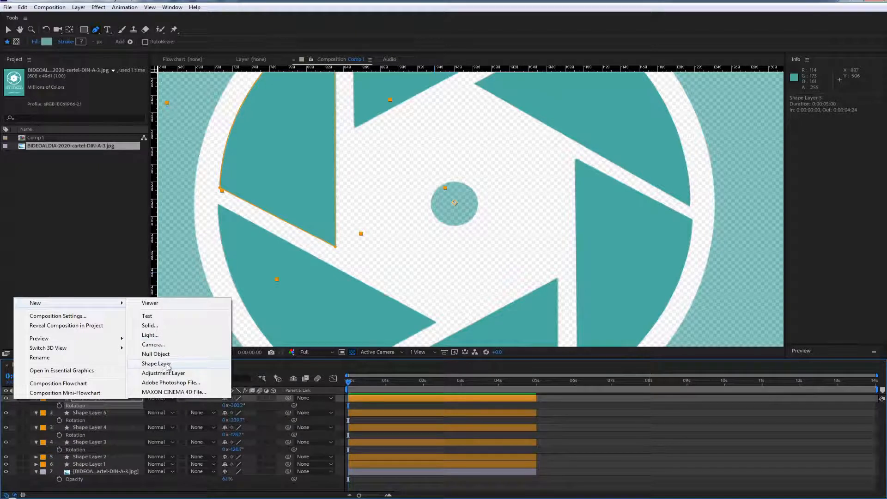
pyautogui.click(153, 365)
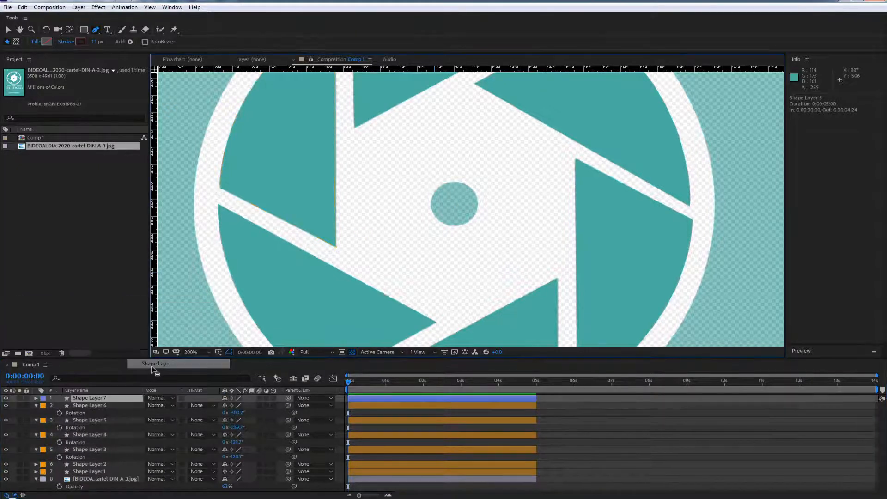
pyautogui.click(36, 399)
pyautogui.click(278, 405)
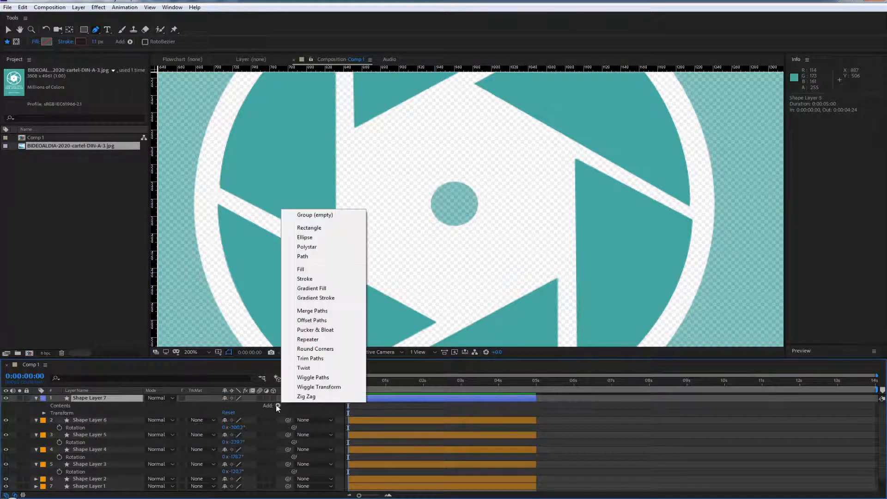
pyautogui.click(305, 238)
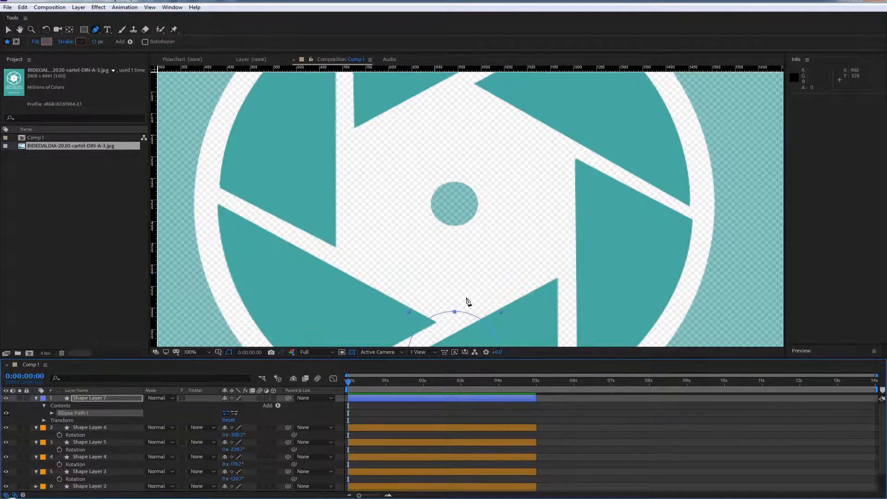
# Set the ellipse path's position to 0, -174.5 and its size to 51.1 to match the poster's centre dot
pyautogui.scroll(-1, 468, 301)
pyautogui.scroll(1, 458, 304)
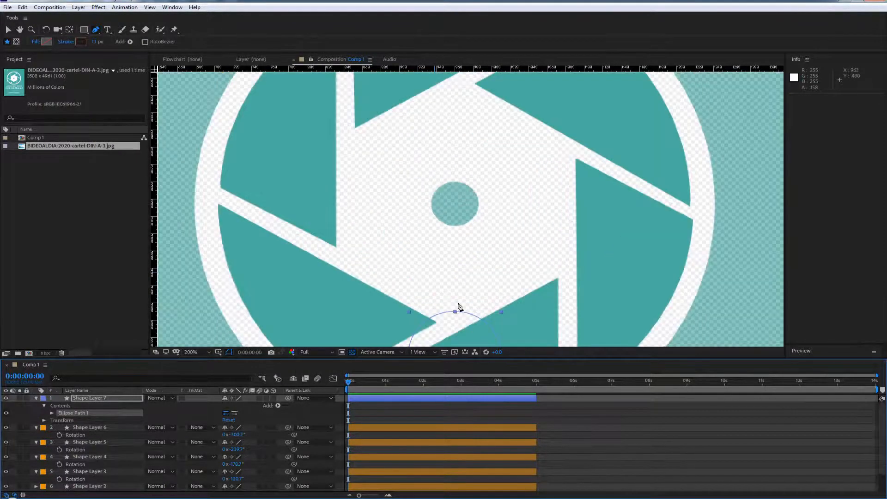
pyautogui.click(51, 413)
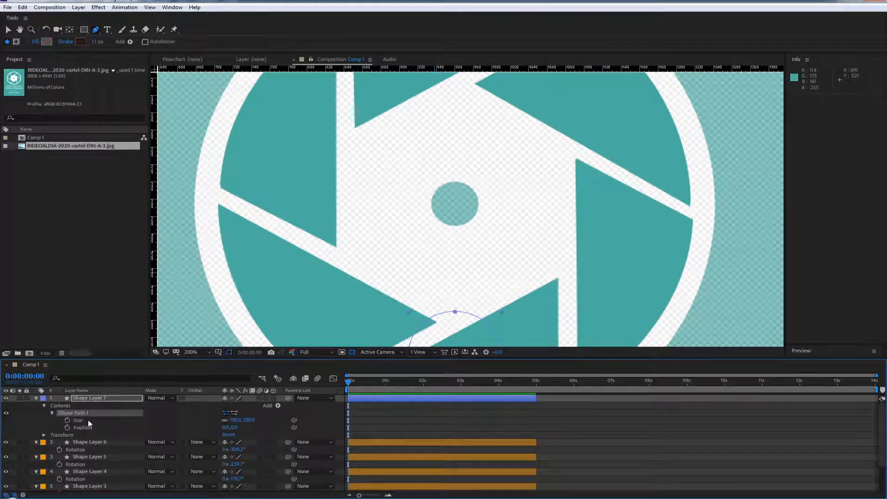
pyautogui.moveTo(233, 429); pyautogui.dragTo(149, 433)
pyautogui.moveTo(235, 419); pyautogui.dragTo(35, 435)
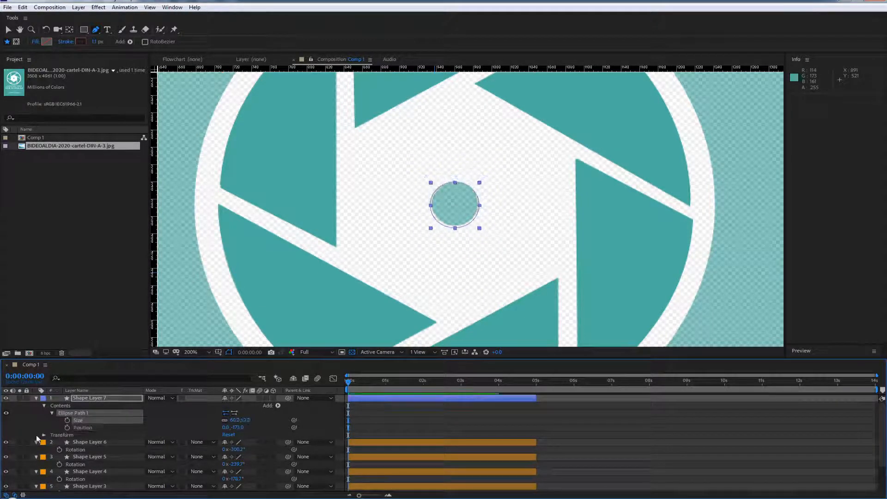
pyautogui.moveTo(233, 427); pyautogui.dragTo(231, 419)
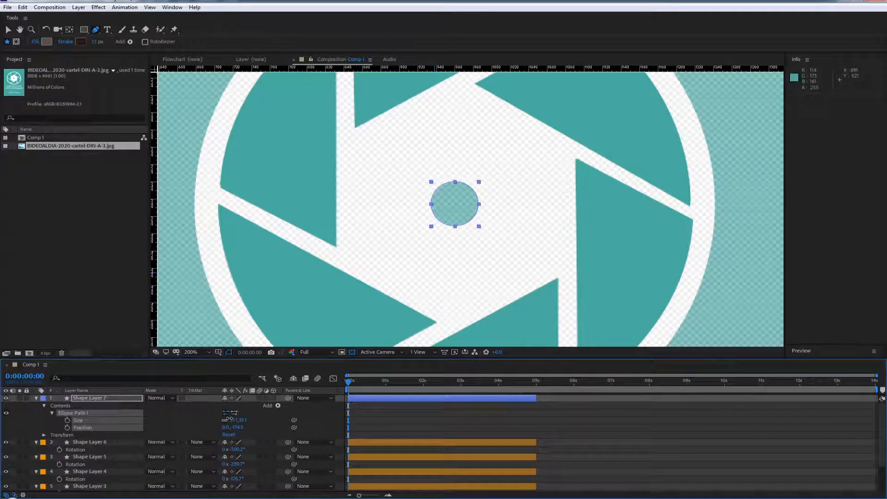
pyautogui.click(68, 420)
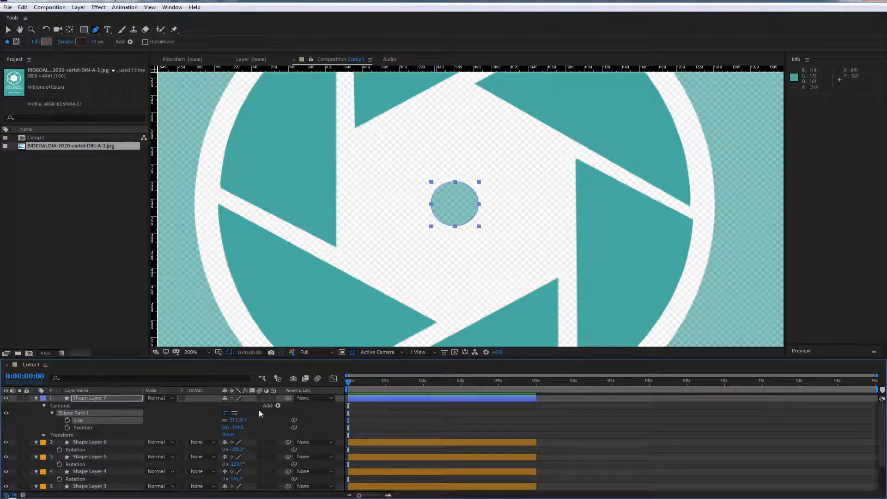
# Add a fill to the centre-dot ellipse and sample its colour from the teal blades
pyautogui.click(279, 406)
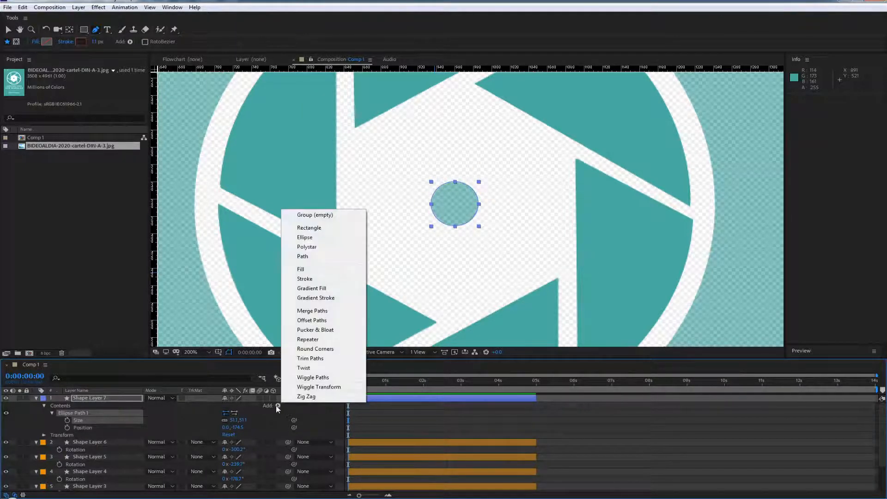
pyautogui.click(309, 271)
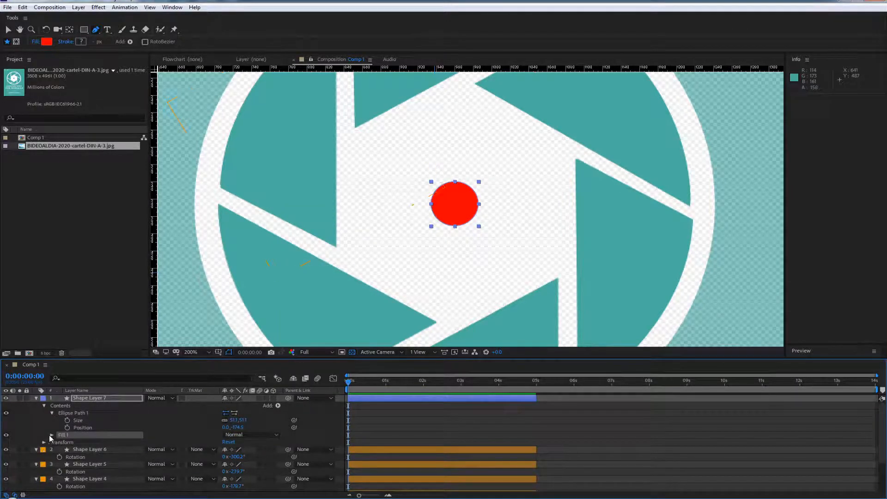
pyautogui.click(279, 162)
pyautogui.scroll(-1, 414, 227)
pyautogui.scroll(-1, 414, 227)
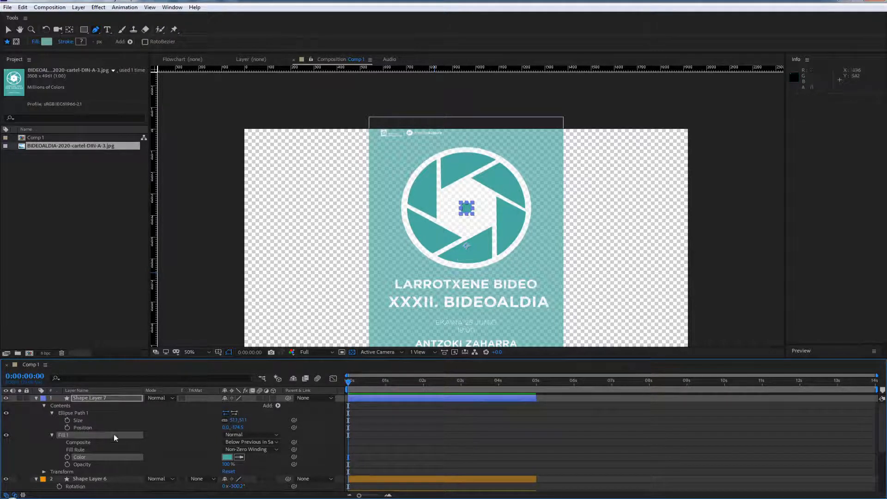
# Collapse the expanded properties of all layers in the timeline and deselect them
pyautogui.click(35, 398)
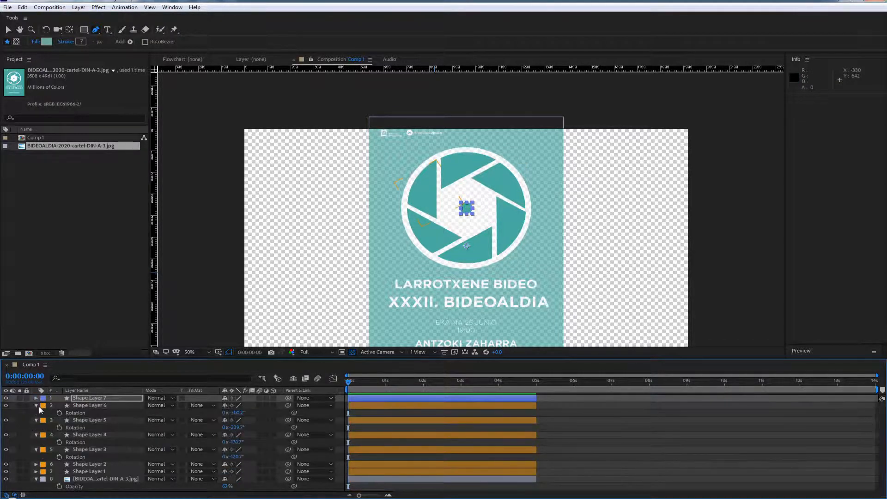
pyautogui.hotkey('ctrl', 'a')
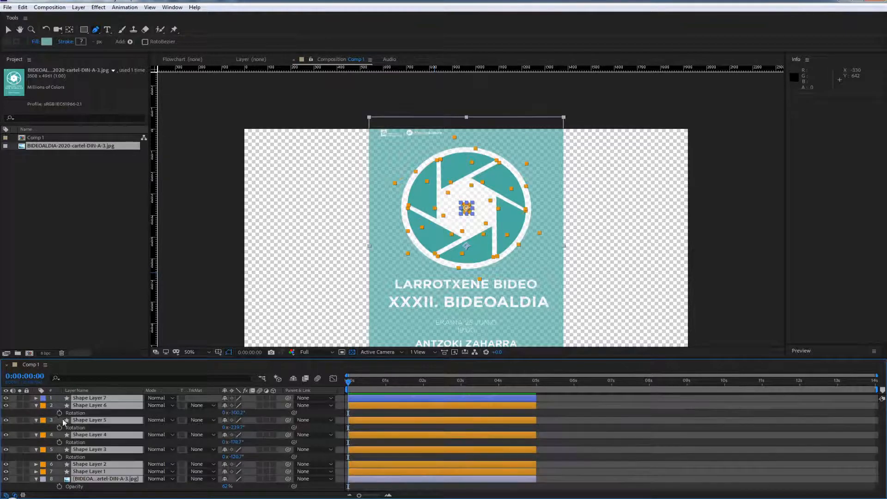
pyautogui.click(36, 405)
pyautogui.click(67, 465)
# Create a new empty shape layer and move it directly above the poster image layer, below the blade layers
pyautogui.rightClick(15, 448)
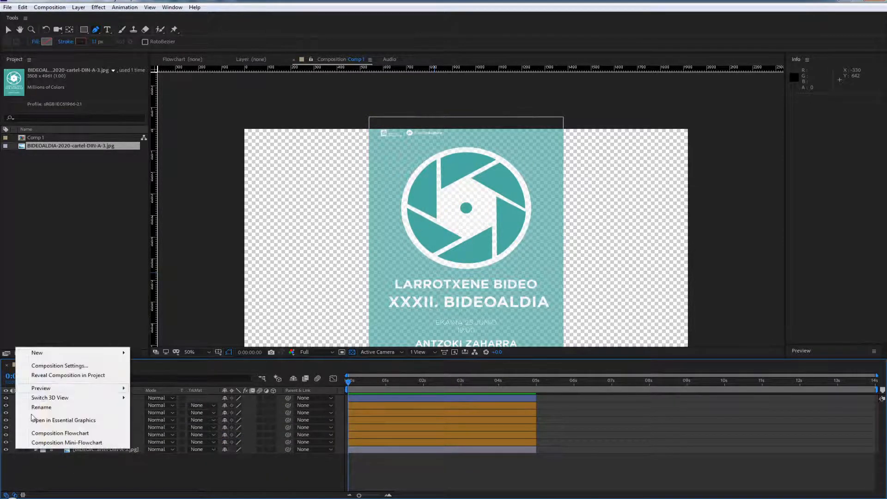
pyautogui.moveTo(83, 353)
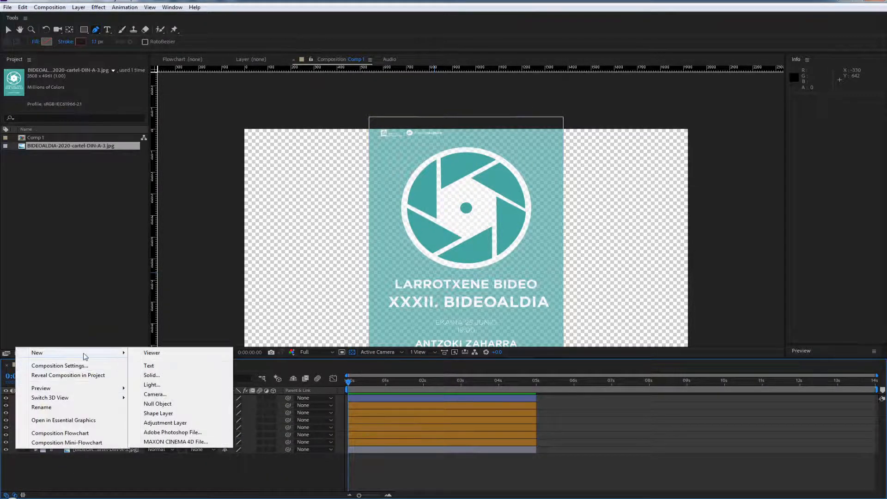
pyautogui.click(154, 414)
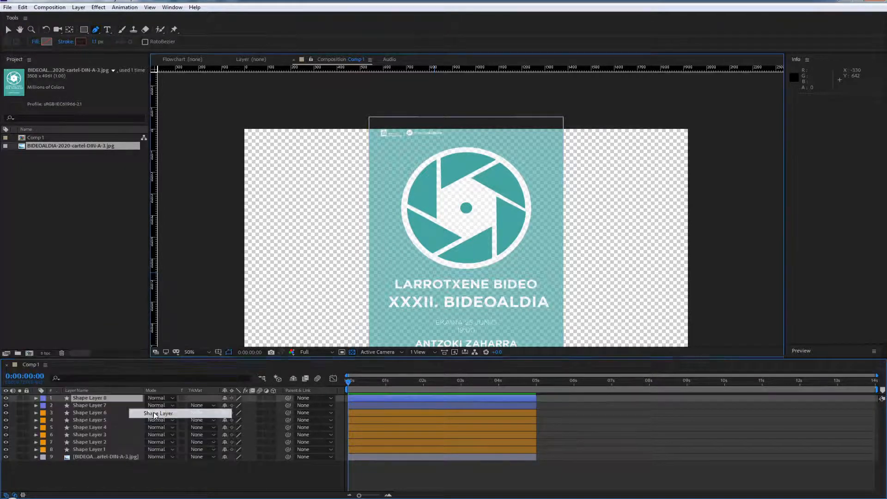
pyautogui.moveTo(94, 396); pyautogui.dragTo(103, 456)
# Add an ellipse path to Shape Layer 8, positioned at 0, -174 and sized 569.7 to match the poster's outer disc
pyautogui.click(36, 449)
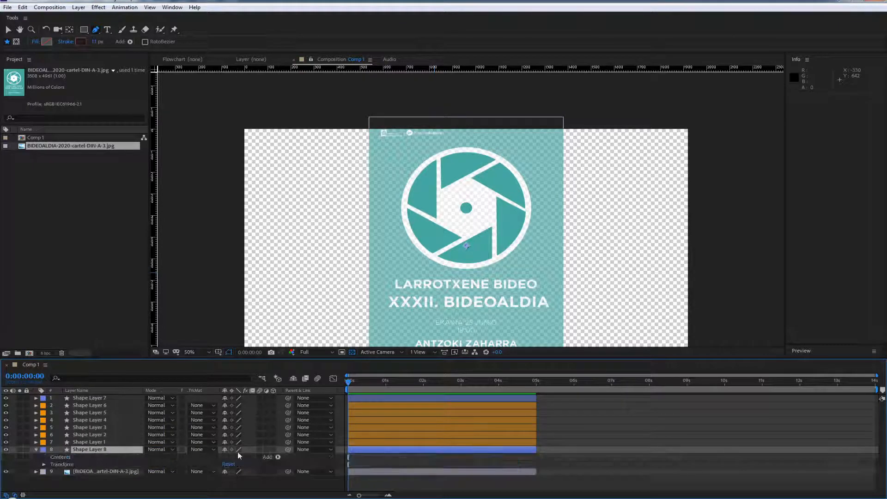
pyautogui.click(278, 458)
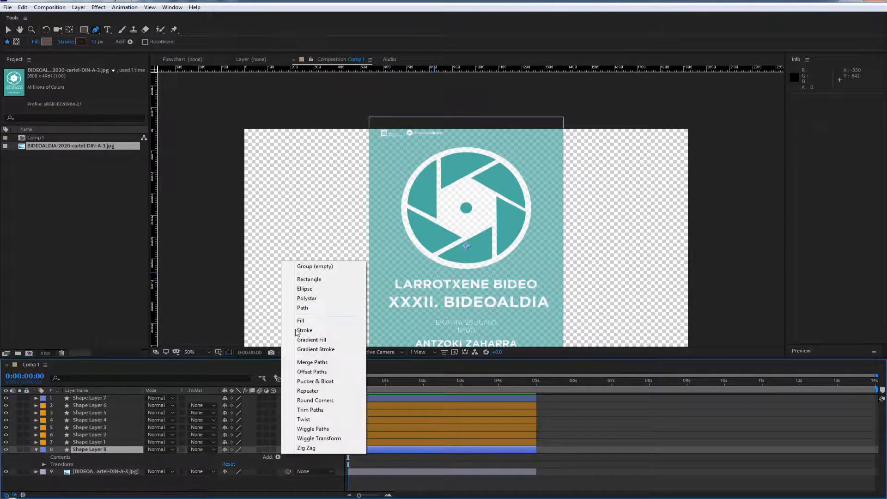
pyautogui.click(316, 292)
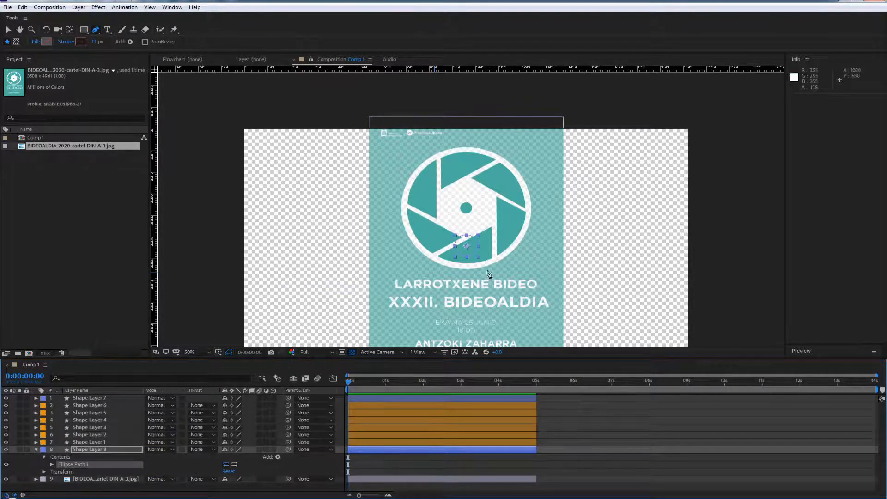
pyautogui.click(51, 465)
pyautogui.moveTo(235, 480); pyautogui.dragTo(156, 481)
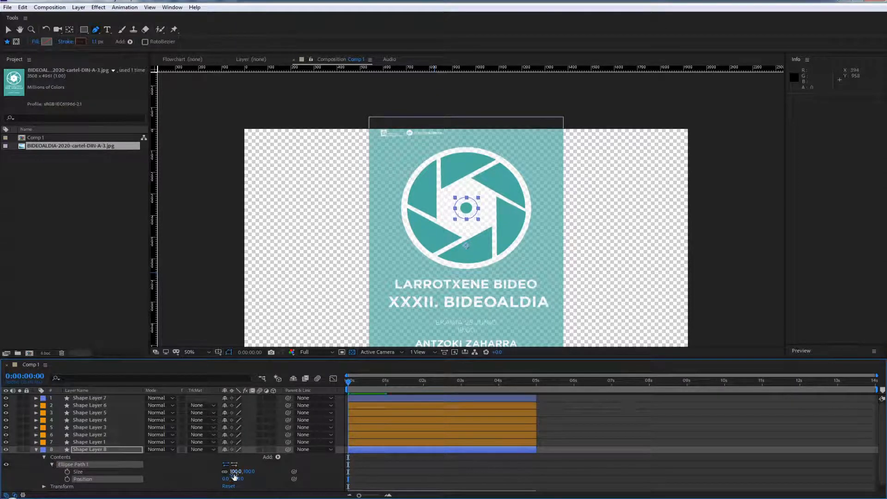
pyautogui.moveTo(252, 471); pyautogui.dragTo(398, 432)
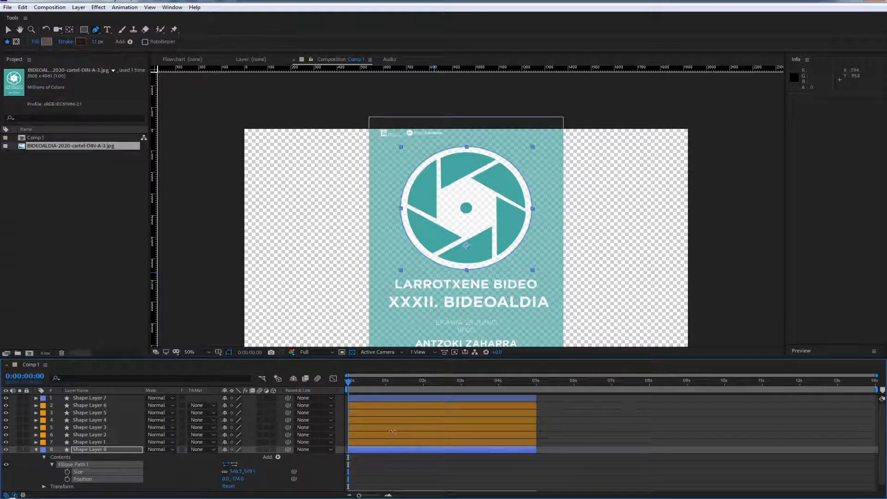
# Add a fill to the large ellipse on Shape Layer 8 and set its colour to white, FFFFFF
pyautogui.click(278, 458)
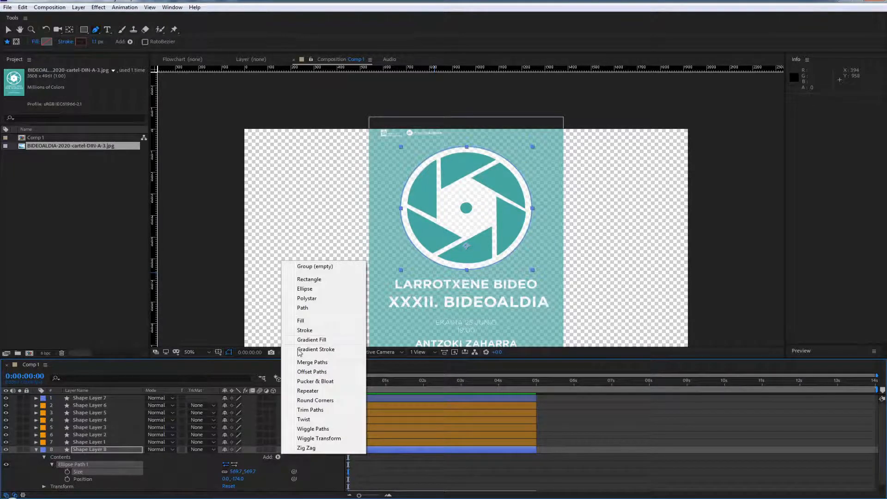
pyautogui.click(313, 321)
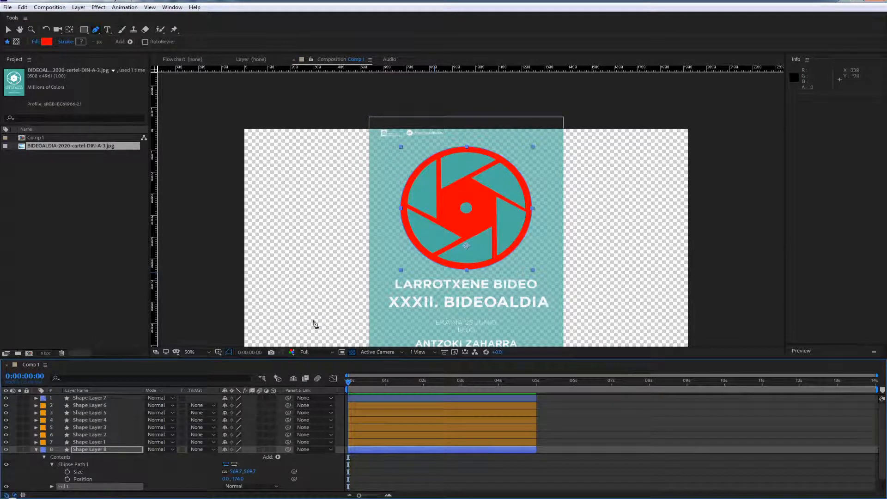
pyautogui.click(51, 486)
pyautogui.scroll(-2, 139, 463)
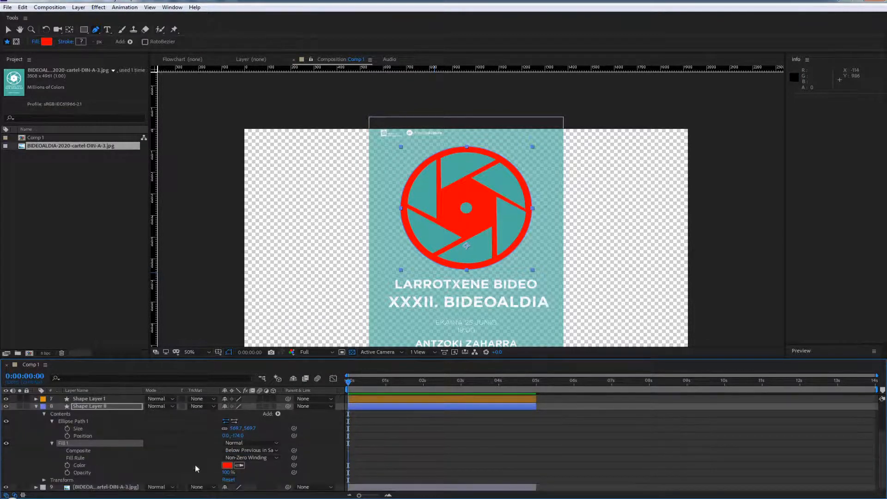
pyautogui.click(226, 466)
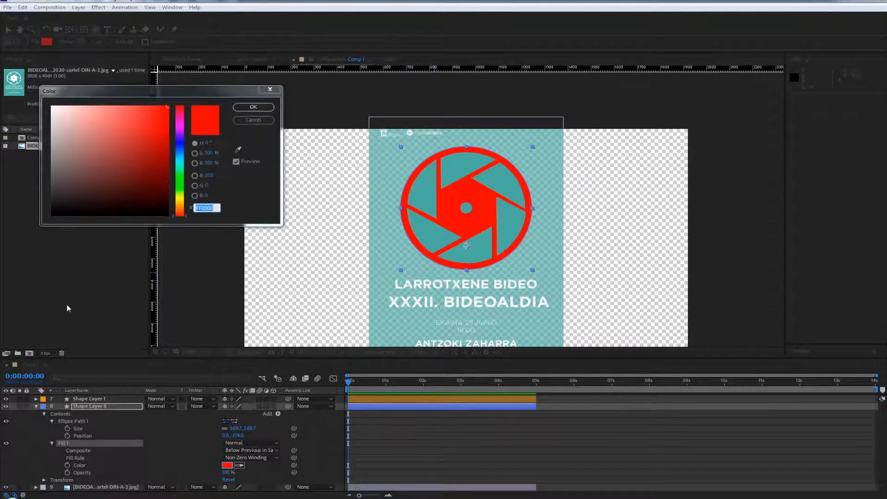
pyautogui.moveTo(142, 132); pyautogui.dragTo(22, 93)
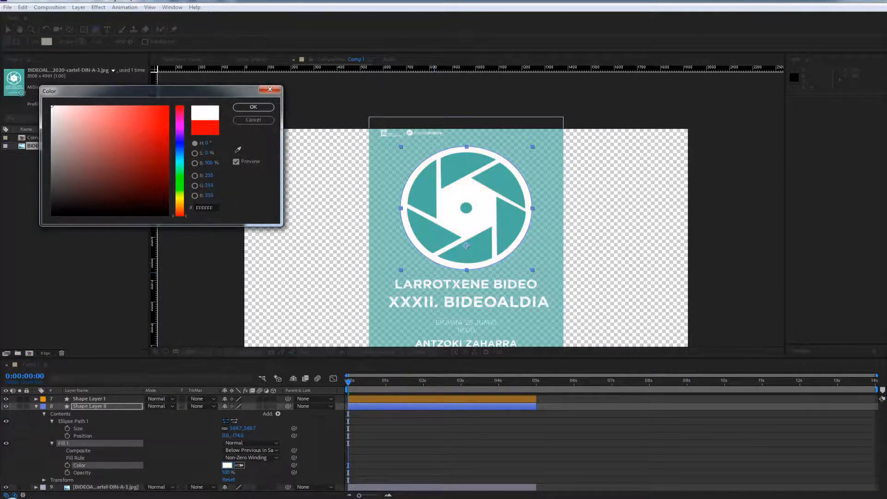
pyautogui.click(241, 105)
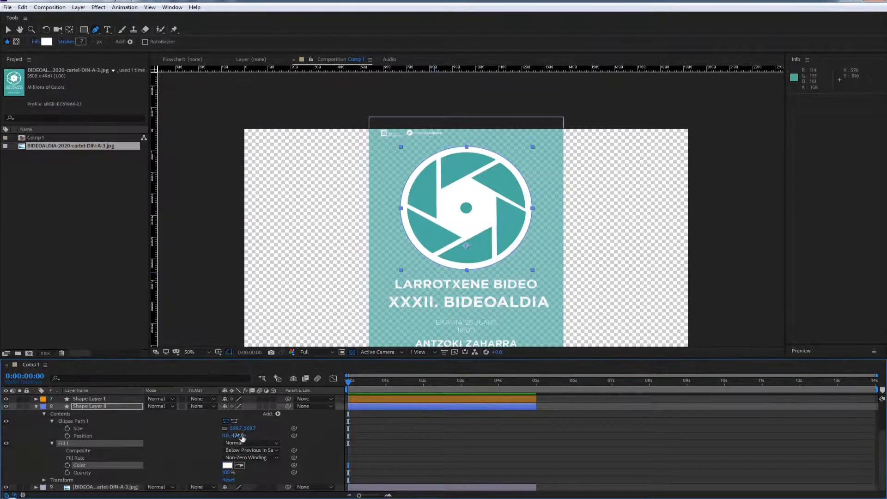
pyautogui.click(190, 446)
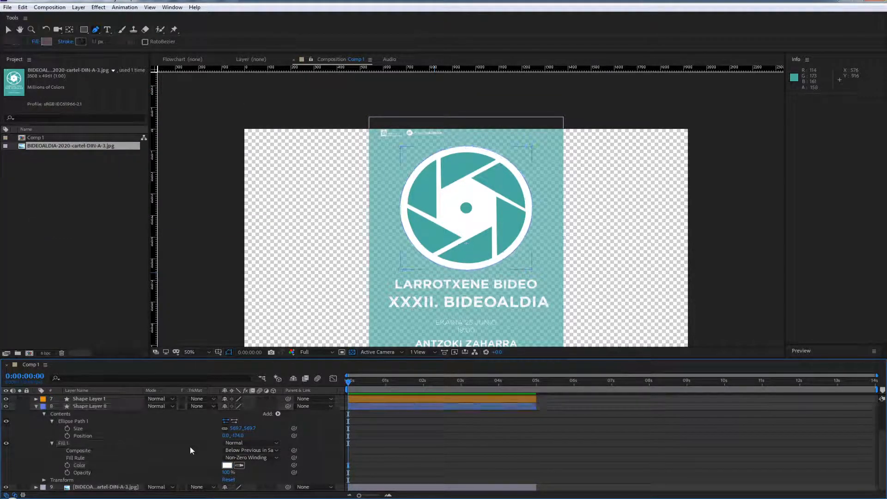
# Hide the poster image layer and collapse the properties of Shape Layer 8
pyautogui.click(95, 489)
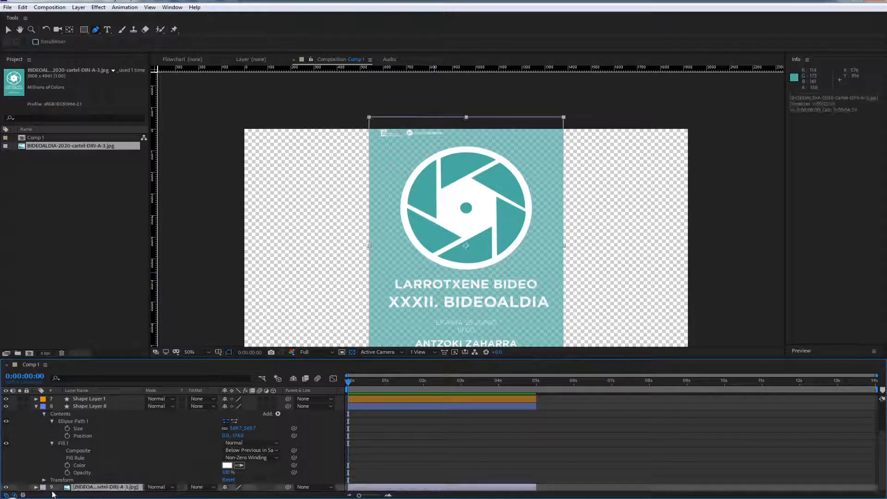
pyautogui.click(6, 488)
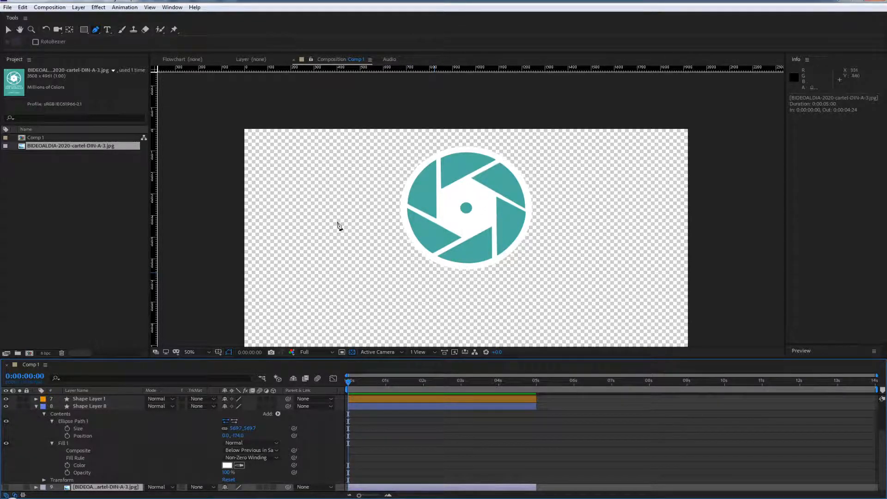
pyautogui.click(35, 406)
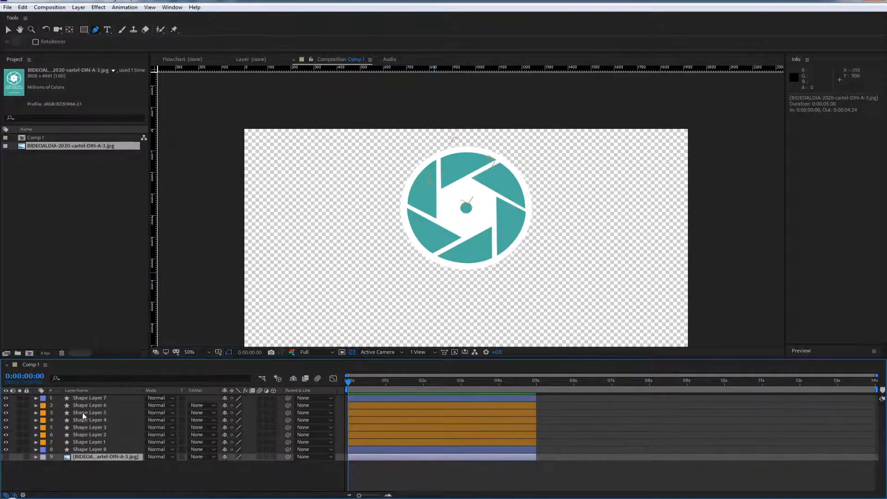
# Create a null object and move it to the top of the layer stack
pyautogui.rightClick(13, 399)
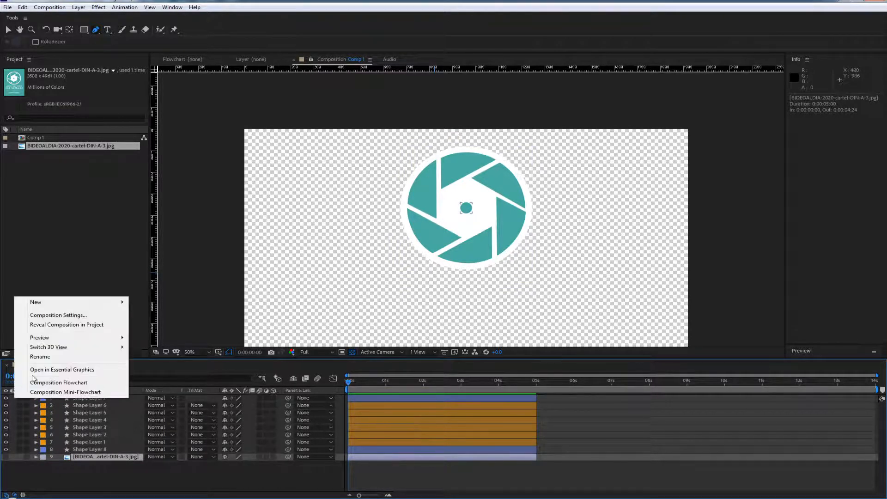
pyautogui.moveTo(47, 303)
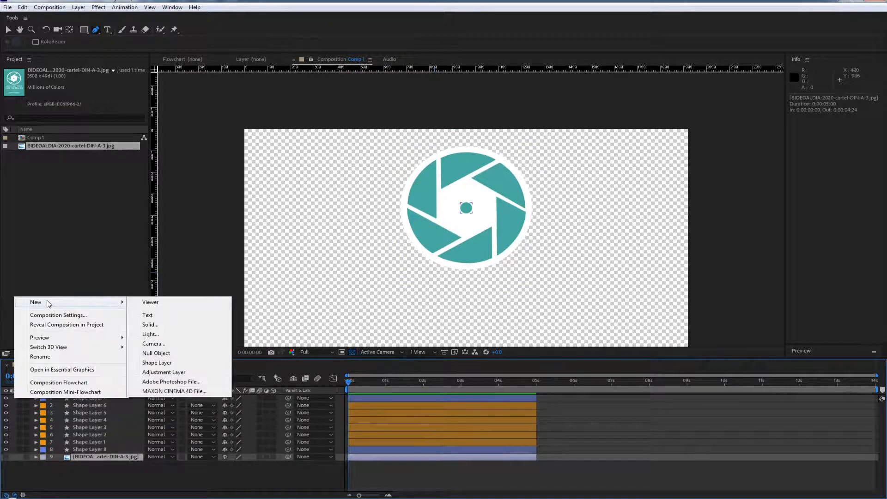
pyautogui.click(165, 356)
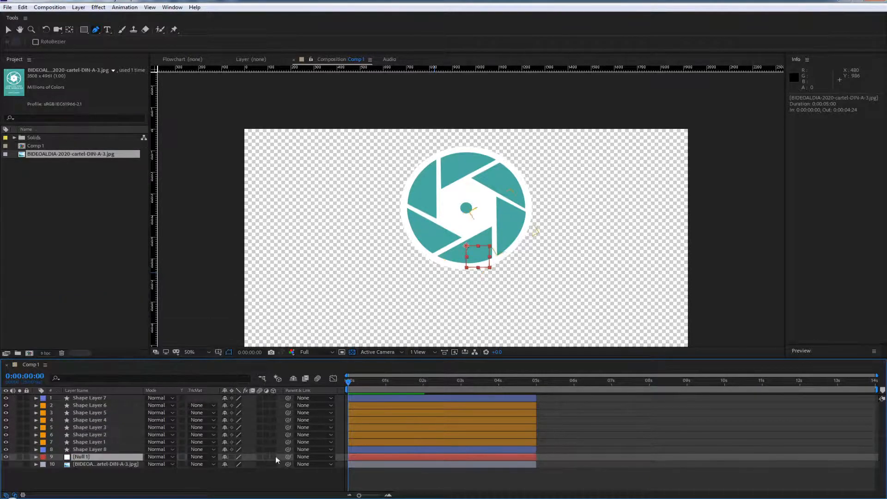
pyautogui.moveTo(82, 455); pyautogui.dragTo(94, 396)
# Parent all eight shape layers, from Shape Layer 7 through Shape Layer 8, to Null 1
pyautogui.click(83, 405)
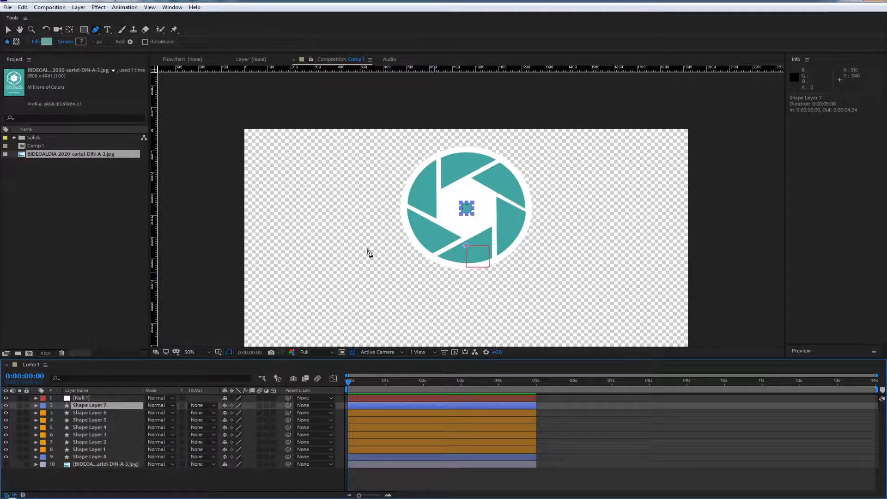
pyautogui.keyDown('shift'); pyautogui.click(87, 457); pyautogui.keyUp('shift')
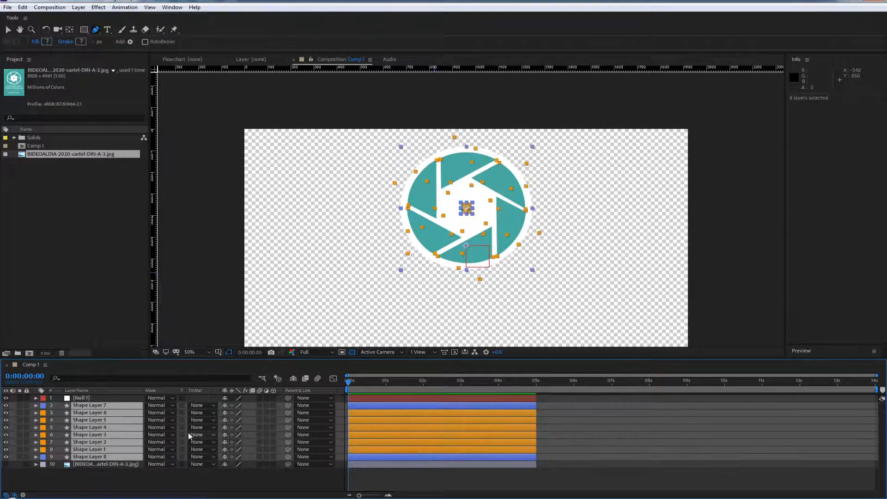
pyautogui.moveTo(288, 405); pyautogui.dragTo(76, 401)
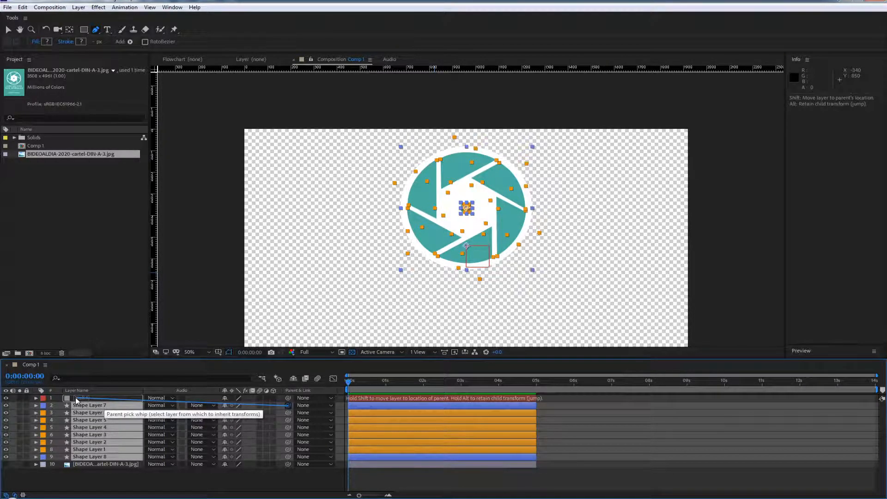
# Test the parented logo's scaling by enlarging Null 1 to 1710% and reducing it back to 101%
pyautogui.moveTo(76, 401); pyautogui.dragTo(77, 400)
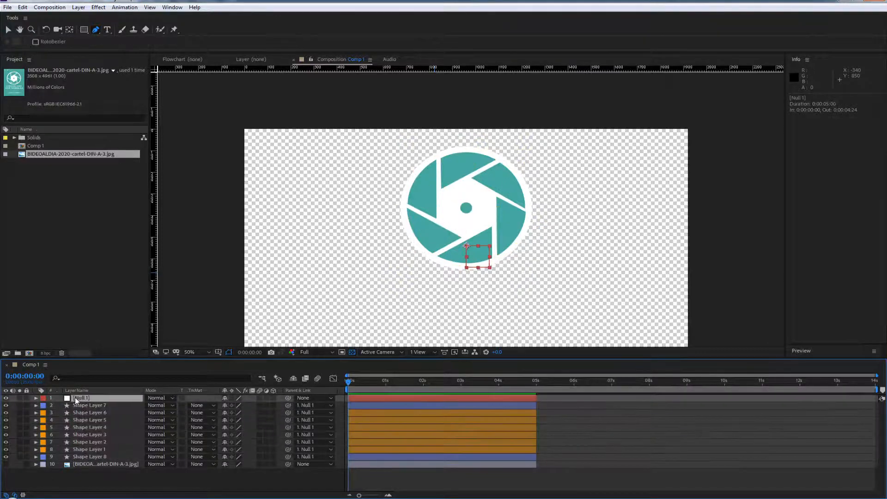
pyautogui.press('s')
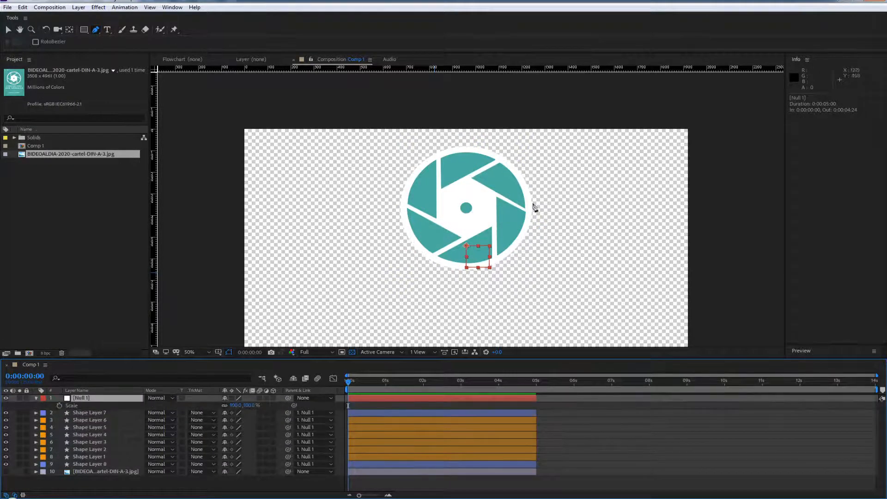
pyautogui.scroll(1, 489, 213)
pyautogui.scroll(-1, 459, 270)
pyautogui.moveTo(248, 405); pyautogui.dragTo(796, 302)
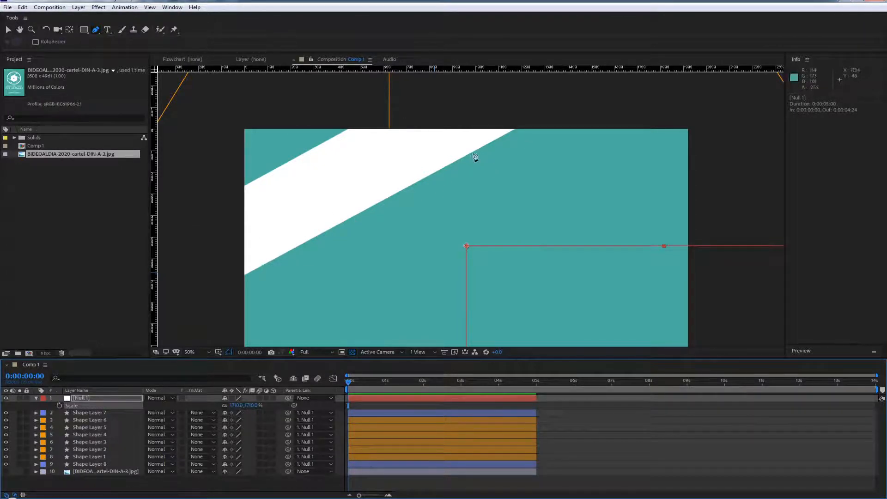
pyautogui.moveTo(236, 406); pyautogui.dragTo(166, 408)
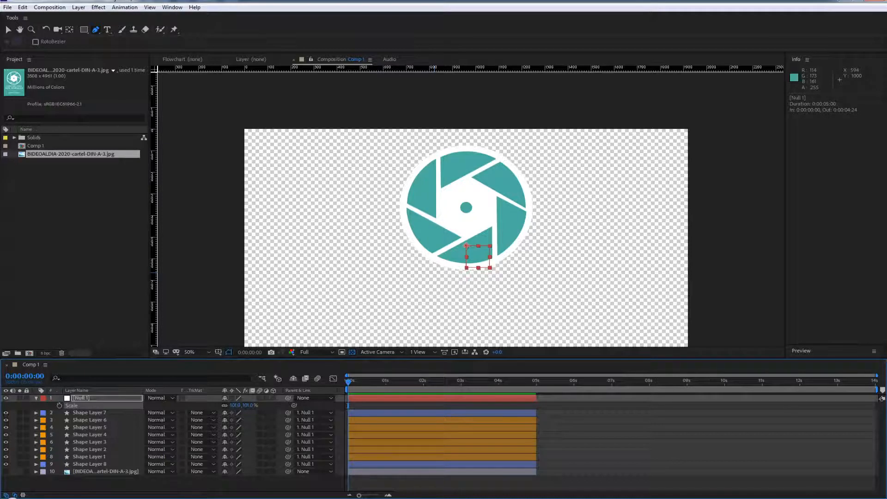
# Test moving Null 1 down to a Y position of 722 and scaling it to 39%, and undo both changes
pyautogui.click(96, 399)
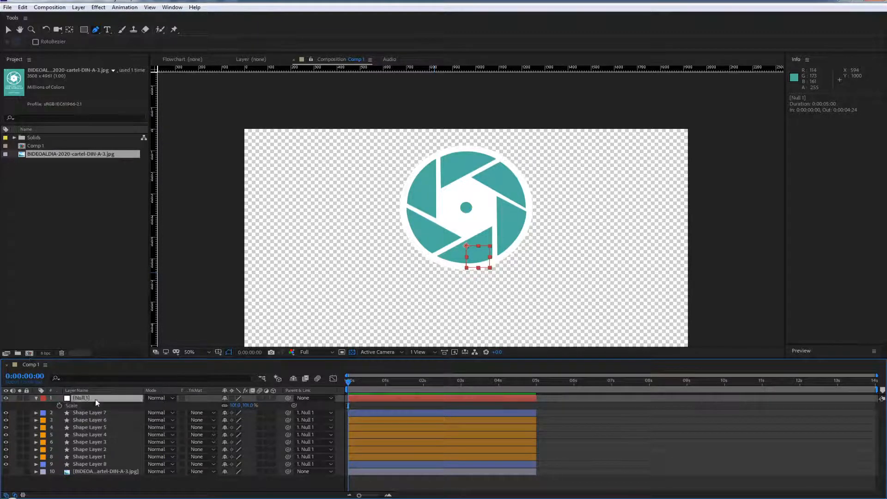
pyautogui.hotkey('shift', 'p')
pyautogui.moveTo(243, 406); pyautogui.dragTo(342, 403)
pyautogui.moveTo(237, 412)
pyautogui.mouseDown()
pyautogui.moveTo(574, 383)
pyautogui.moveTo(736, 353)
pyautogui.moveTo(227, 424)
pyautogui.mouseUp()
pyautogui.hotkey('ctrl', 'z')
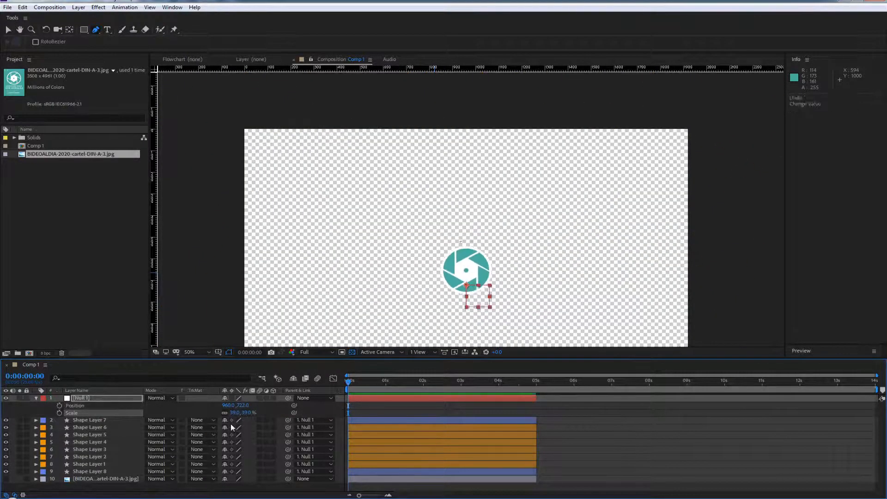
pyautogui.hotkey('ctrl', 'z')
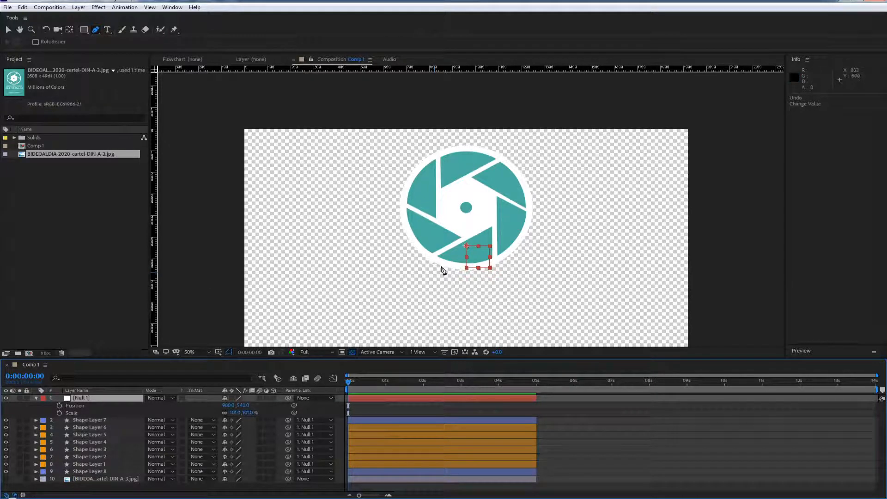
pyautogui.press(',')
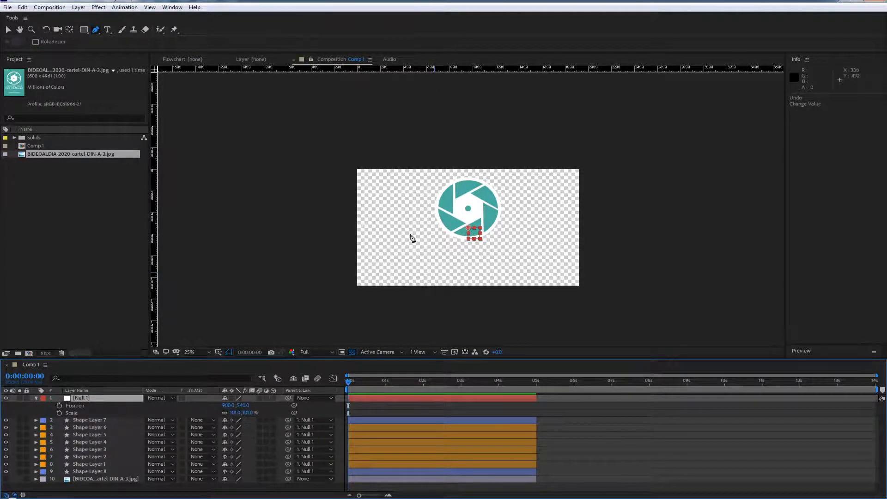
pyautogui.scroll(2, 468, 229)
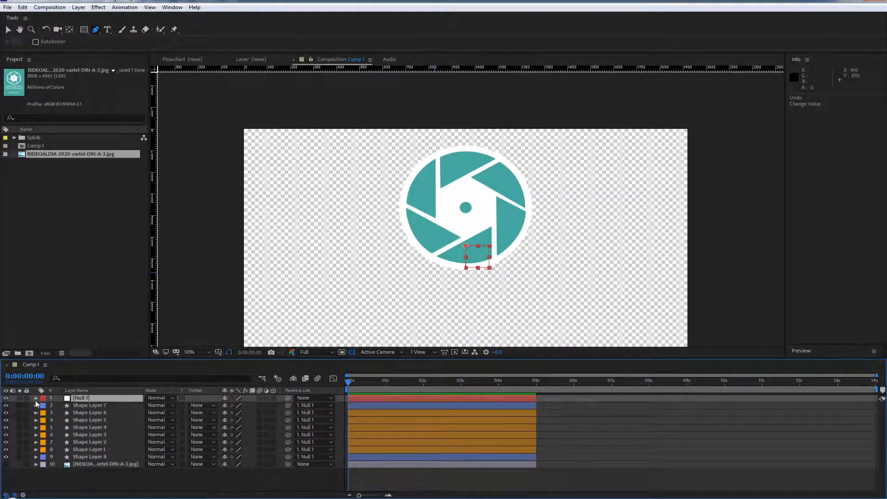
# Remove the parent from all eight shape layers, Shape Layer 7 through Shape Layer 8, by setting it to None
pyautogui.click(92, 405)
pyautogui.keyDown('shift'); pyautogui.click(79, 456); pyautogui.keyUp('shift')
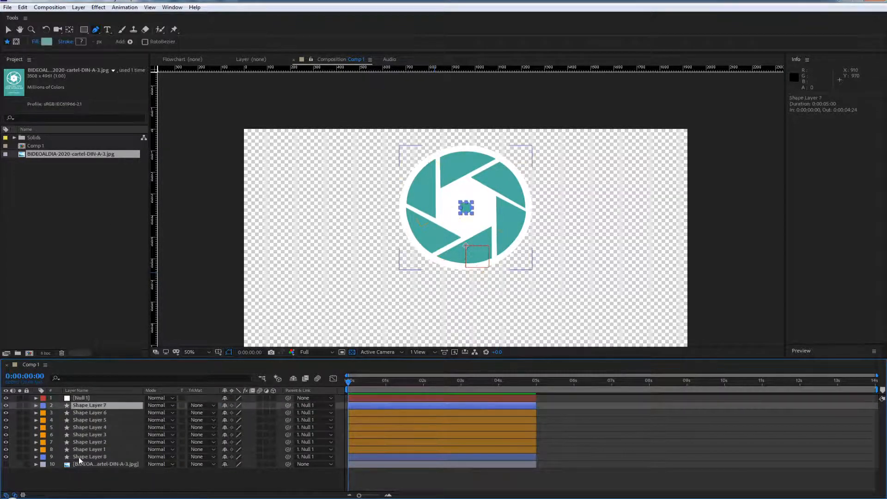
pyautogui.click(316, 405)
pyautogui.click(317, 298)
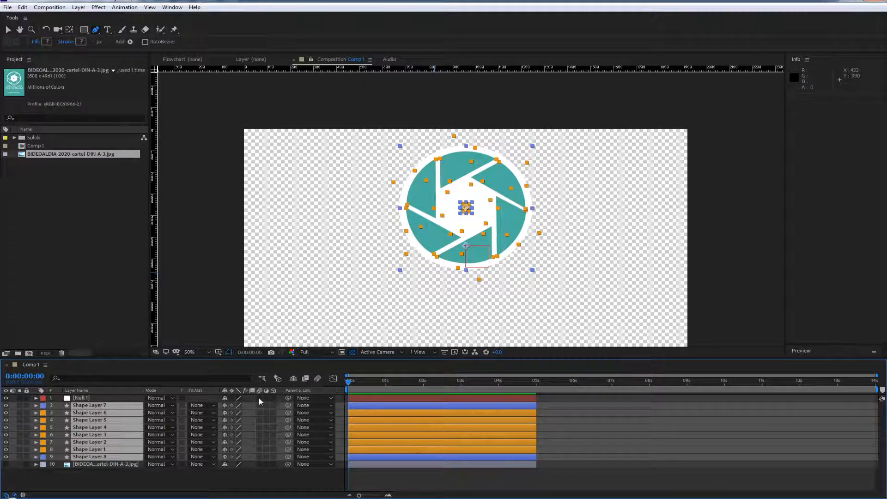
pyautogui.click(309, 405)
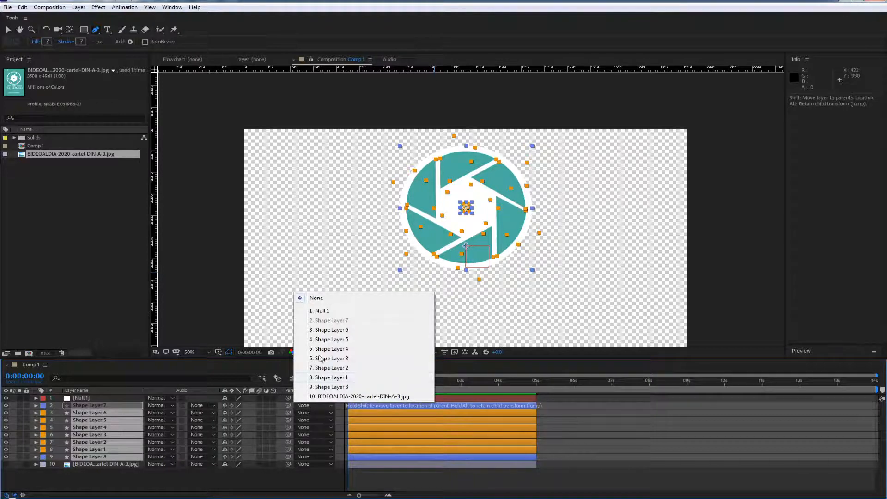
pyautogui.click(317, 300)
# Set Null 1's position to 960, 364.4 so its anchor sits on the logo's centre dot
pyautogui.click(84, 398)
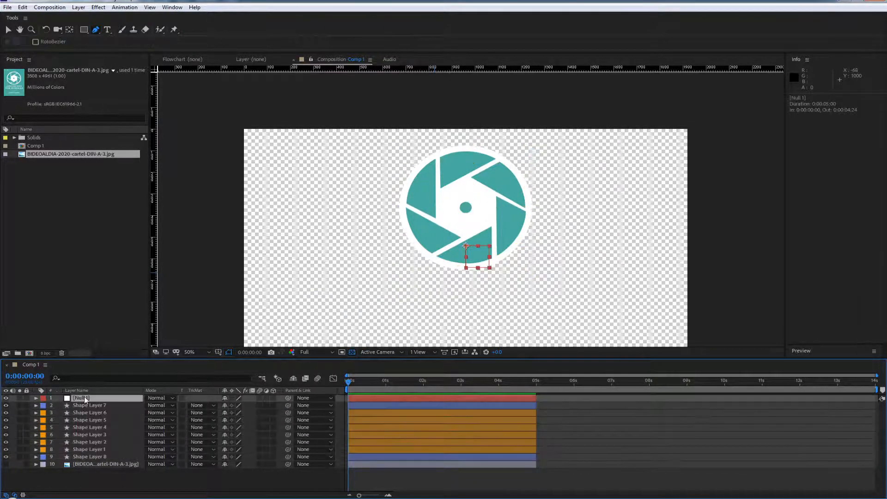
pyautogui.press('p')
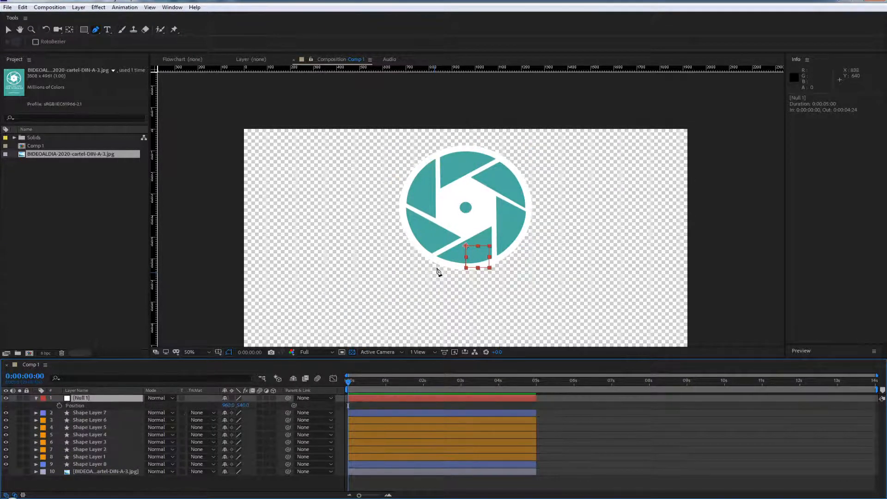
pyautogui.scroll(2, 438, 271)
pyautogui.scroll(-1, 479, 308)
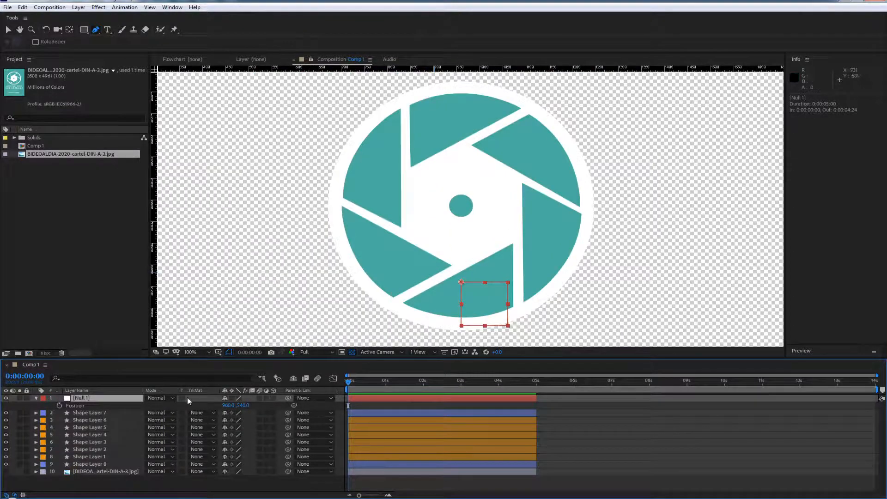
pyautogui.moveTo(242, 405); pyautogui.dragTo(174, 398)
pyautogui.press('Return')
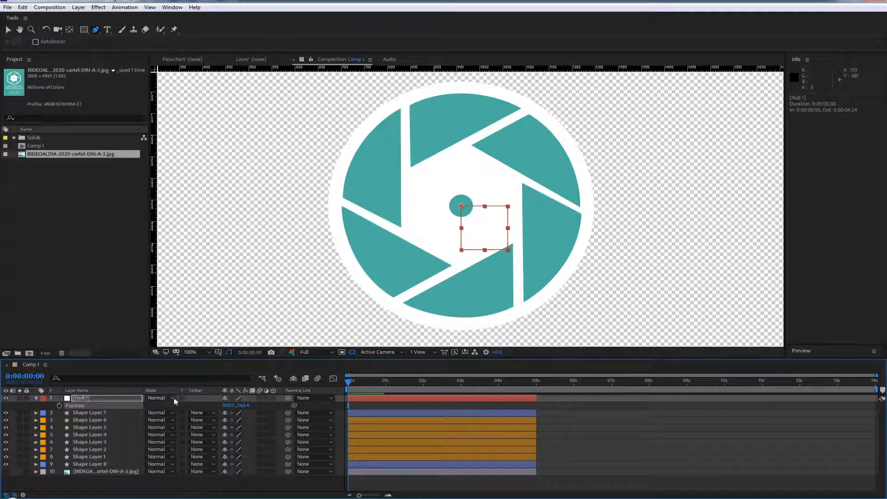
# Parent all eight shape layers, from Shape Layer 7 through Shape Layer 8, to the recentred Null 1
pyautogui.click(82, 413)
pyautogui.keyDown('shift'); pyautogui.click(74, 464); pyautogui.keyUp('shift')
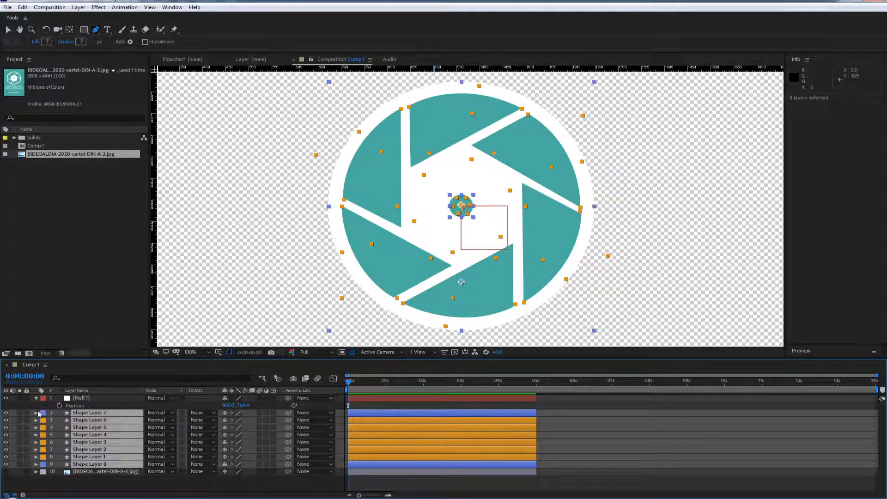
pyautogui.click(79, 404)
pyautogui.click(88, 413)
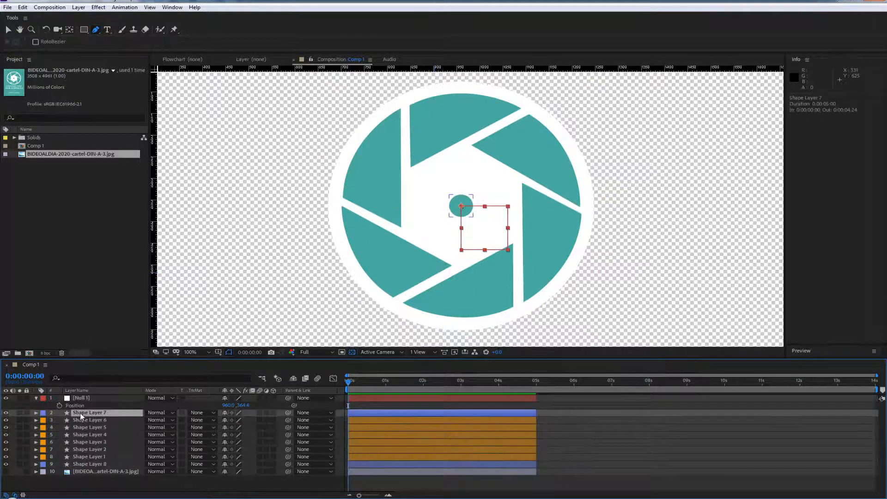
pyautogui.keyDown('shift'); pyautogui.click(86, 466); pyautogui.keyUp('shift')
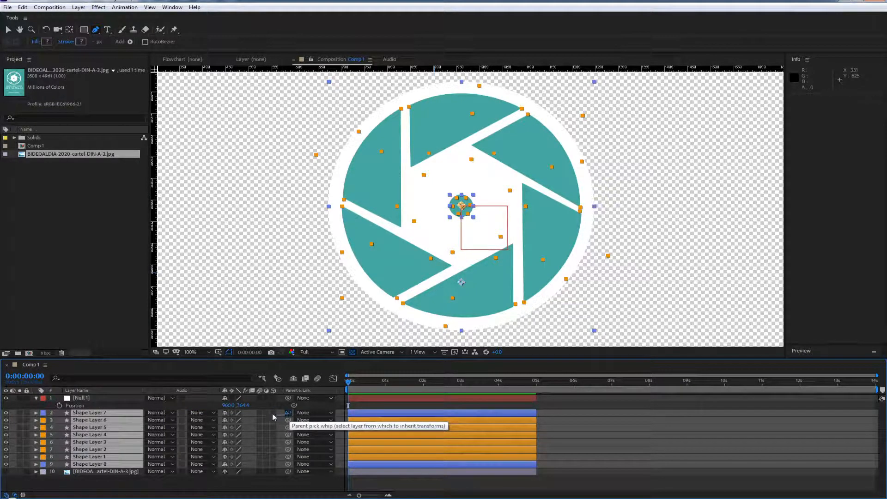
pyautogui.moveTo(273, 417); pyautogui.dragTo(249, 399)
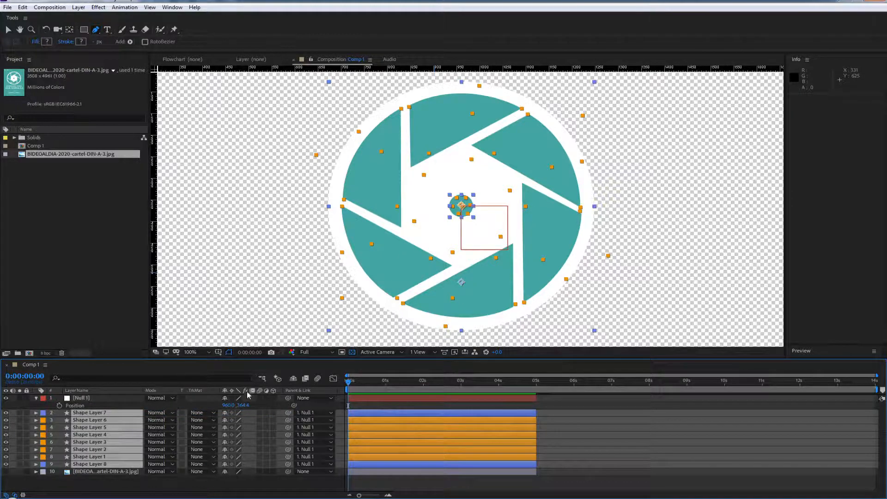
pyautogui.hotkey('ctrl', 'z')
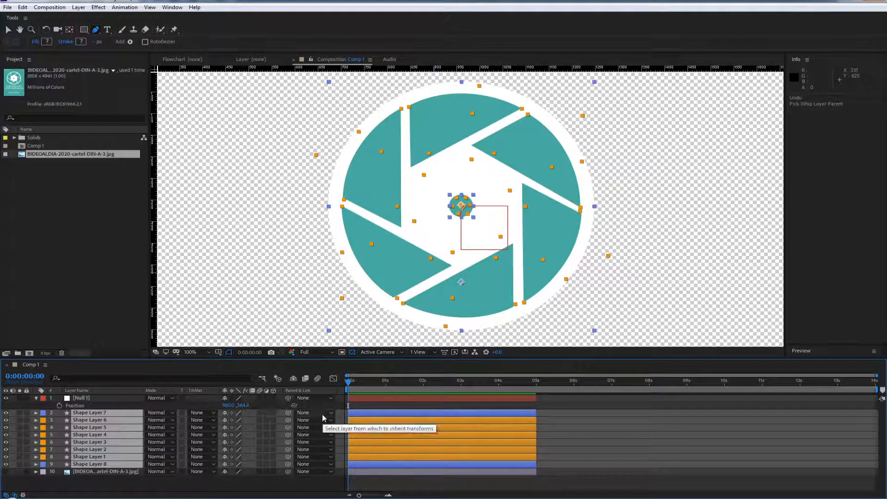
pyautogui.click(329, 413)
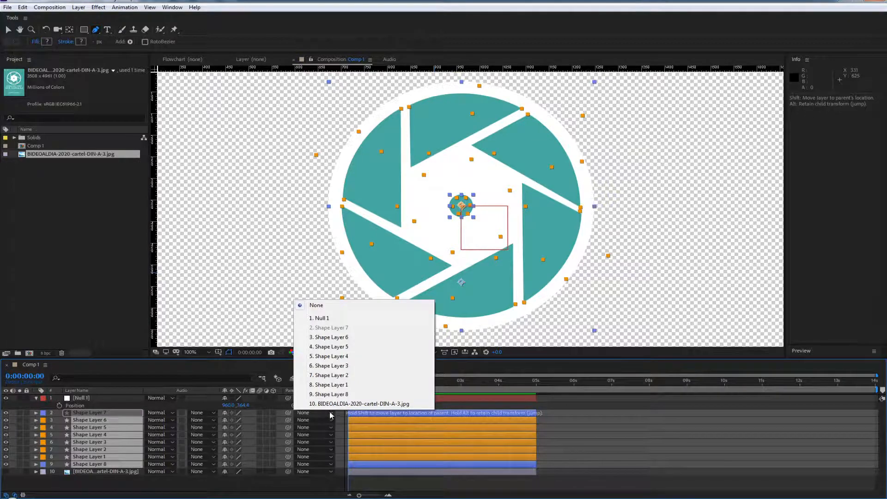
pyautogui.click(322, 319)
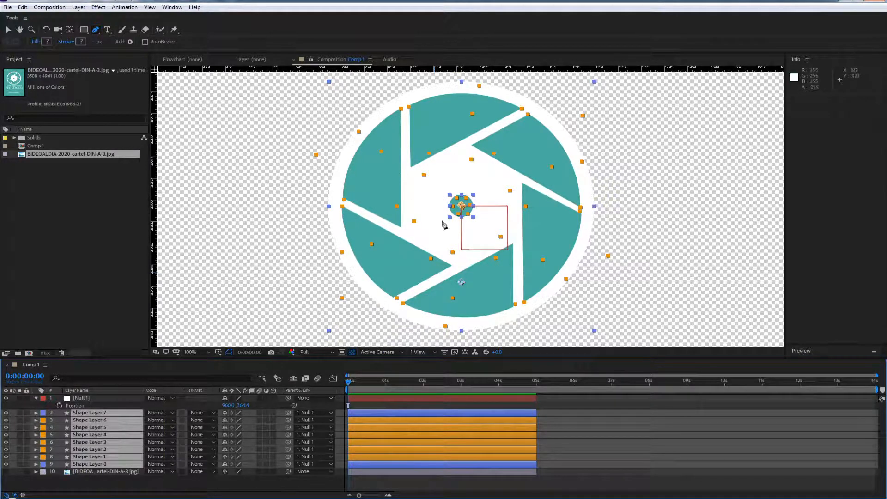
# Test the logo's scaling about its centre by enlarging Null 1 to 277%, and undo the change
pyautogui.click(86, 406)
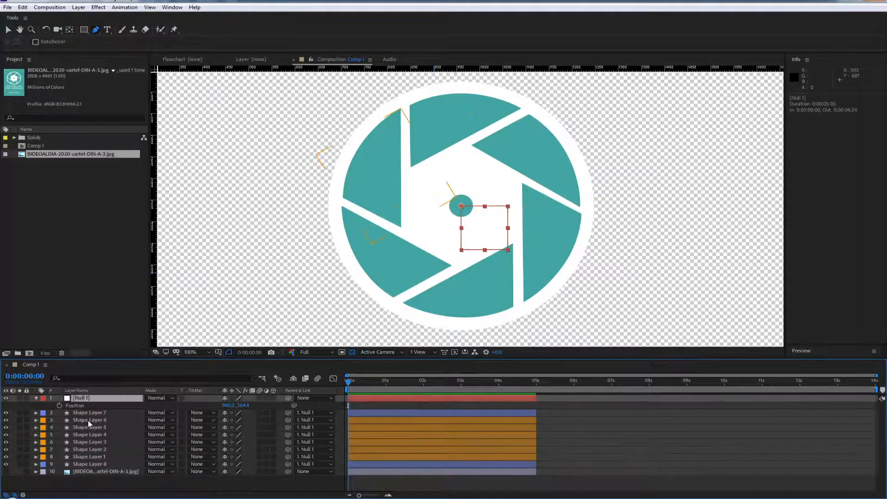
pyautogui.hotkey('shift', 's')
pyautogui.press(',')
pyautogui.press(',')
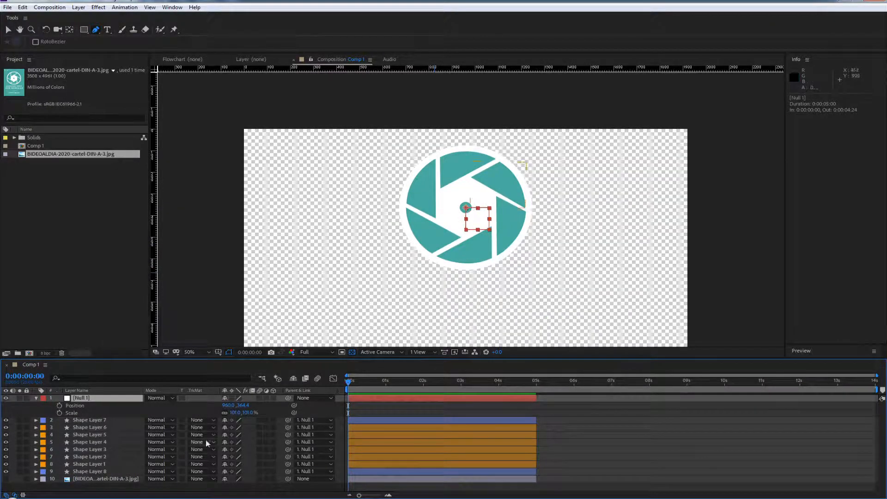
pyautogui.moveTo(233, 416); pyautogui.dragTo(281, 418)
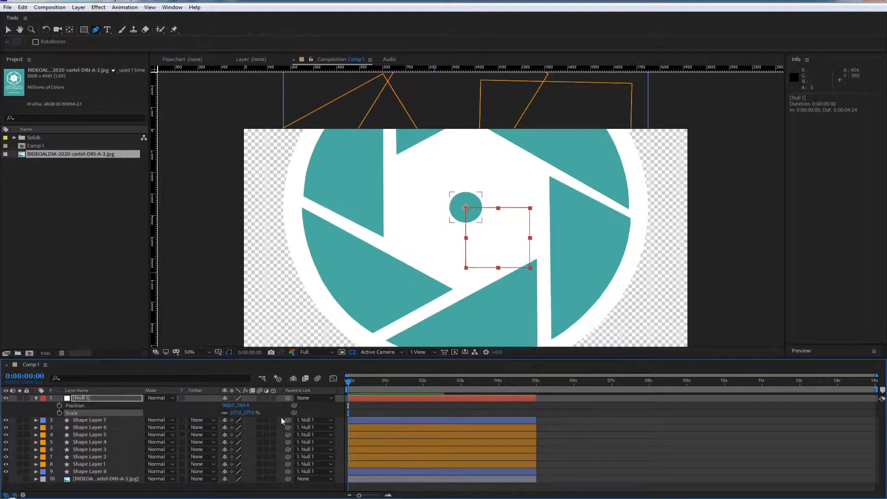
pyautogui.hotkey('ctrl', 'z')
# Create an empty shape layer and move it to the bottom of the layer stack, below the poster image
pyautogui.press(',')
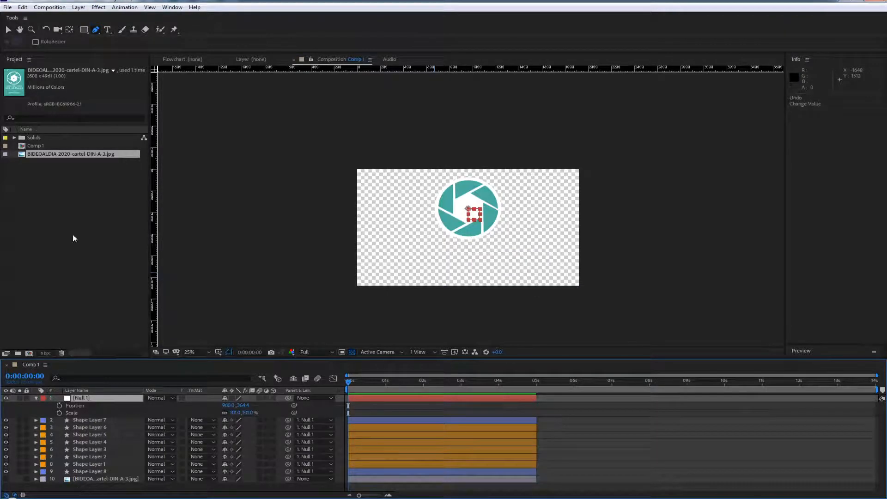
pyautogui.rightClick(78, 491)
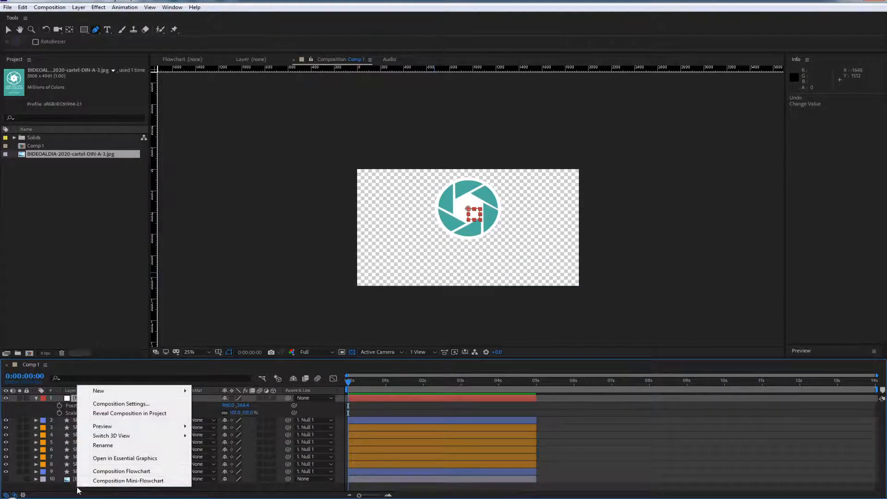
pyautogui.moveTo(111, 394)
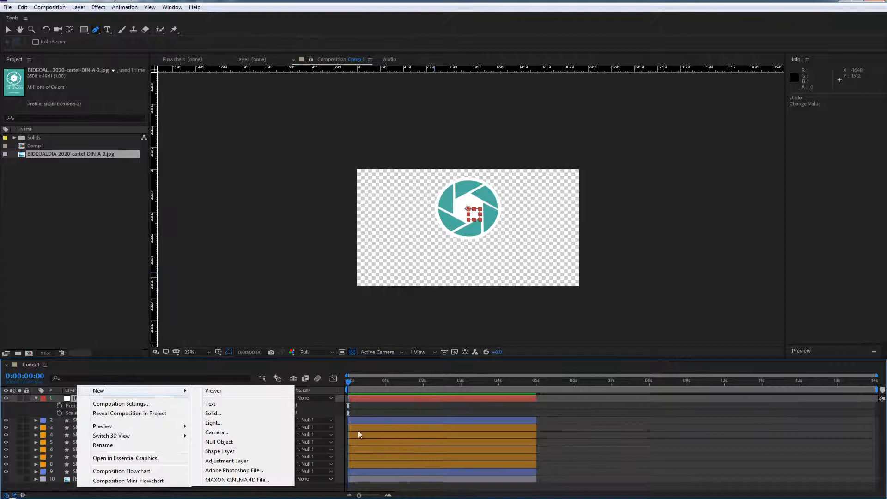
pyautogui.click(220, 451)
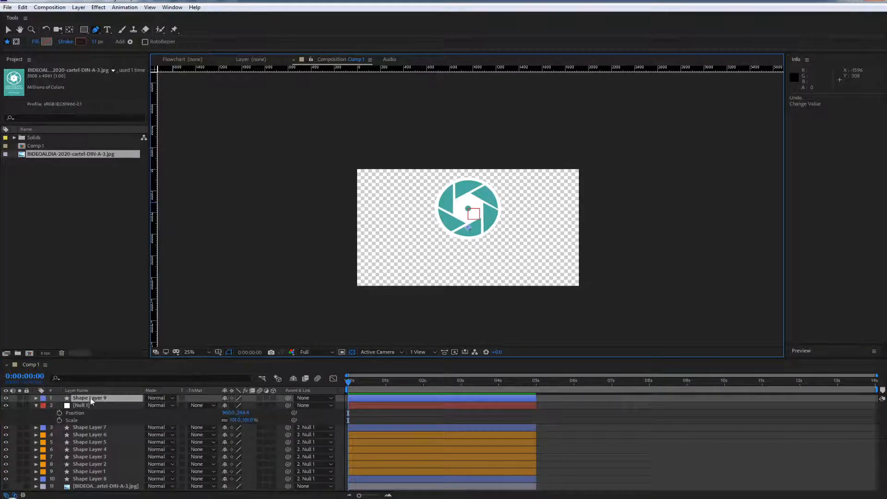
pyautogui.moveTo(91, 401); pyautogui.dragTo(99, 491)
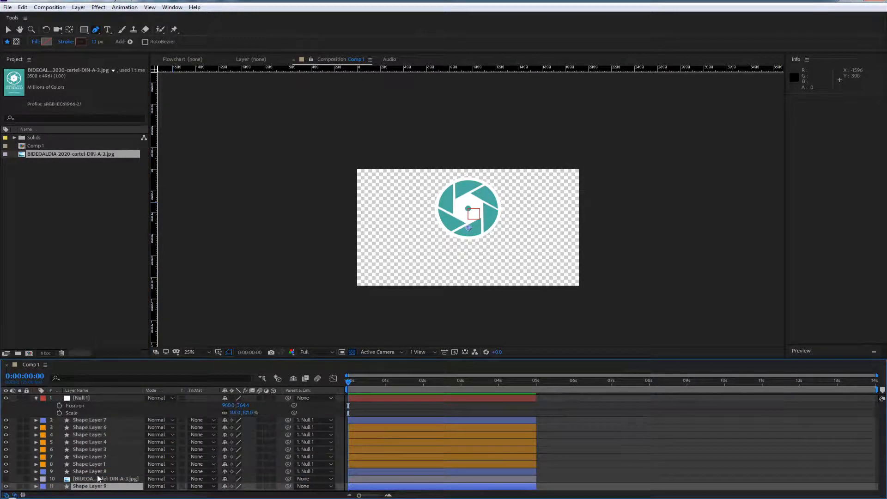
# Add a rectangle path to Shape Layer 9 and size it to 1976 by 1117 to cover the whole composition
pyautogui.click(36, 486)
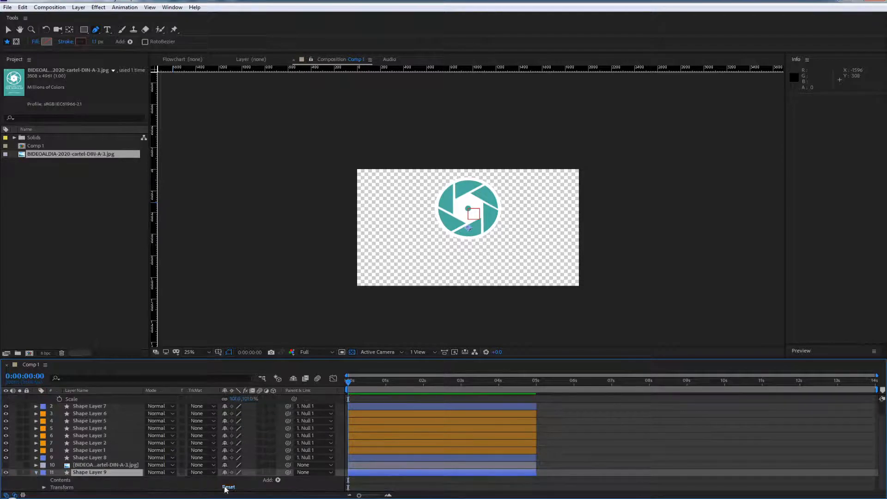
pyautogui.click(279, 480)
pyautogui.click(309, 302)
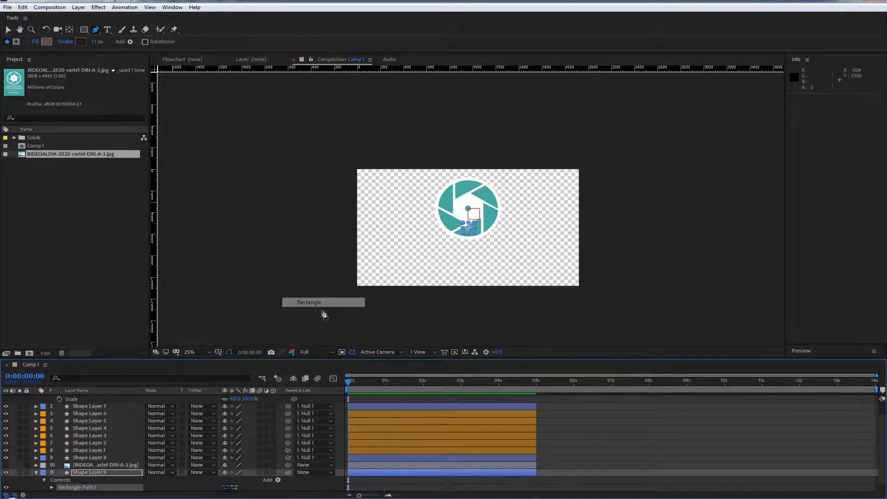
pyautogui.click(52, 488)
pyautogui.click(225, 465)
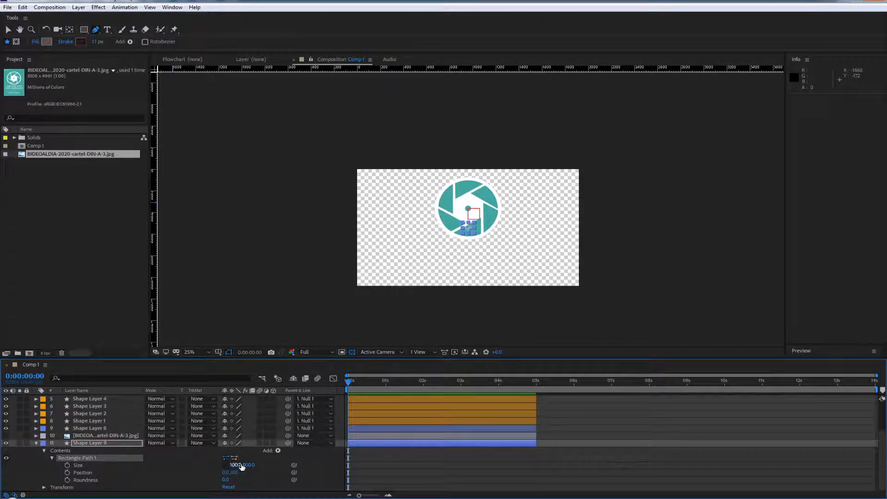
pyautogui.moveTo(236, 466); pyautogui.dragTo(702, 329)
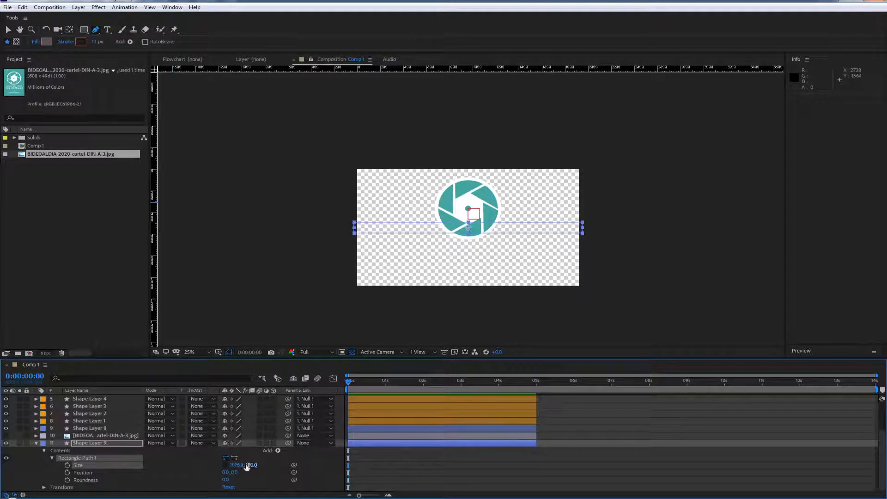
pyautogui.moveTo(246, 466); pyautogui.dragTo(625, 378)
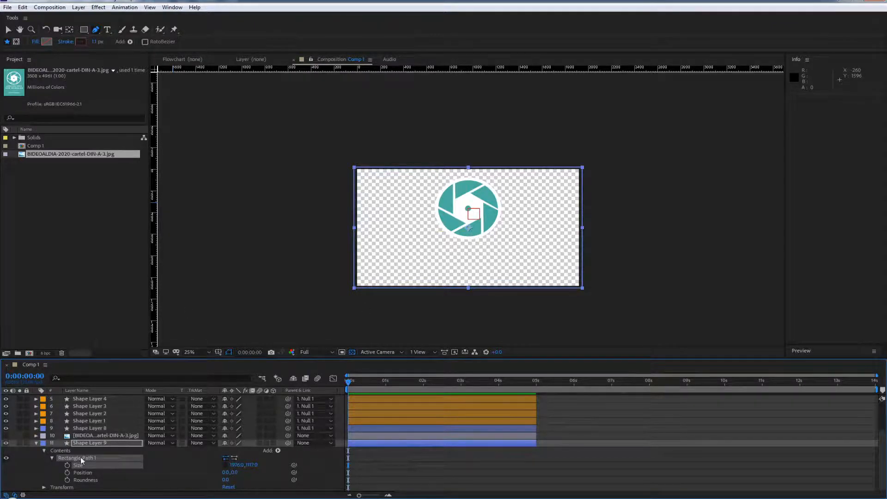
# Add a fill to Shape Layer 9 and sample its colour from the teal of the aperture logo
pyautogui.click(277, 450)
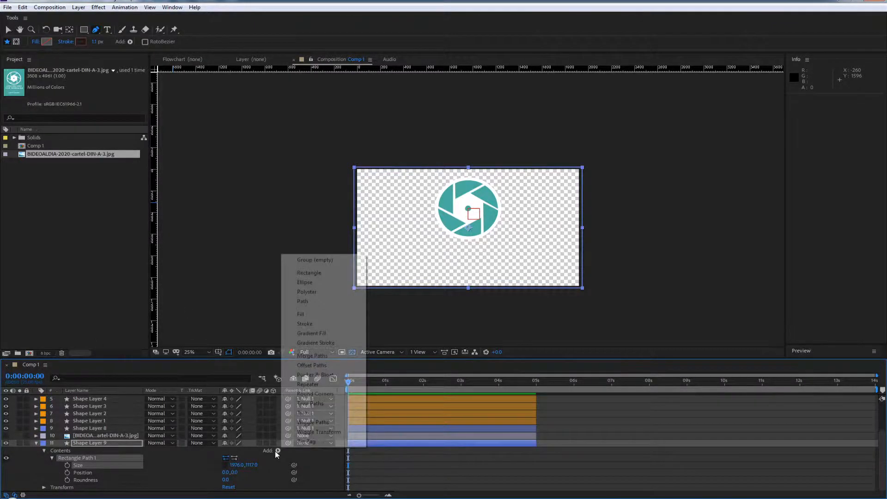
pyautogui.click(303, 315)
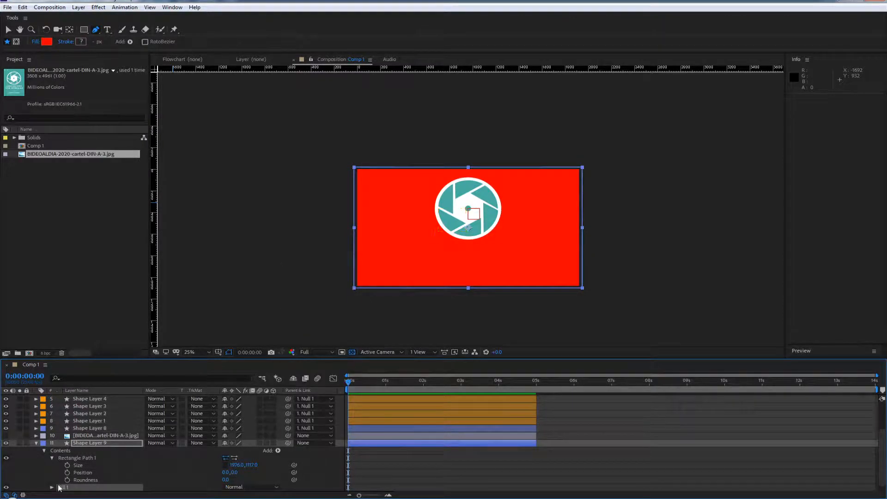
pyautogui.click(52, 488)
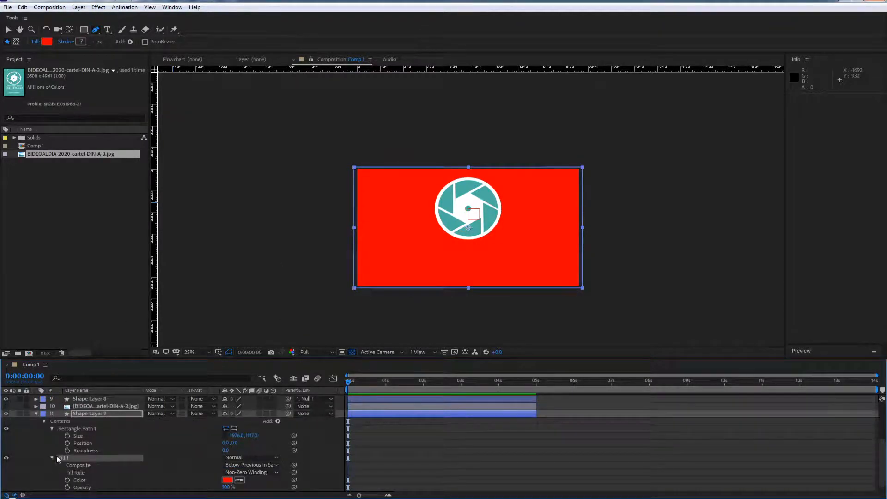
pyautogui.click(240, 480)
pyautogui.click(453, 226)
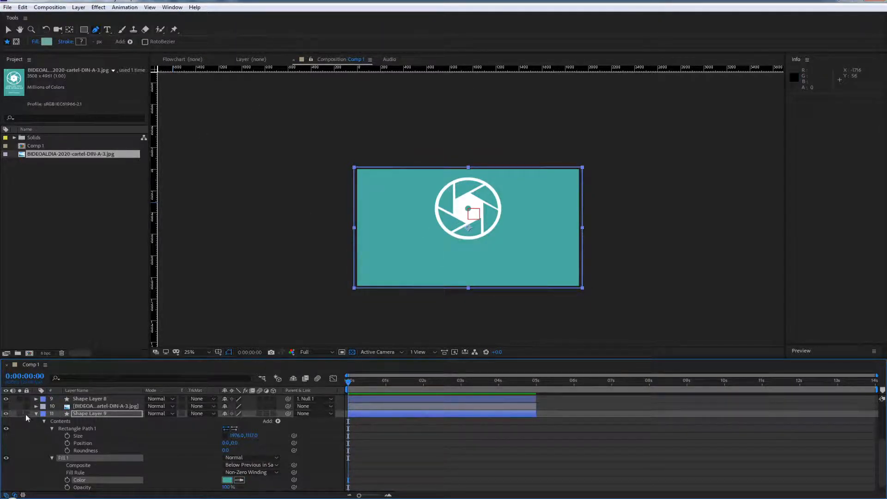
# Make the poster image layer visible again and turn it into a guide layer
pyautogui.click(9, 410)
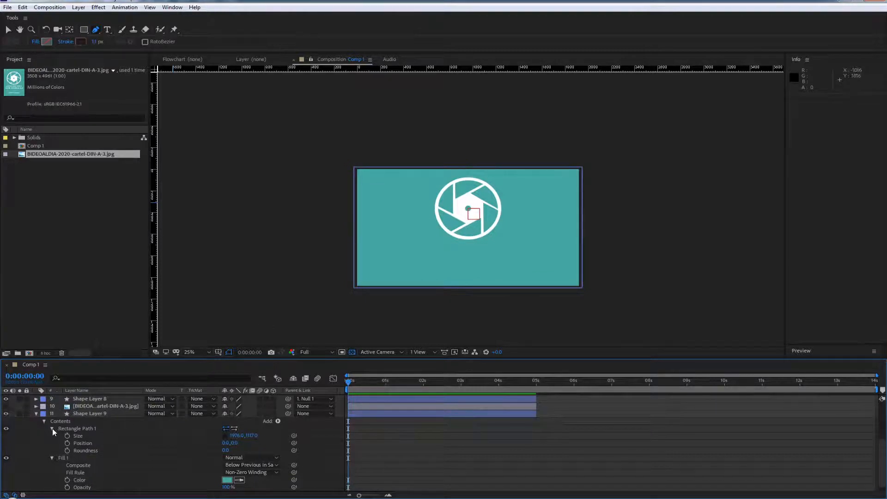
pyautogui.click(6, 406)
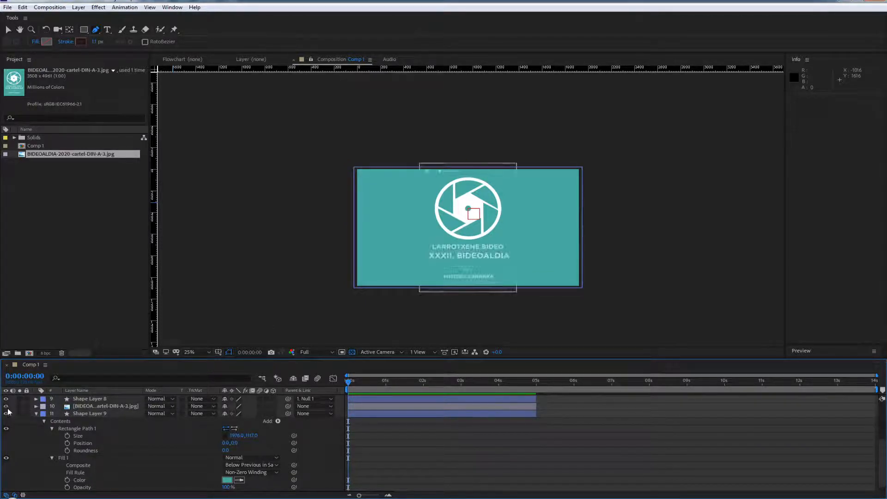
pyautogui.press('.')
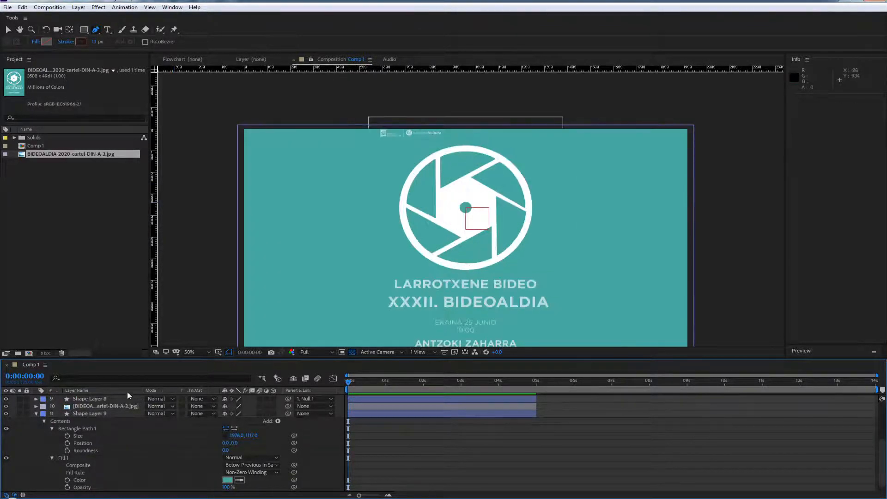
pyautogui.click(90, 406)
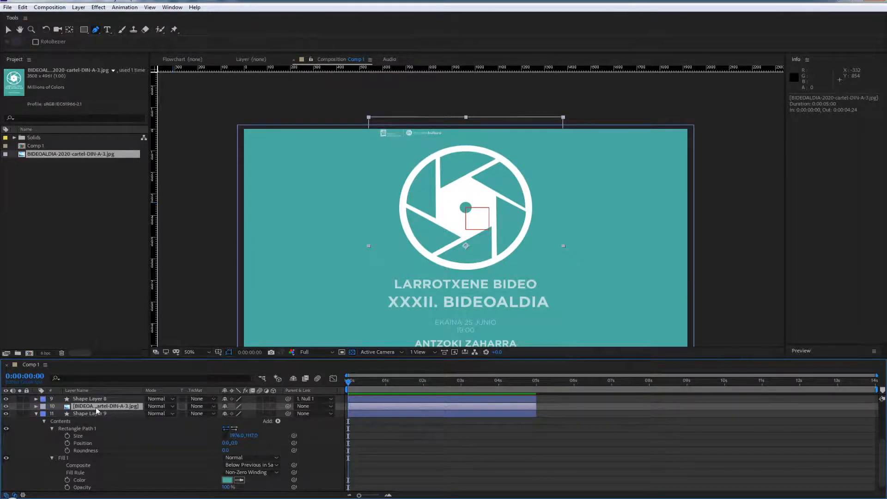
pyautogui.click(6, 407)
pyautogui.click(6, 406)
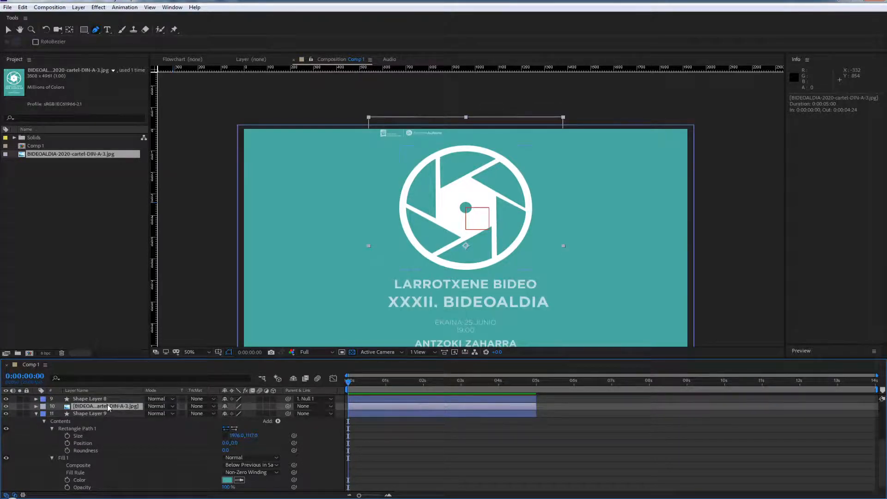
pyautogui.click(79, 7)
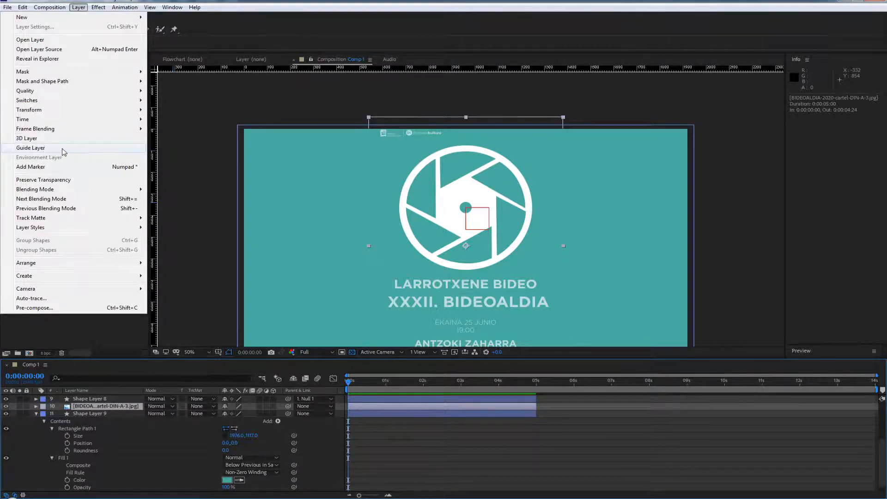
pyautogui.click(74, 149)
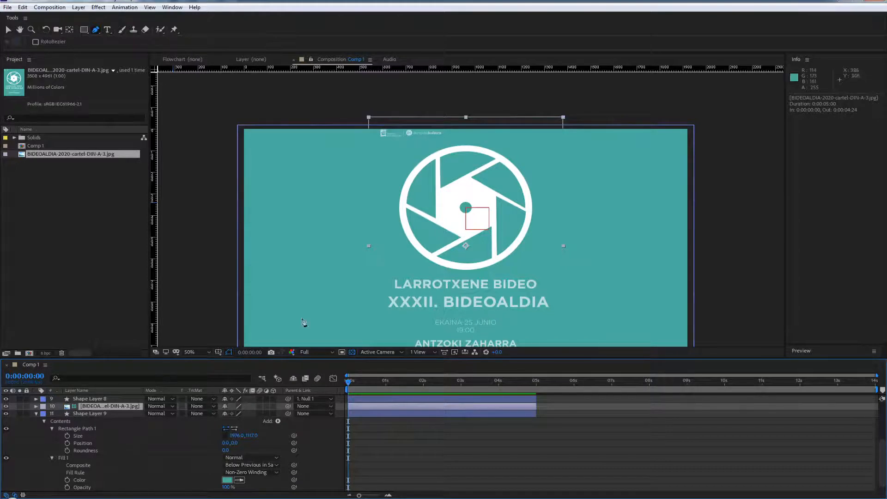
# Collapse the expanded properties of Shape Layer 9 and Null 1, and create an empty text layer
pyautogui.click(36, 414)
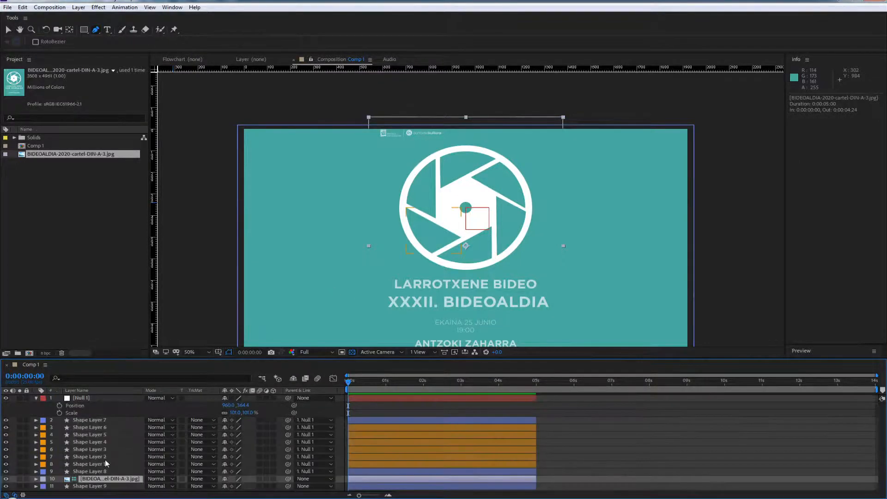
pyautogui.click(36, 398)
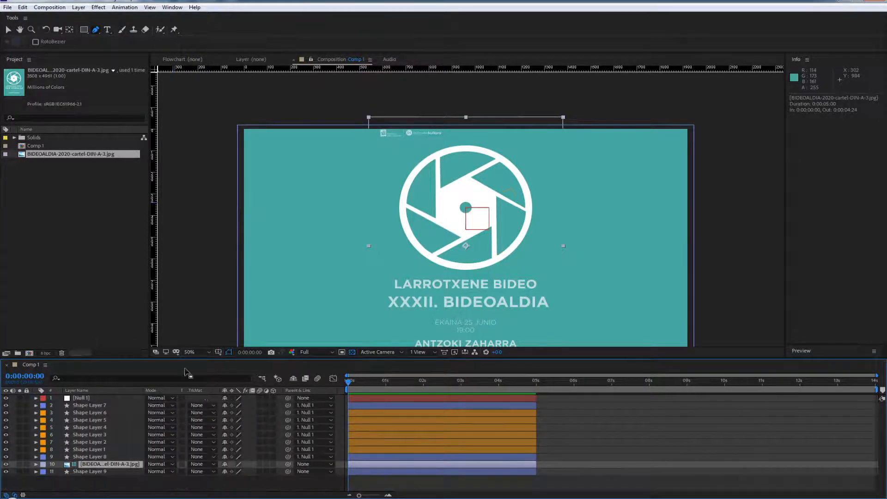
pyautogui.rightClick(14, 401)
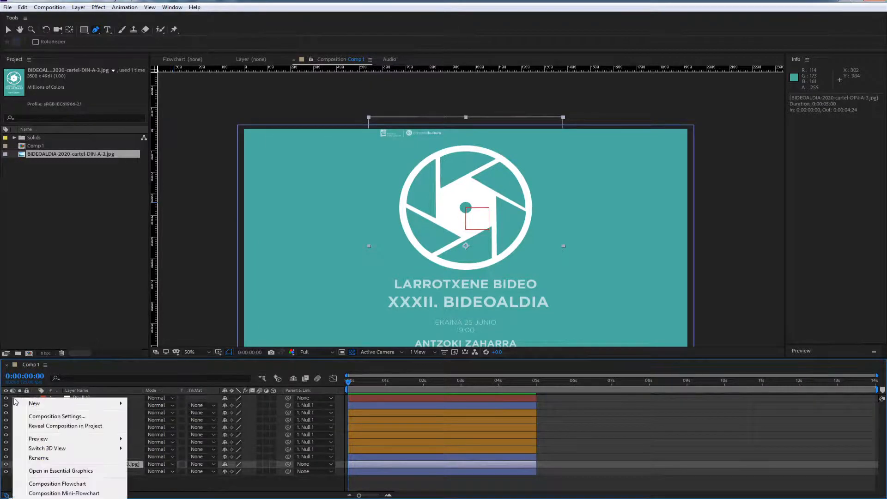
pyautogui.moveTo(38, 405)
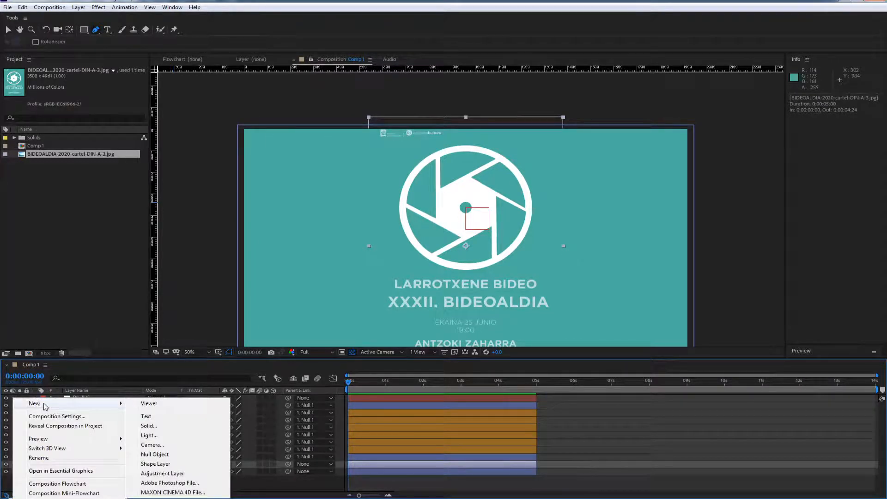
pyautogui.click(146, 417)
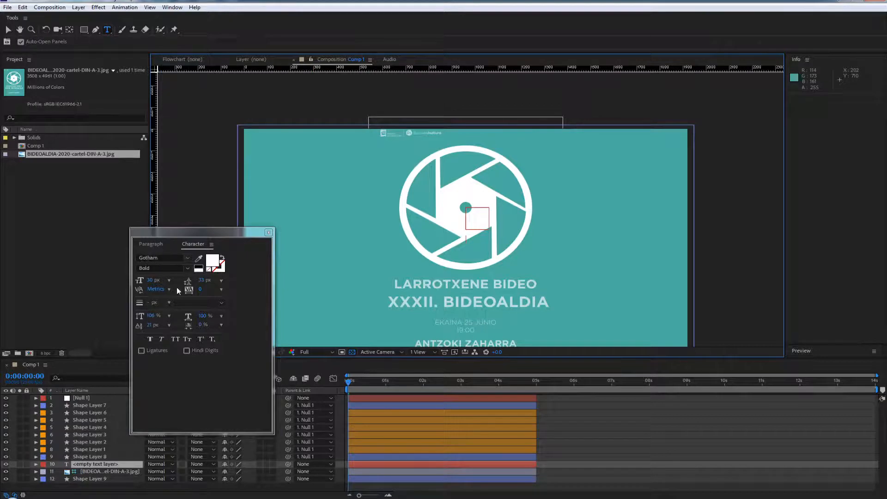
pyautogui.moveTo(236, 232); pyautogui.dragTo(193, 146)
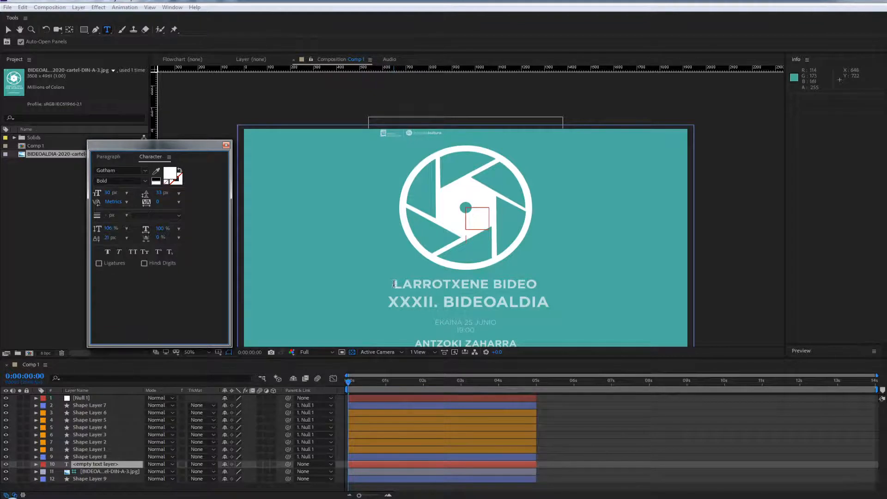
pyautogui.click(395, 285)
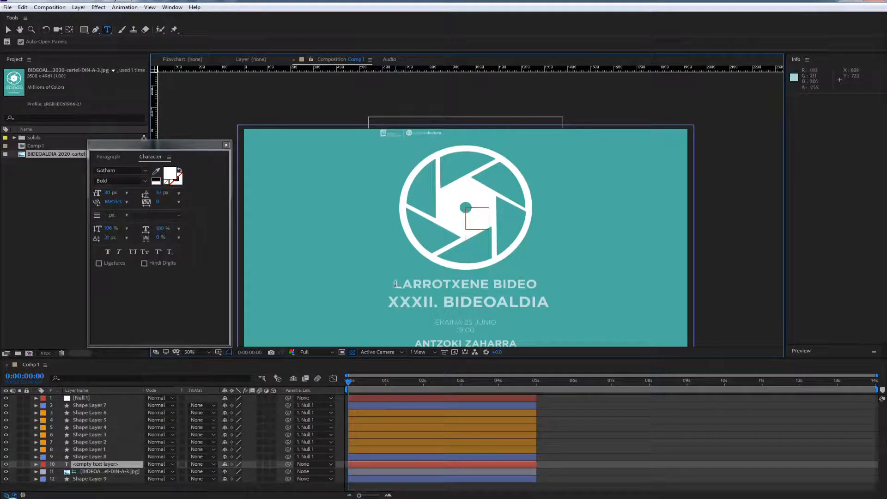
# Move the empty text layer to the top of the layer stack and enter the text LARROTXENE BIDEO
pyautogui.click(94, 463)
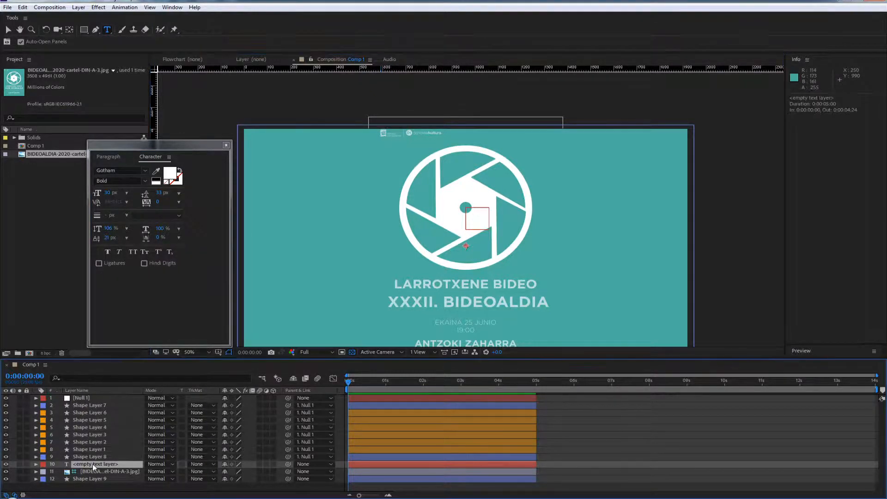
pyautogui.moveTo(103, 394); pyautogui.dragTo(104, 398)
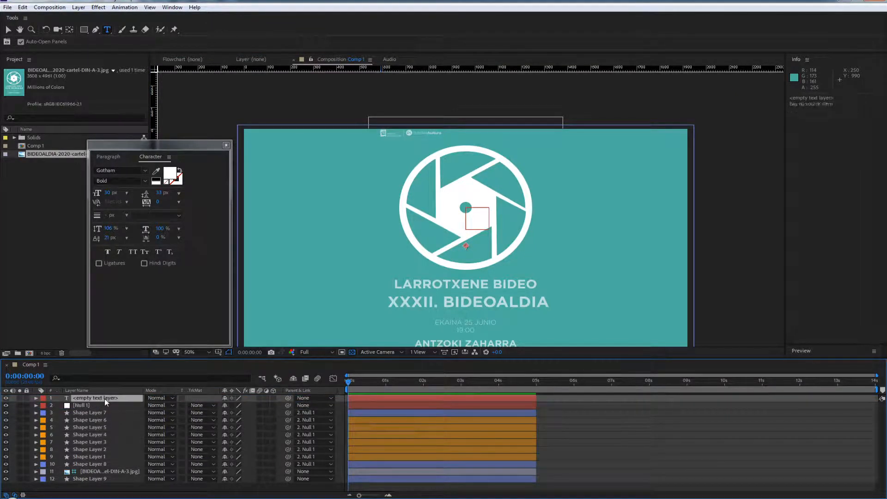
pyautogui.doubleClick(105, 398)
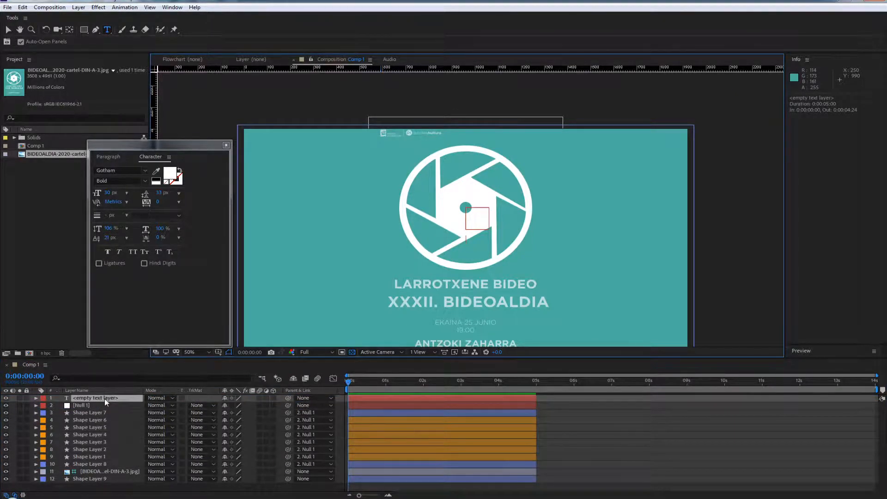
pyautogui.write('LA')
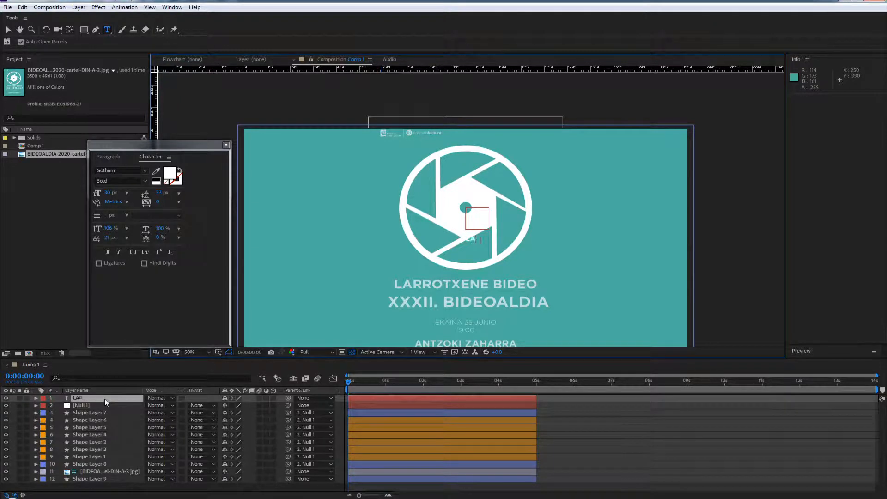
pyautogui.write('RROTXENE BIDEO')
pyautogui.click(92, 406)
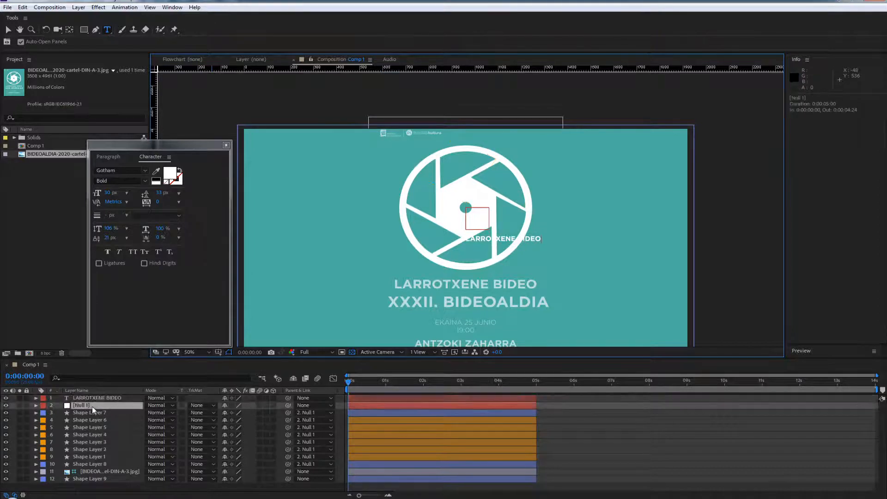
# Move the LARROTXENE BIDEO text to about 652, 763, aligning its start with the same heading on the poster
pyautogui.click(99, 399)
pyautogui.press('v')
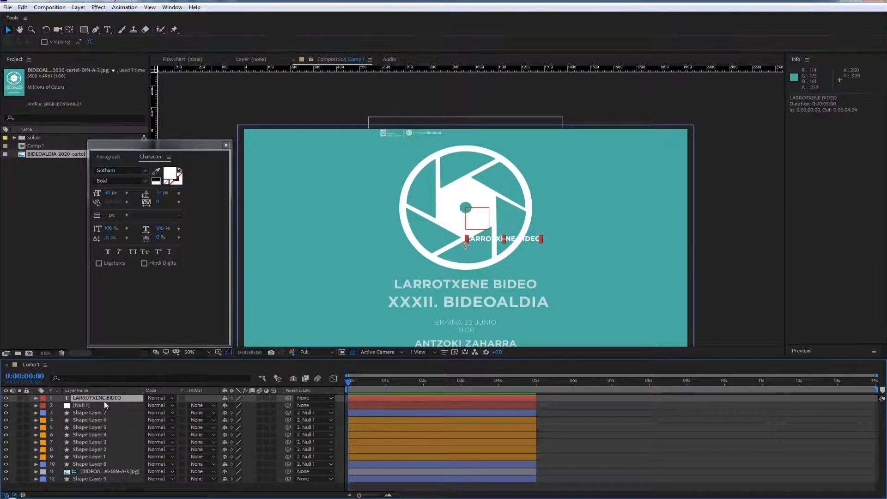
pyautogui.press('p')
pyautogui.moveTo(244, 406); pyautogui.dragTo(277, 405)
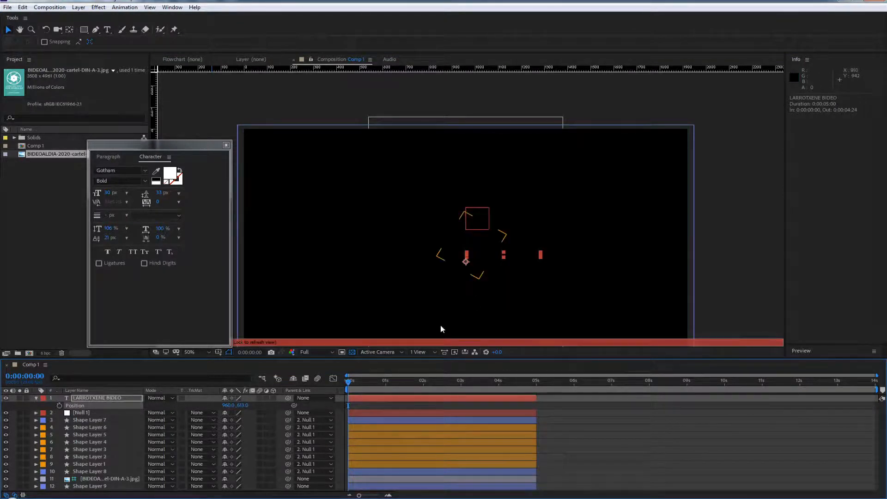
pyautogui.press('capslock')
pyautogui.moveTo(486, 258); pyautogui.dragTo(415, 289)
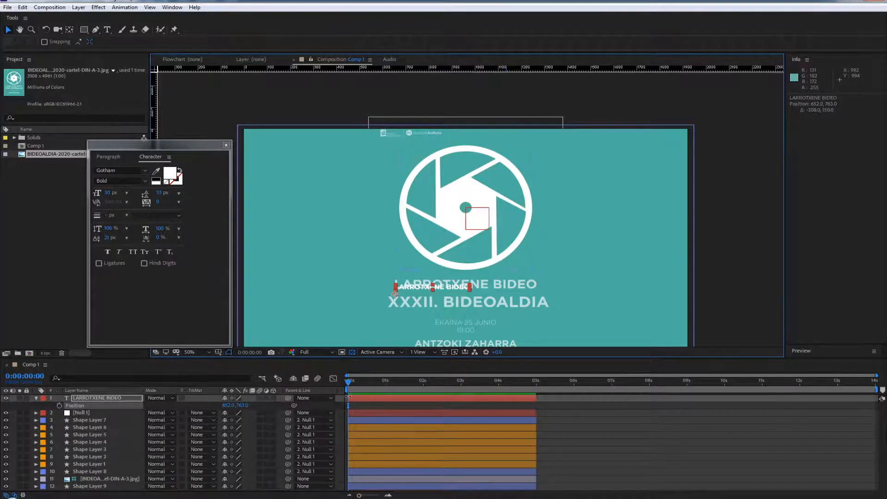
# Scrub through the timeline with the view refresh switched on and off, ending back at the first frame
pyautogui.moveTo(349, 381); pyautogui.dragTo(385, 381)
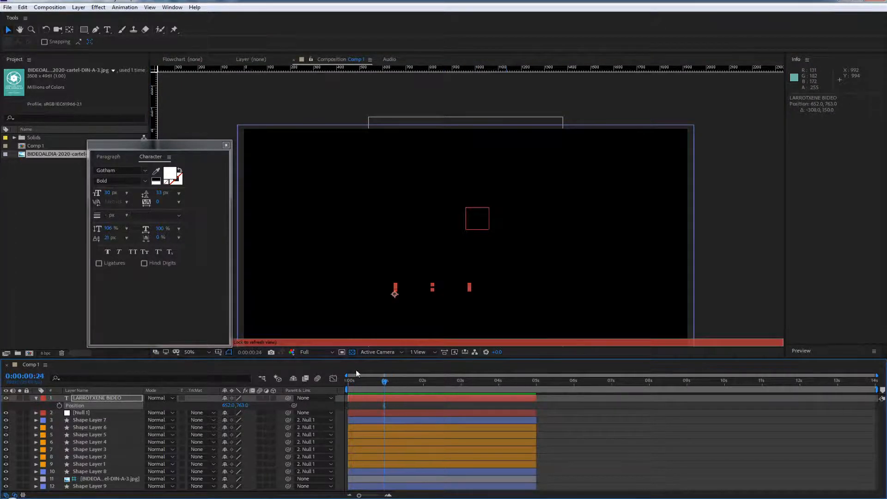
pyautogui.moveTo(174, 143); pyautogui.dragTo(143, 130)
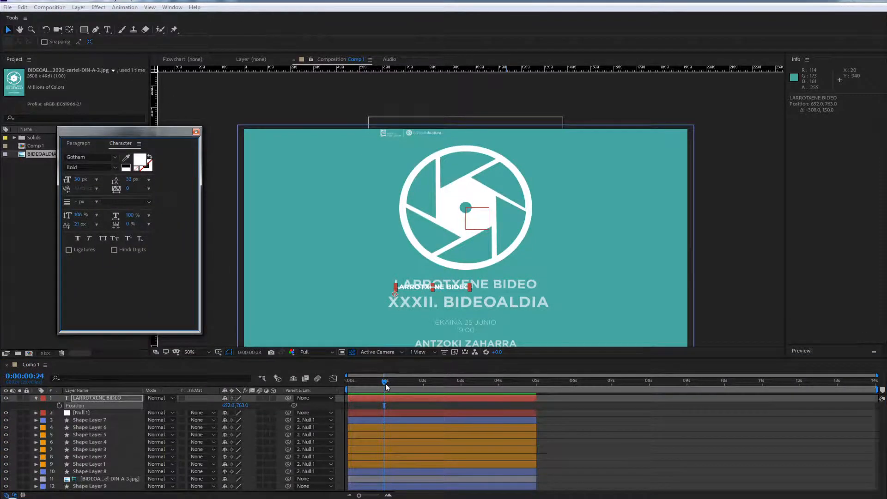
pyautogui.moveTo(387, 387); pyautogui.dragTo(380, 404)
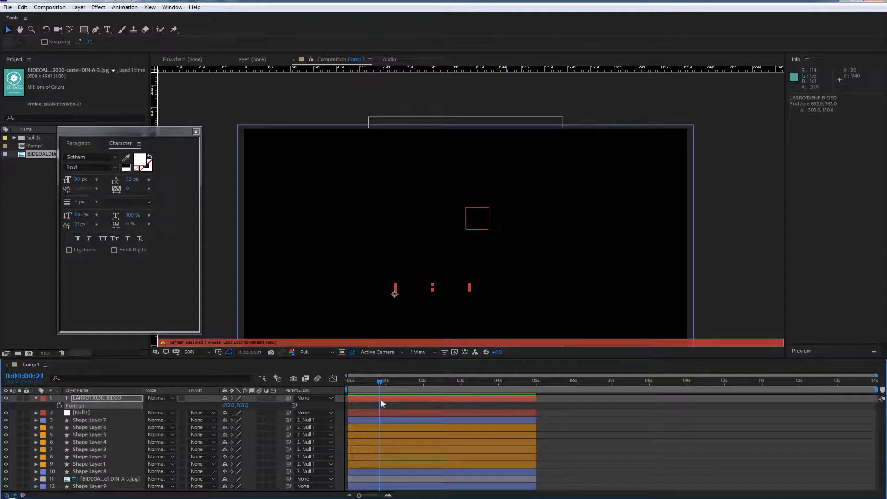
pyautogui.press('pageup')
pyautogui.press('pagedown')
pyautogui.press('capslock')
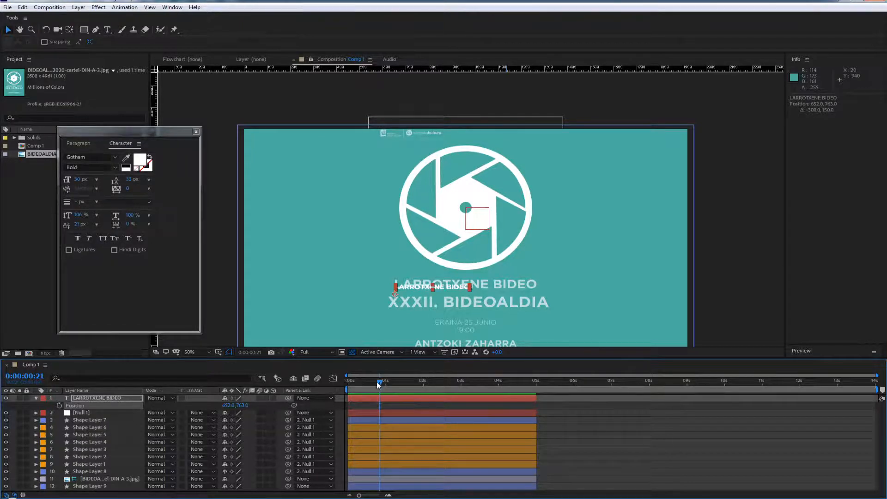
pyautogui.moveTo(378, 385)
pyautogui.mouseDown()
pyautogui.moveTo(361, 385)
pyautogui.moveTo(369, 383)
pyautogui.mouseUp()
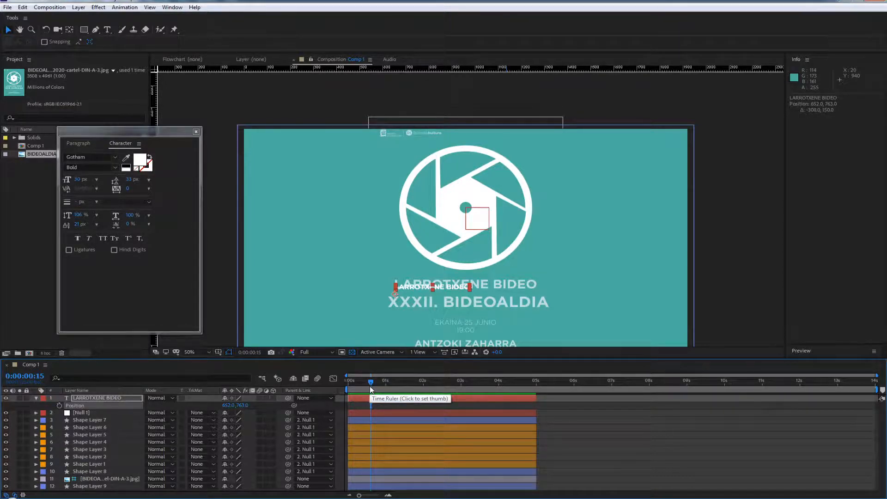
pyautogui.moveTo(376, 384); pyautogui.dragTo(430, 410)
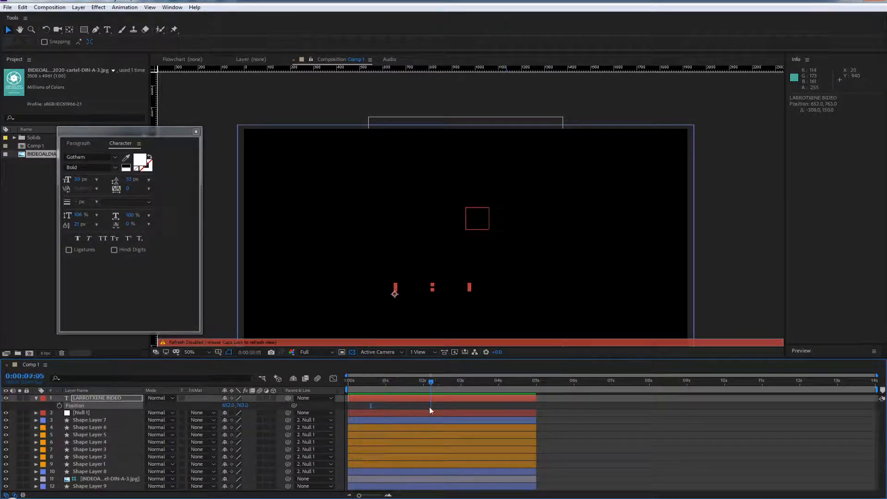
pyautogui.press('capslock')
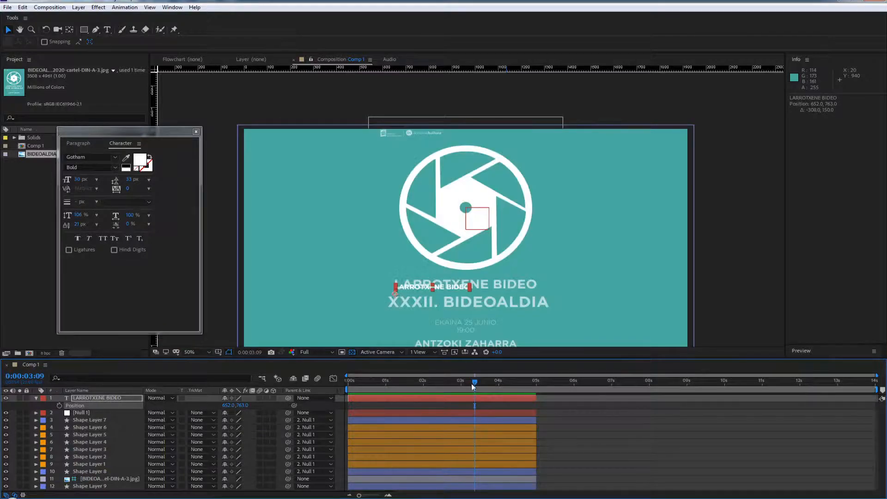
pyautogui.press('capslock')
pyautogui.moveTo(471, 385); pyautogui.dragTo(332, 389)
pyautogui.press('capslock')
# Enlarge the font size of the LARROTXENE BIDEO text until it spans the width of the poster's heading
pyautogui.press('.')
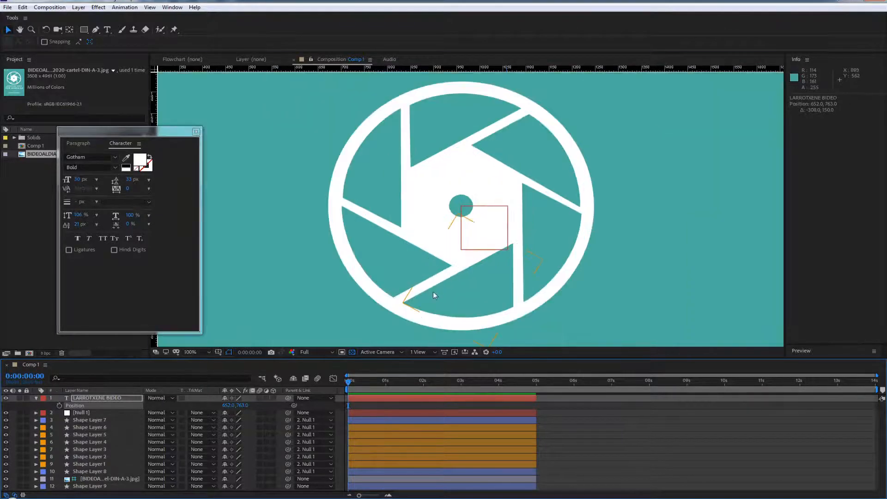
pyautogui.moveTo(429, 287); pyautogui.dragTo(416, 158)
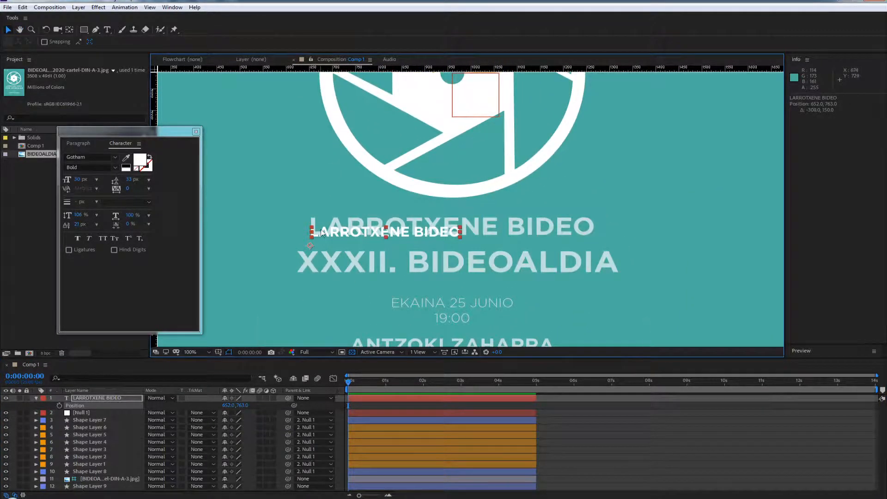
pyautogui.moveTo(86, 184); pyautogui.dragTo(92, 178)
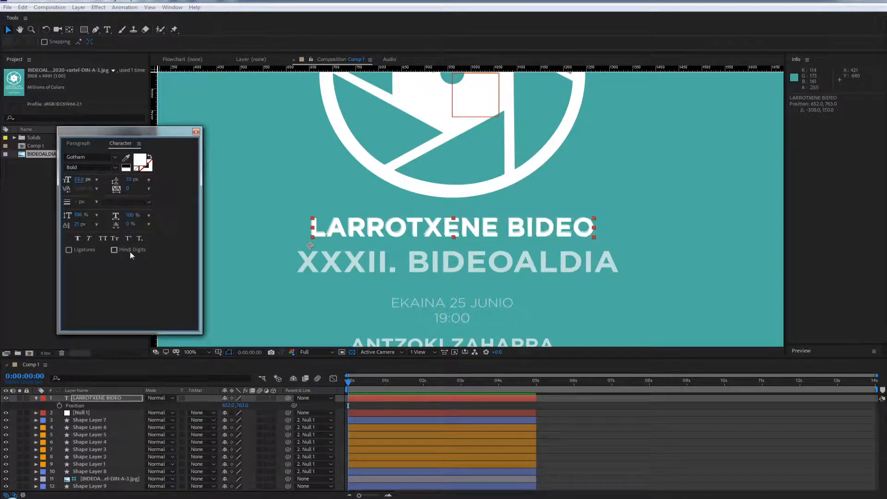
# Undo the last font size changes on LARROTXENE BIDEO back to 56 px and nudge the text up to 652, 761
pyautogui.hotkey('ctrl', 'z')
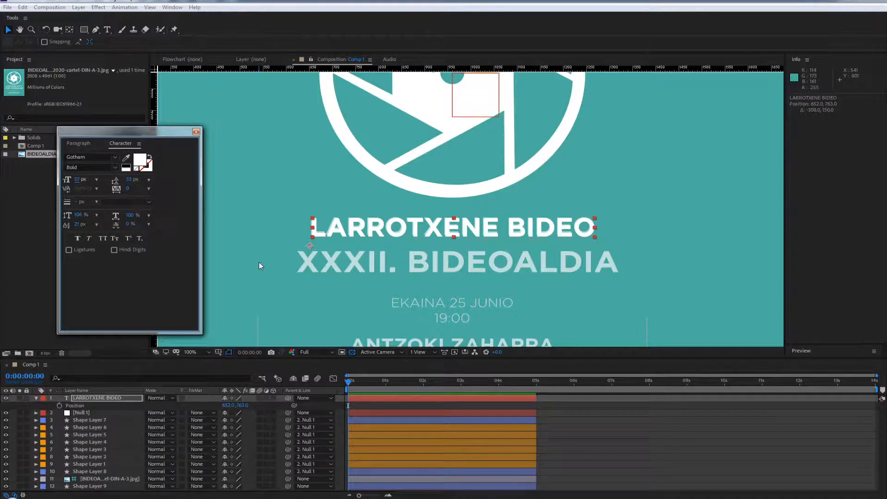
pyautogui.hotkey('ctrl', 'z')
pyautogui.click(95, 400)
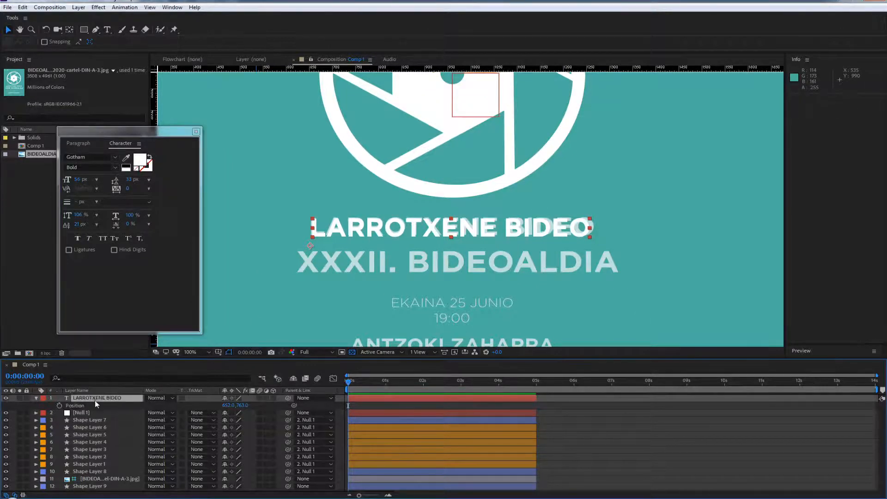
pyautogui.press('Left')
pyautogui.press('Up')
pyautogui.press('Right')
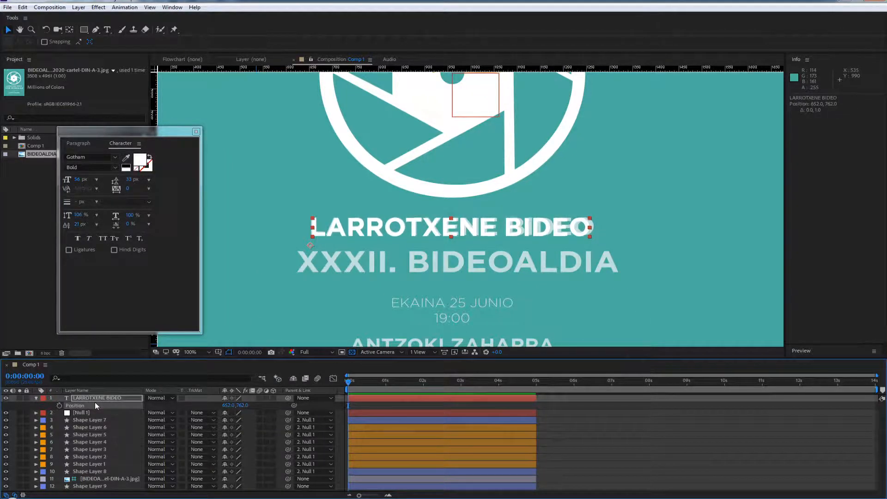
pyautogui.press('Up')
# Set the tracking of the LARROTXENE BIDEO text to 9 so its width matches the poster's heading
pyautogui.moveTo(127, 190); pyautogui.dragTo(212, 187)
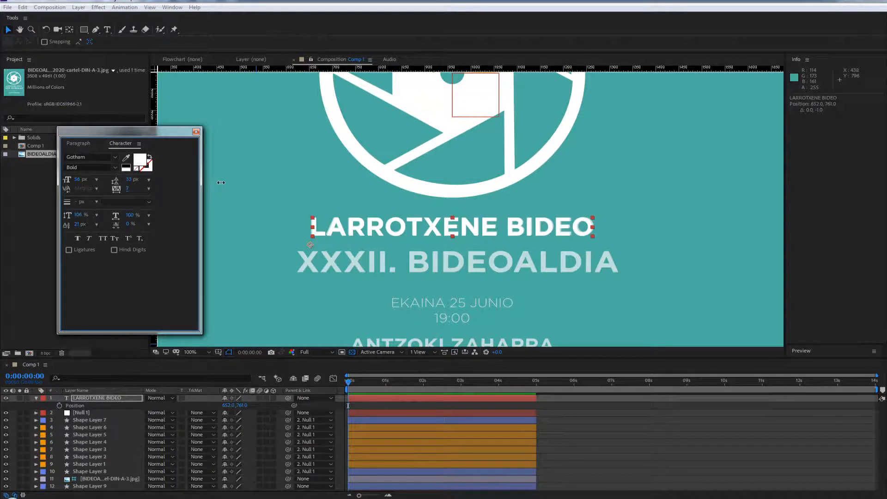
pyautogui.moveTo(239, 177); pyautogui.dragTo(278, 167)
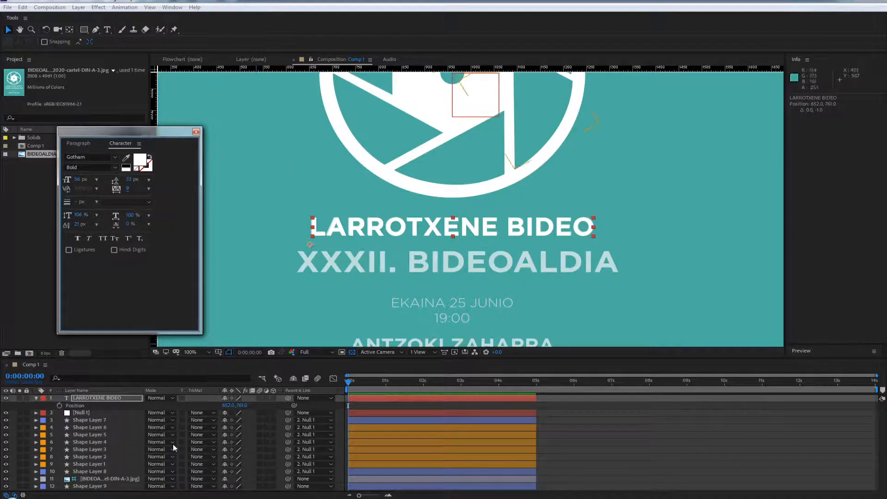
pyautogui.moveTo(165, 131); pyautogui.dragTo(143, 104)
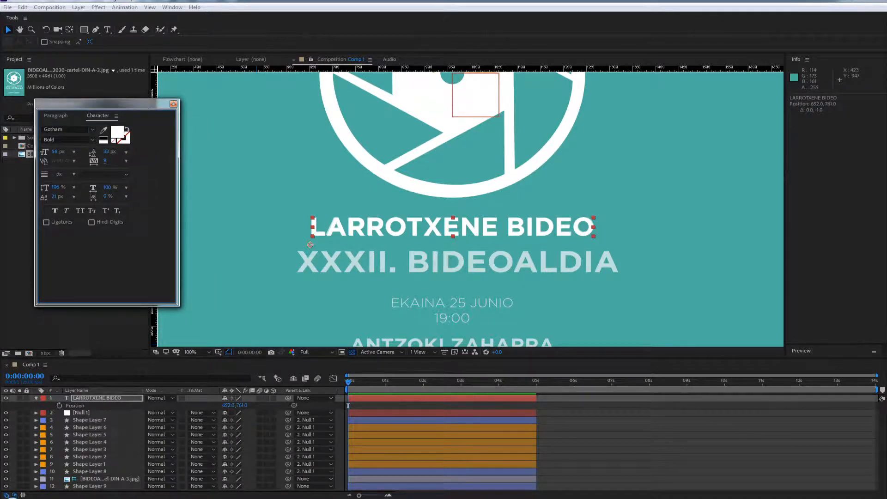
# Create a new text layer above LARROTXENE BIDEO and enter the text XXXII. BIDEOALDIA
pyautogui.click(88, 400)
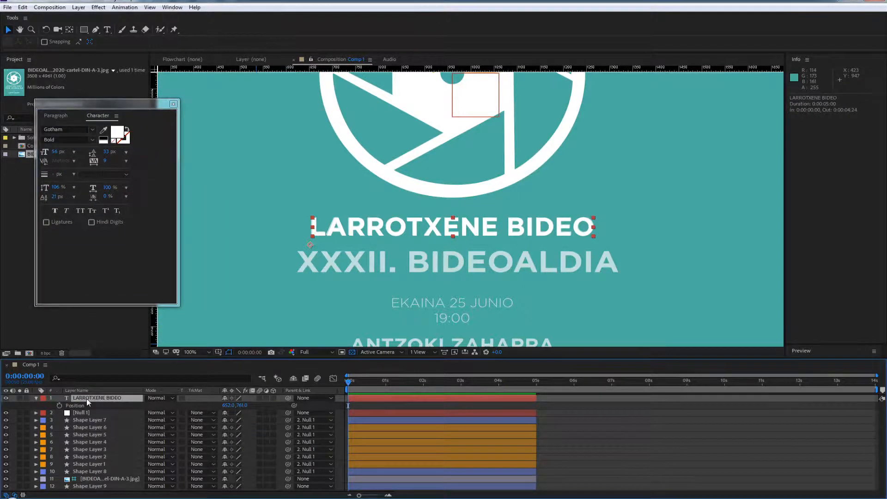
pyautogui.rightClick(27, 406)
pyautogui.moveTo(60, 310)
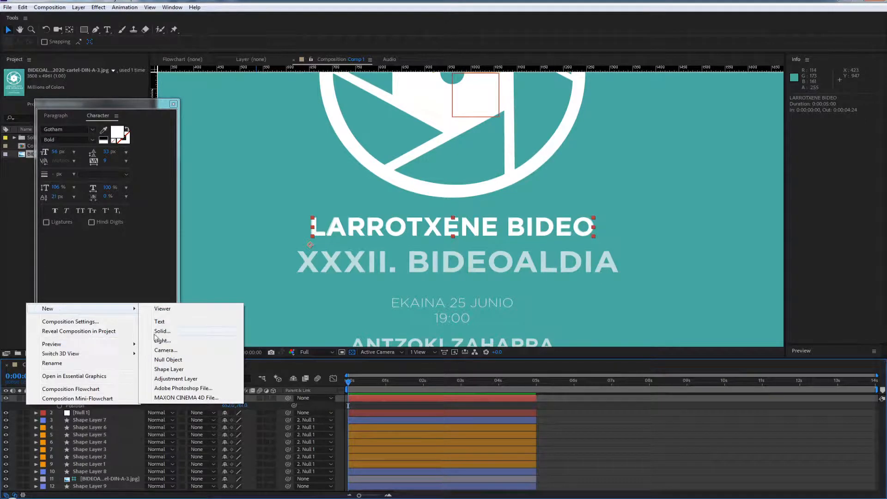
pyautogui.click(160, 322)
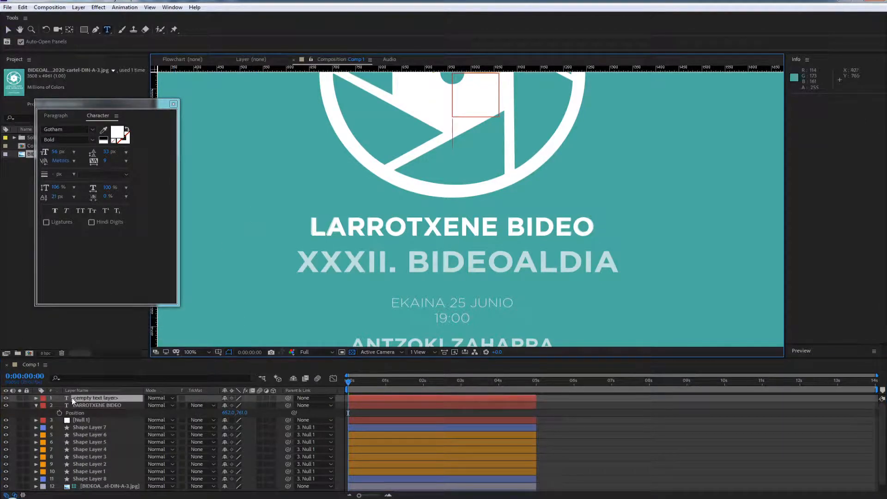
pyautogui.write('f')
pyautogui.press('BackSpace')
pyautogui.write('X')
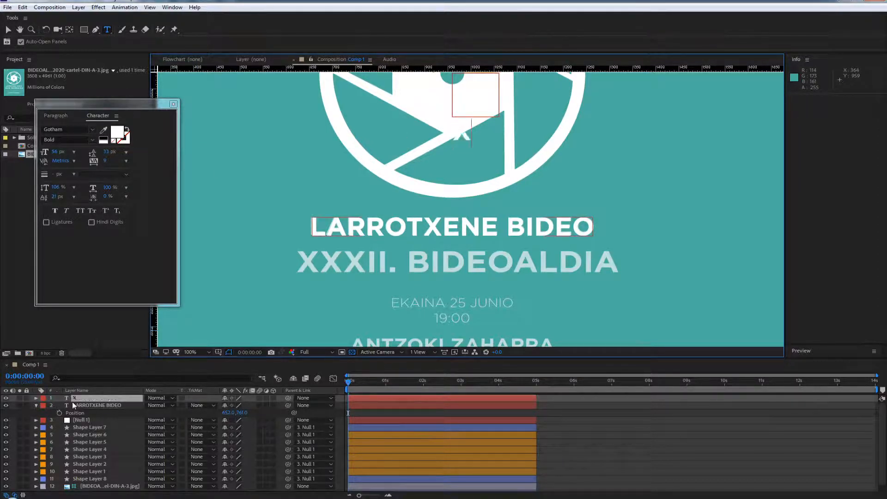
pyautogui.write('XXII')
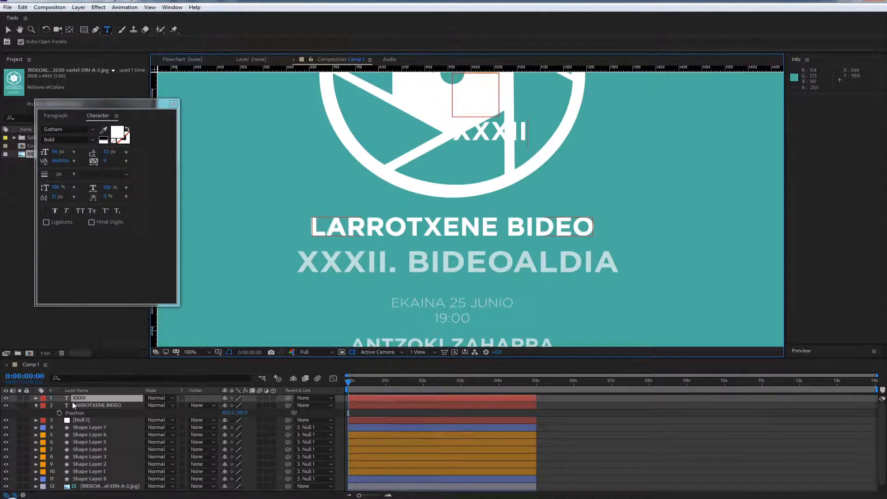
pyautogui.write('. BIDEO')
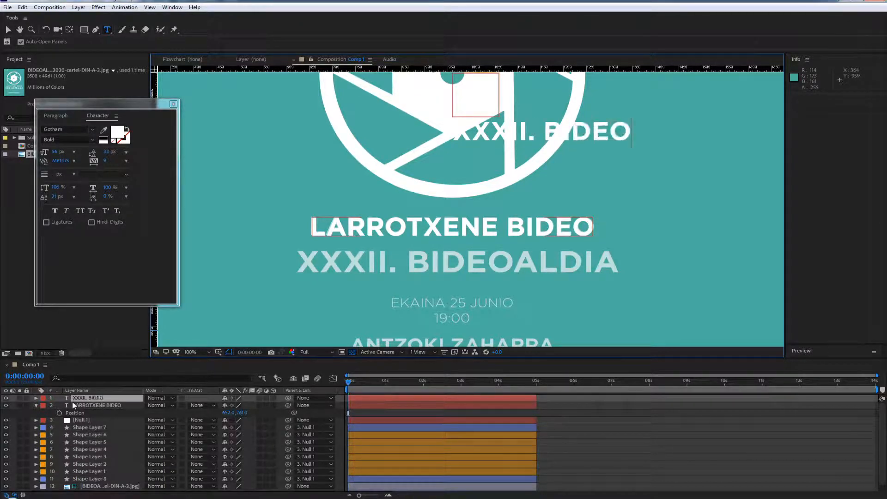
pyautogui.write('ALDIA')
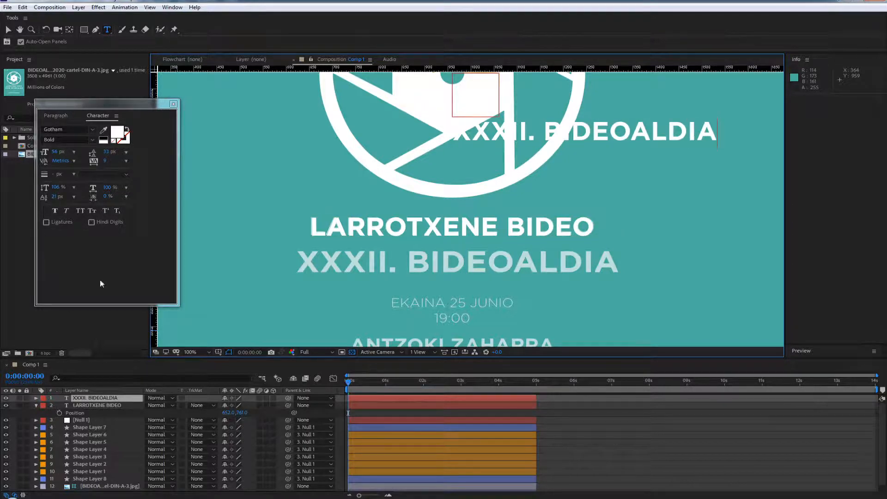
# Move the XXXII. BIDEOALDIA text to 623, 844 and match the poster's line with a 62.9 px font size and 59 tracking
pyautogui.click(8, 29)
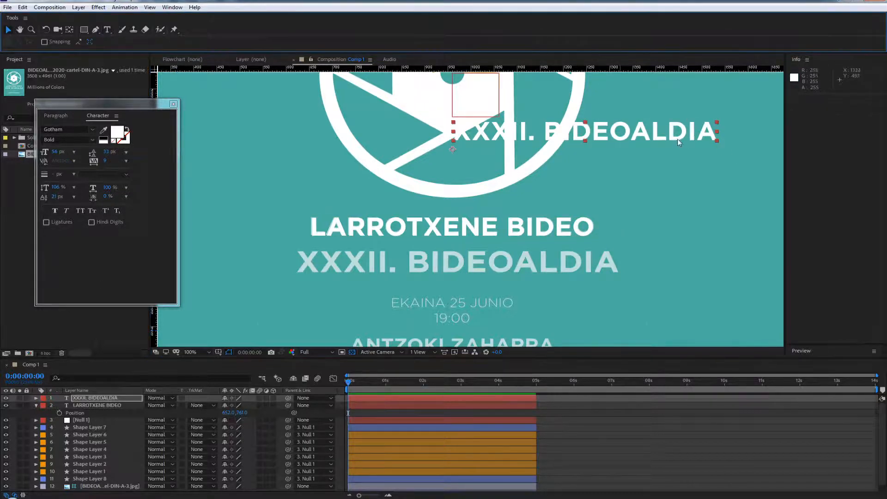
pyautogui.moveTo(678, 142); pyautogui.dragTo(454, 265)
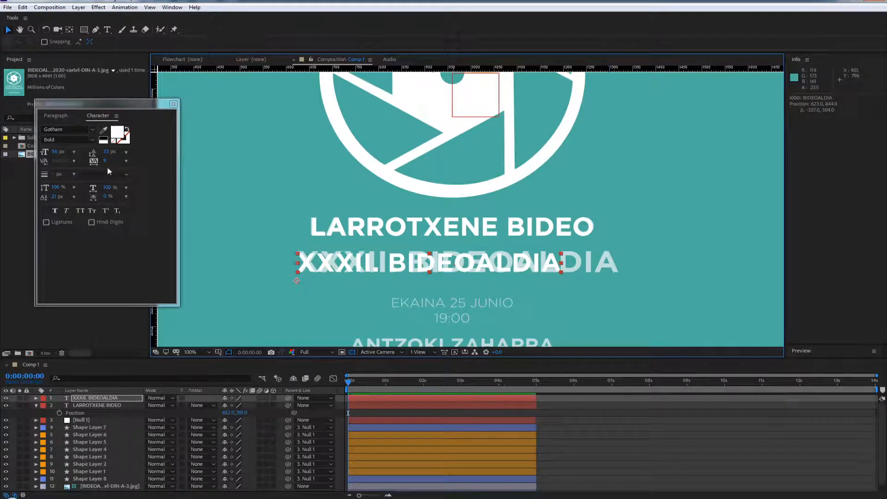
pyautogui.moveTo(57, 151); pyautogui.dragTo(464, 149)
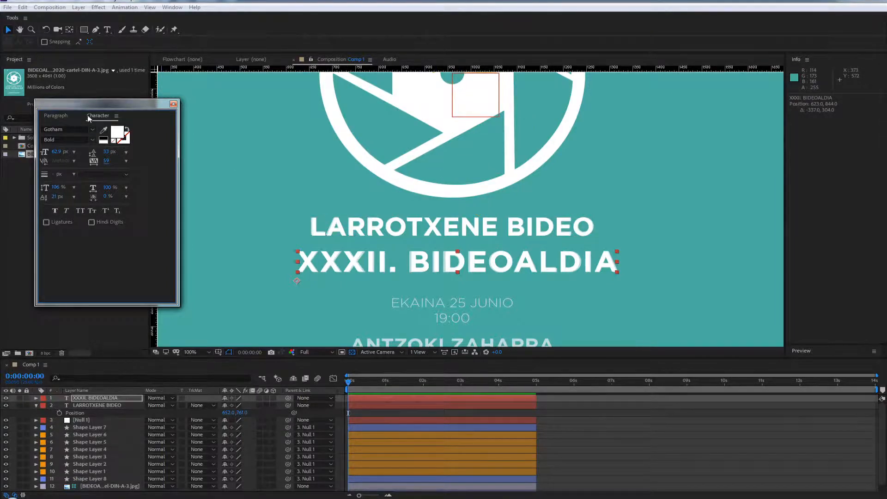
pyautogui.click(173, 104)
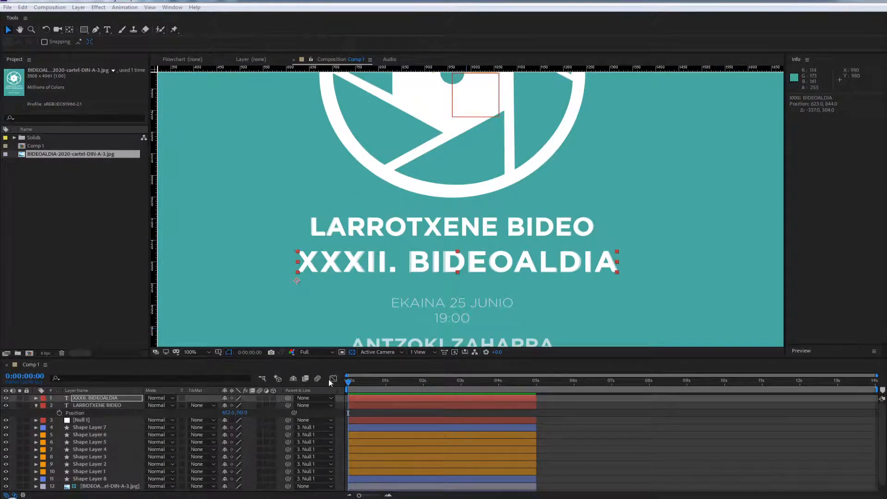
# Hide the poster guide layer and enlarge the timeline area until all thirteen layers fit
pyautogui.click(353, 381)
pyautogui.scroll(-2, 445, 225)
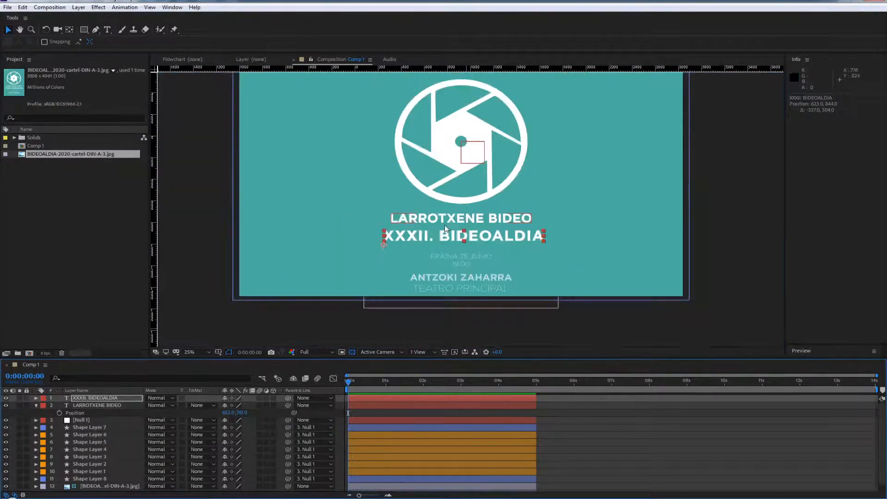
pyautogui.scroll(1, 403, 299)
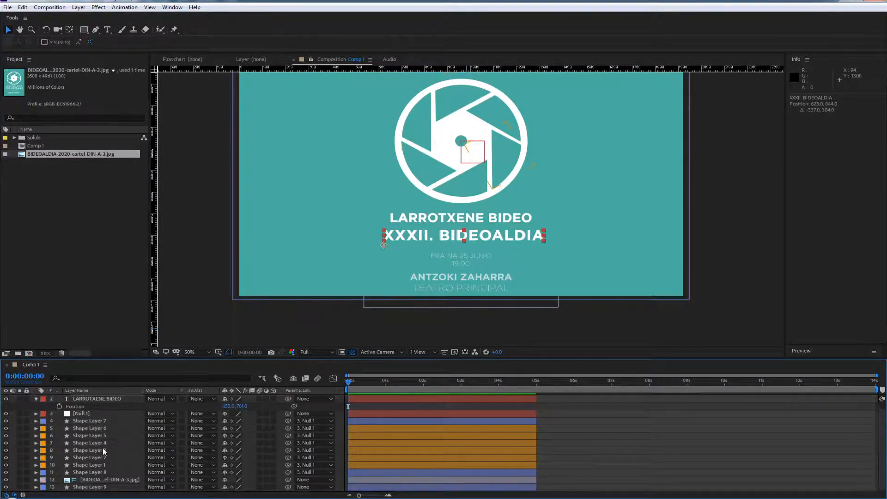
pyautogui.scroll(-1, 93, 490)
pyautogui.click(94, 481)
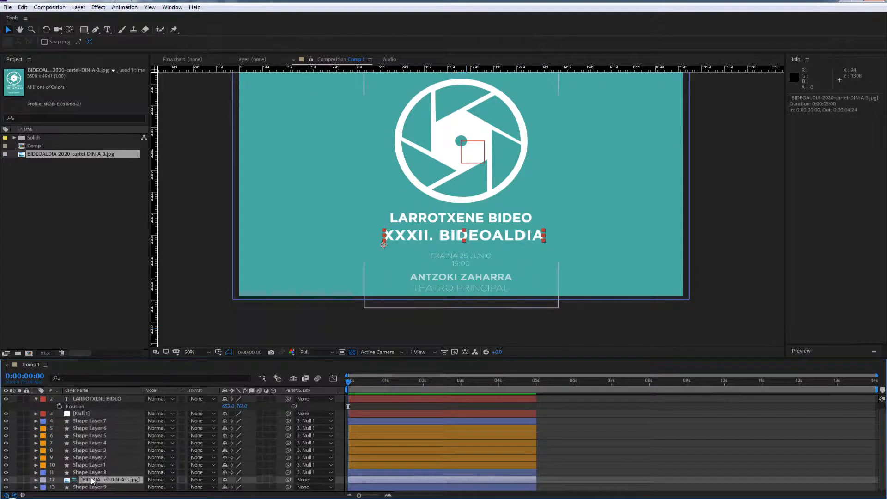
pyautogui.click(6, 479)
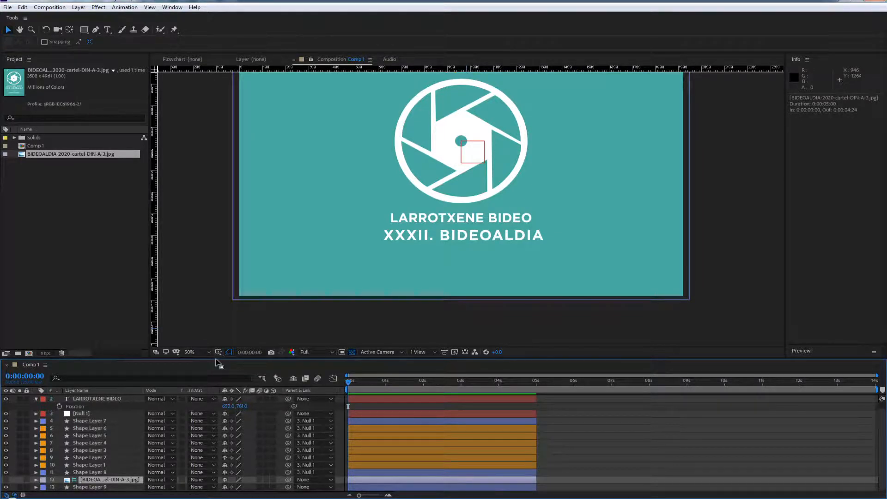
pyautogui.moveTo(216, 357); pyautogui.dragTo(226, 317)
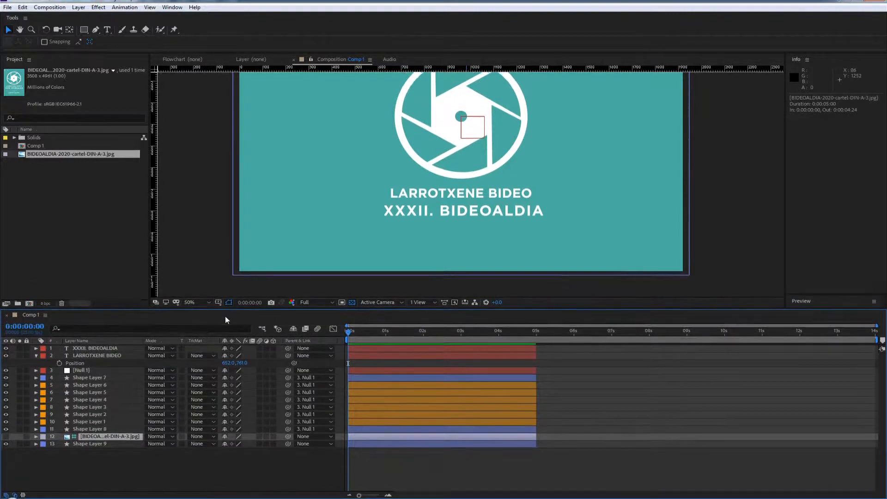
# Hide both text layers and shift them together in time to start at 0:00:05:07
pyautogui.click(80, 372)
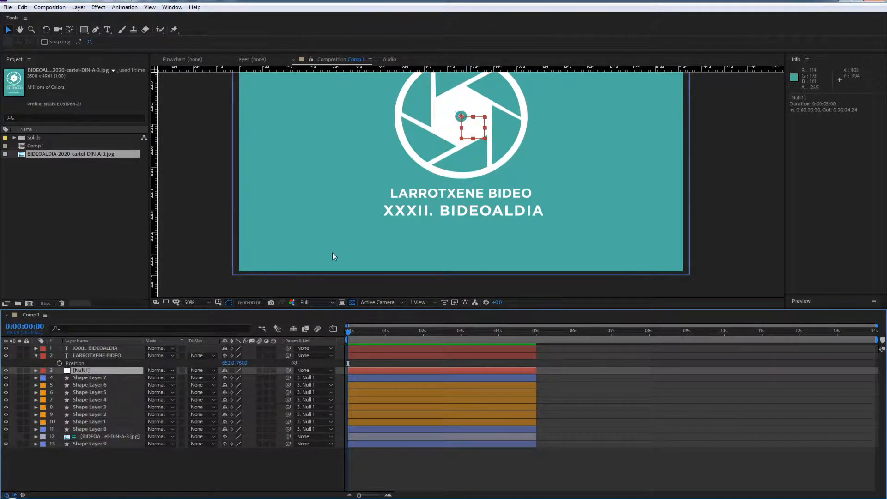
pyautogui.click(6, 349)
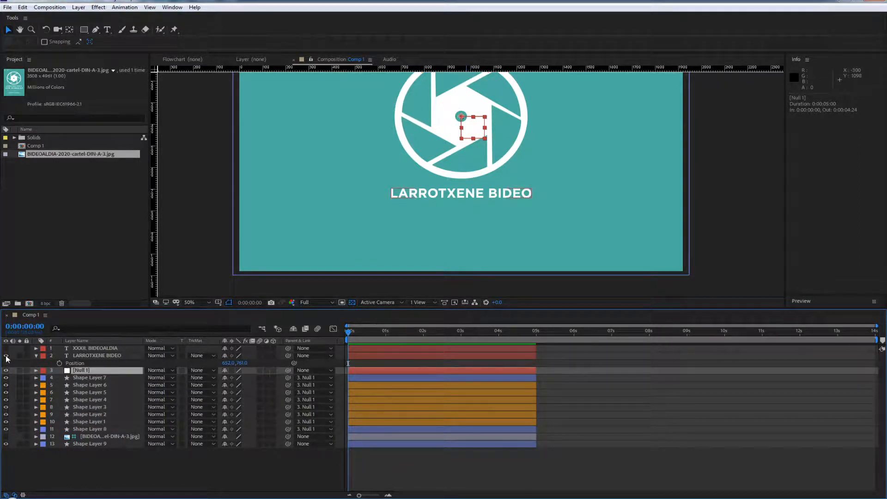
pyautogui.click(6, 356)
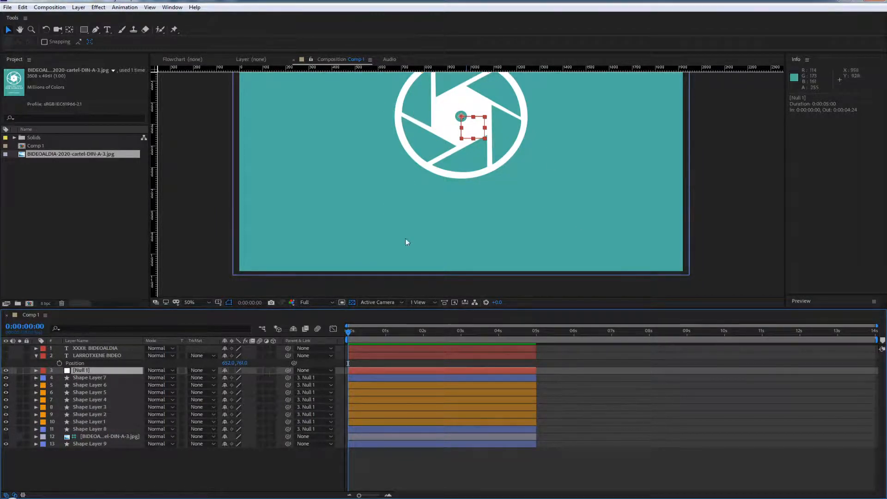
pyautogui.click(369, 355)
pyautogui.keyDown('shift'); pyautogui.click(373, 348); pyautogui.keyUp('shift')
pyautogui.moveTo(368, 346); pyautogui.dragTo(568, 342)
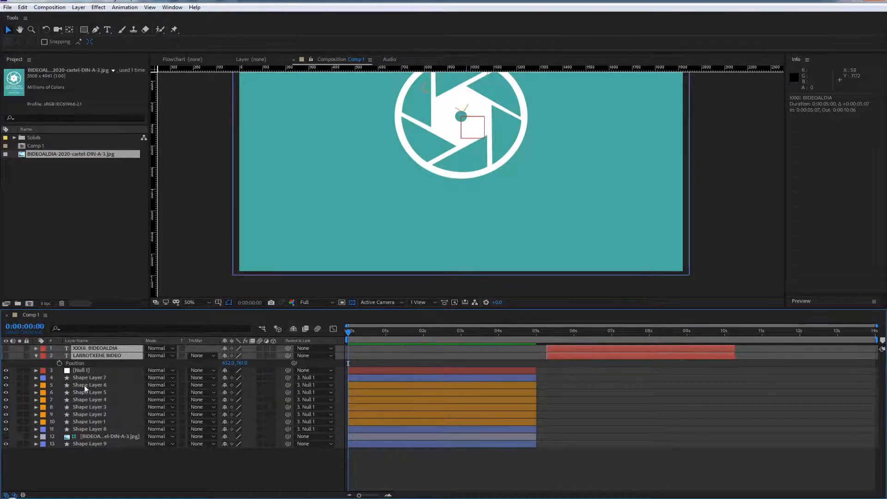
# Reveal the Position and Scale properties of the Null 1 layer
pyautogui.click(79, 373)
pyautogui.press('p')
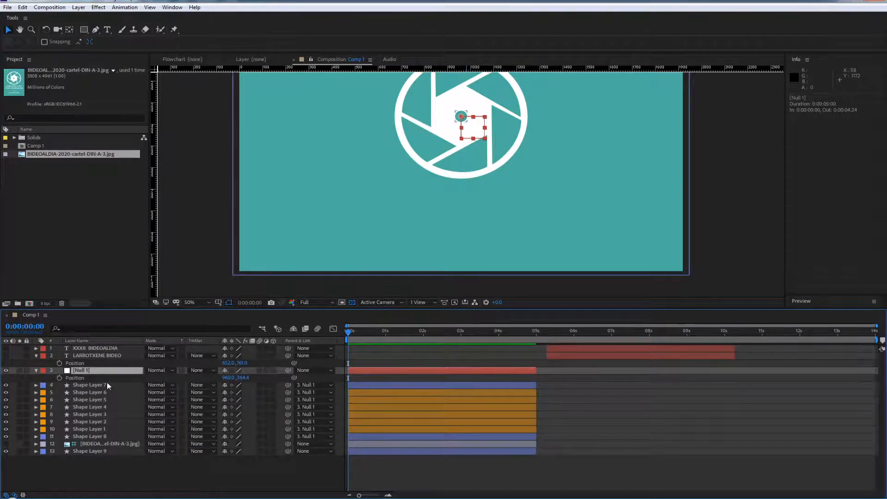
pyautogui.hotkey('shift', 's')
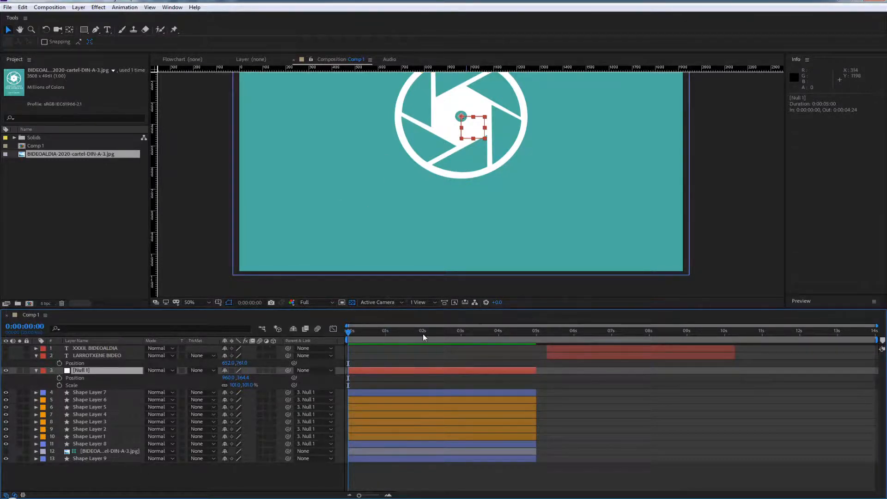
# Select Null 1 with the logo's shape layers and set the current time to their last frame, 0:00:04:24
pyautogui.moveTo(423, 333); pyautogui.dragTo(498, 335)
pyautogui.click(90, 445)
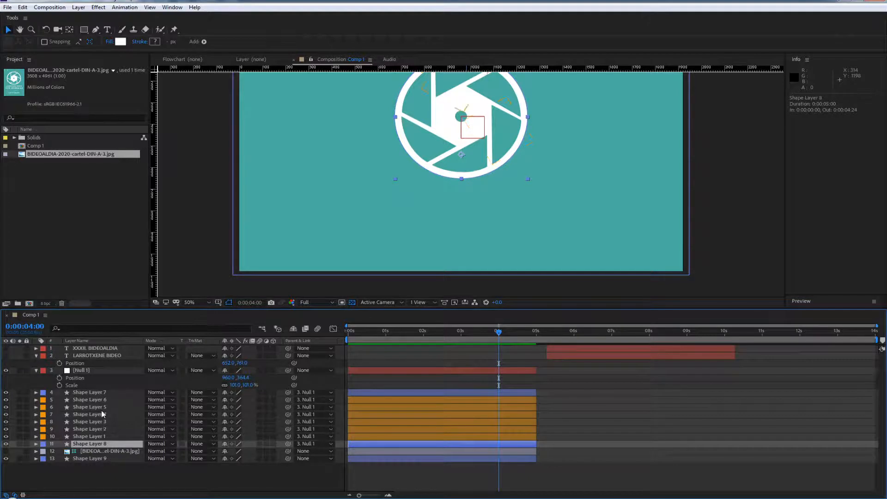
pyautogui.keyDown('shift'); pyautogui.click(90, 373); pyautogui.keyUp('shift')
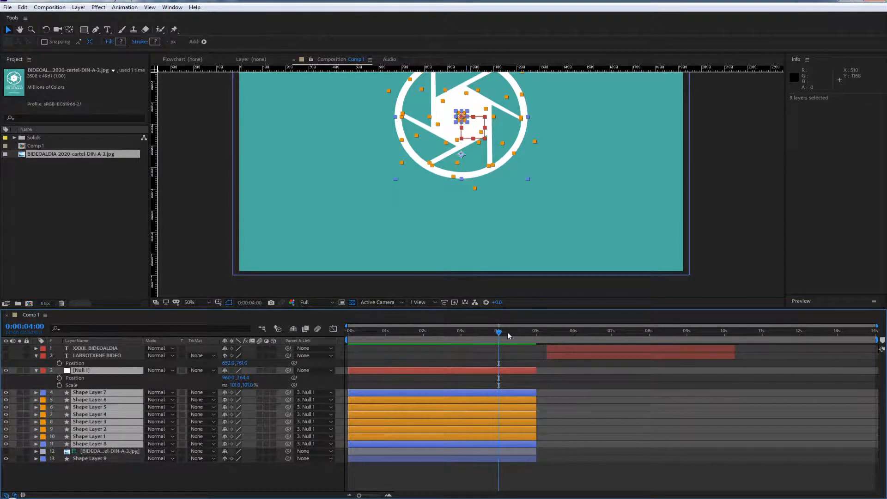
pyautogui.click(536, 331)
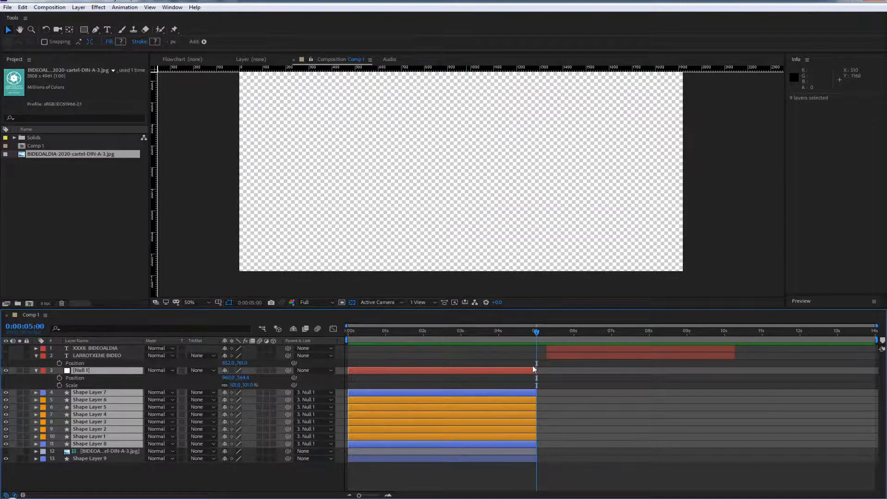
pyautogui.press('pageup')
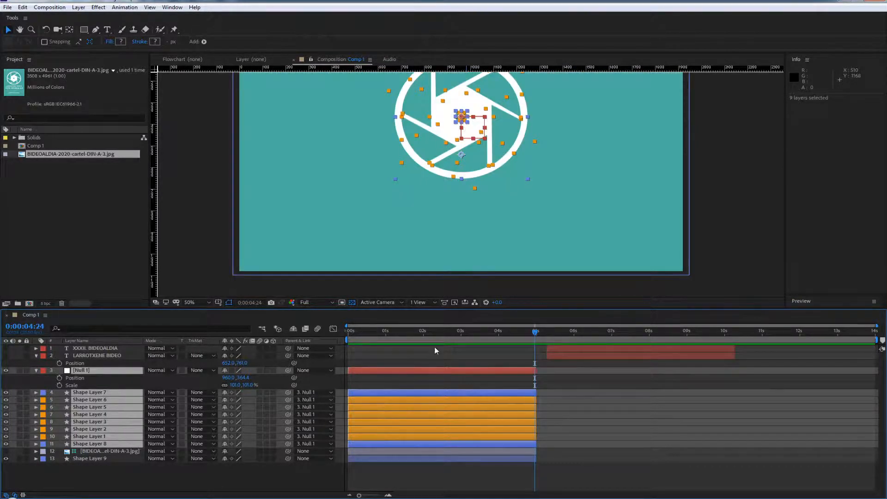
# Reveal only the Position property of Null 1 and Shape Layers 1 to 8, and enlarge the timeline area to fit them
pyautogui.click(112, 379)
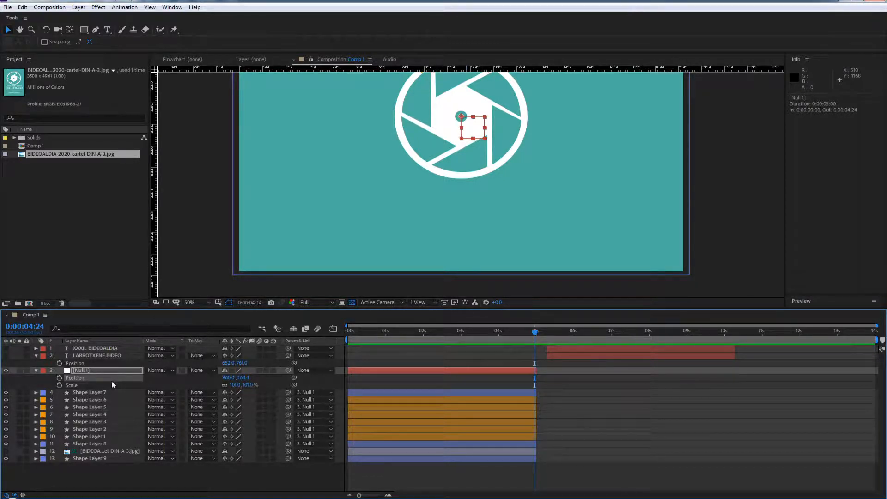
pyautogui.press('h')
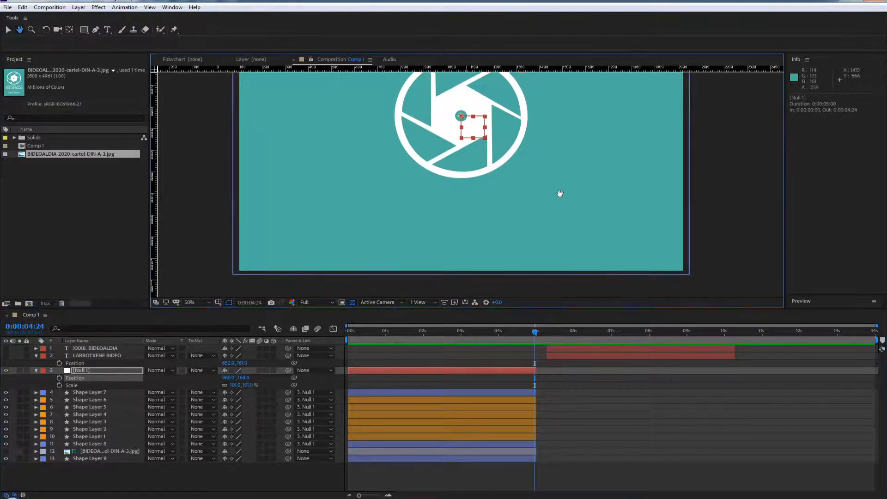
pyautogui.moveTo(559, 192); pyautogui.dragTo(541, 239)
pyautogui.press('v')
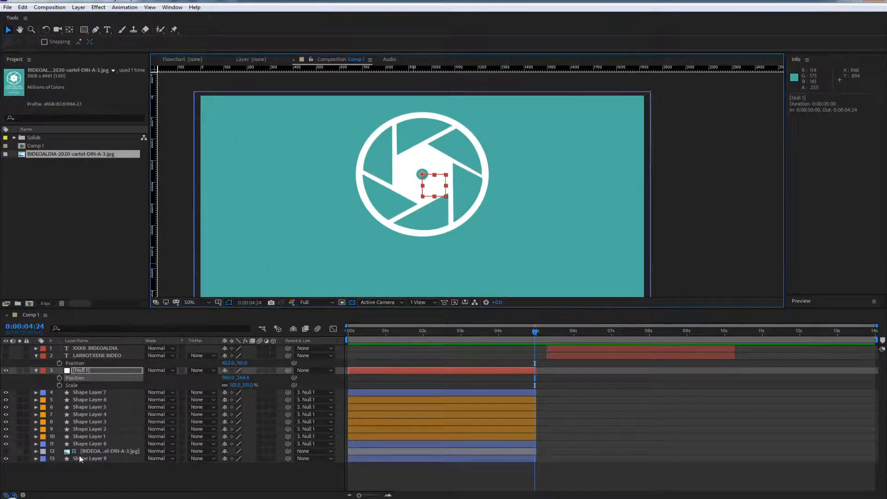
pyautogui.keyDown('shift'); pyautogui.click(93, 443); pyautogui.keyUp('shift')
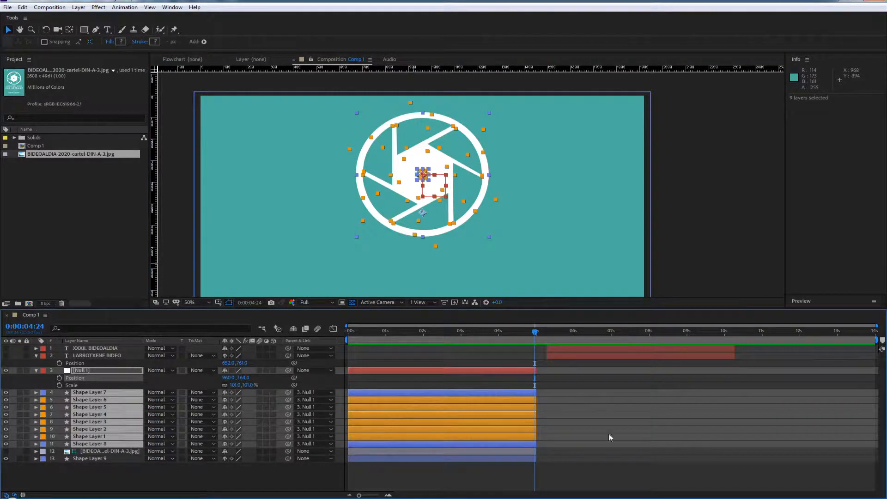
pyautogui.press('u')
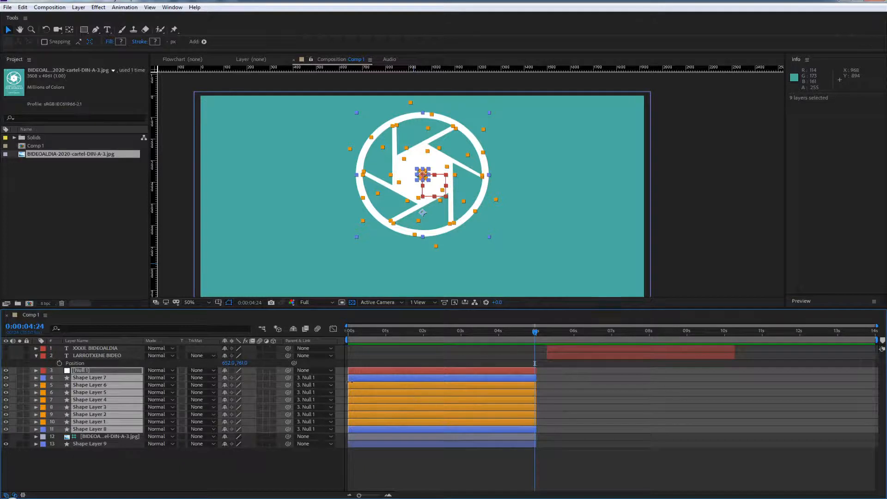
pyautogui.press('p')
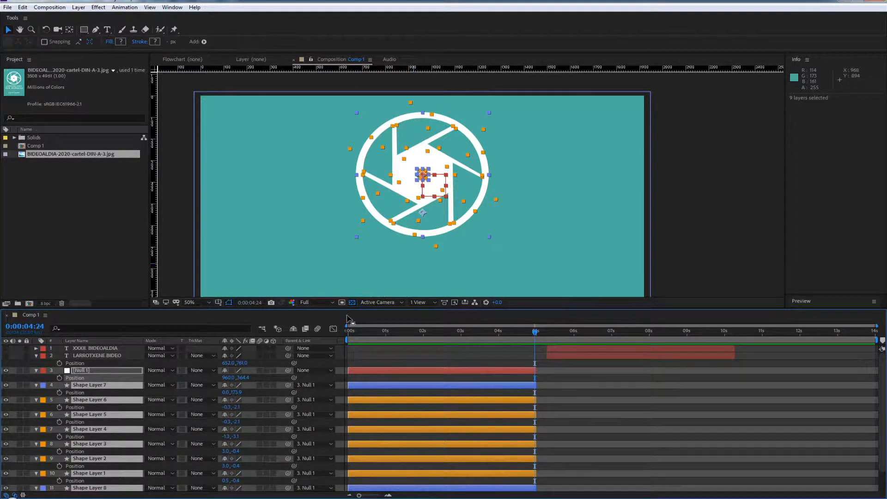
pyautogui.moveTo(325, 311); pyautogui.dragTo(325, 263)
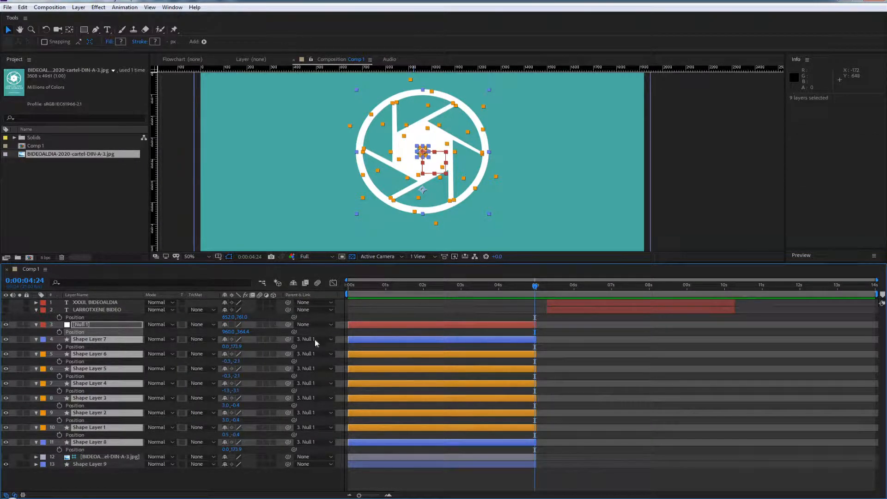
# Turn Null 1 and Shape Layers 1 to 8 into 3D layers, and leave only Null 1 selected
pyautogui.click(273, 326)
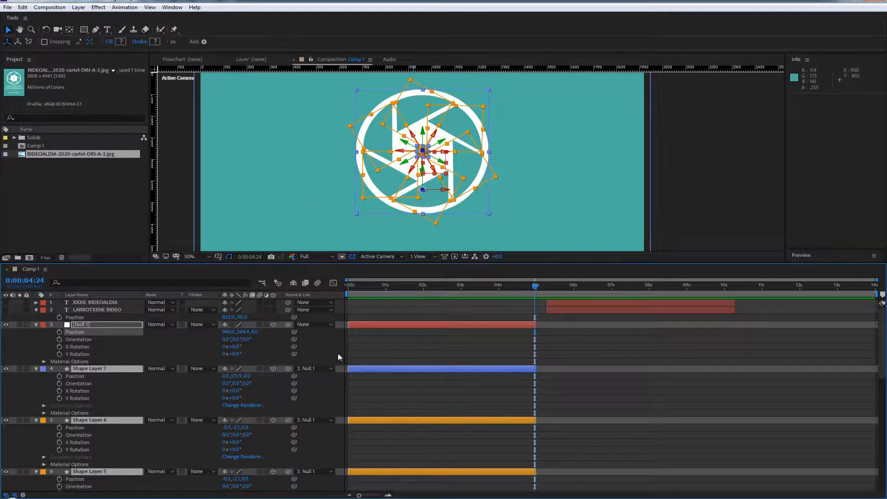
pyautogui.click(414, 344)
pyautogui.click(472, 327)
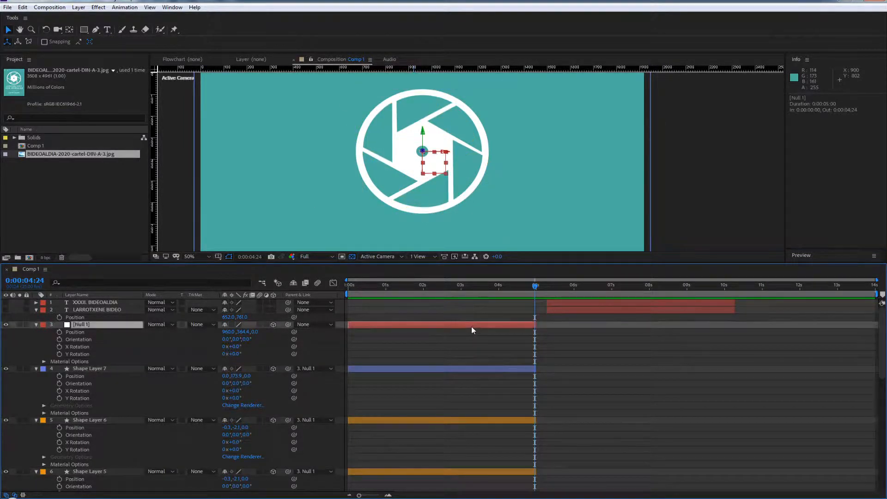
# Try moving Null 1 along its Z position to bring the logo nearer or farther, undoing each change
pyautogui.scroll(4, 470, 161)
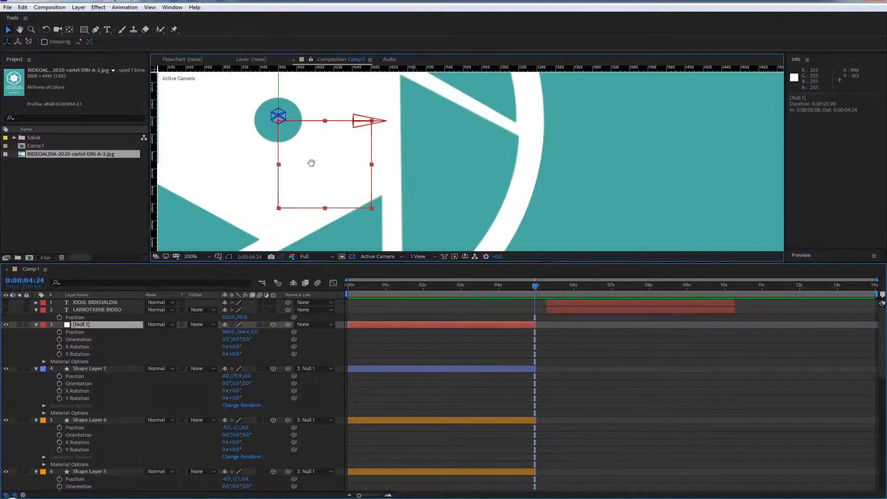
pyautogui.moveTo(311, 163); pyautogui.dragTo(384, 215)
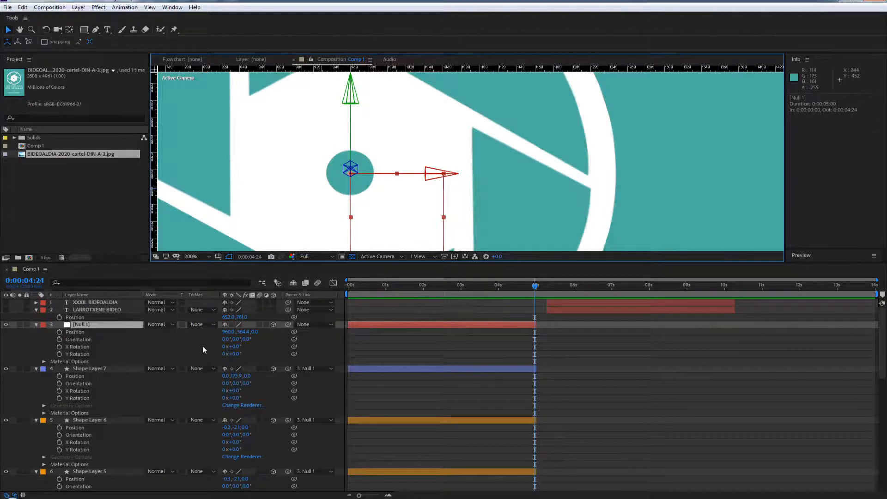
pyautogui.moveTo(256, 332); pyautogui.dragTo(230, 334)
pyautogui.hotkey('ctrl', 'z')
pyautogui.scroll(-3, 396, 179)
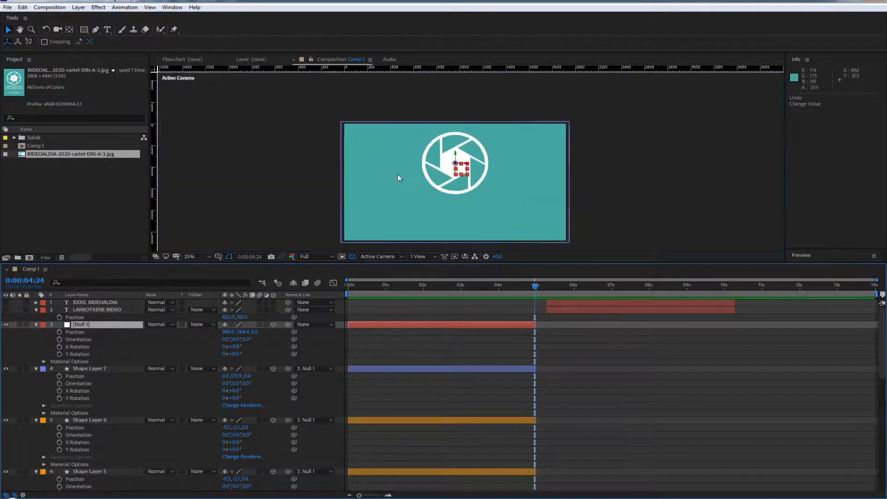
pyautogui.moveTo(253, 332); pyautogui.dragTo(176, 333)
pyautogui.moveTo(566, 159); pyautogui.dragTo(187, 230)
pyautogui.hotkey('ctrl', 'z')
# Try a 42° X Rotation and a different Z position in Null 1's Transform properties, and undo both changes
pyautogui.doubleClick(35, 325)
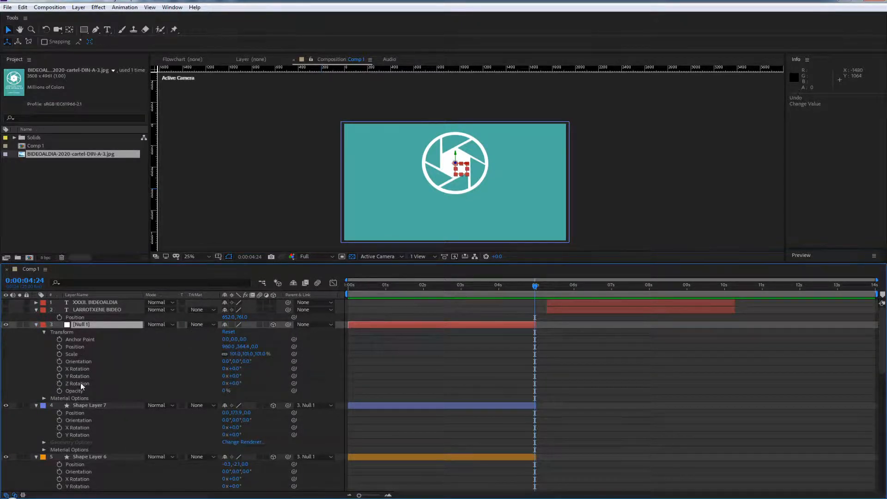
pyautogui.moveTo(233, 368); pyautogui.dragTo(286, 387)
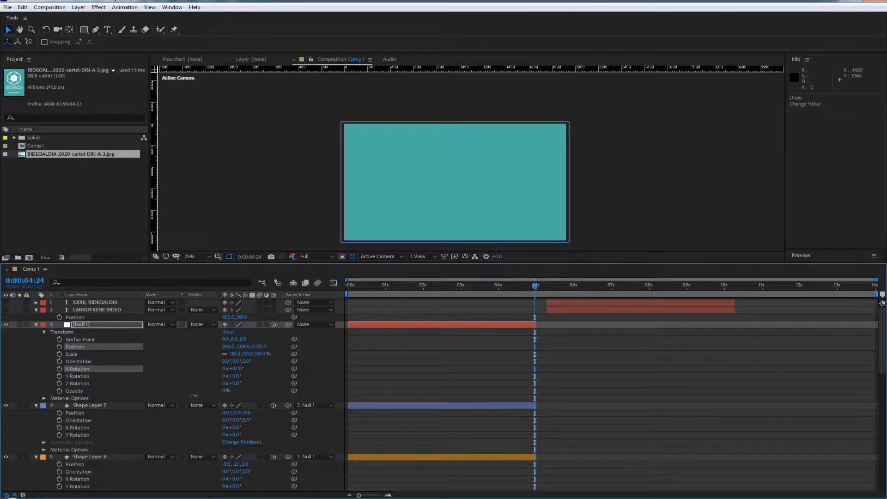
pyautogui.moveTo(552, 327); pyautogui.dragTo(654, 345)
pyautogui.hotkey('ctrl', 'z')
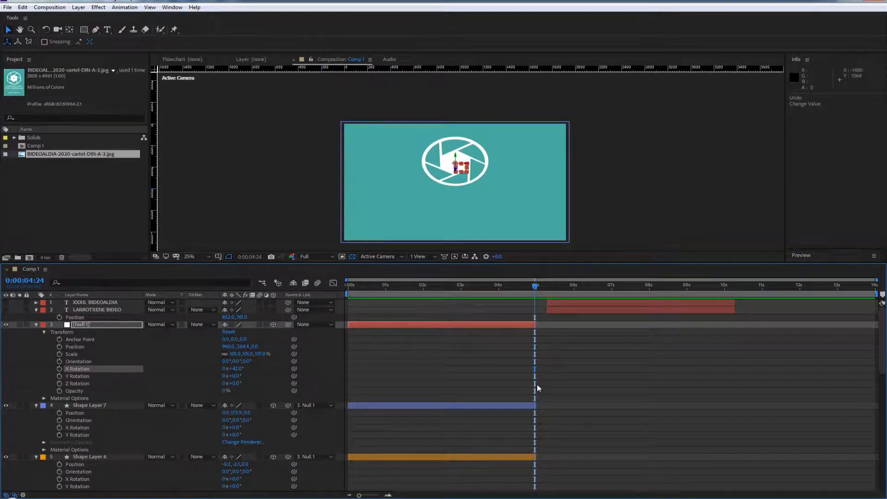
pyautogui.hotkey('ctrl', 'z')
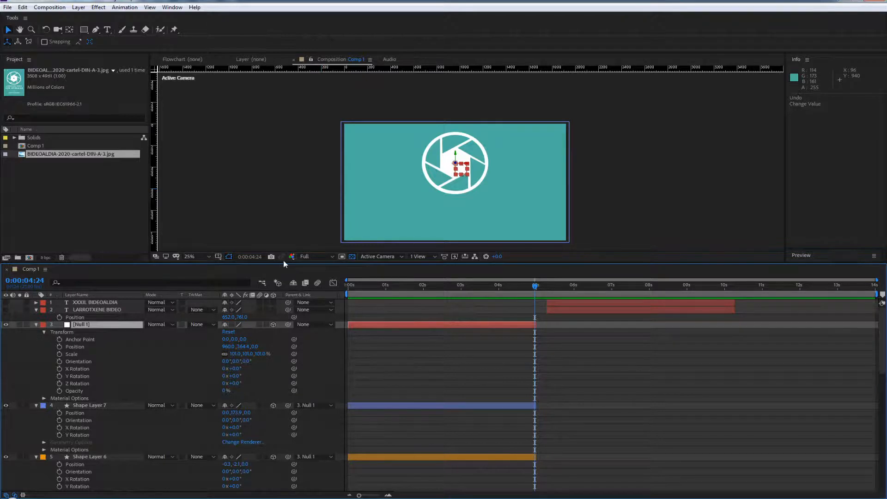
# Enlarge the timeline area further and parent Shape Layer 1 to Shape Layer 2
pyautogui.moveTo(284, 264); pyautogui.dragTo(295, 215)
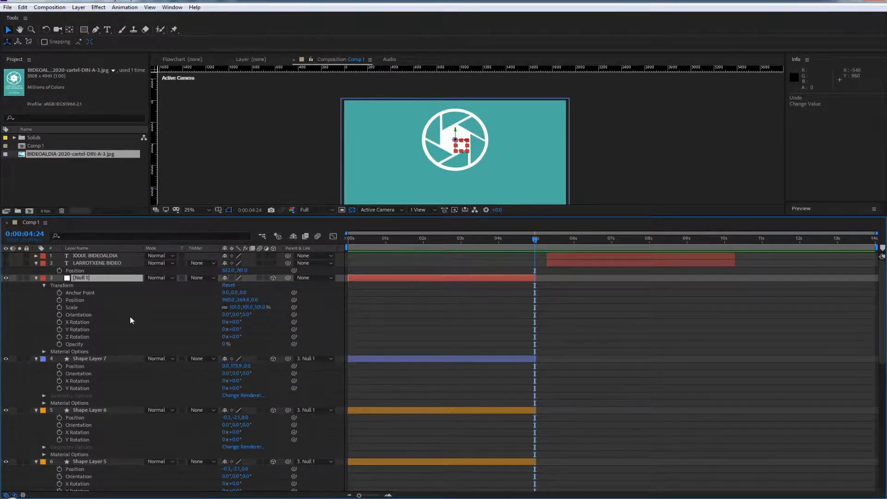
pyautogui.scroll(-10, 246, 373)
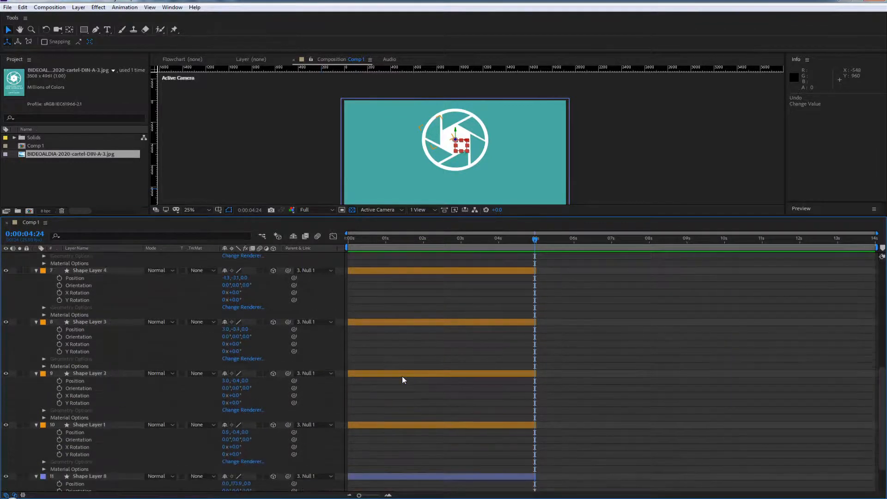
pyautogui.scroll(-2, 402, 376)
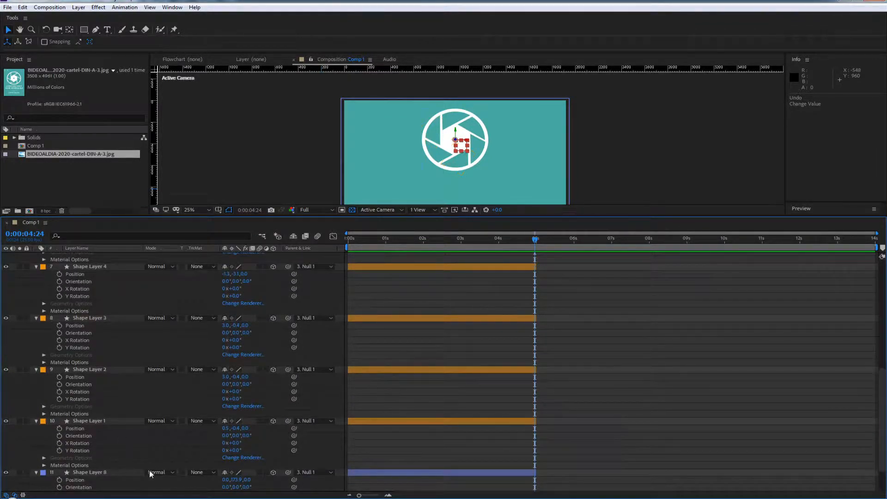
pyautogui.click(91, 420)
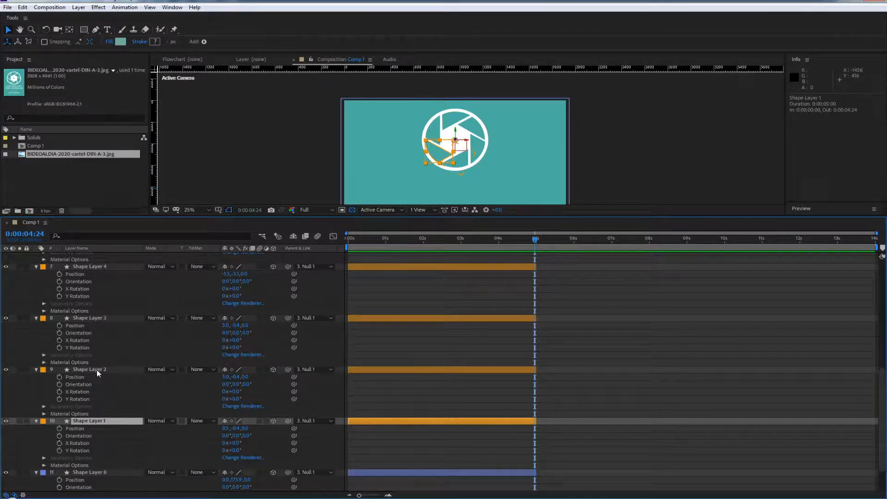
pyautogui.click(285, 413)
pyautogui.moveTo(287, 421); pyautogui.dragTo(106, 370)
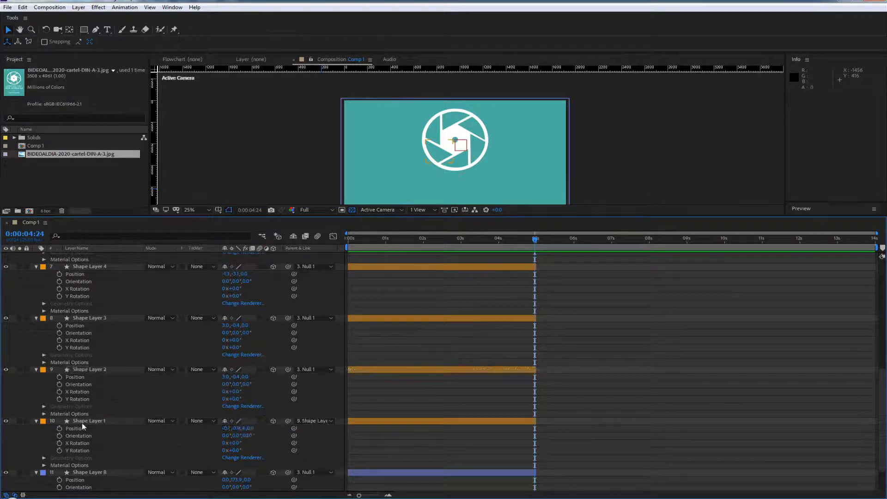
# Parent Shape Layer 2 to Shape Layer 3, and Shape Layer 3 to Shape Layer 4
pyautogui.click(91, 368)
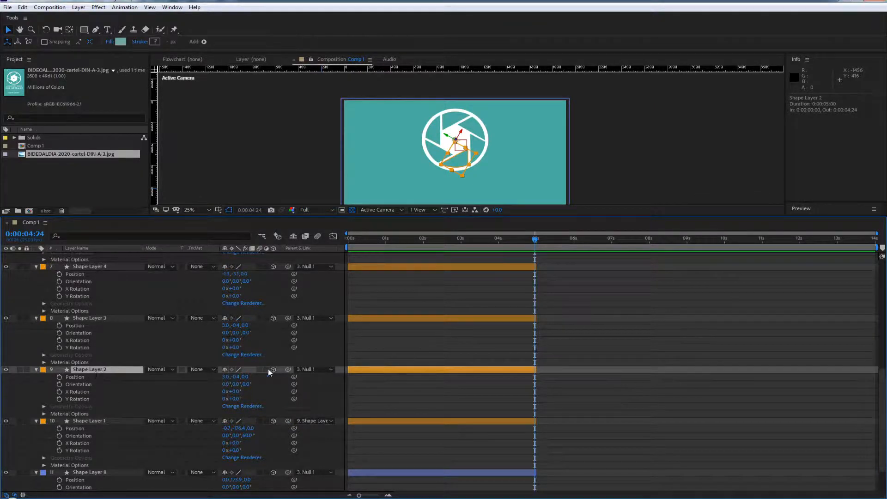
pyautogui.moveTo(289, 368); pyautogui.dragTo(96, 321)
pyautogui.moveTo(291, 317); pyautogui.dragTo(96, 265)
pyautogui.click(96, 266)
pyautogui.scroll(4, 140, 318)
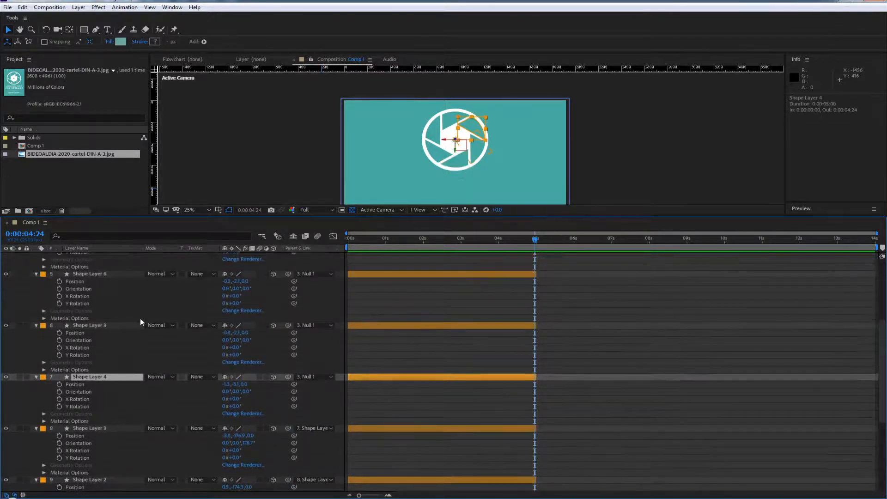
# Parent Shape Layer 4 to Shape Layer 5 and Shape Layer 5 to Shape Layer 6, with Null 1 as Shape Layer 6's parent
pyautogui.moveTo(288, 376); pyautogui.dragTo(93, 325)
pyautogui.moveTo(289, 324); pyautogui.dragTo(95, 277)
pyautogui.click(95, 277)
pyautogui.scroll(4, 139, 359)
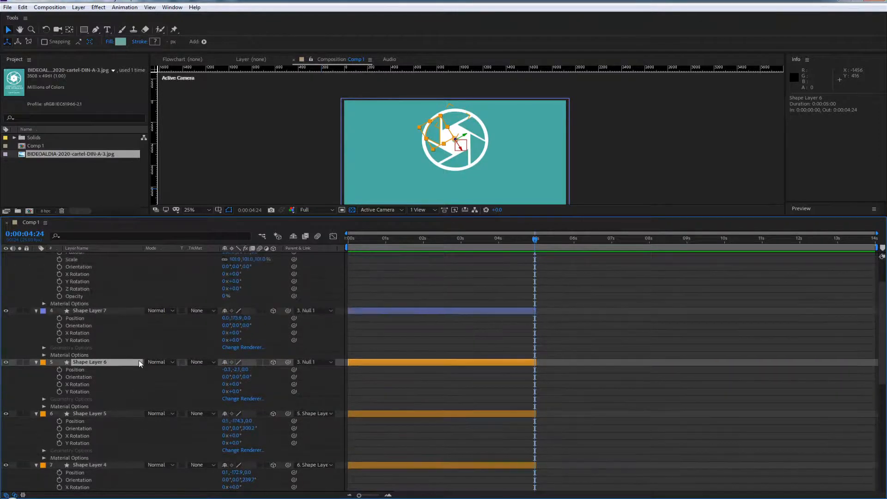
pyautogui.moveTo(291, 384); pyautogui.dragTo(121, 265)
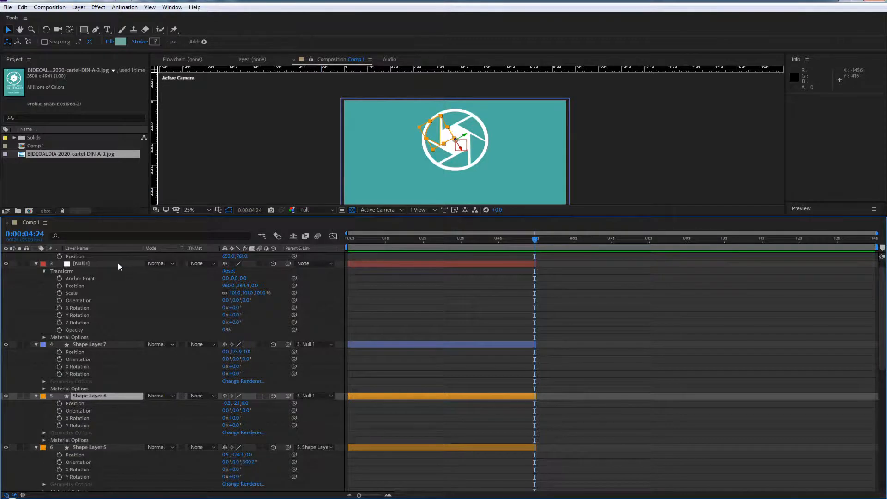
# Set Shape Layer 7's parent to None and move the layer above Null 1 in the layer stack
pyautogui.click(96, 345)
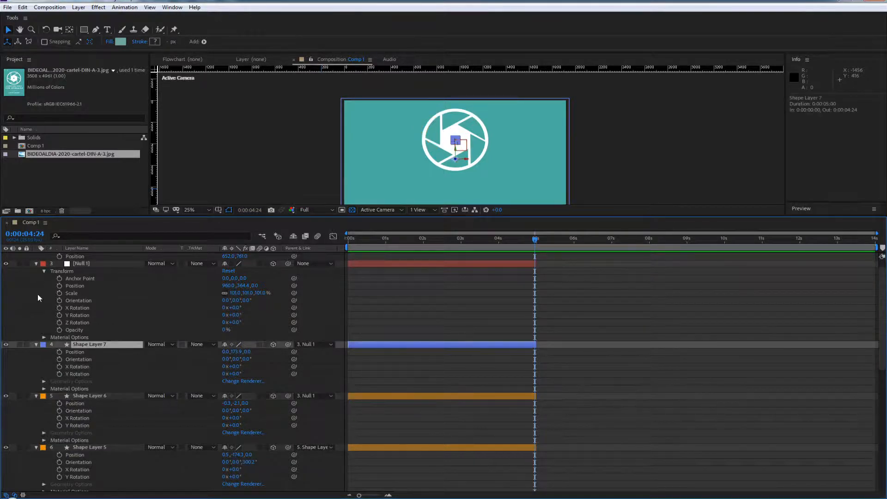
pyautogui.click(312, 348)
pyautogui.click(329, 352)
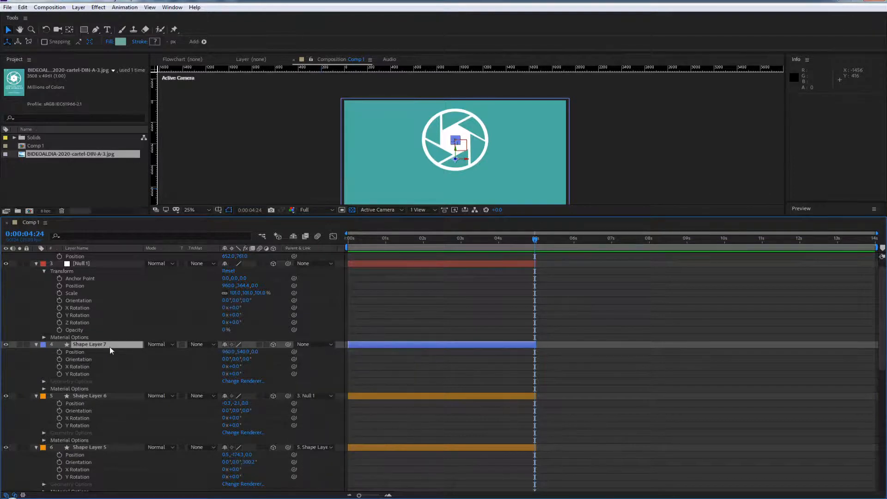
pyautogui.moveTo(109, 347); pyautogui.dragTo(121, 268)
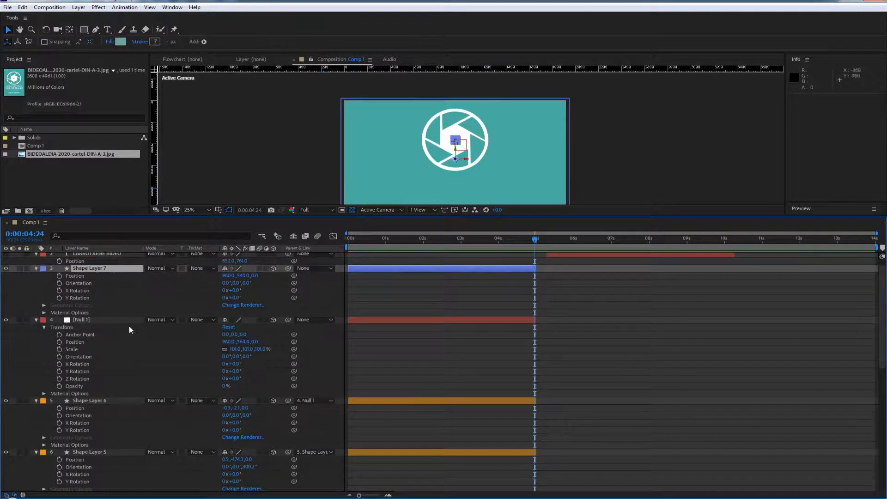
# Collapse the properties of all layers in the composition and clear the selection
pyautogui.hotkey('ctrl', 'a')
pyautogui.click(36, 320)
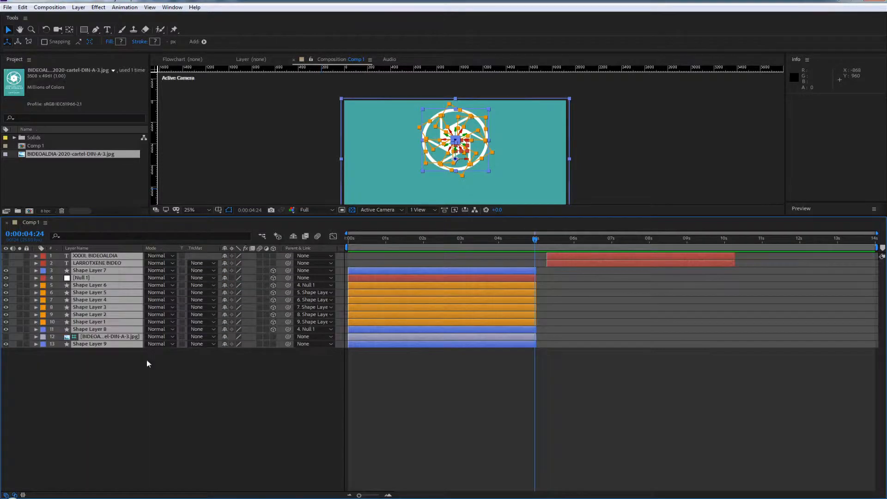
pyautogui.click(146, 361)
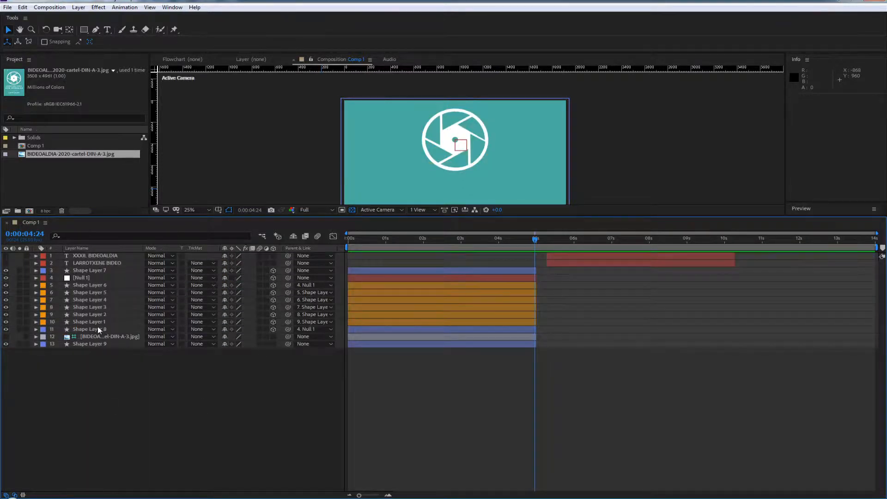
# Select Null 1, Shape Layers 1 to 6 and Shape Layer 8, leaving out Shape Layer 7
pyautogui.click(81, 277)
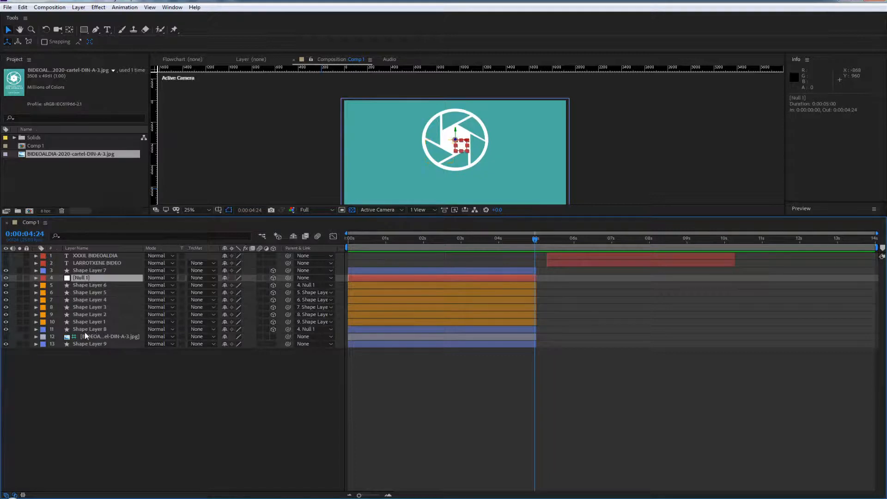
pyautogui.keyDown('shift'); pyautogui.click(91, 330); pyautogui.keyUp('shift')
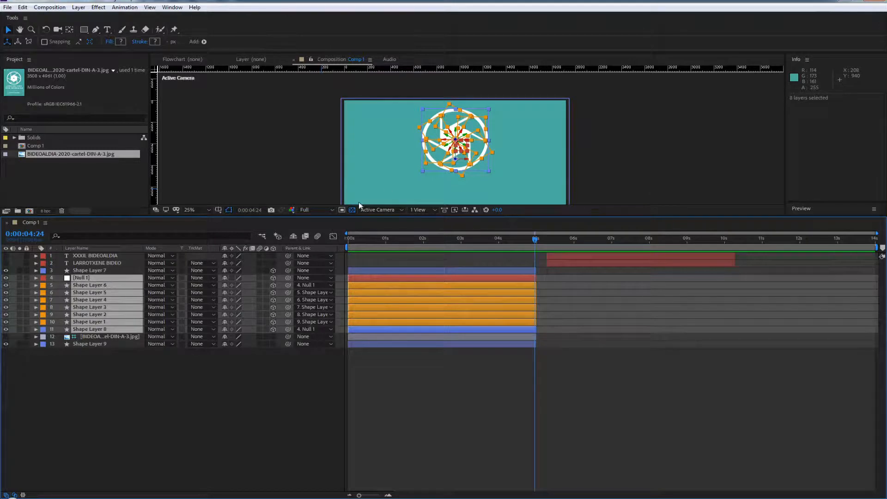
pyautogui.click(487, 432)
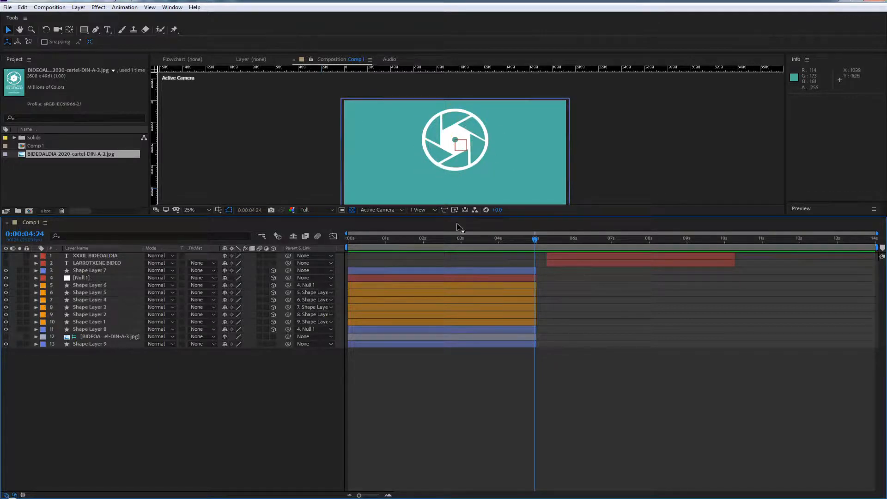
pyautogui.click(82, 329)
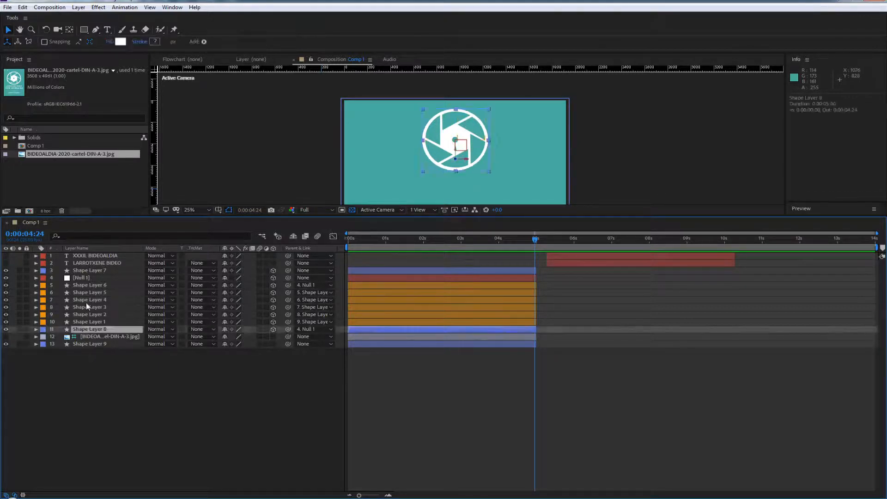
pyautogui.keyDown('shift'); pyautogui.click(87, 278); pyautogui.keyUp('shift')
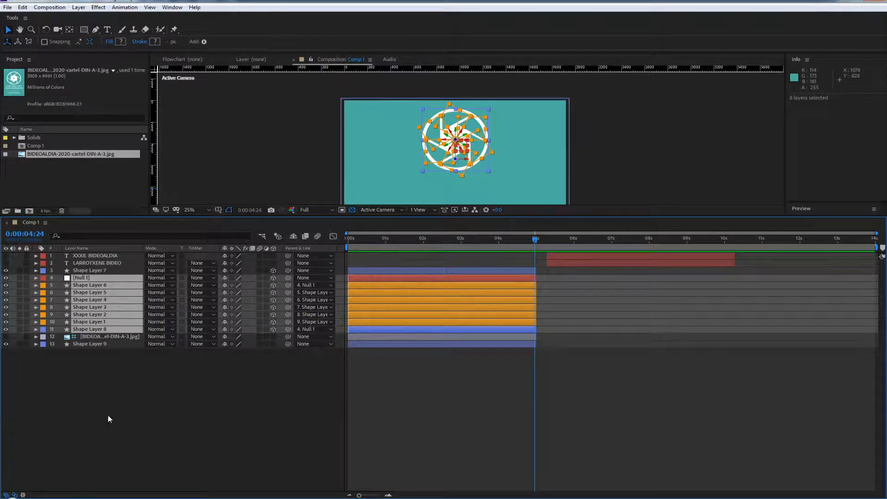
# Keyframe Position at 0:00:04:24 for Null 1 and the selected shape layers, and return the playhead to 0:00:00:00
pyautogui.press('p')
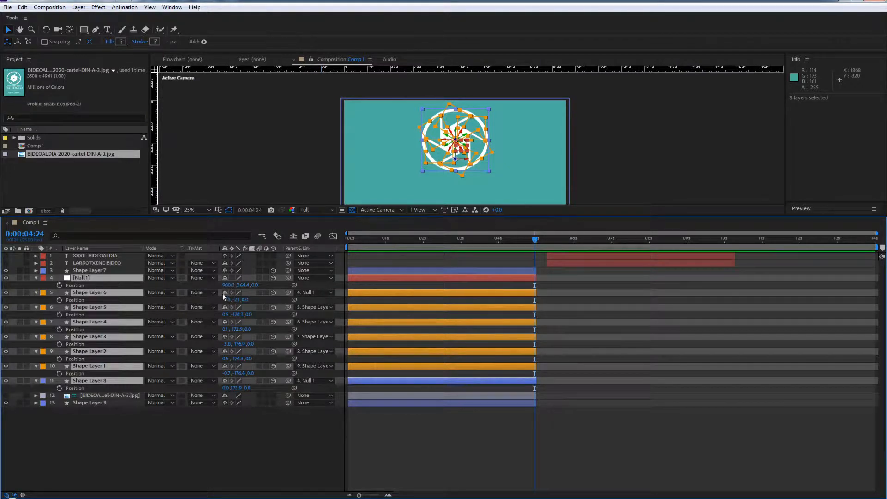
pyautogui.click(273, 279)
pyautogui.moveTo(243, 287); pyautogui.dragTo(273, 289)
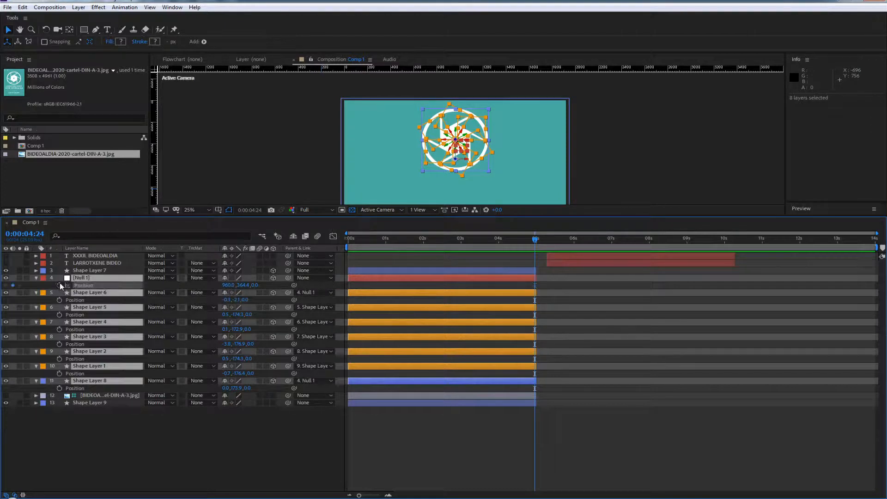
pyautogui.click(59, 285)
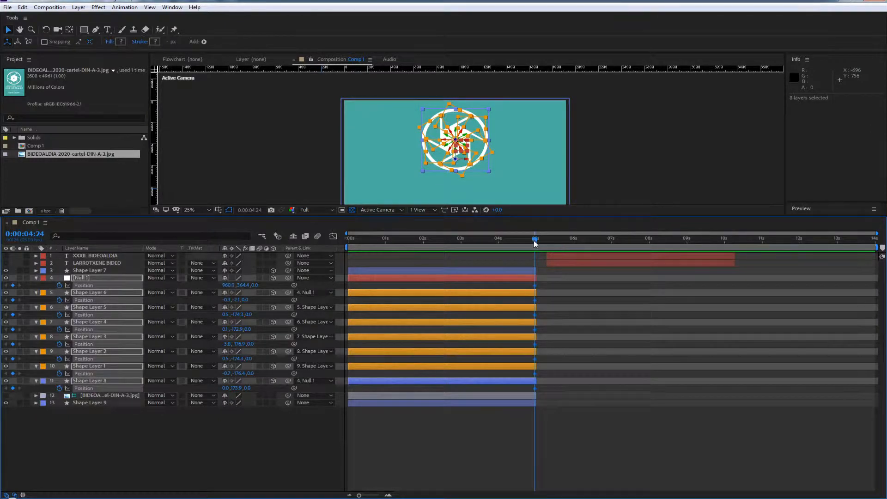
pyautogui.moveTo(535, 244); pyautogui.dragTo(330, 275)
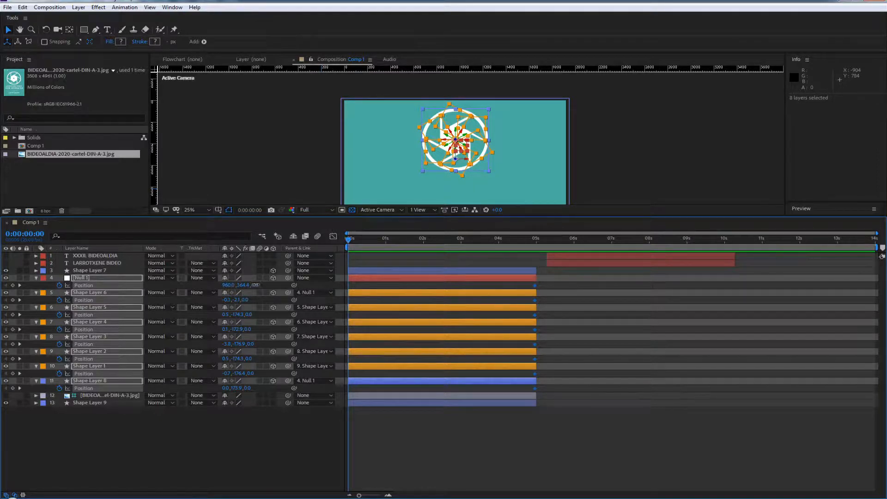
# Try a Z position of about -423 for the selected layers at 0:00:00:00 and undo it
pyautogui.moveTo(255, 285); pyautogui.dragTo(204, 302)
pyautogui.moveTo(196, 307); pyautogui.dragTo(111, 331)
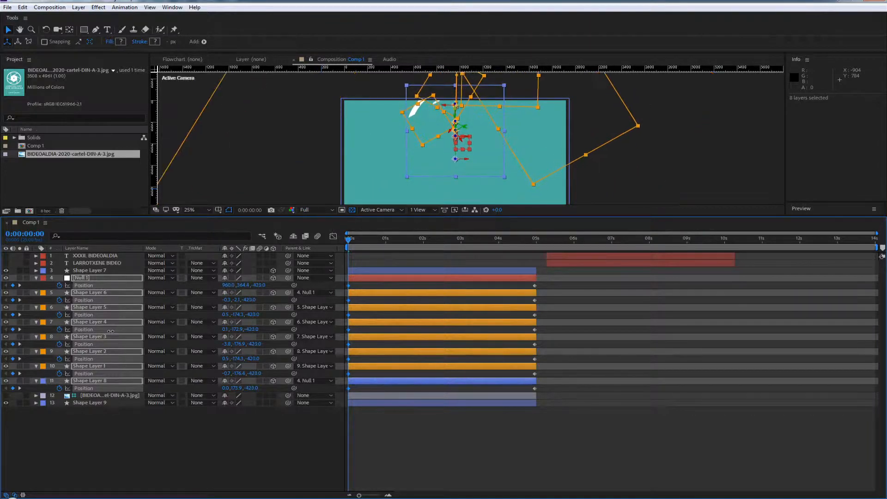
pyautogui.hotkey('ctrl', 'z')
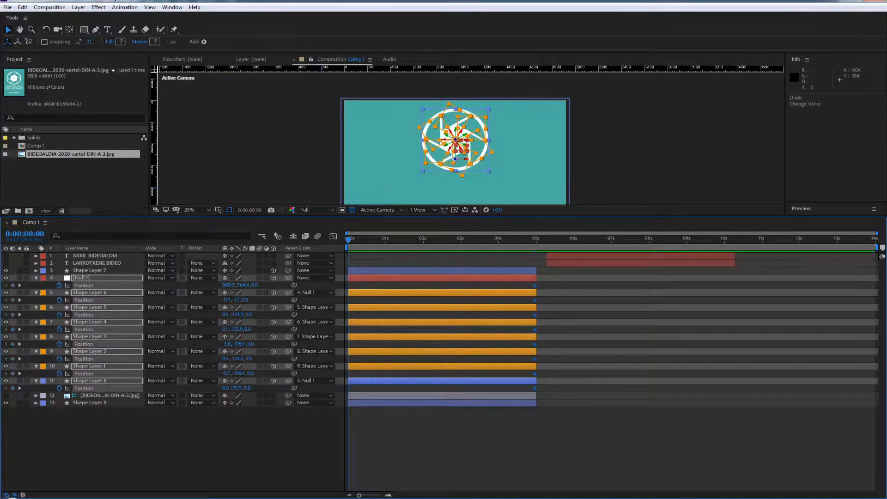
# Hide the background Shape Layer 9 and enlarge the composition viewer for a closer look at the logo
pyautogui.click(6, 404)
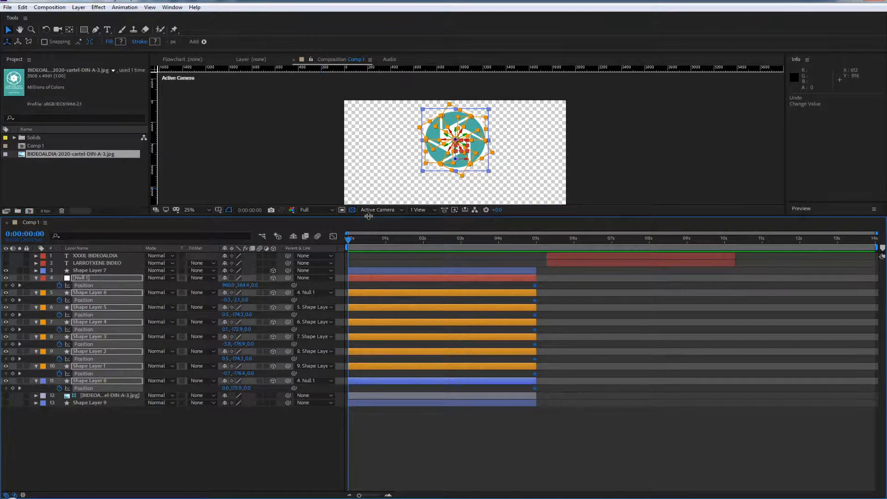
pyautogui.moveTo(368, 215); pyautogui.dragTo(369, 285)
pyautogui.scroll(2, 472, 207)
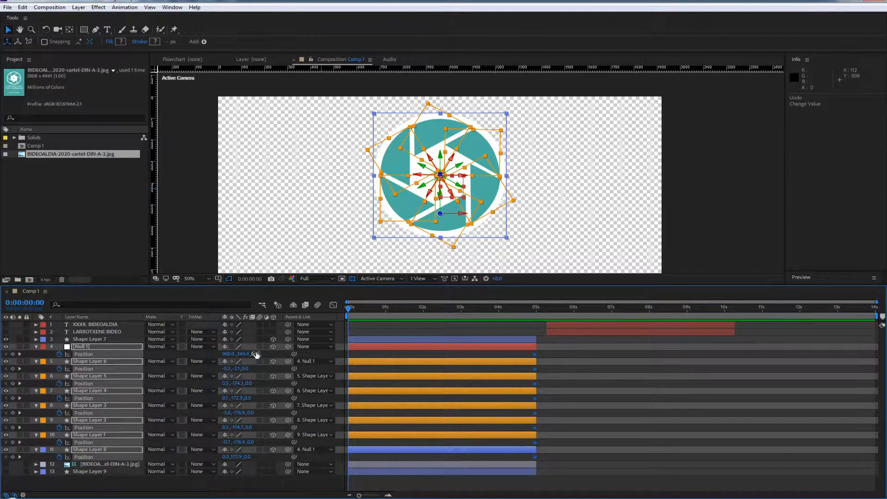
# Set the Z position of Null 1 and the selected shape layers to about -1188 at 0:00:00:00
pyautogui.moveTo(256, 354); pyautogui.dragTo(160, 387)
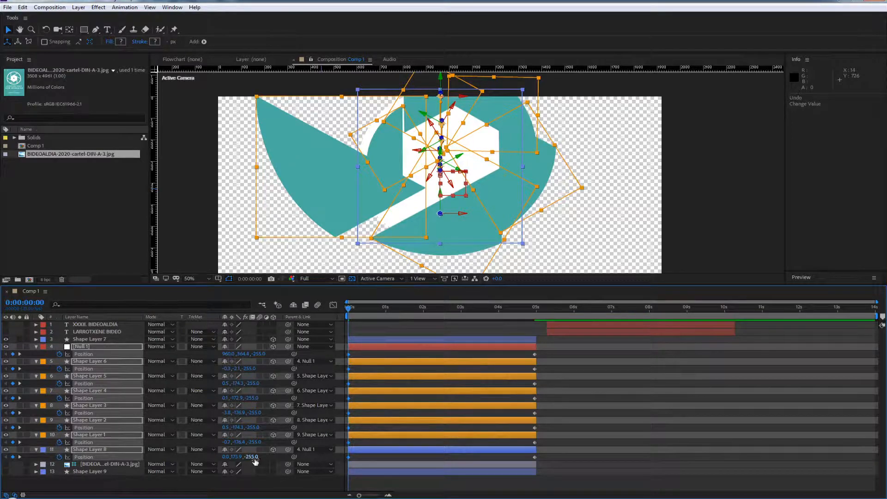
pyautogui.moveTo(252, 457); pyautogui.dragTo(217, 489)
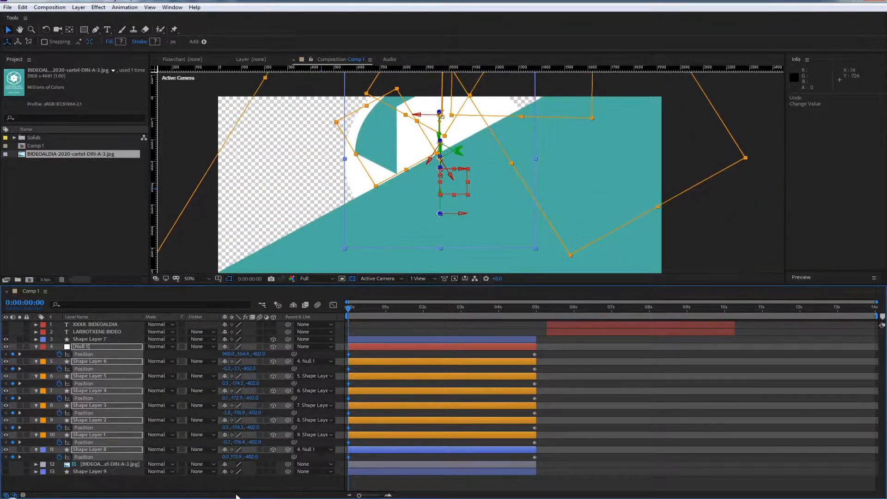
pyautogui.moveTo(244, 356); pyautogui.dragTo(221, 355)
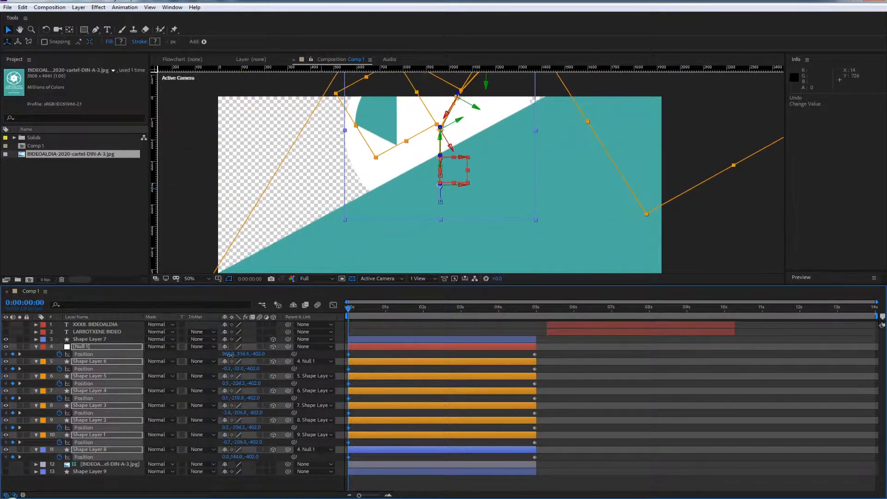
pyautogui.hotkey('ctrl', 'z')
pyautogui.press(',')
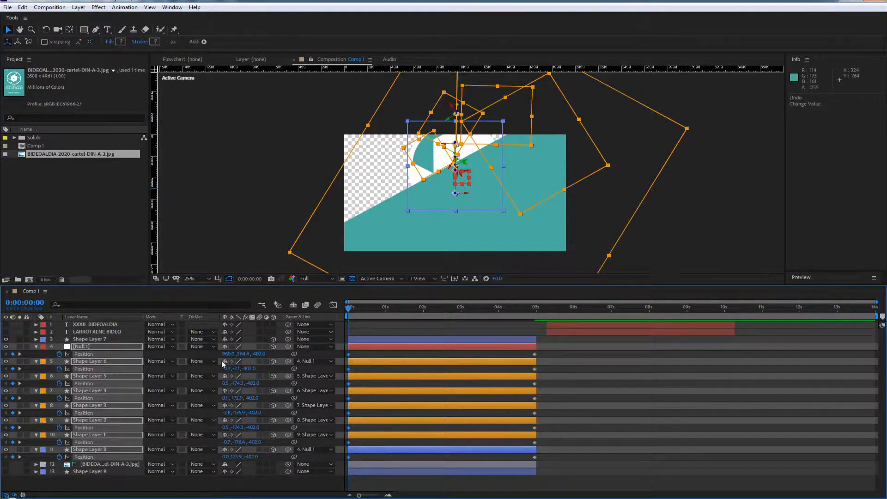
pyautogui.moveTo(261, 354); pyautogui.dragTo(1, 439)
# Play back the logo's position animation from the start and replay it
pyautogui.press('space')
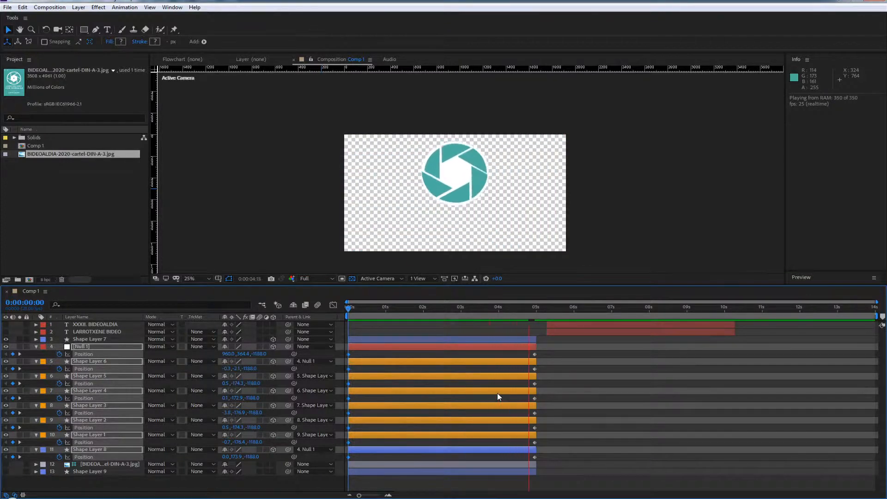
pyautogui.press('space')
pyautogui.moveTo(524, 311); pyautogui.dragTo(347, 365)
pyautogui.press('space')
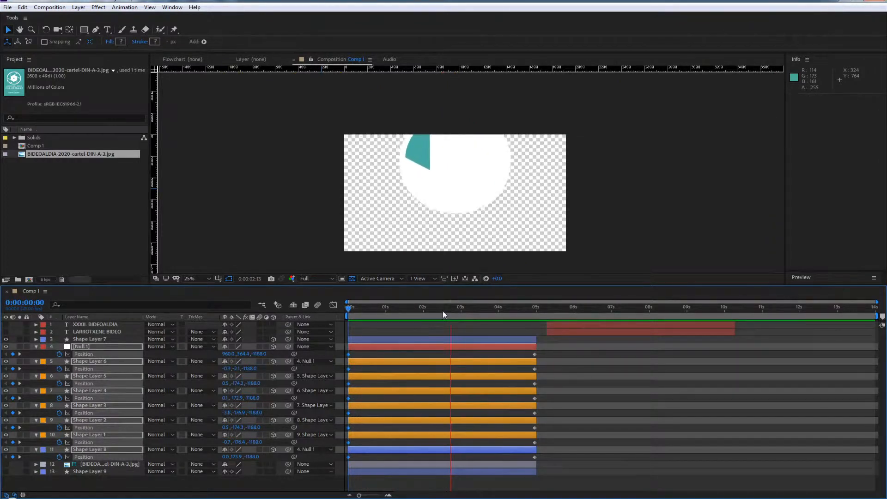
# Add Z Rotation keyframes at 0:00:04:24 to Null 1 and the selected shape layers
pyautogui.moveTo(443, 311); pyautogui.dragTo(529, 334)
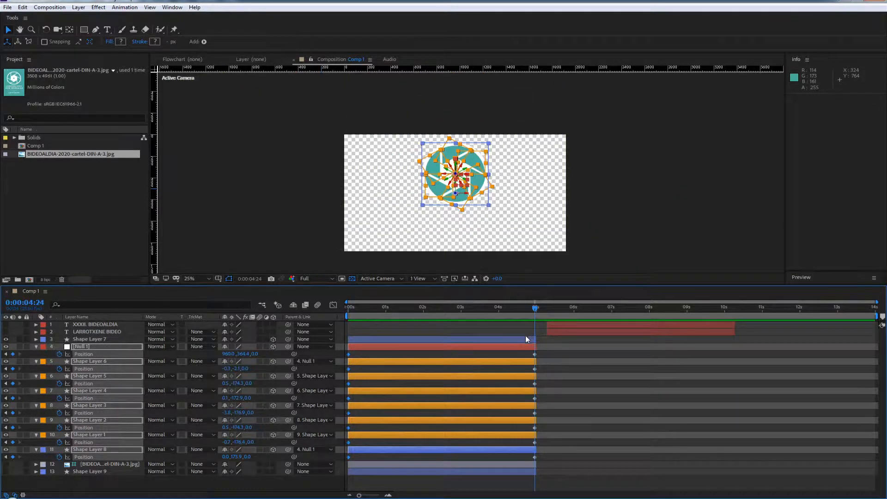
pyautogui.hotkey('shift', 'r')
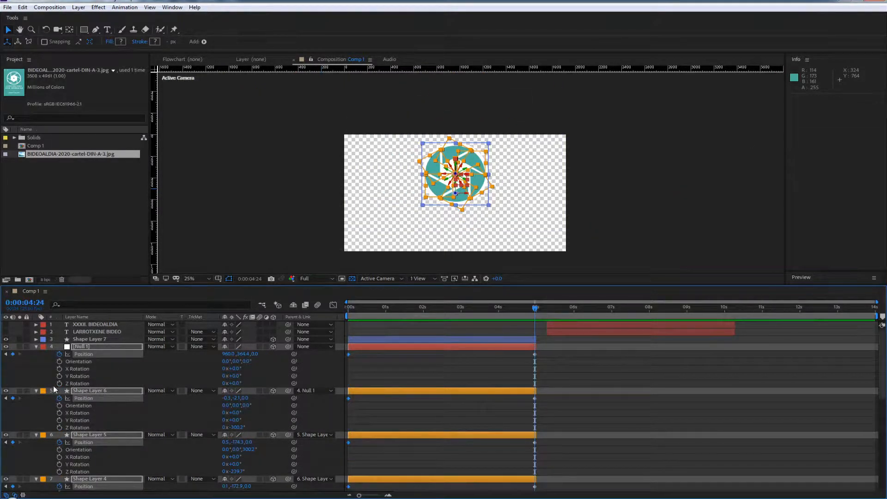
pyautogui.click(59, 383)
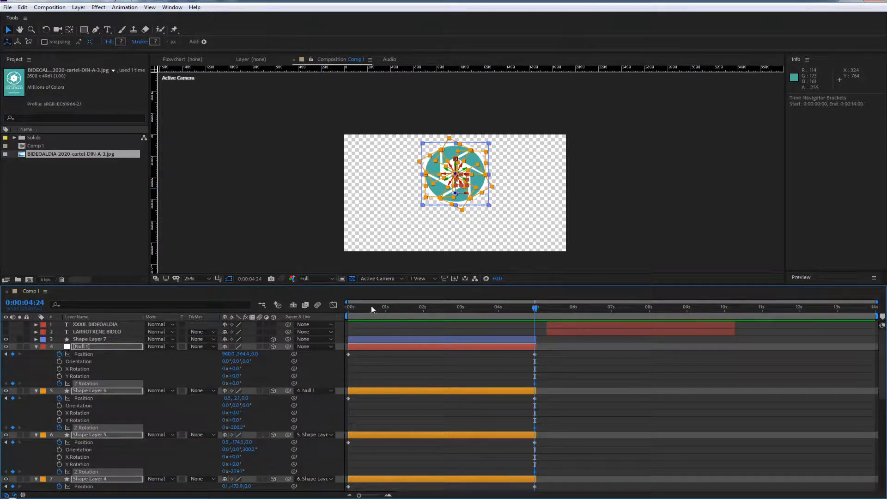
# Set the Z Rotation of the selected layers to 1x+0.0° at 0:00:00:00
pyautogui.moveTo(371, 306); pyautogui.dragTo(315, 308)
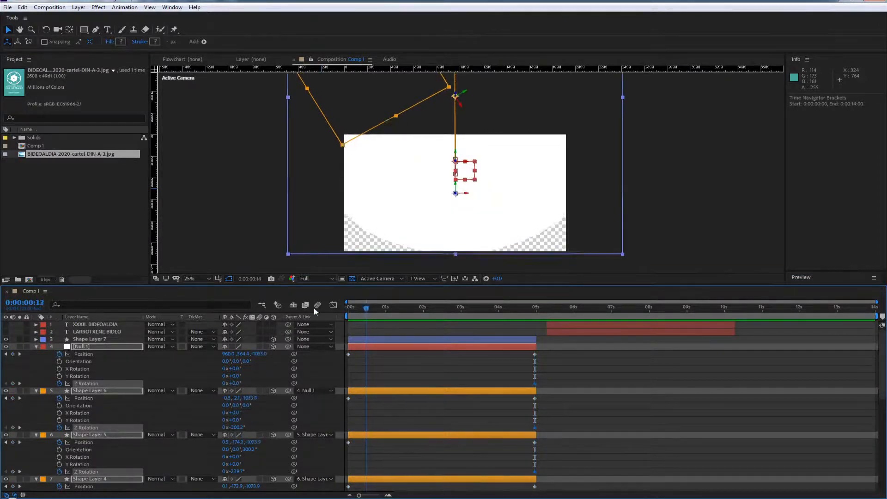
pyautogui.click(225, 384)
pyautogui.write('1')
pyautogui.press('Return')
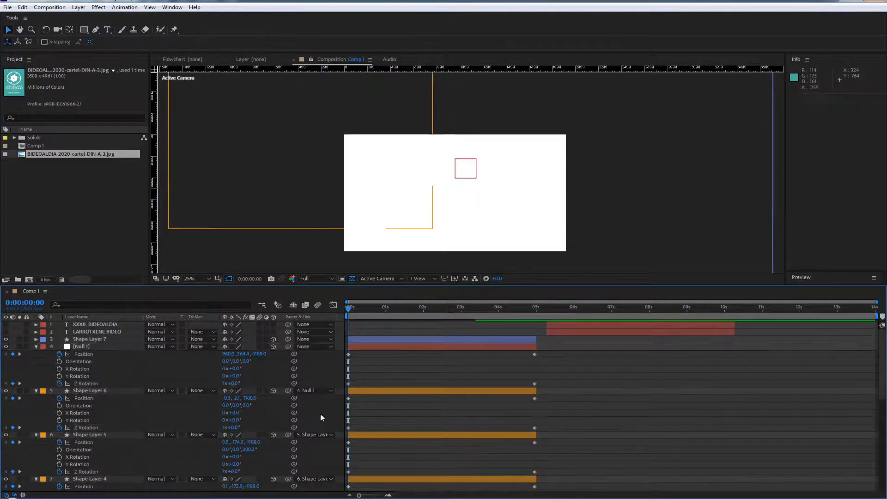
# Preview the rotating logo and inspect Null 1 at the last and first frames of the animation
pyautogui.press('space')
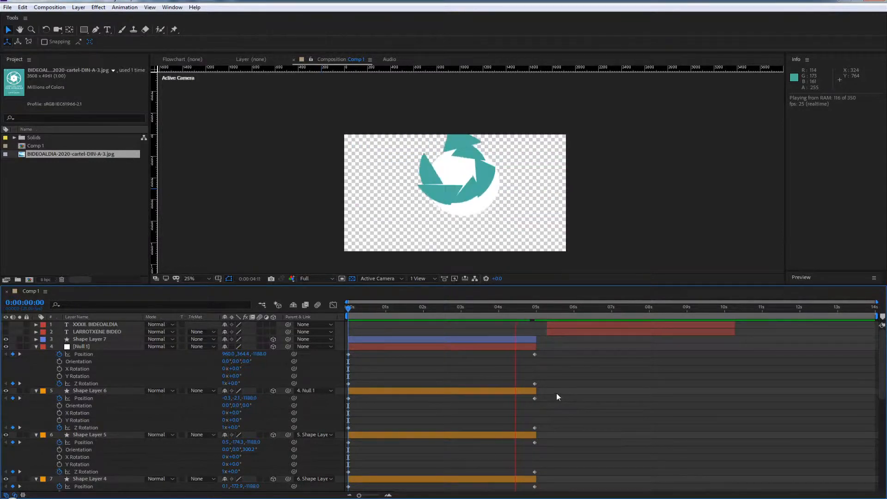
pyautogui.moveTo(511, 309); pyautogui.dragTo(319, 356)
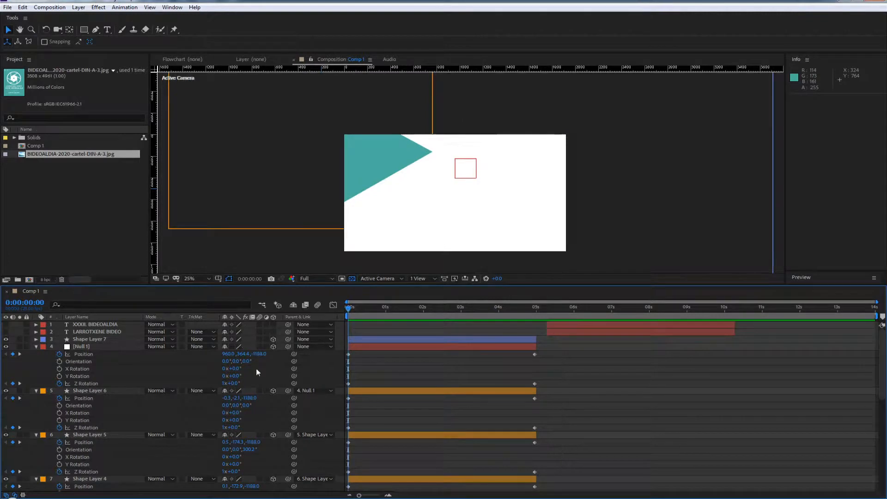
pyautogui.click(86, 347)
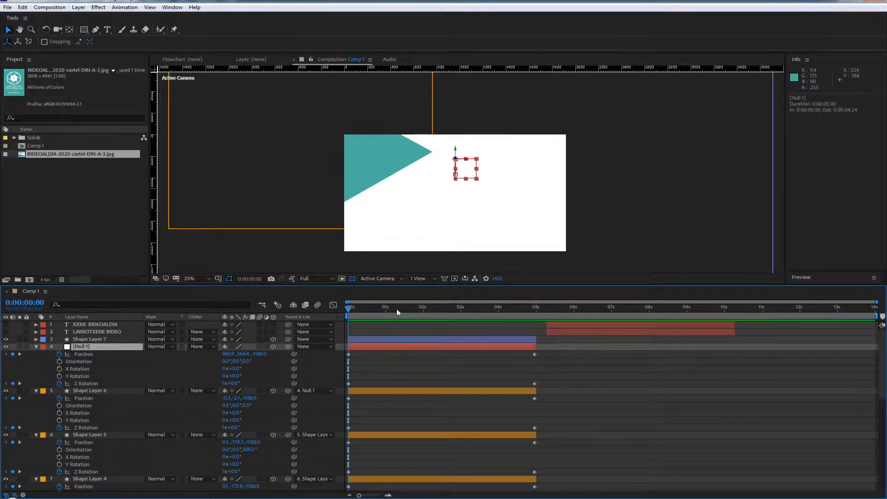
pyautogui.moveTo(402, 308); pyautogui.dragTo(538, 307)
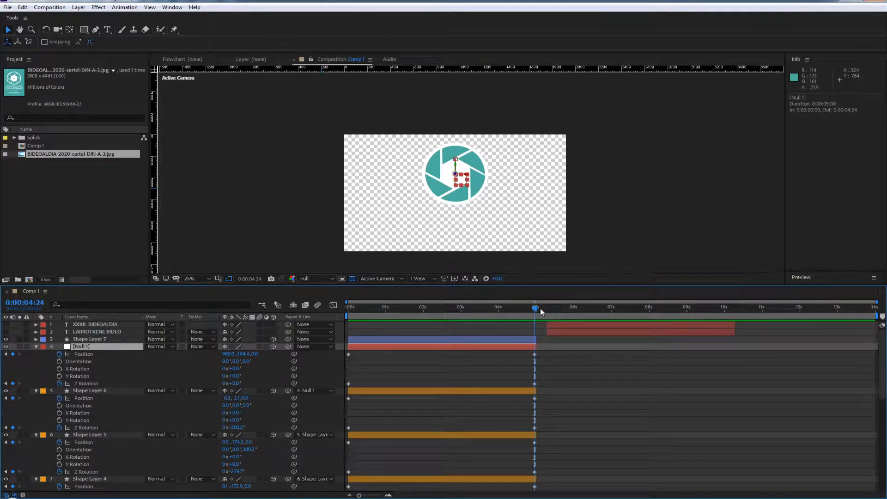
pyautogui.press('.')
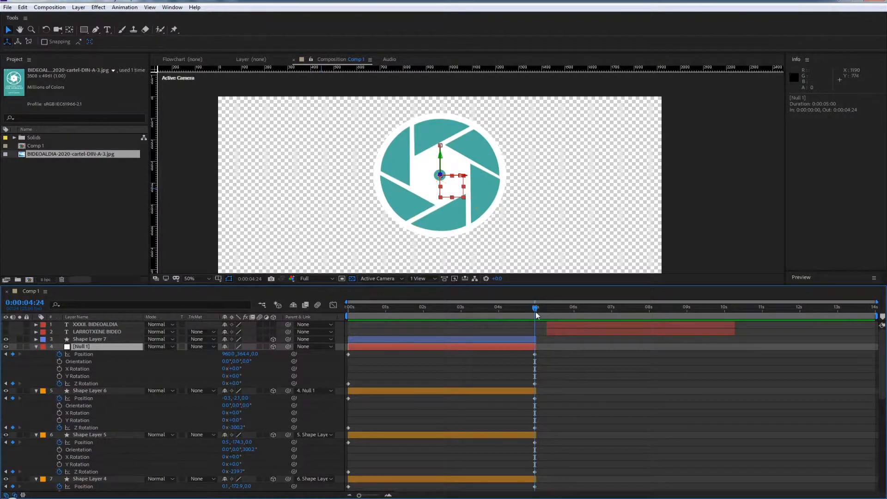
pyautogui.moveTo(533, 310); pyautogui.dragTo(335, 339)
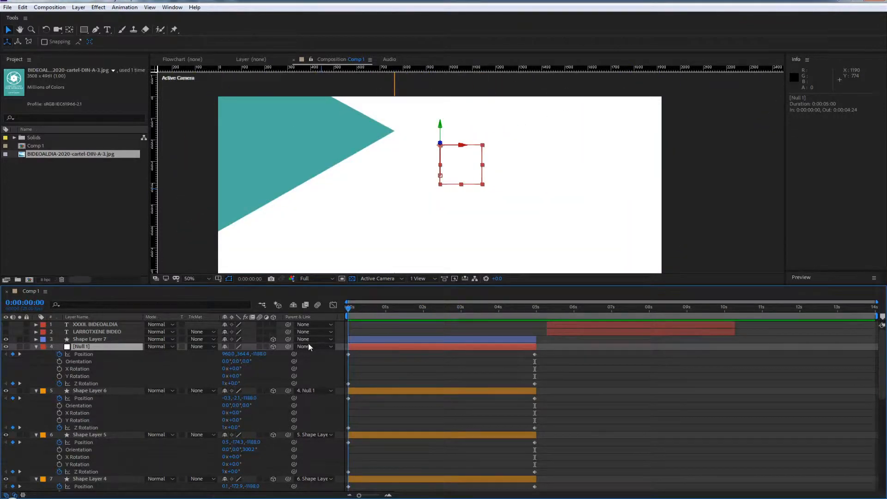
# Undo and redo the last Z Rotation change, and check the opening frames of the animation
pyautogui.hotkey('ctrl', 'z')
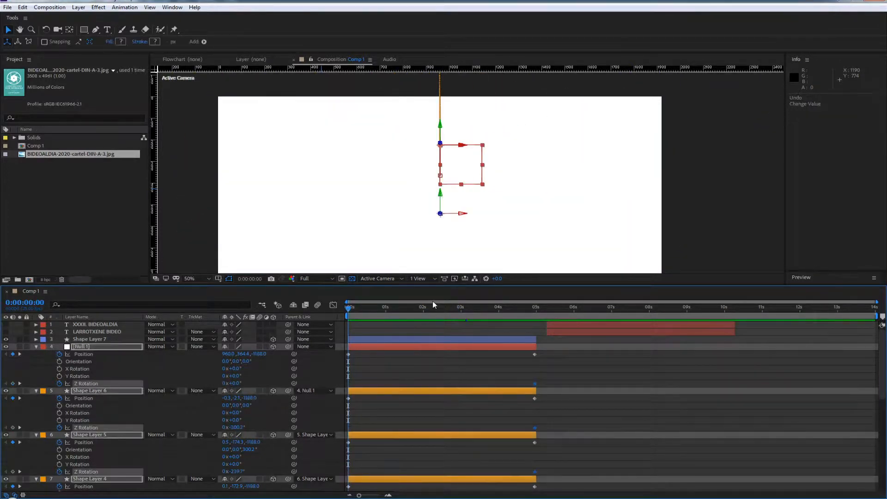
pyautogui.hotkey('ctrl', 'shift', 'z')
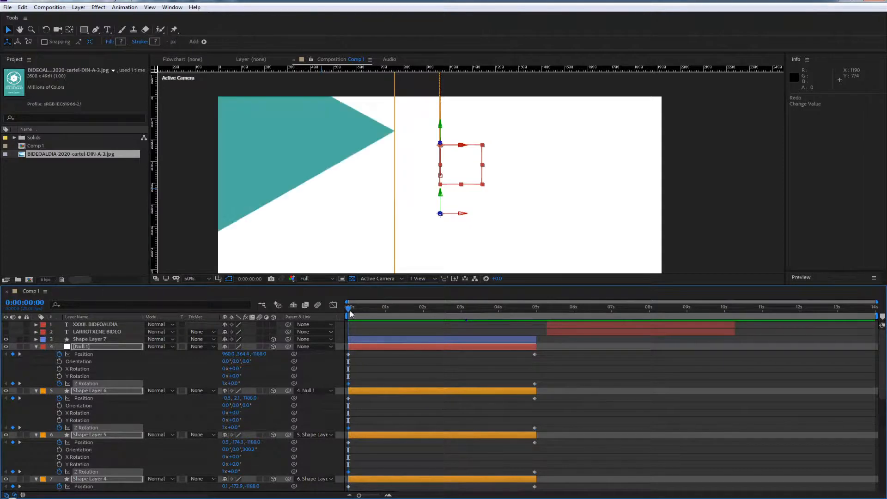
pyautogui.moveTo(350, 311); pyautogui.dragTo(290, 318)
pyautogui.scroll(-4, 418, 201)
pyautogui.click(350, 309)
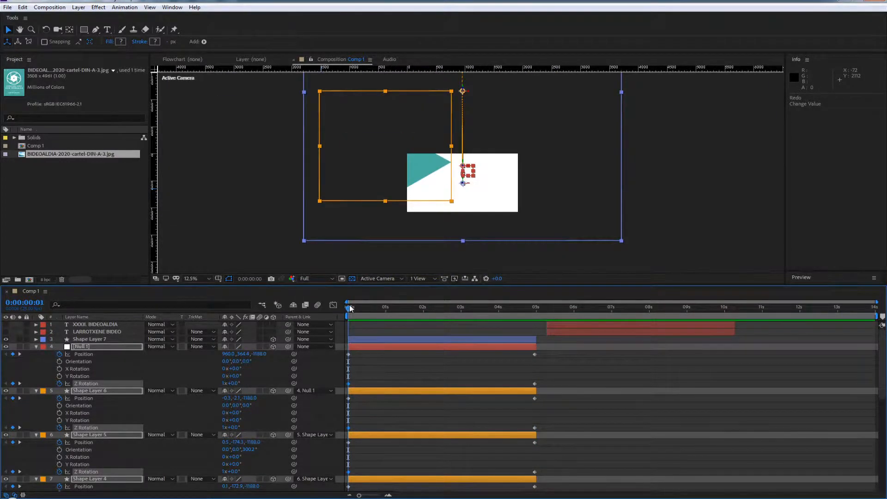
pyautogui.moveTo(350, 309); pyautogui.dragTo(273, 323)
# Delete Shape Layer 8's Position and Z Rotation keyframes at 0:00:00:00
pyautogui.scroll(-10, 137, 399)
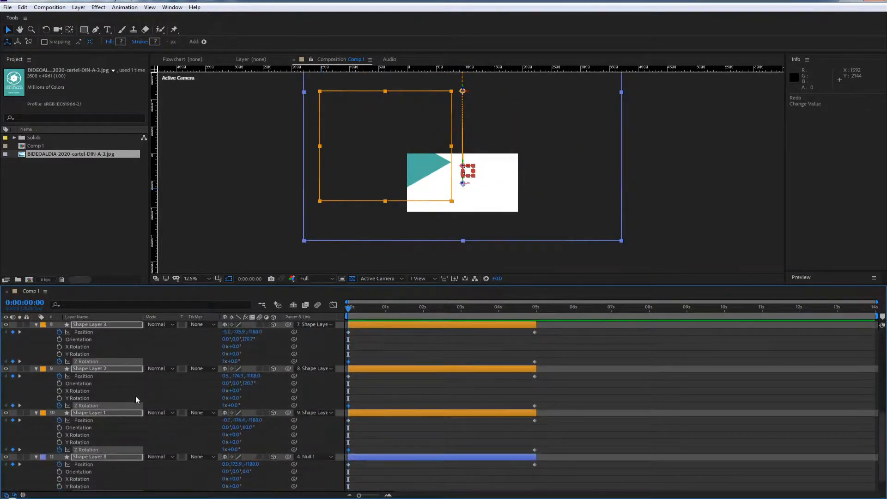
pyautogui.click(131, 459)
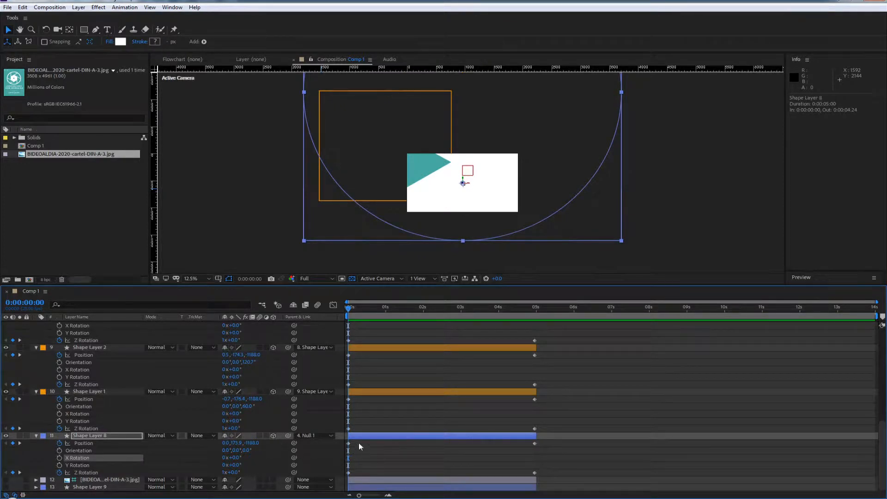
pyautogui.moveTo(358, 446); pyautogui.dragTo(345, 478)
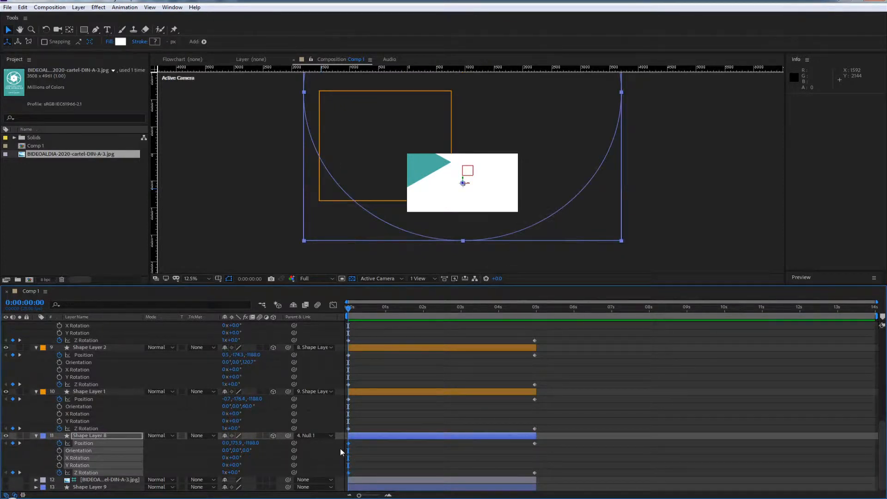
pyautogui.click(374, 451)
pyautogui.moveTo(358, 443); pyautogui.dragTo(349, 476)
pyautogui.press('Delete')
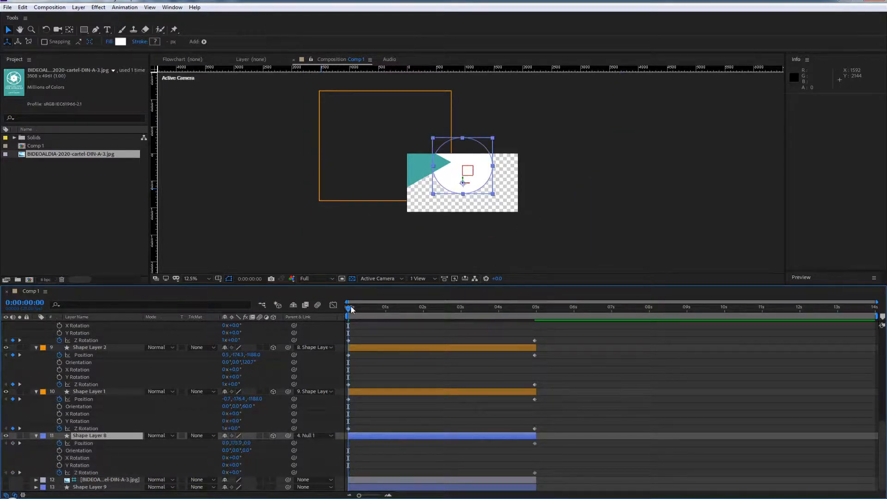
# Set Shape Layer 8's parent to None at 0:00:04:24
pyautogui.moveTo(351, 306); pyautogui.dragTo(536, 312)
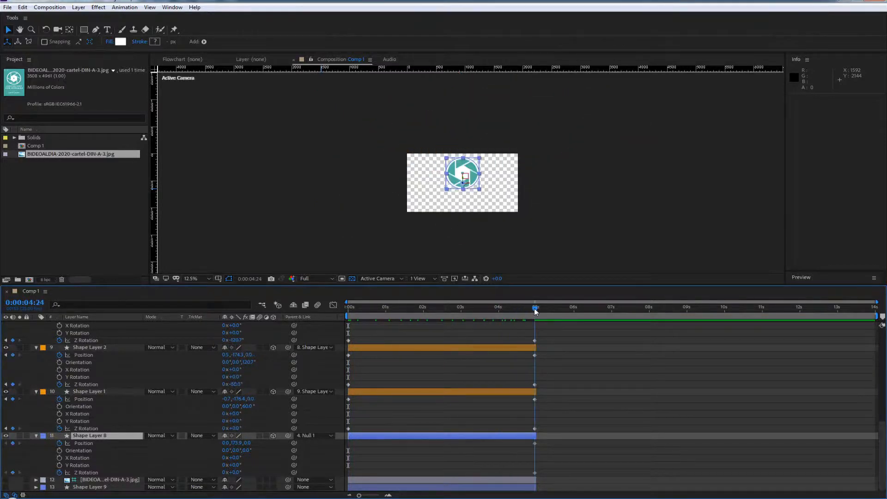
pyautogui.click(324, 436)
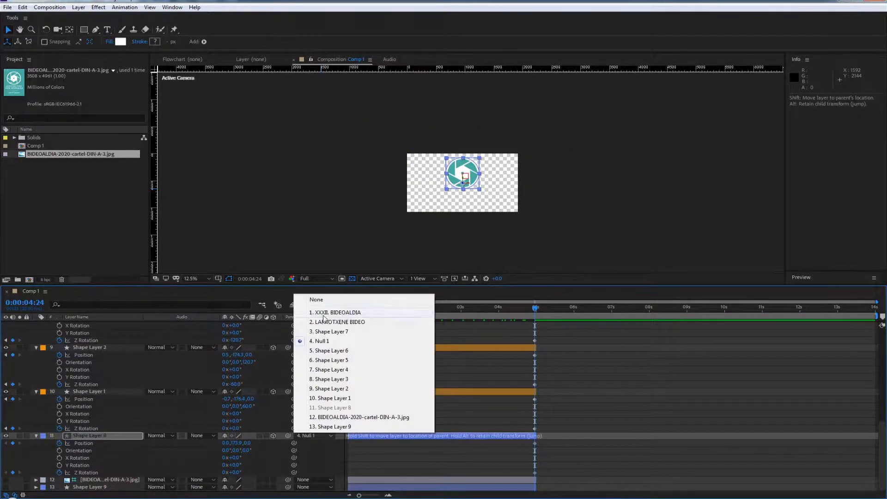
pyautogui.click(317, 300)
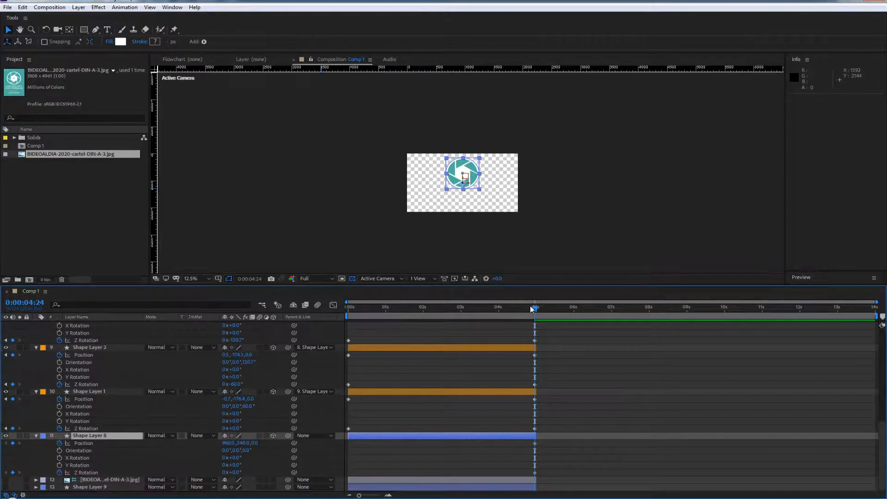
# Set Z Rotation of Null 1 and Shape Layers 1–6 to 190° at 0:00:00:00, and shift them together until Null 1's Y Position is 443.4
pyautogui.moveTo(532, 308); pyautogui.dragTo(291, 346)
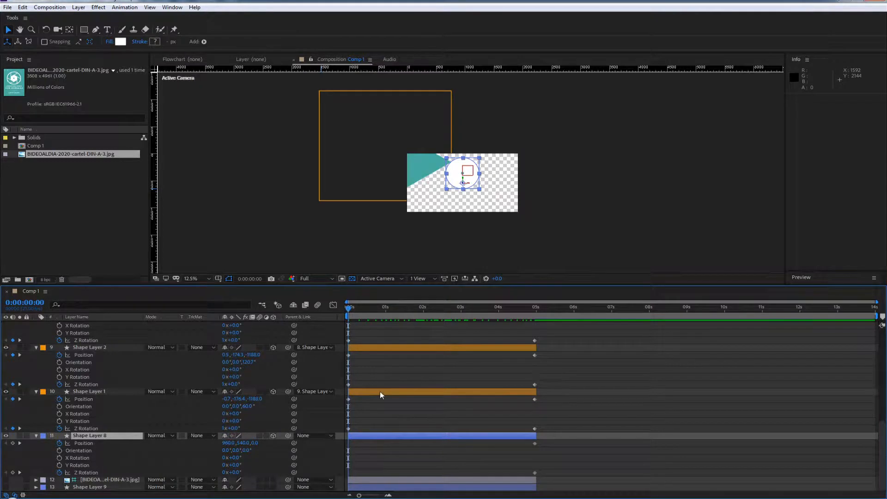
pyautogui.click(82, 390)
pyautogui.scroll(10, 531, 389)
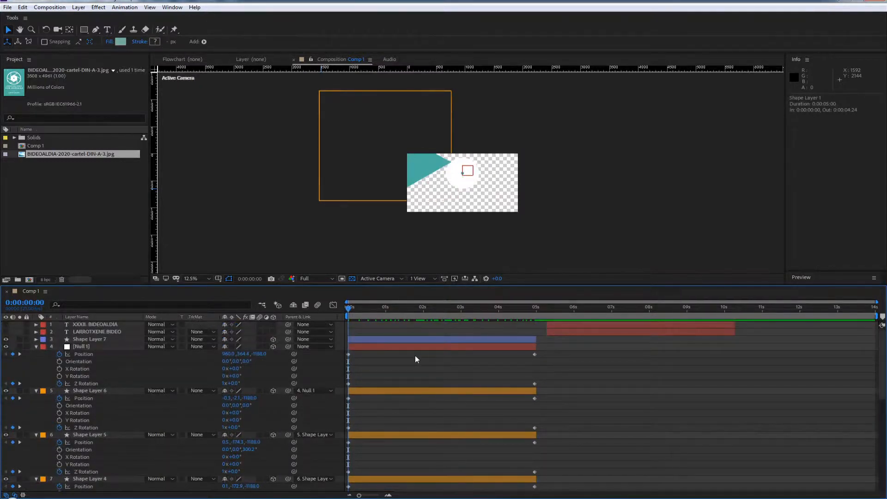
pyautogui.keyDown('shift'); pyautogui.click(392, 346); pyautogui.keyUp('shift')
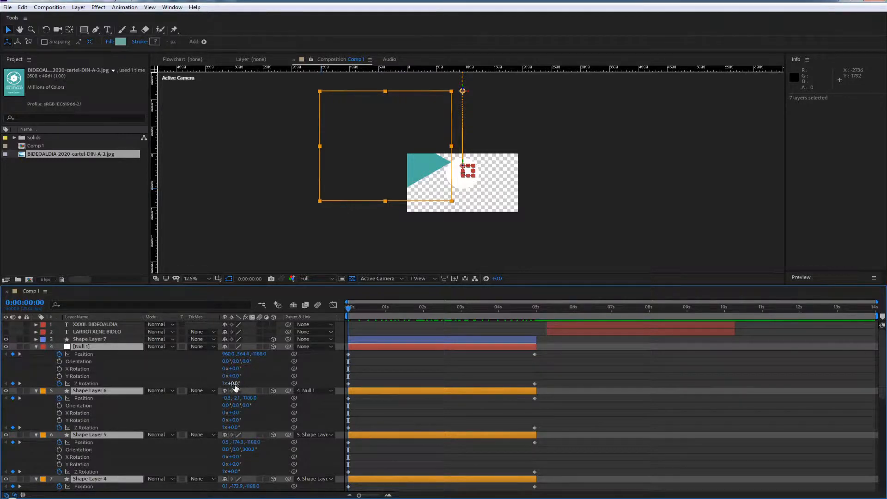
pyautogui.moveTo(231, 384); pyautogui.dragTo(175, 401)
pyautogui.scroll(2, 470, 172)
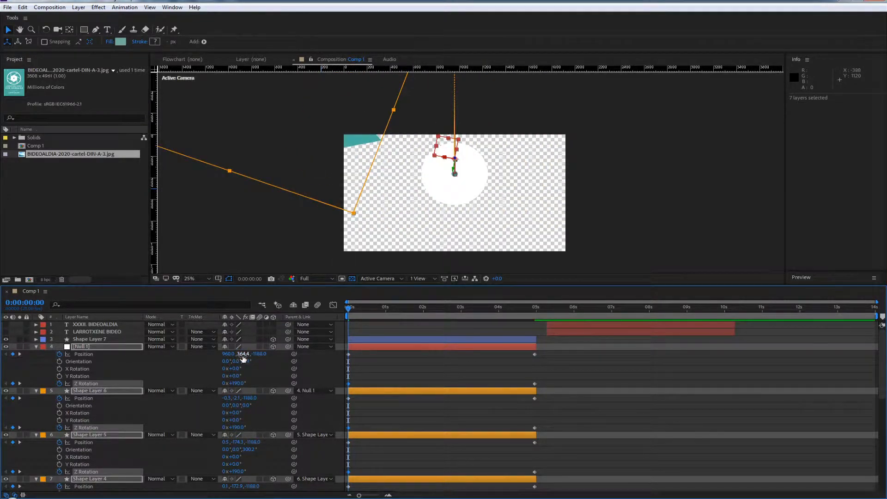
pyautogui.moveTo(243, 358); pyautogui.dragTo(280, 355)
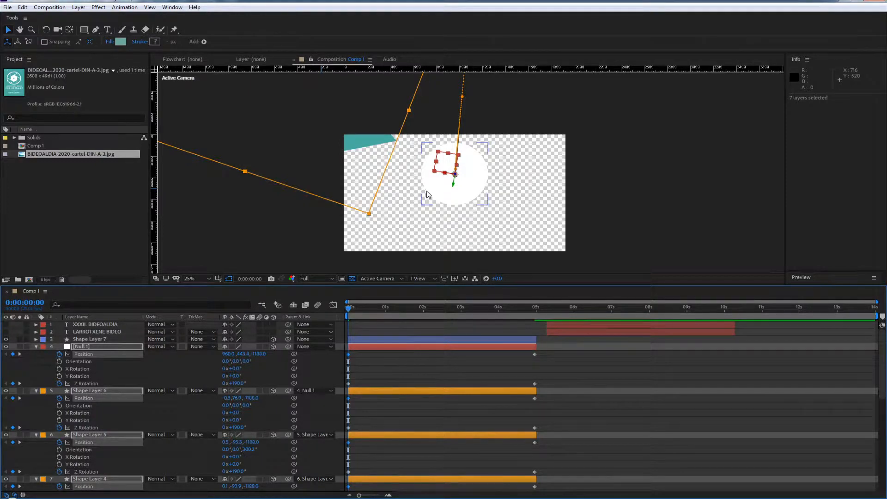
# Show the Title/Action Safe guides over the composition and preview the opening frames
pyautogui.click(219, 279)
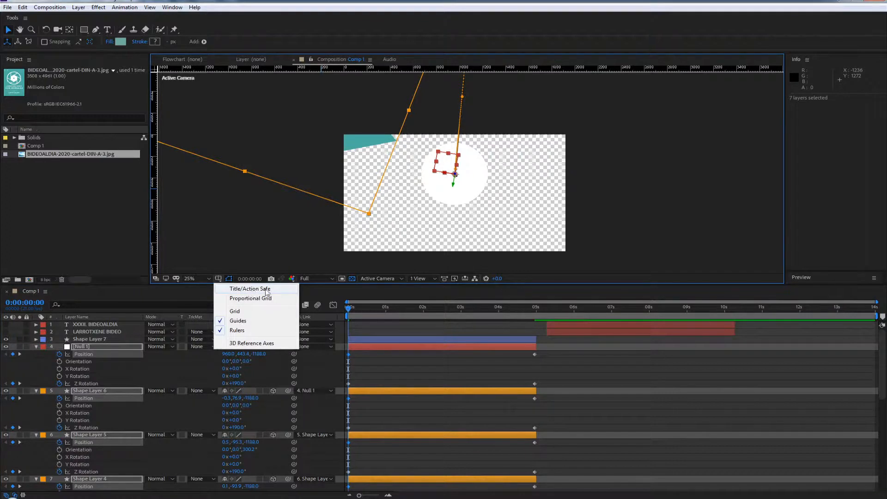
pyautogui.click(258, 291)
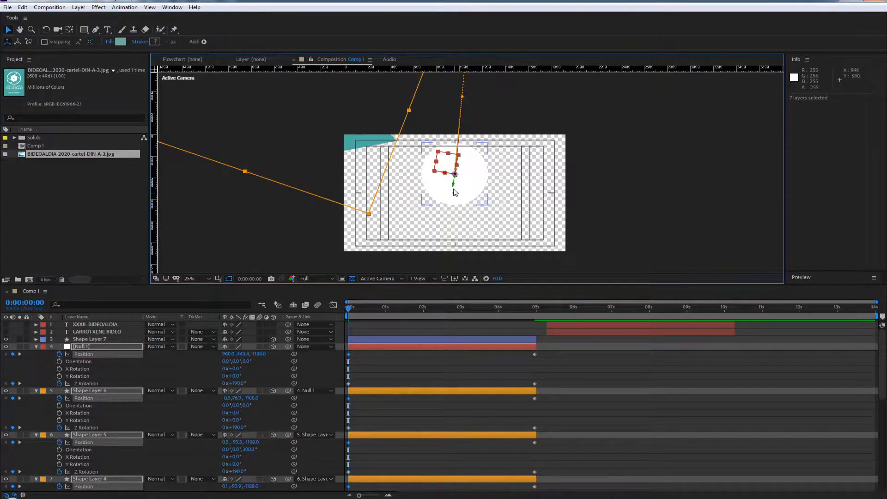
pyautogui.scroll(2, 455, 198)
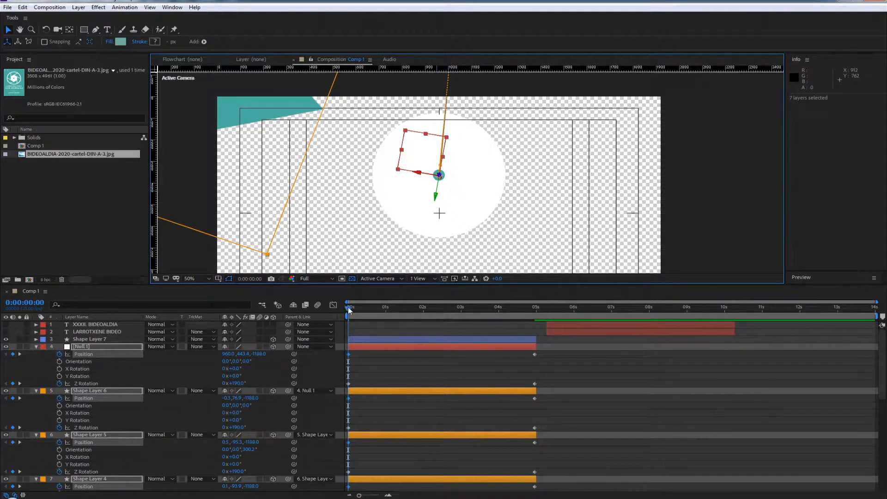
pyautogui.press('space')
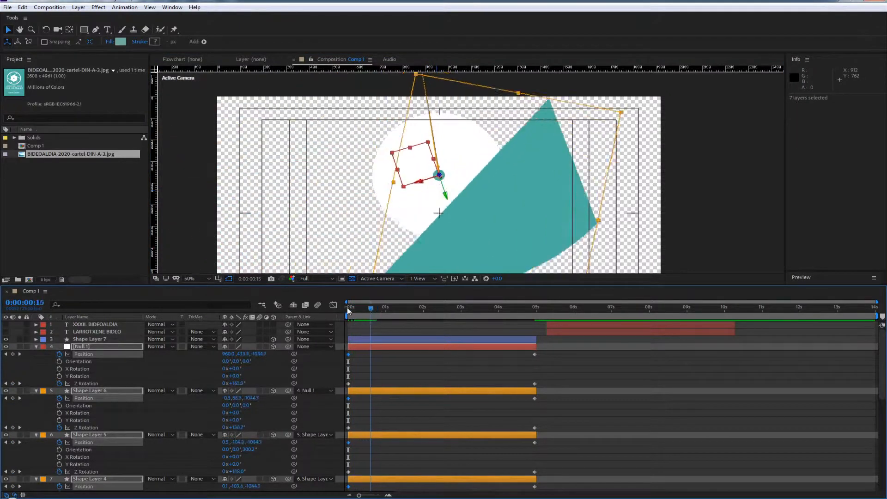
pyautogui.press('space')
pyautogui.scroll(-2, 471, 184)
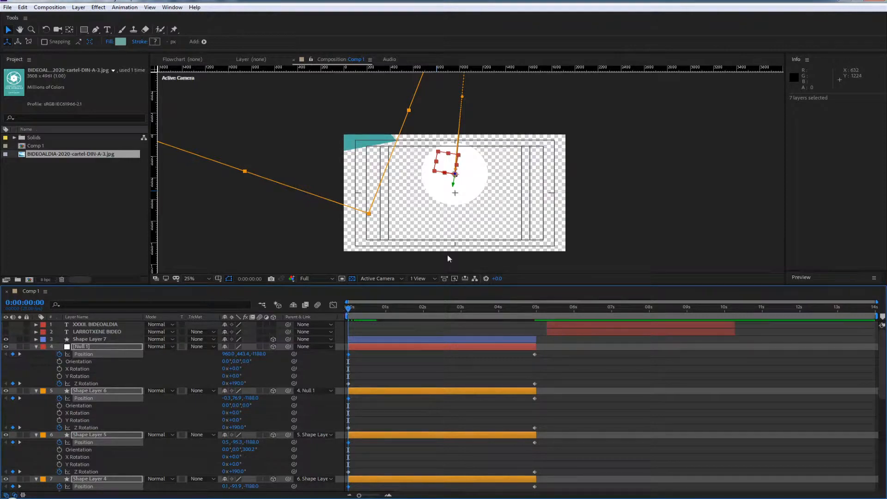
# Set the seven layers' Z Position to -1225.4 at 0:00:00:00, with Null 1's Y Position at 448.3, and preview the animation
pyautogui.moveTo(346, 307); pyautogui.dragTo(264, 293)
pyautogui.moveTo(243, 353)
pyautogui.mouseDown()
pyautogui.moveTo(273, 353)
pyautogui.moveTo(273, 365)
pyautogui.moveTo(250, 378)
pyautogui.moveTo(253, 356)
pyautogui.moveTo(241, 360)
pyautogui.mouseUp()
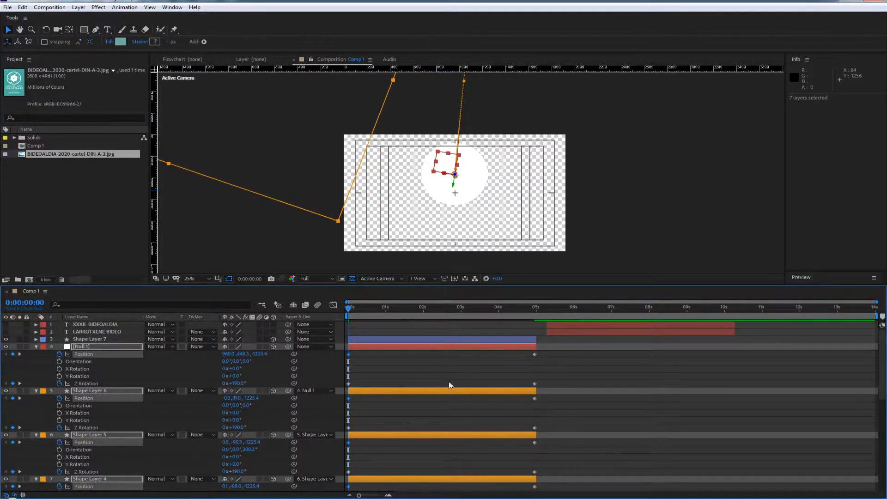
pyautogui.press('space')
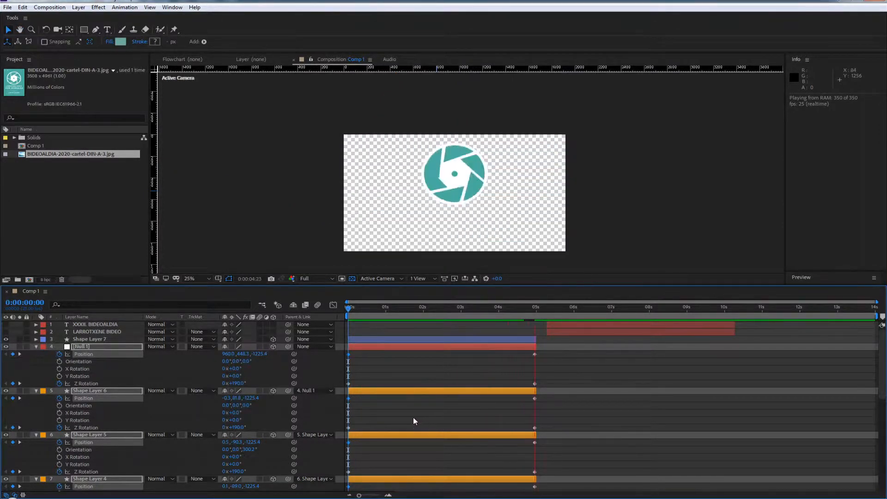
pyautogui.press('space')
# Extend the out point of all layers from Shape Layer 7 to Shape Layer 9 to 0:00:12:13
pyautogui.click(494, 339)
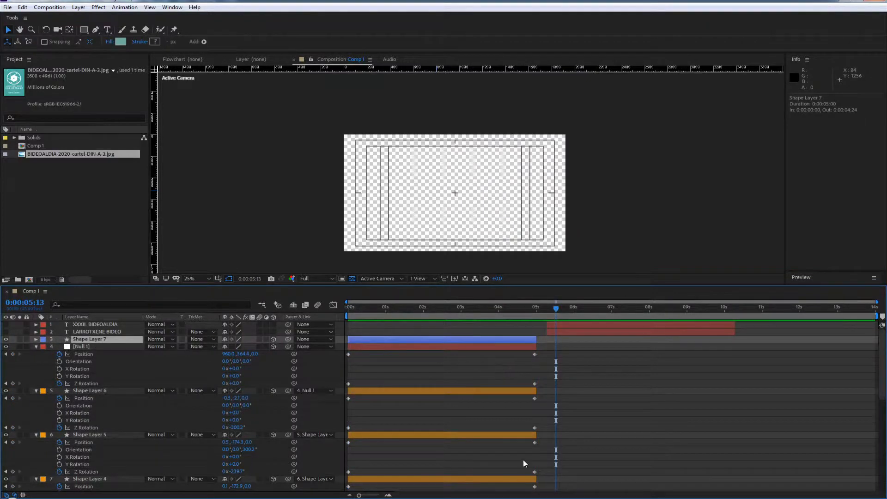
pyautogui.scroll(-7, 523, 459)
pyautogui.scroll(-3, 509, 462)
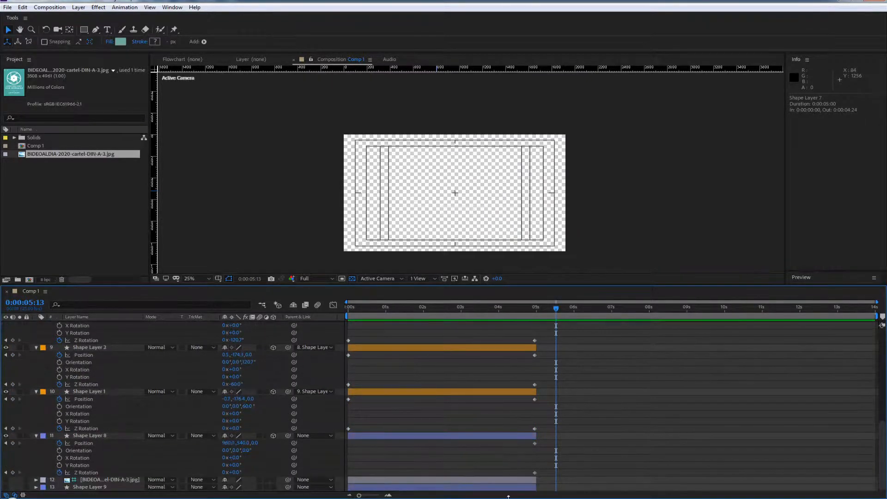
pyautogui.hotkey('ctrl', 'a')
pyautogui.moveTo(535, 486); pyautogui.dragTo(821, 472)
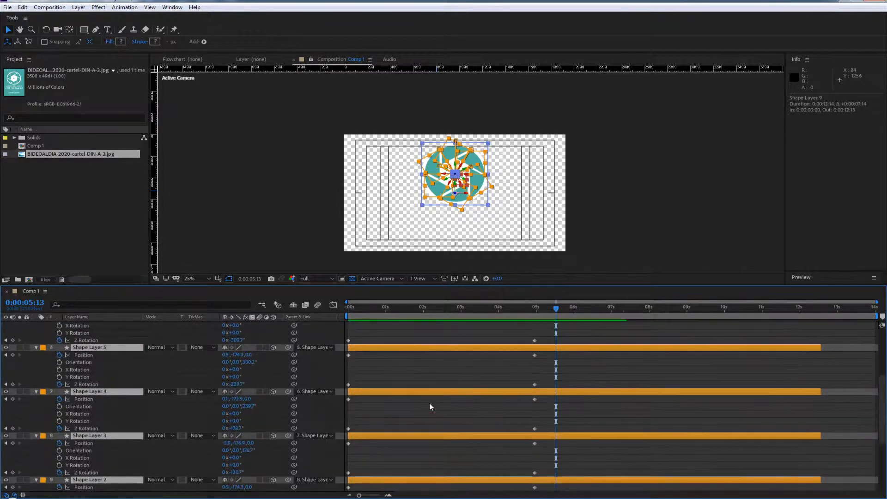
# Preview the animation with the extended layers and return to the first frame
pyautogui.scroll(10, 429, 403)
pyautogui.click(489, 309)
pyautogui.press('Home')
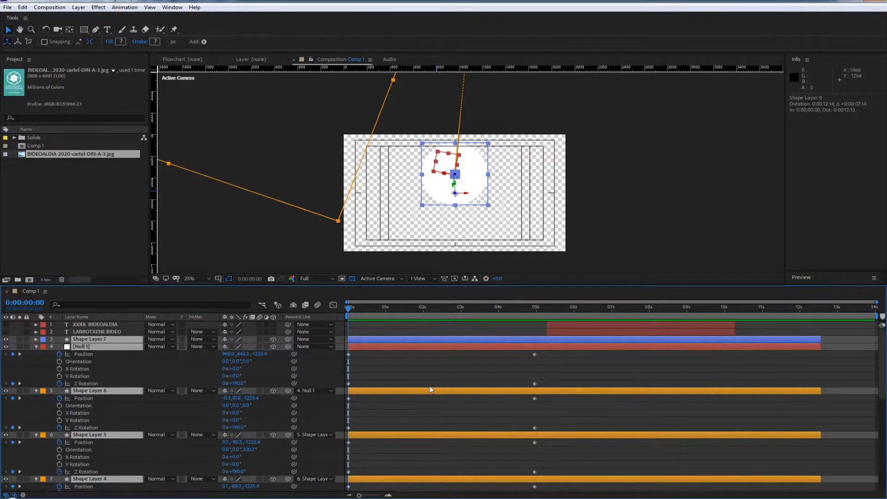
pyautogui.press('space')
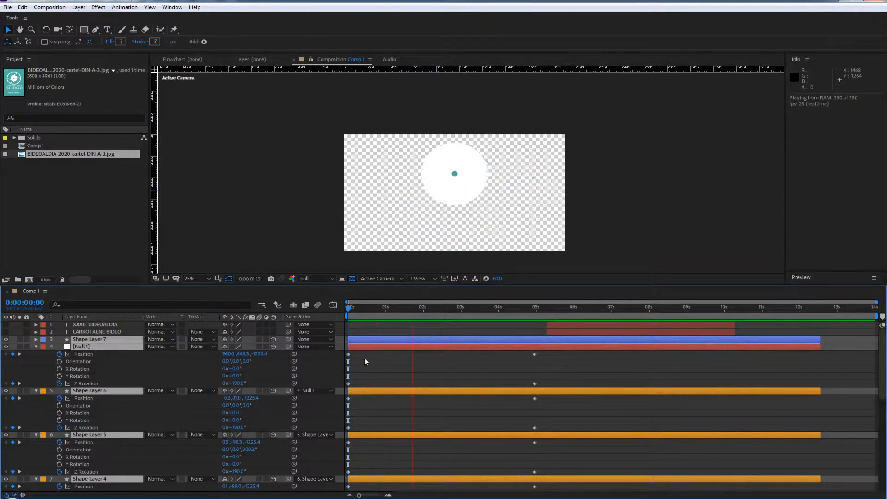
pyautogui.press('space')
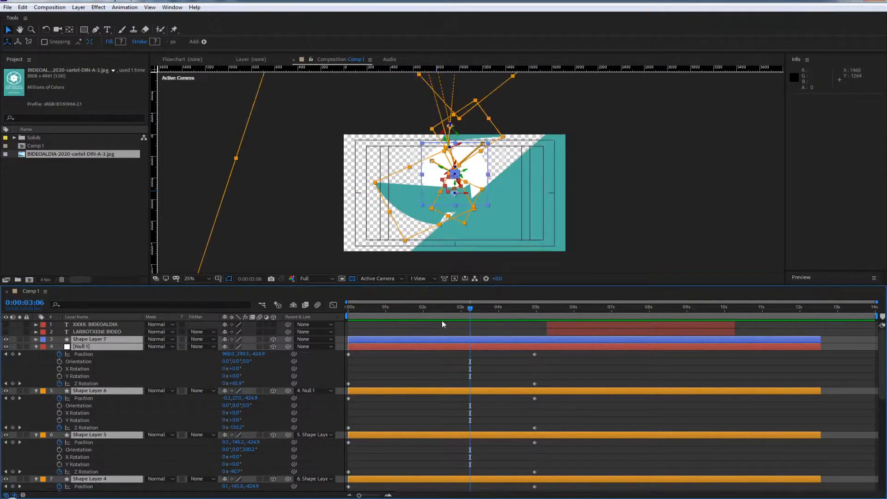
pyautogui.press('Home')
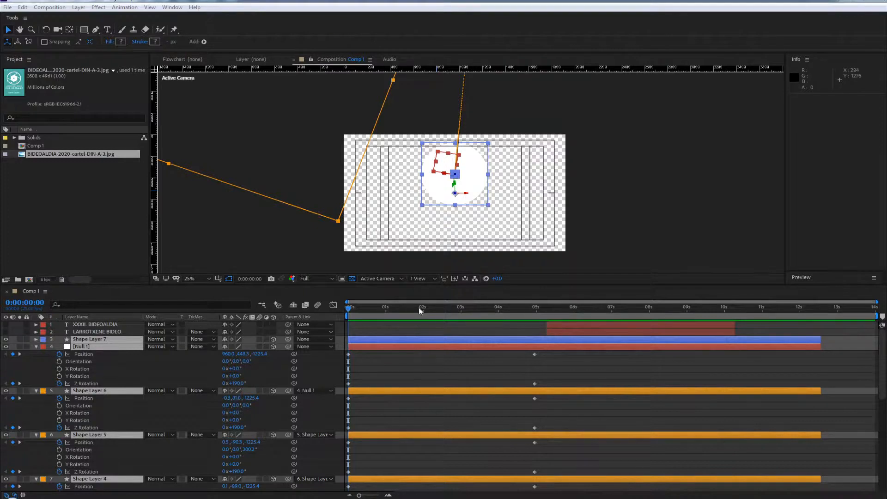
pyautogui.moveTo(420, 311); pyautogui.dragTo(133, 294)
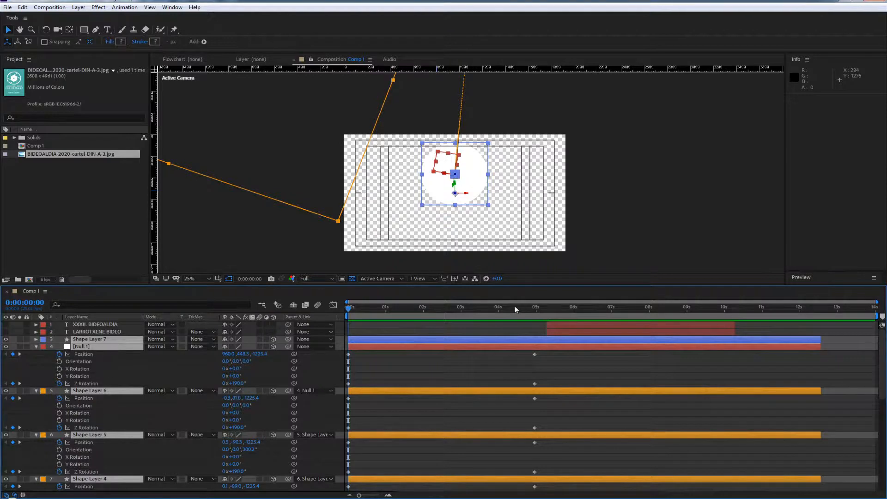
# Keyframe the selected logo layers' X Rotation at 0° at 0:00:04:24 and at -54° at 0:00:00:00
pyautogui.moveTo(514, 306); pyautogui.dragTo(535, 307)
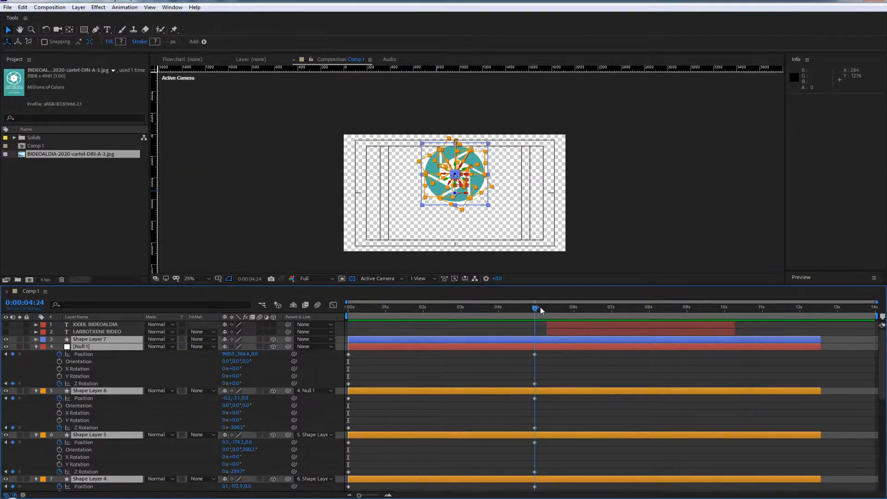
pyautogui.click(59, 368)
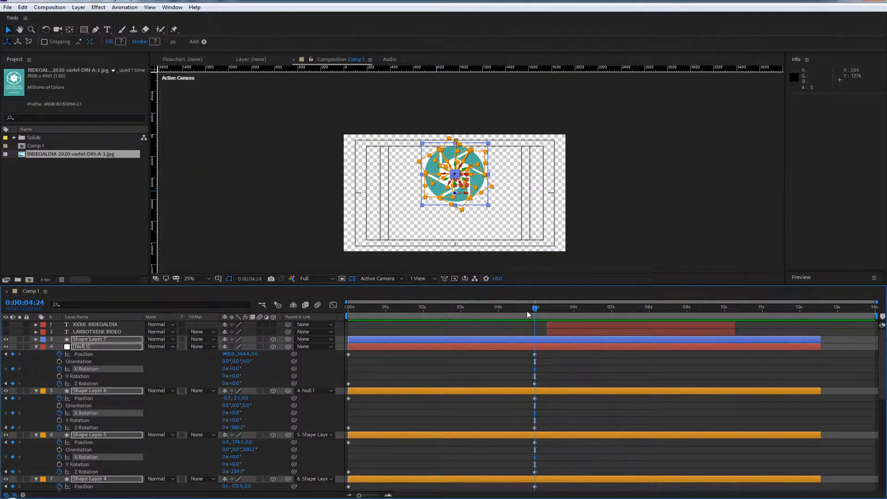
pyautogui.moveTo(527, 312); pyautogui.dragTo(195, 307)
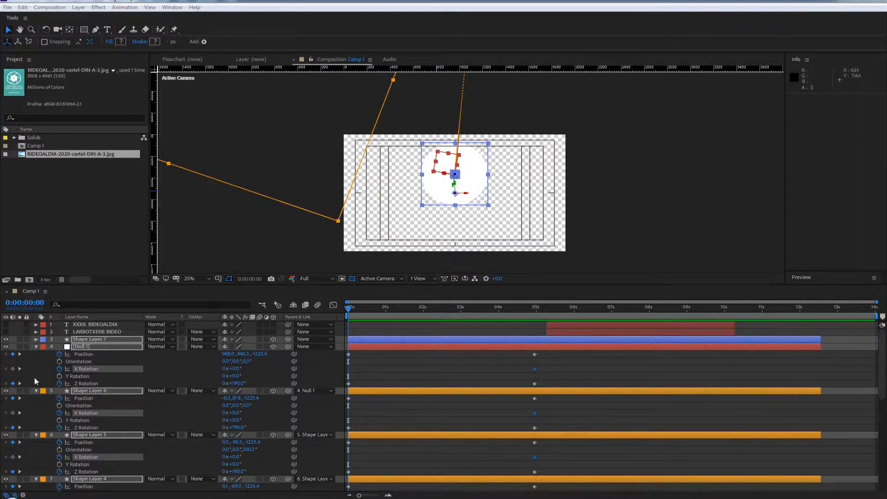
pyautogui.moveTo(233, 368); pyautogui.dragTo(214, 367)
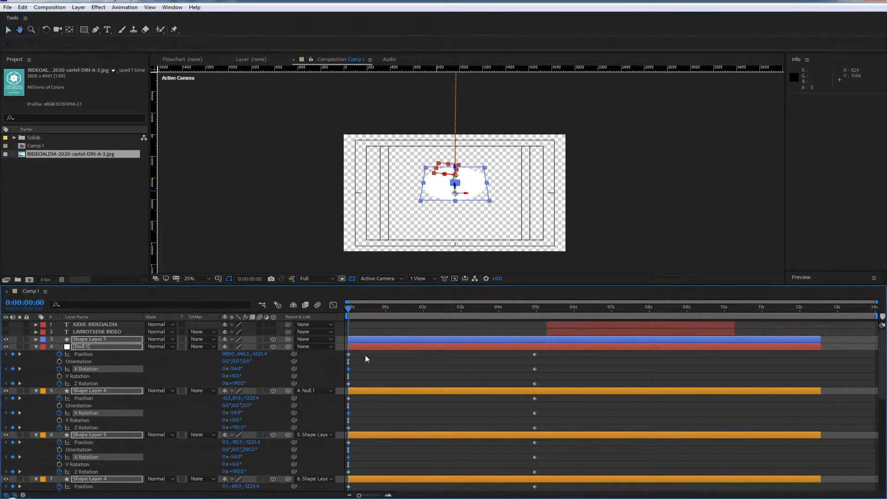
# Preview the X Rotation animation and examine the spread of the logo layers around 0:00:02:01
pyautogui.press('space')
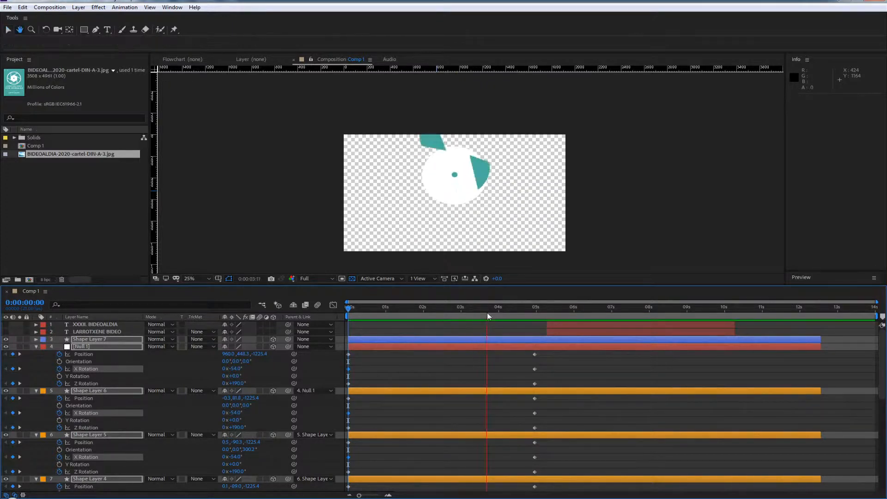
pyautogui.moveTo(488, 313); pyautogui.dragTo(424, 312)
pyautogui.scroll(-1, 470, 178)
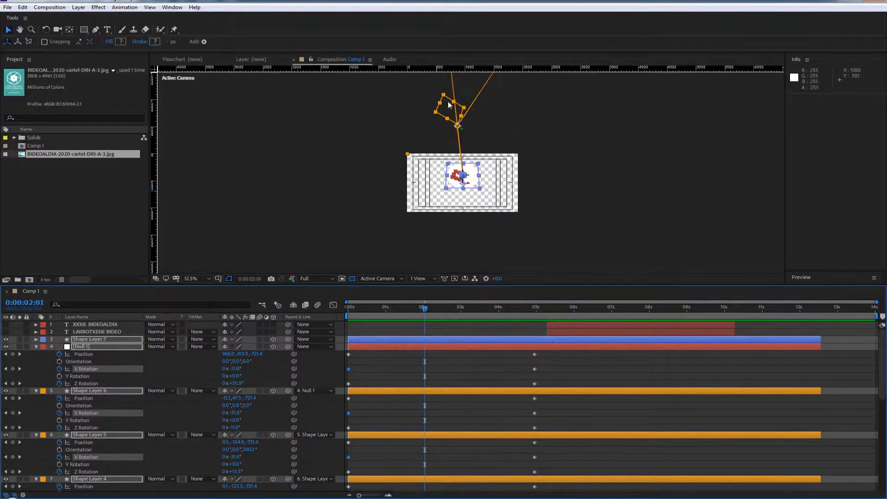
pyautogui.scroll(-4, 449, 104)
pyautogui.scroll(4, 501, 160)
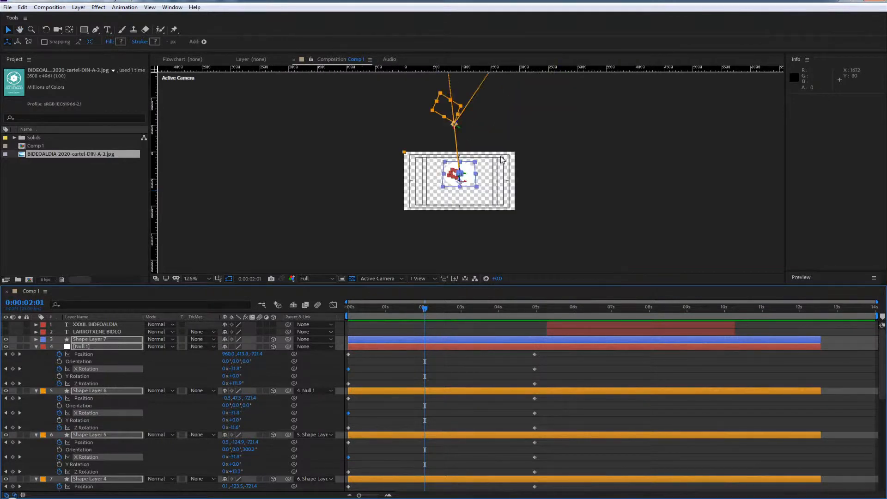
pyautogui.moveTo(543, 131); pyautogui.dragTo(544, 201)
pyautogui.scroll(-3, 545, 203)
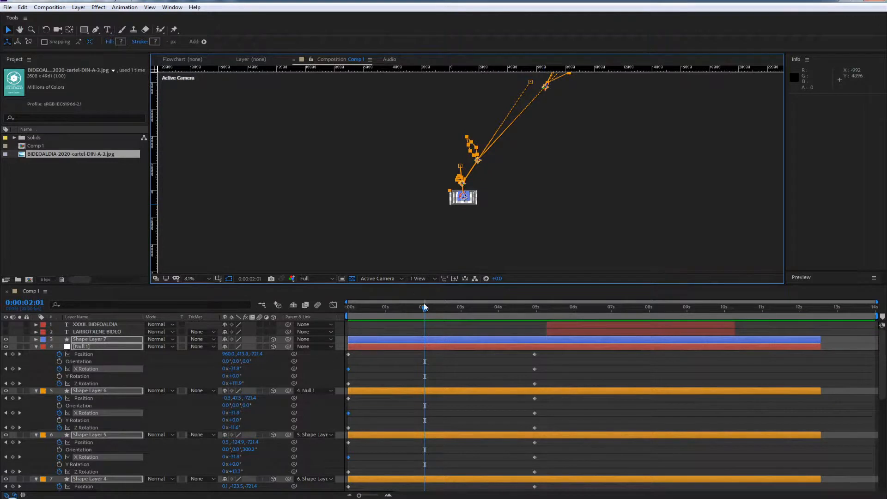
# Set the selected logo layers' Z Position to -585.4 at 0:00:00:00 and preview the opening second
pyautogui.moveTo(425, 307); pyautogui.dragTo(292, 360)
pyautogui.scroll(2, 449, 186)
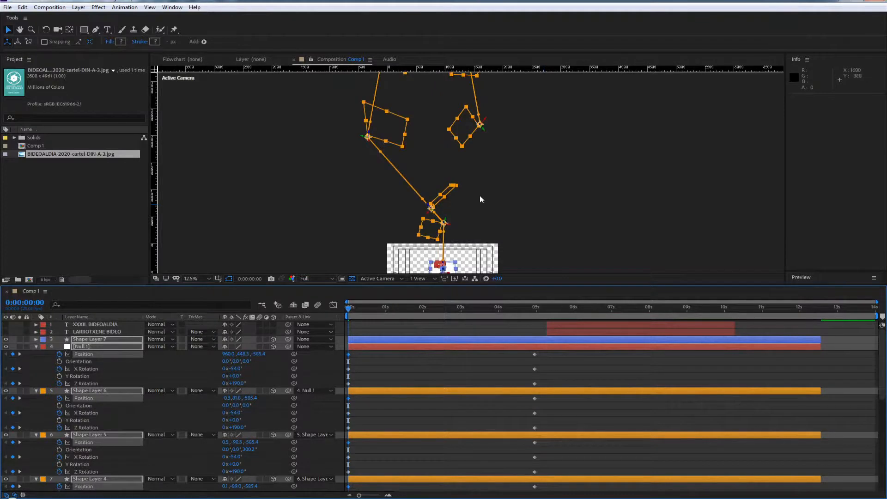
pyautogui.press('space')
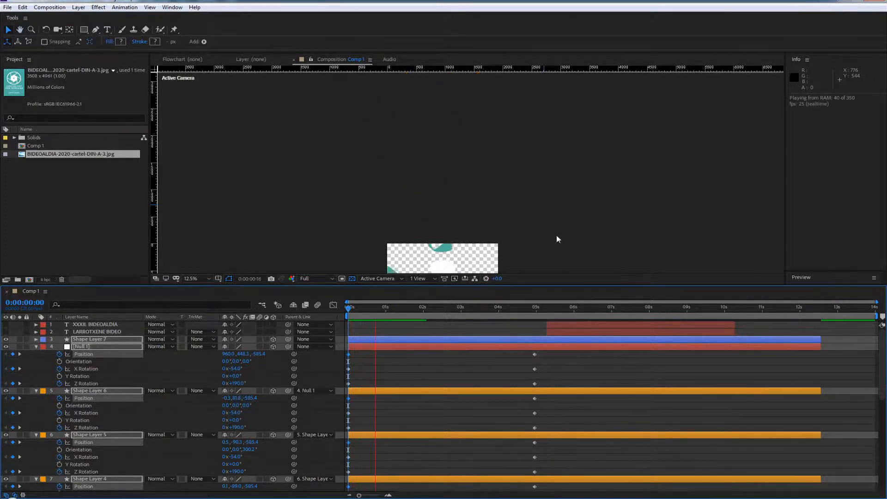
pyautogui.press('space')
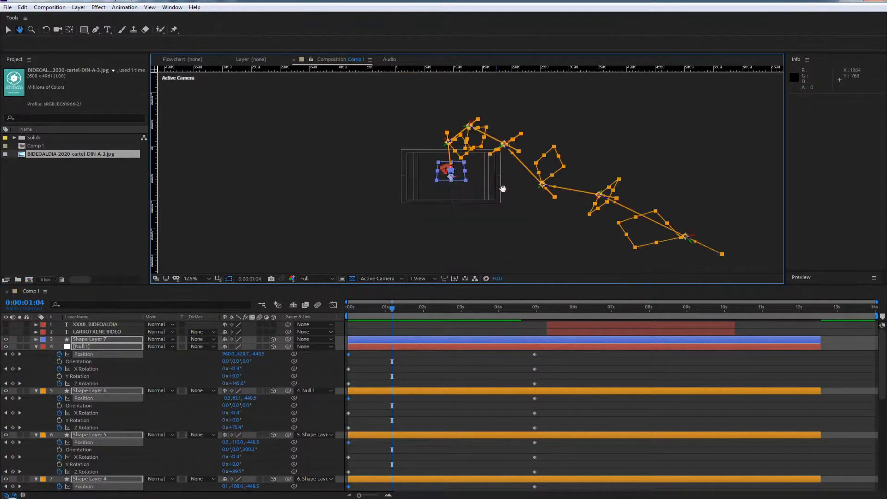
pyautogui.scroll(1, 481, 198)
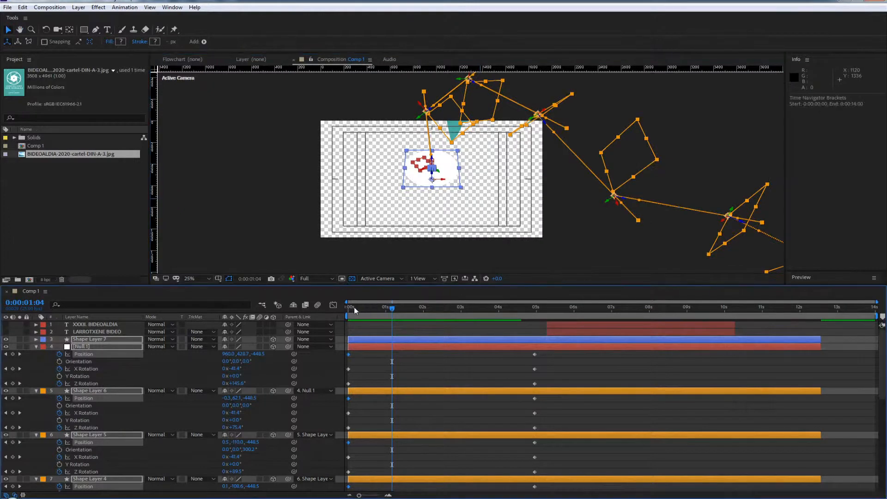
# Play the logo animation from the start, return to the first frame and deselect all layers
pyautogui.moveTo(362, 309); pyautogui.dragTo(329, 310)
pyautogui.press('space')
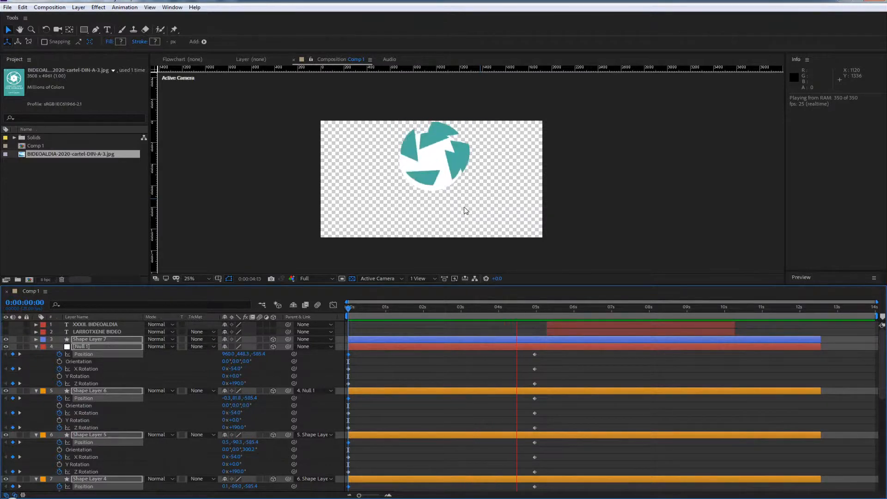
pyautogui.press('space')
pyautogui.moveTo(451, 306); pyautogui.dragTo(273, 316)
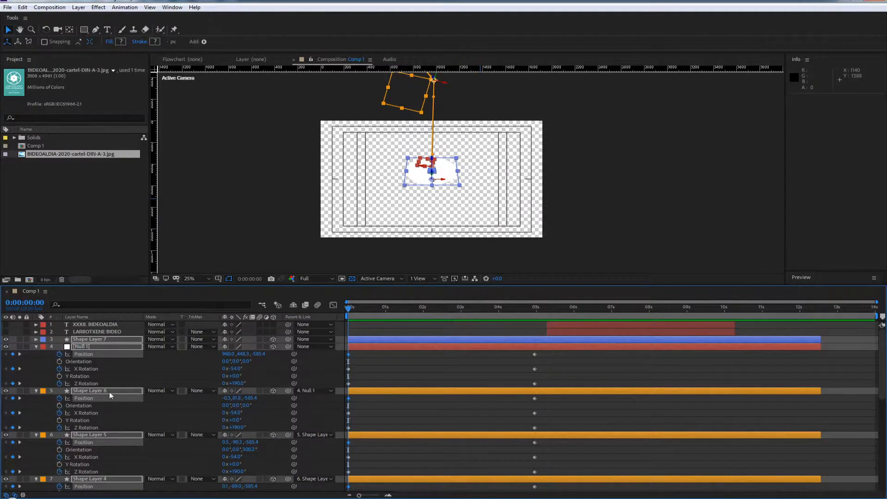
pyautogui.click(372, 367)
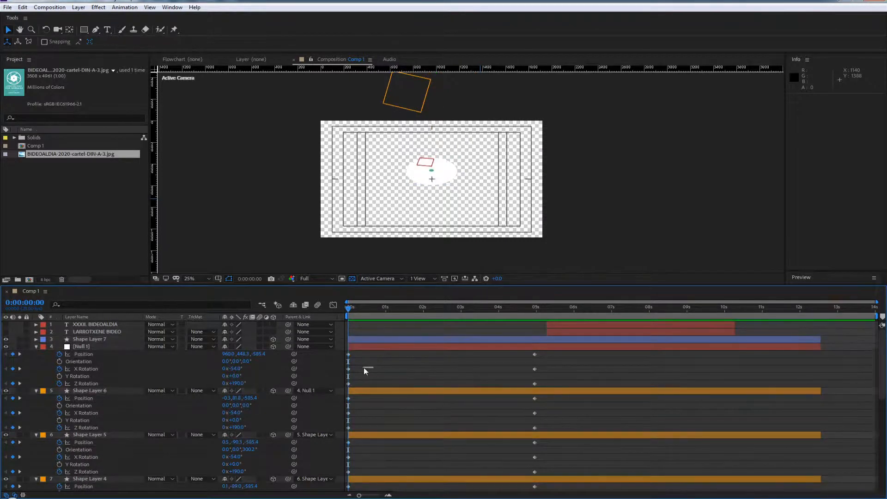
pyautogui.click(87, 340)
pyautogui.click(87, 346)
pyautogui.scroll(-8, 378, 451)
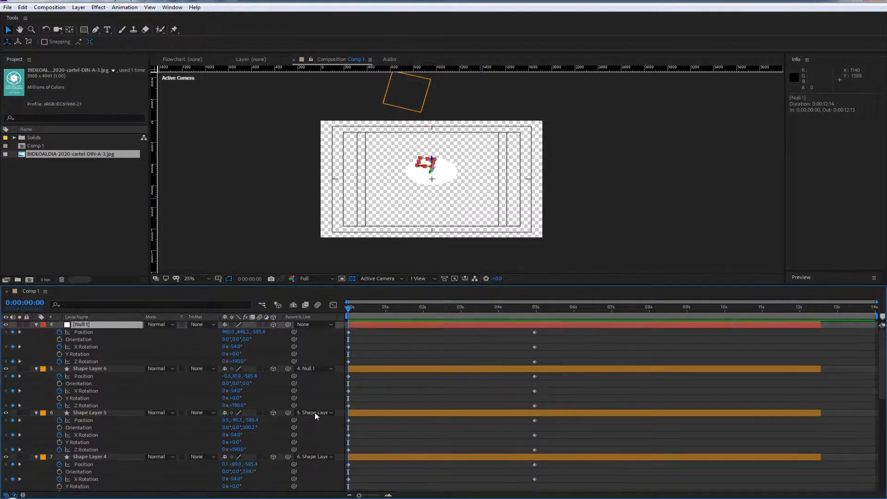
pyautogui.scroll(-2, 378, 453)
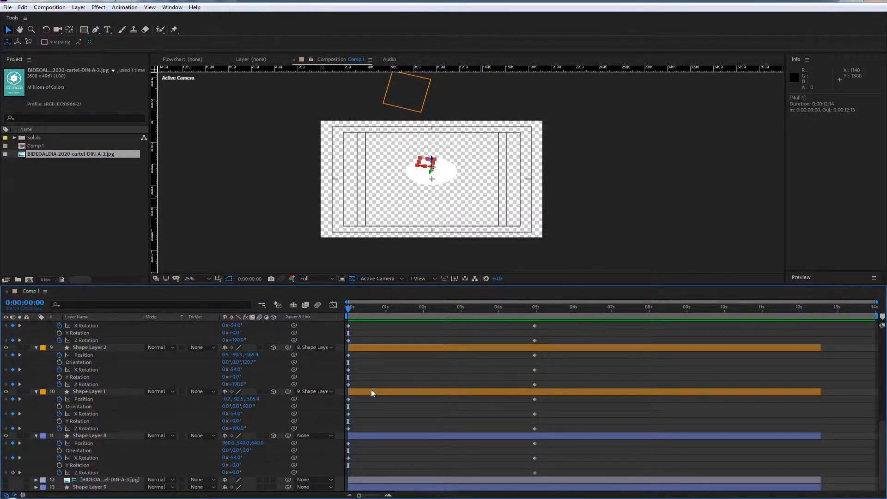
pyautogui.keyDown('shift'); pyautogui.click(371, 390); pyautogui.keyUp('shift')
pyautogui.keyDown('shift'); pyautogui.click(362, 436); pyautogui.keyUp('shift')
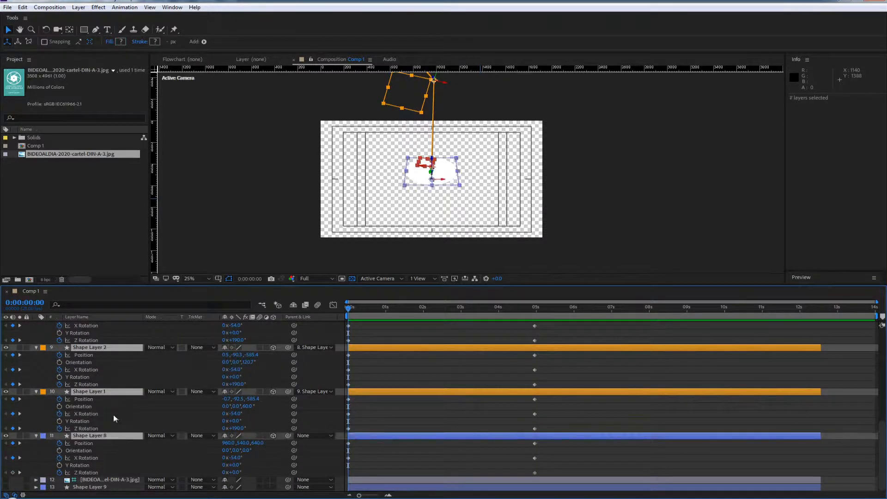
pyautogui.click(58, 458)
pyautogui.hotkey('ctrl', 'z')
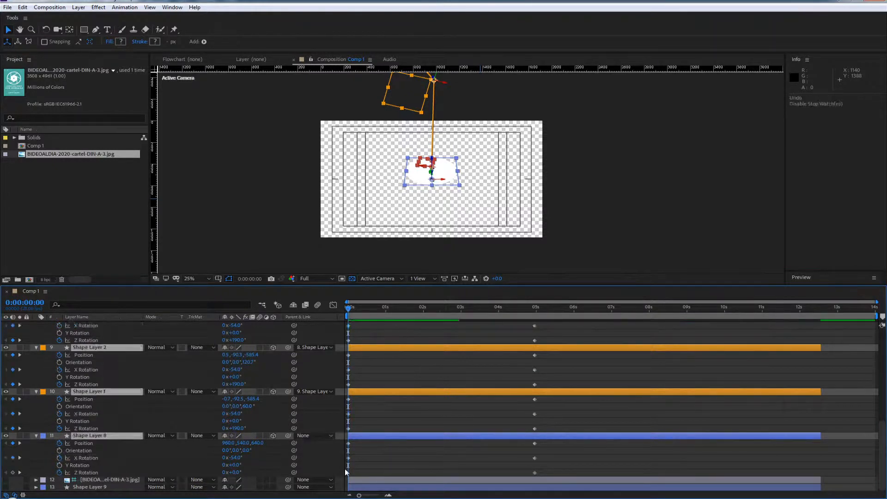
# Delete Shape Layer 8's X Rotation keyframe at 0:00:00:00 and scrub through the opening frames to check it
pyautogui.click(348, 458)
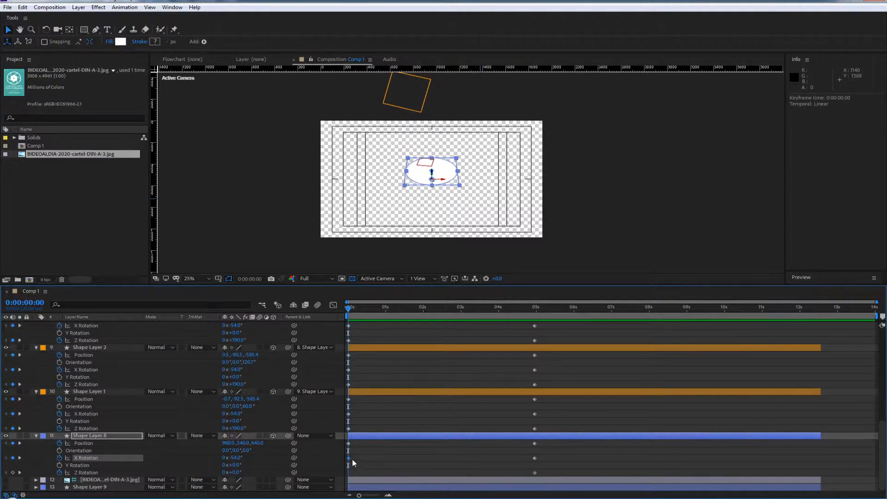
pyautogui.press('Delete')
pyautogui.click(349, 414)
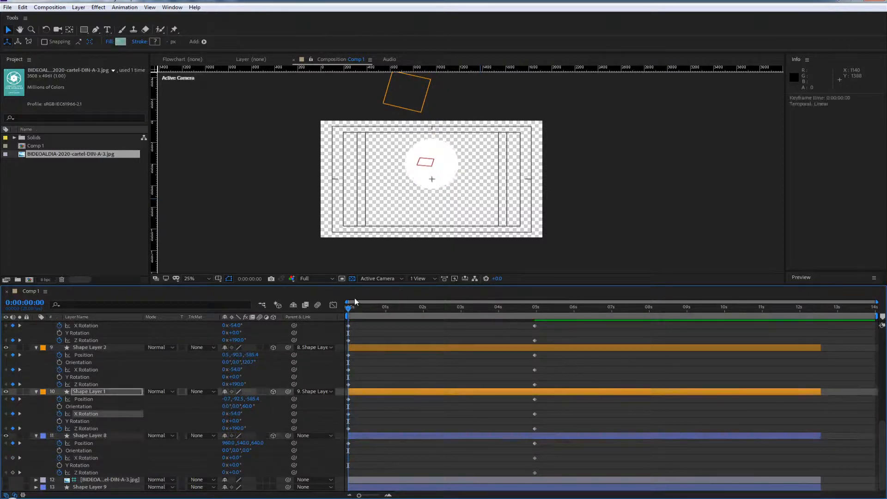
pyautogui.moveTo(356, 301)
pyautogui.mouseDown()
pyautogui.moveTo(342, 306)
pyautogui.moveTo(468, 301)
pyautogui.moveTo(362, 303)
pyautogui.mouseUp()
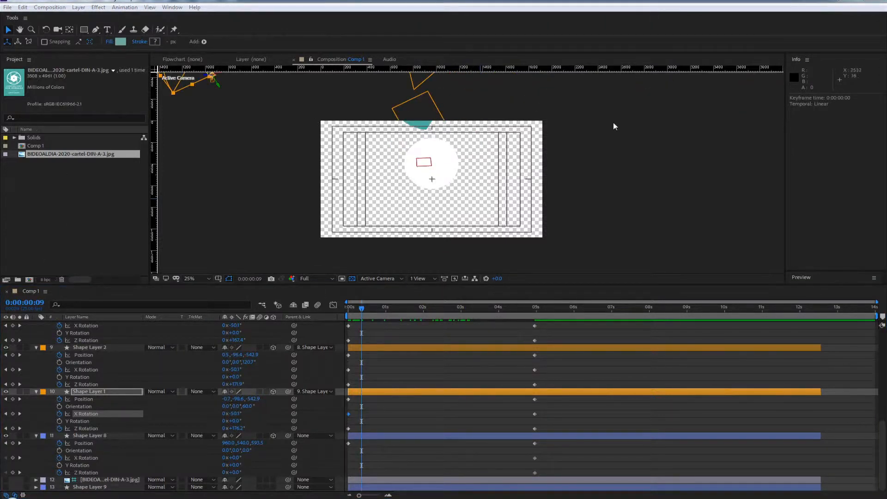
pyautogui.moveTo(357, 308); pyautogui.dragTo(347, 308)
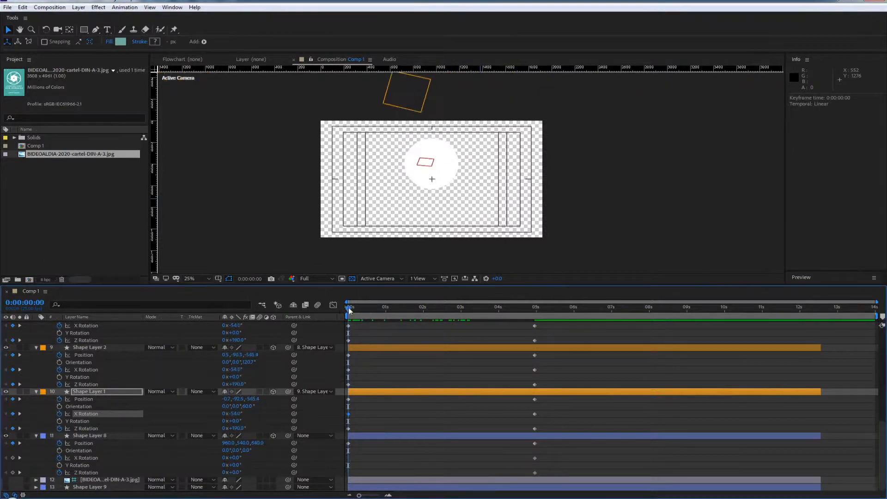
# View the logo layers from the Front and Left, scrubbing the Left view to 0:00:03:17
pyautogui.click(379, 279)
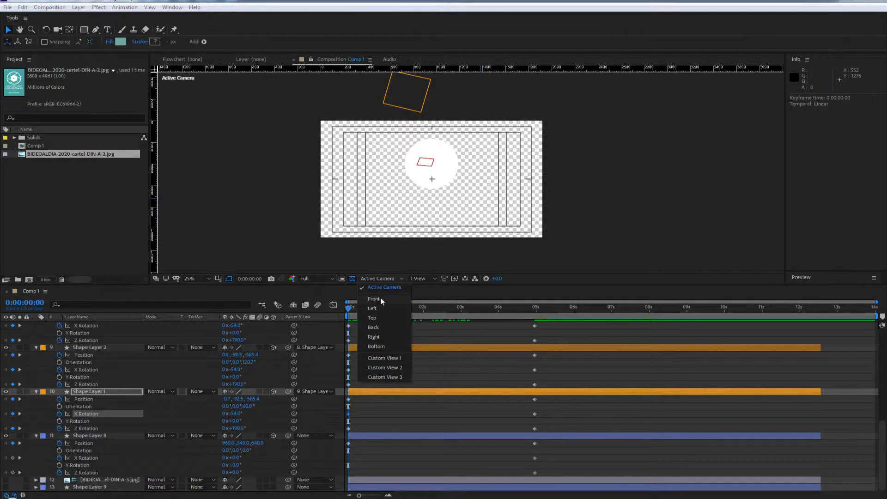
pyautogui.click(375, 300)
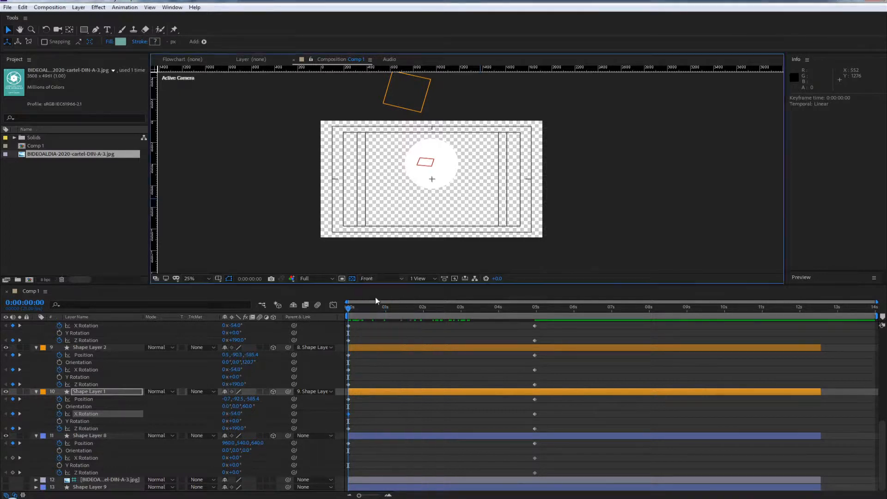
pyautogui.click(385, 279)
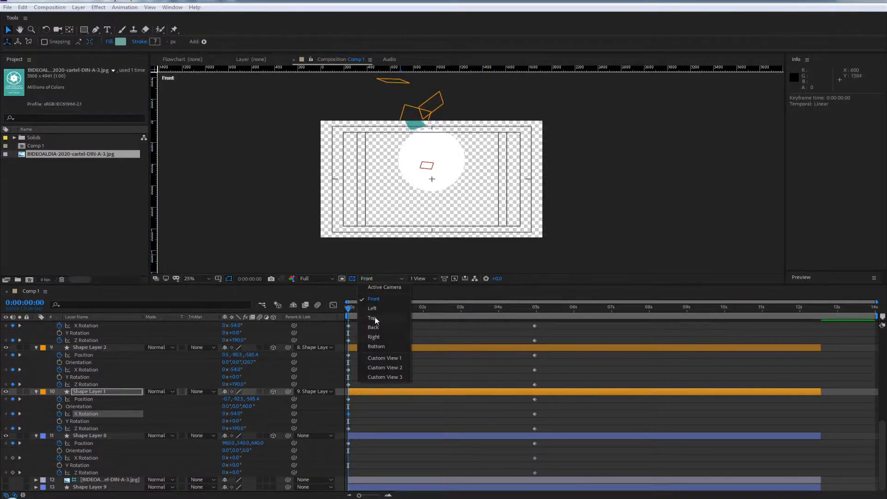
pyautogui.click(374, 309)
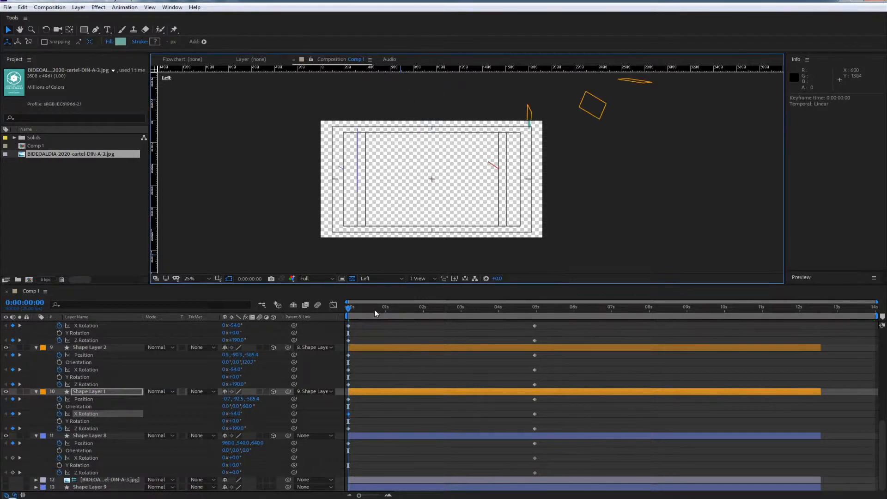
pyautogui.moveTo(384, 318); pyautogui.dragTo(487, 304)
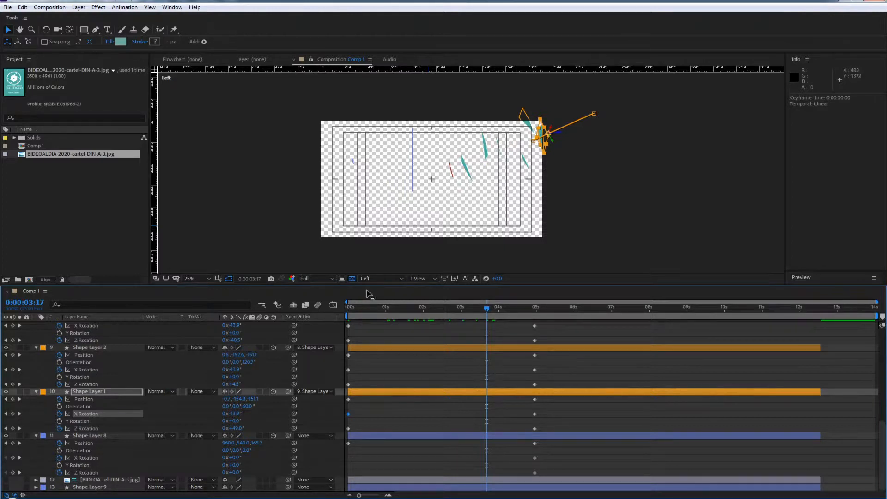
# Examine the layers' arrangement at 0:00:03:17 from the Top, Back, Right and Bottom views
pyautogui.click(379, 278)
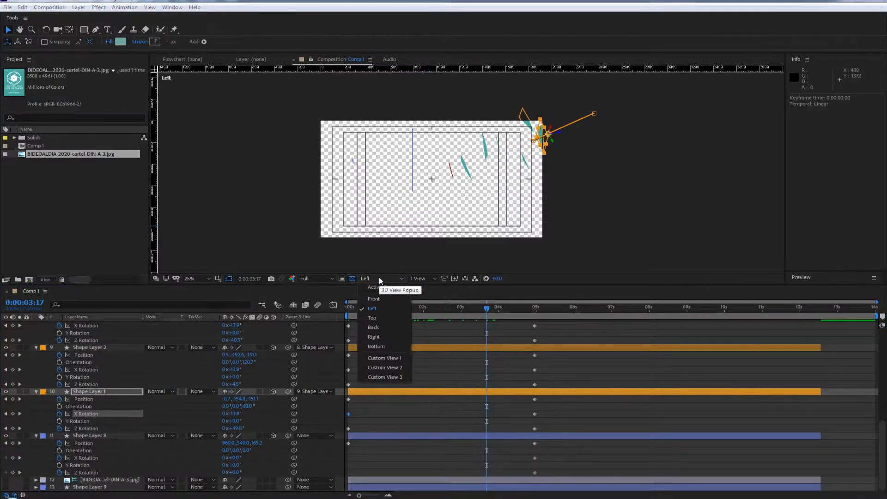
pyautogui.click(373, 318)
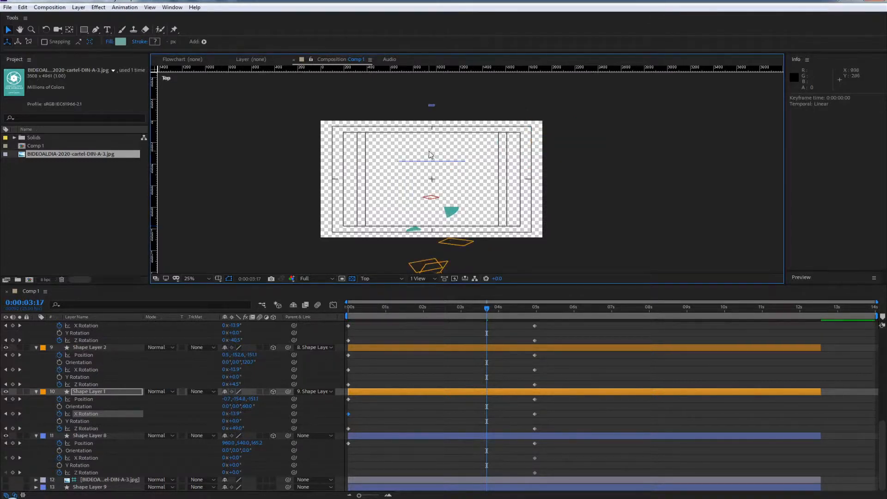
pyautogui.click(373, 278)
pyautogui.click(374, 327)
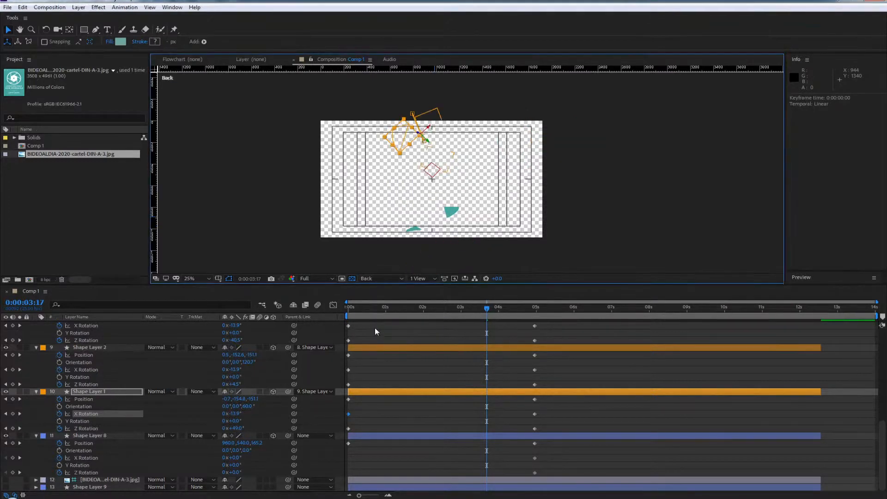
pyautogui.click(374, 278)
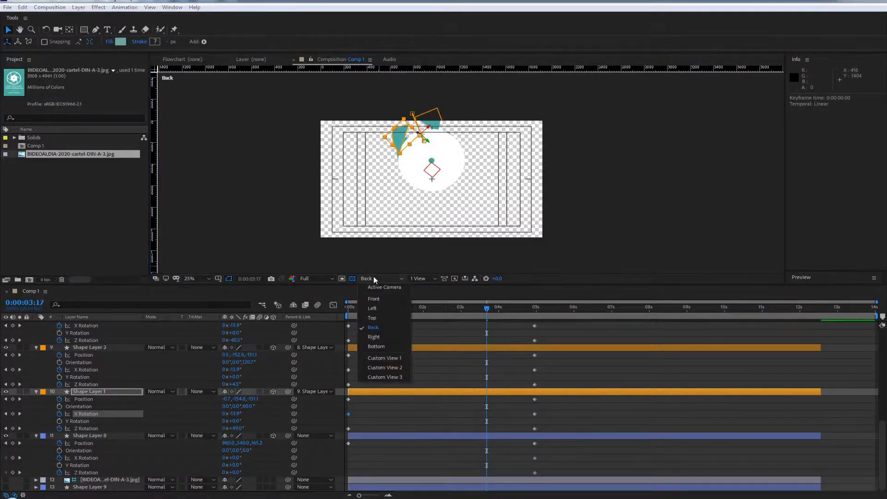
pyautogui.click(376, 337)
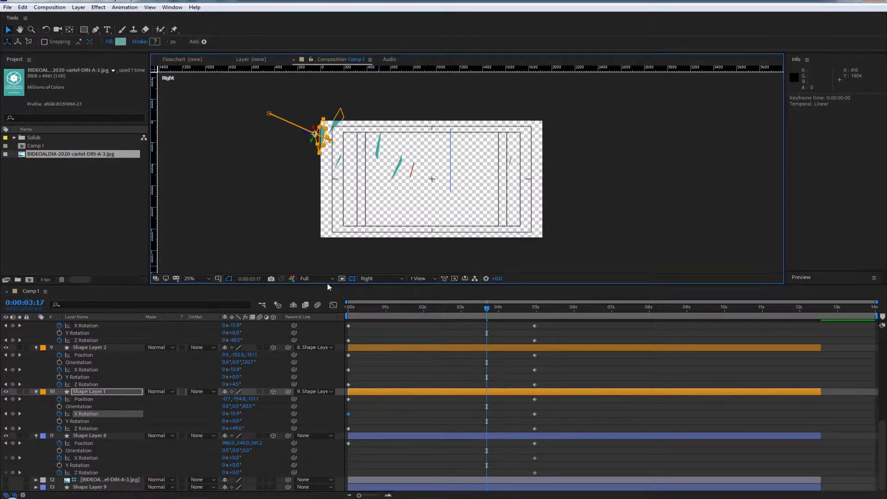
pyautogui.click(377, 279)
pyautogui.click(378, 346)
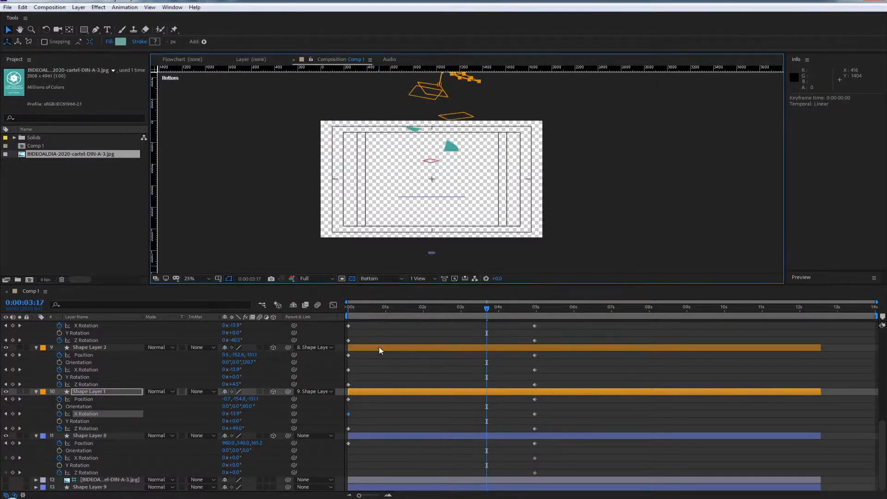
# Orbit around the logo layers in Custom View 1 with the camera tool and scrub back to 0:00:00:00
pyautogui.click(386, 278)
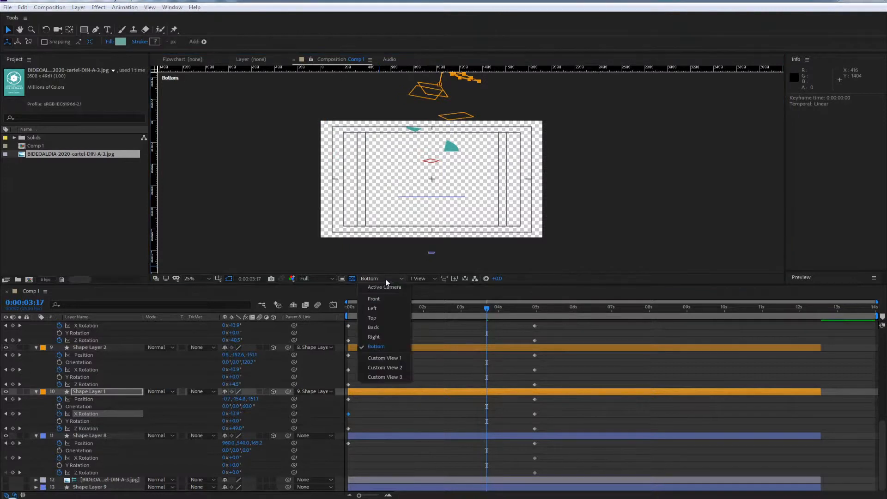
pyautogui.click(382, 358)
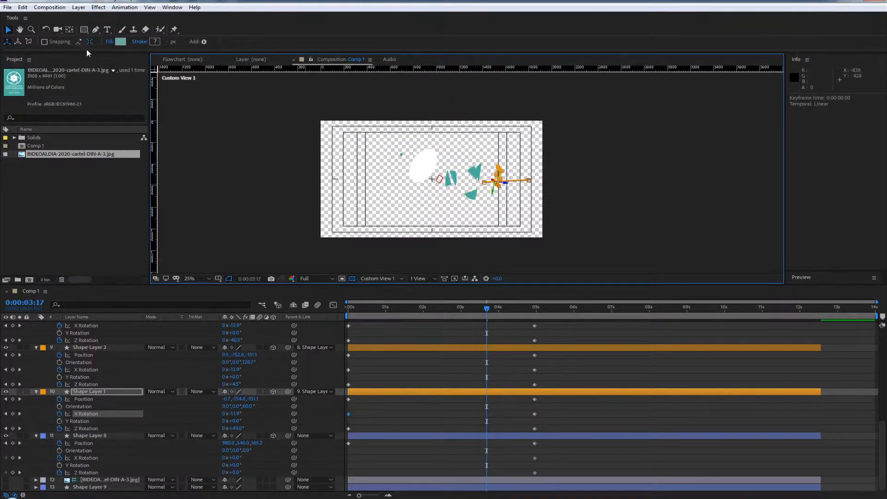
pyautogui.click(58, 29)
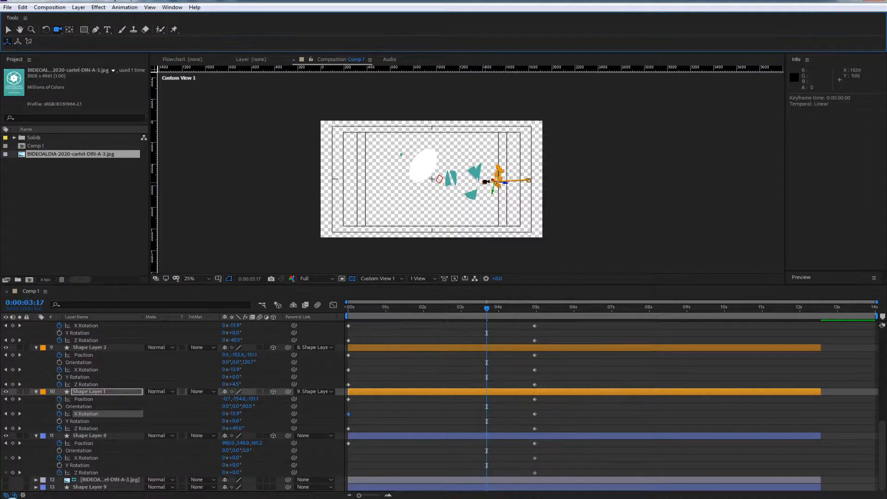
pyautogui.moveTo(476, 170); pyautogui.dragTo(430, 136)
pyautogui.scroll(2, 454, 194)
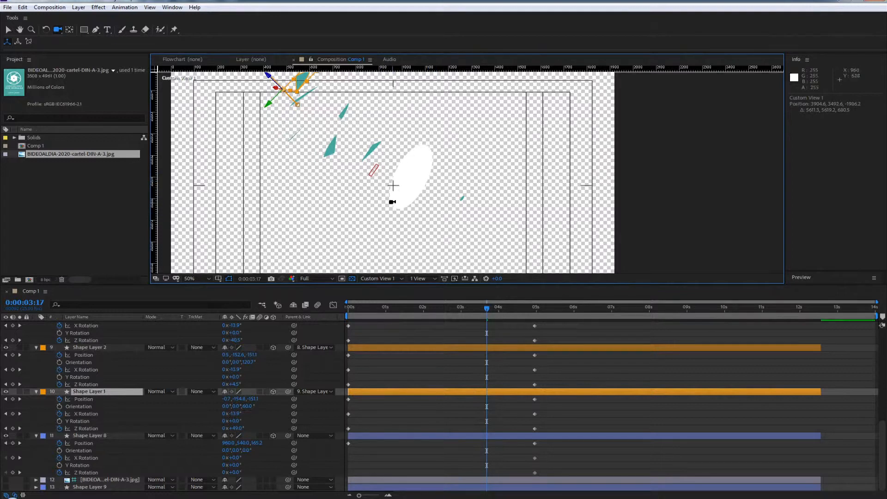
pyautogui.moveTo(411, 183); pyautogui.dragTo(417, 225)
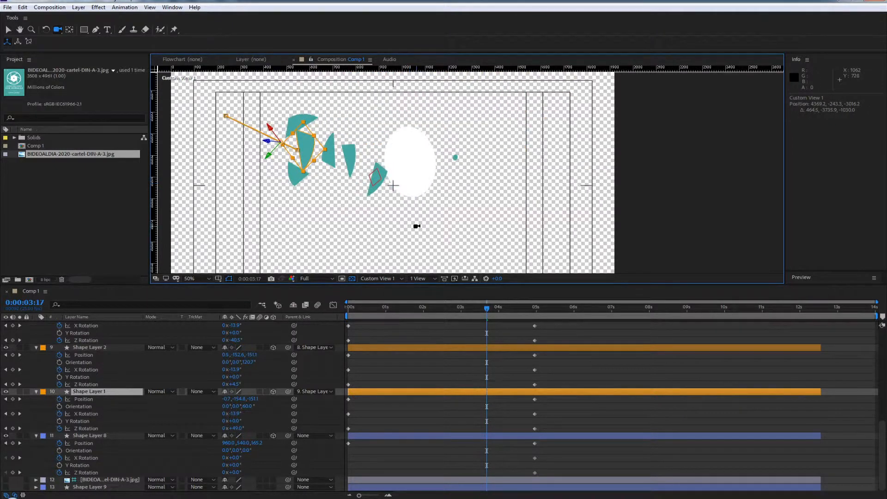
pyautogui.moveTo(397, 185); pyautogui.dragTo(479, 194)
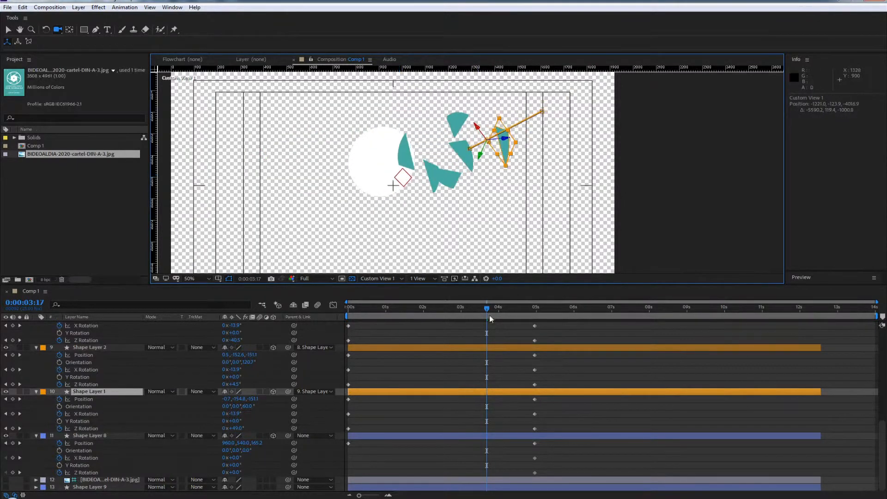
pyautogui.moveTo(494, 310); pyautogui.dragTo(270, 318)
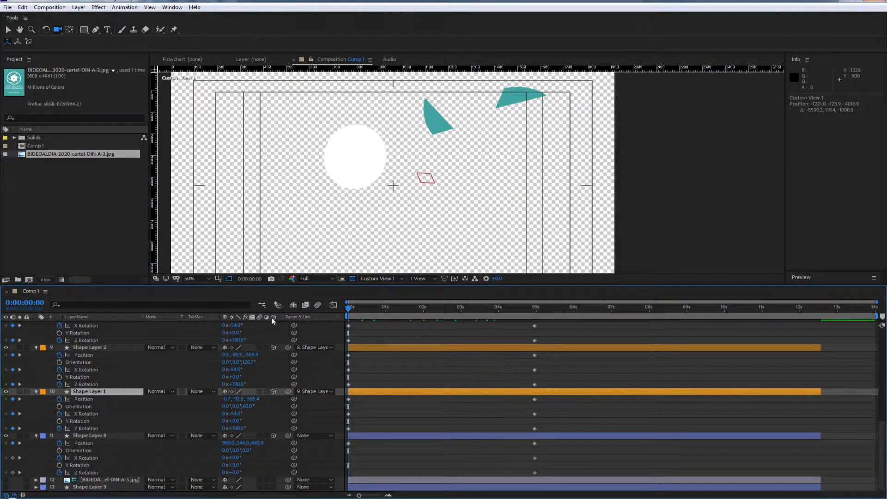
# Return the composition to the Active Camera view with the playhead at 0:00:00:00
pyautogui.click(382, 278)
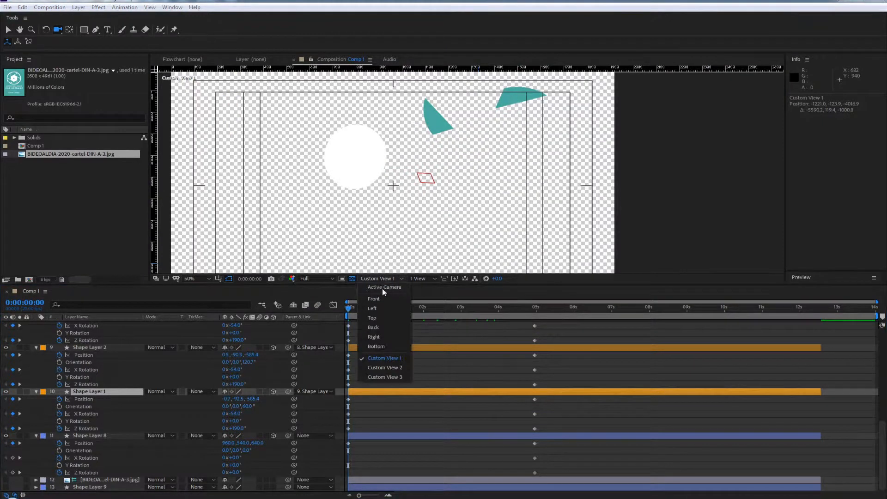
pyautogui.click(384, 287)
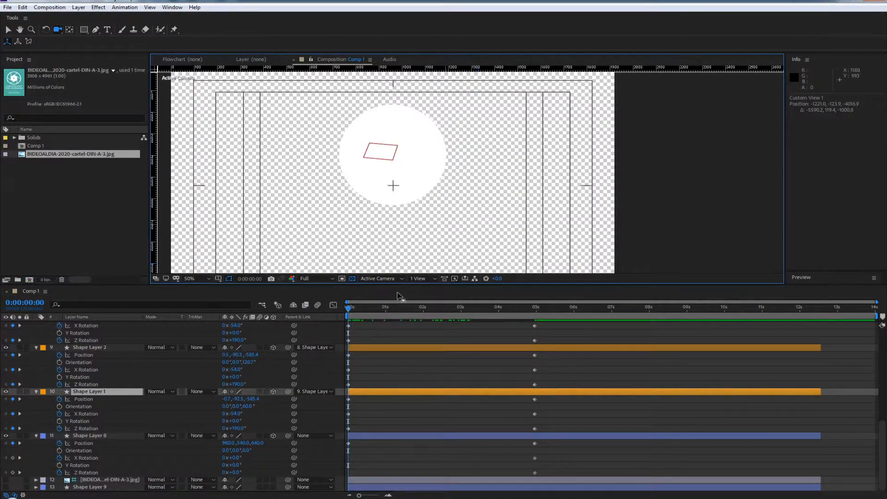
pyautogui.moveTo(352, 313); pyautogui.dragTo(275, 312)
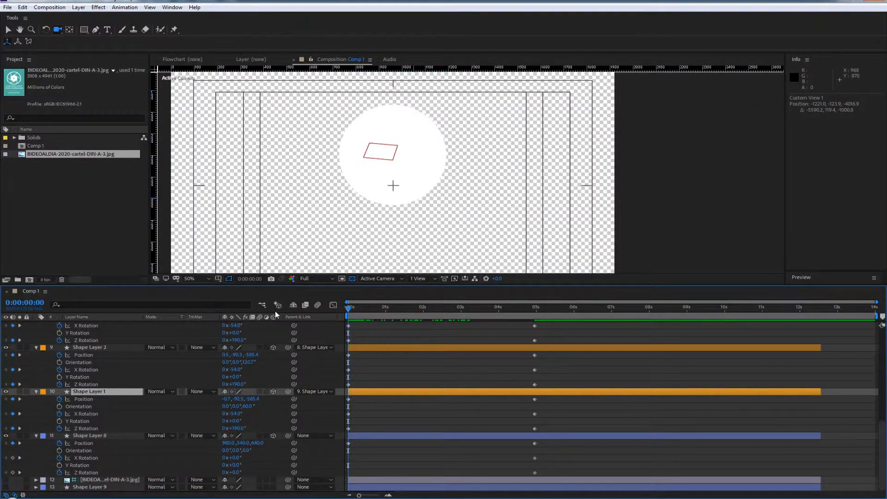
# Delete the X Rotation keyframes at 0:00:00:00 from Shape Layer 1, Shape Layer 2 and Shape Layer 3
pyautogui.click(349, 414)
pyautogui.press('Delete')
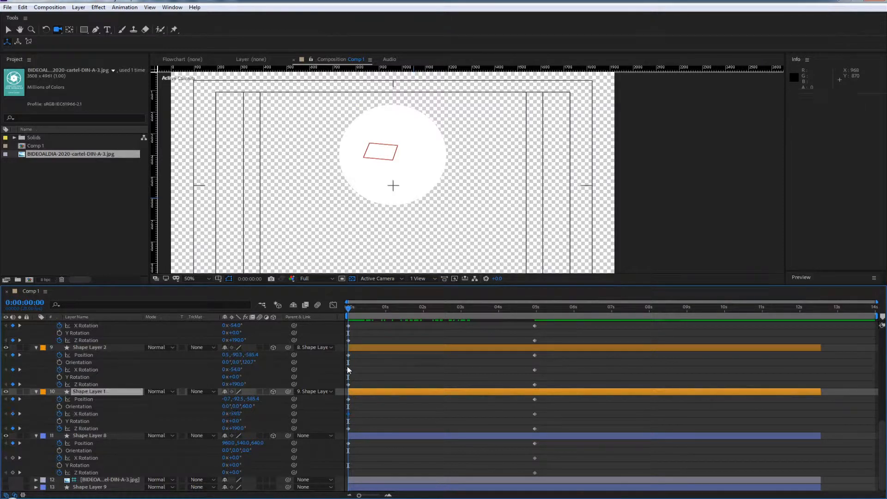
pyautogui.click(349, 369)
pyautogui.press('Delete')
pyautogui.click(348, 326)
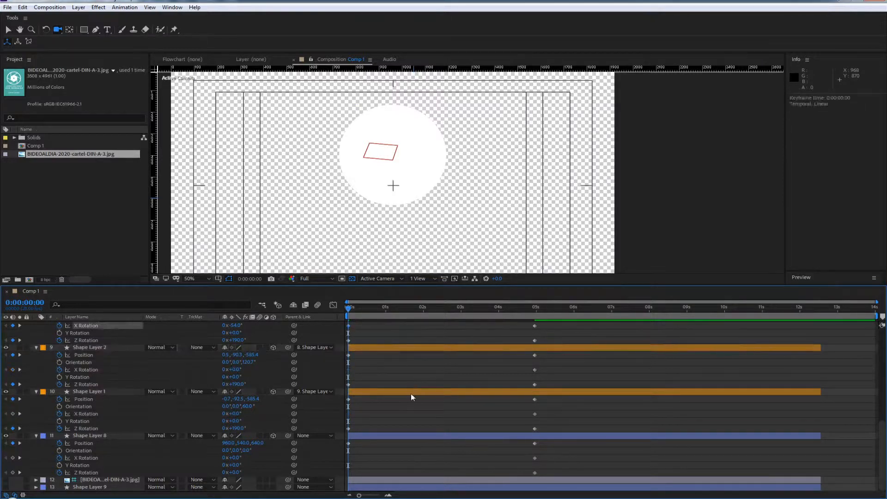
pyautogui.click(420, 417)
# Remove the starting X Rotation keyframes at 0:00:00:00 from Shape Layer 4, Shape Layer 5 and Shape Layer 6
pyautogui.scroll(2, 413, 409)
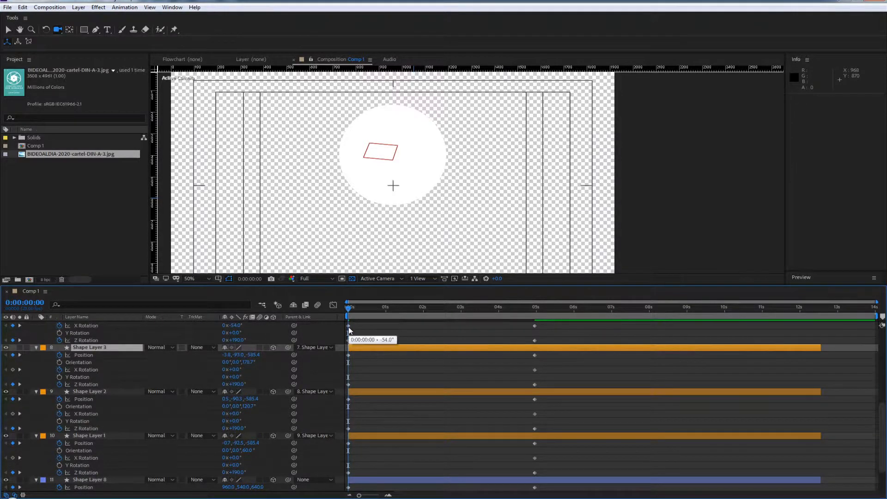
pyautogui.click(348, 326)
pyautogui.click(398, 407)
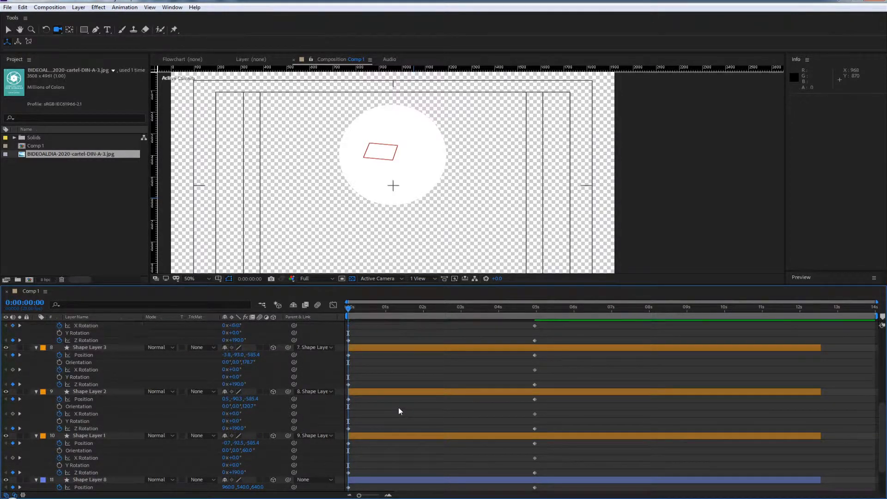
pyautogui.scroll(5, 399, 407)
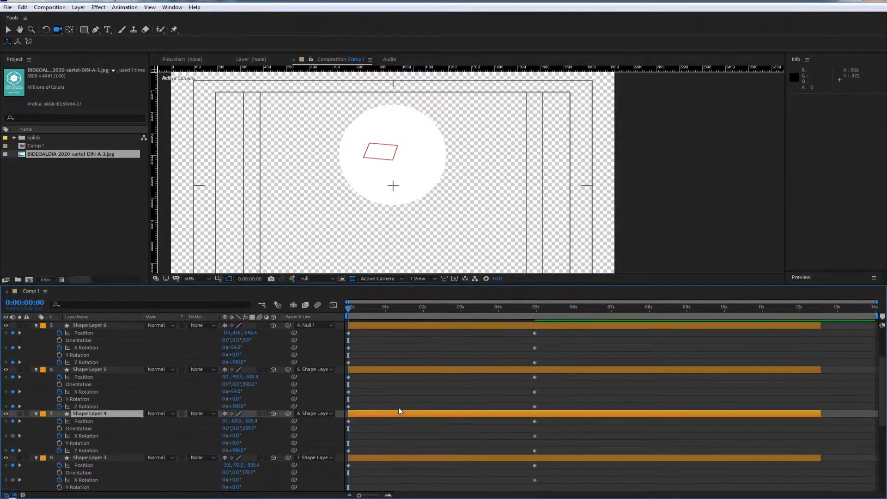
pyautogui.click(349, 393)
pyautogui.press('Delete')
pyautogui.click(349, 348)
pyautogui.press('Delete')
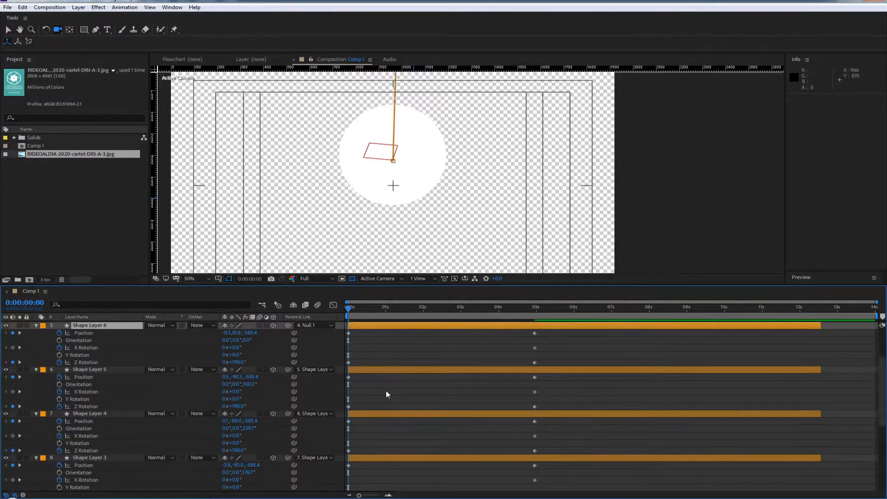
pyautogui.scroll(3, 382, 384)
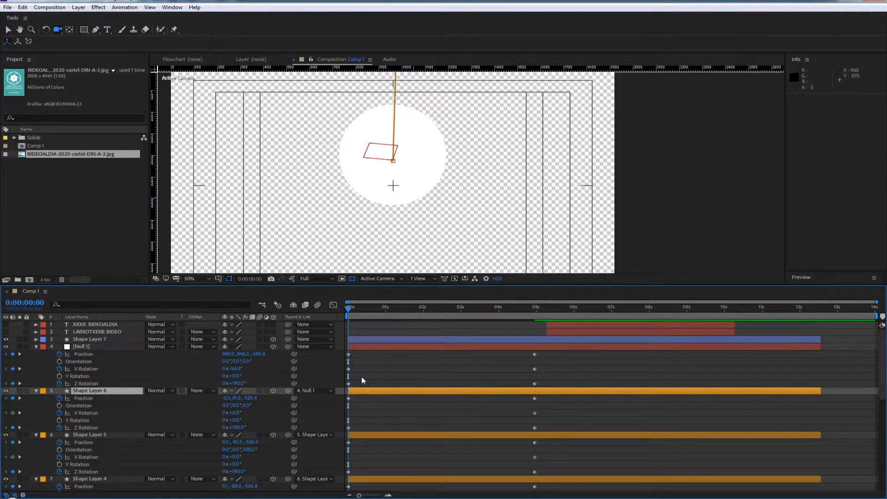
pyautogui.rightClick(37, 361)
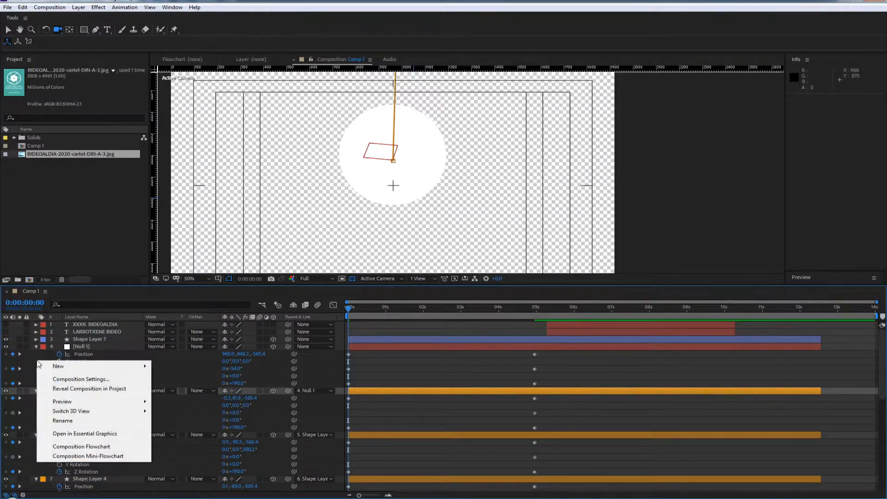
pyautogui.moveTo(64, 366)
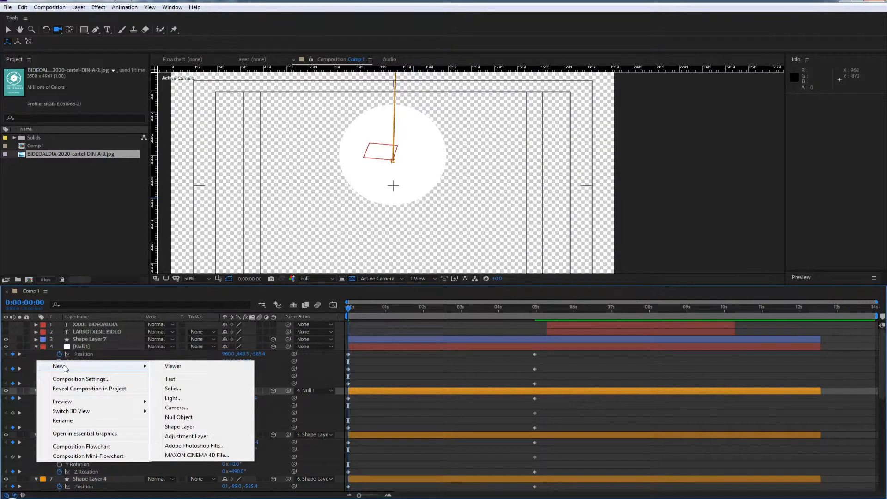
pyautogui.click(176, 408)
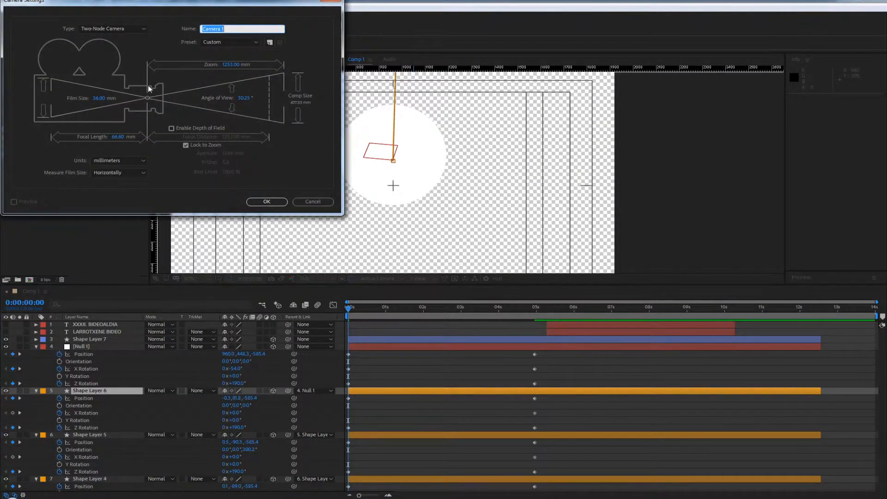
pyautogui.moveTo(185, 3); pyautogui.dragTo(379, 83)
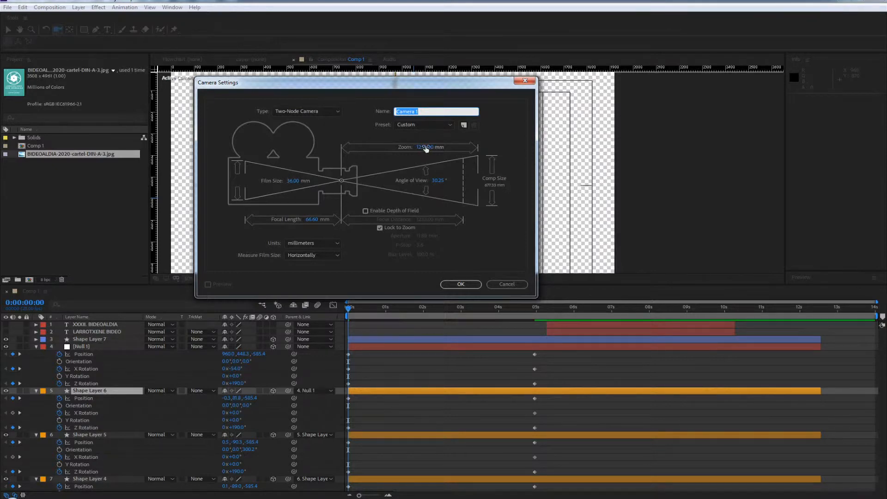
pyautogui.click(365, 211)
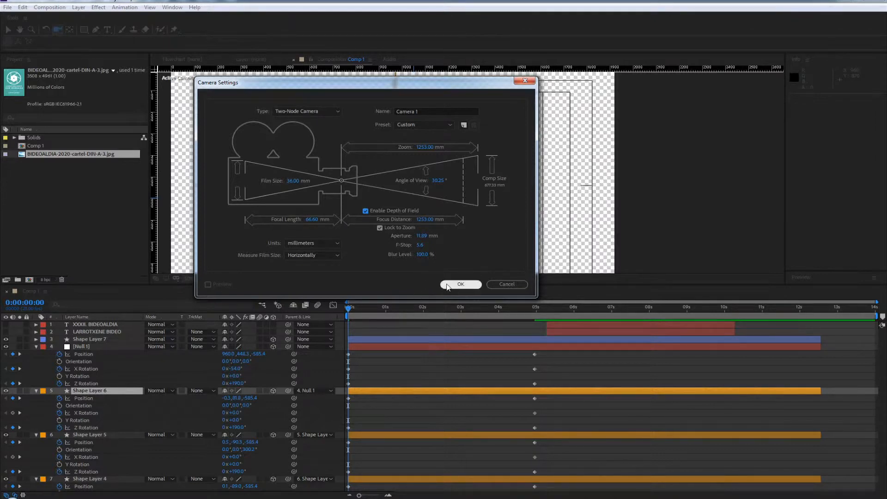
pyautogui.click(507, 285)
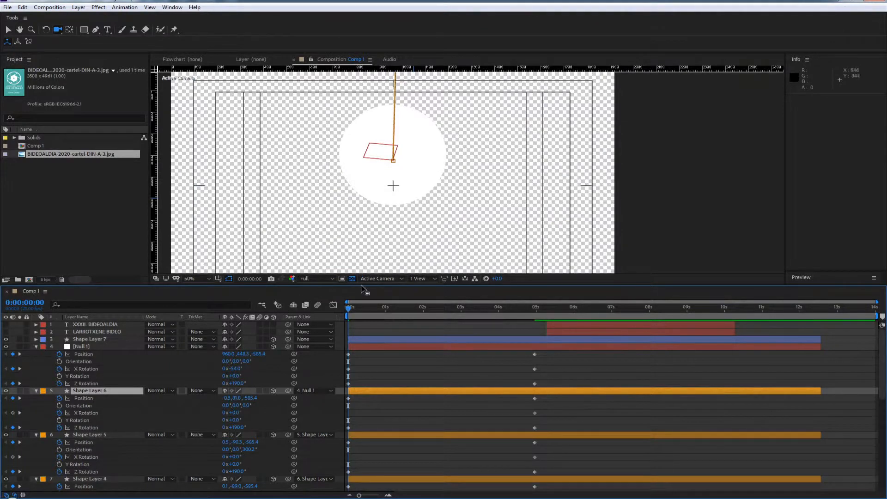
# Select Null 1 through Shape Layer 1, try shifting their Y Position together at 0:00:00:00, and undo the shift
pyautogui.moveTo(358, 316); pyautogui.dragTo(306, 320)
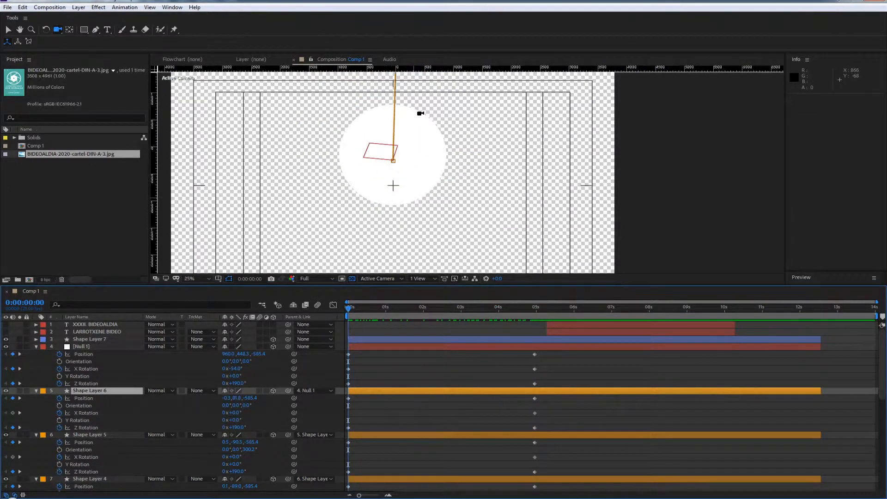
pyautogui.scroll(-2, 424, 163)
pyautogui.scroll(2, 423, 164)
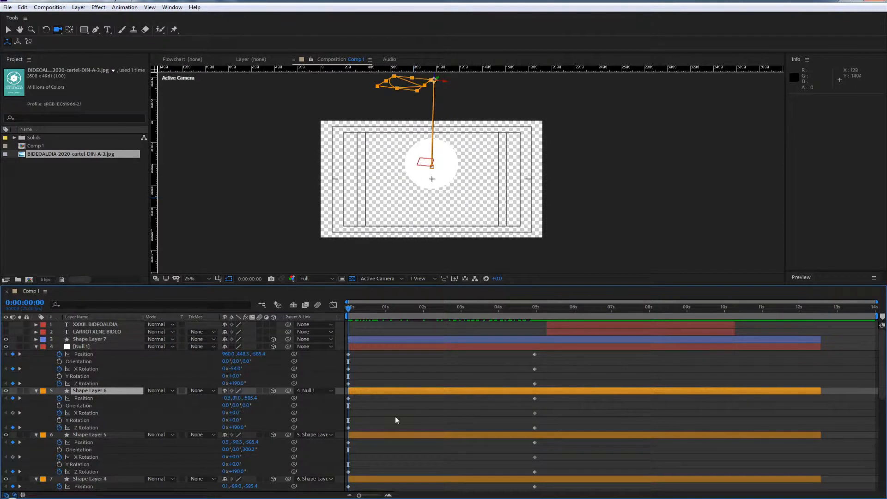
pyautogui.click(384, 350)
pyautogui.scroll(-8, 391, 402)
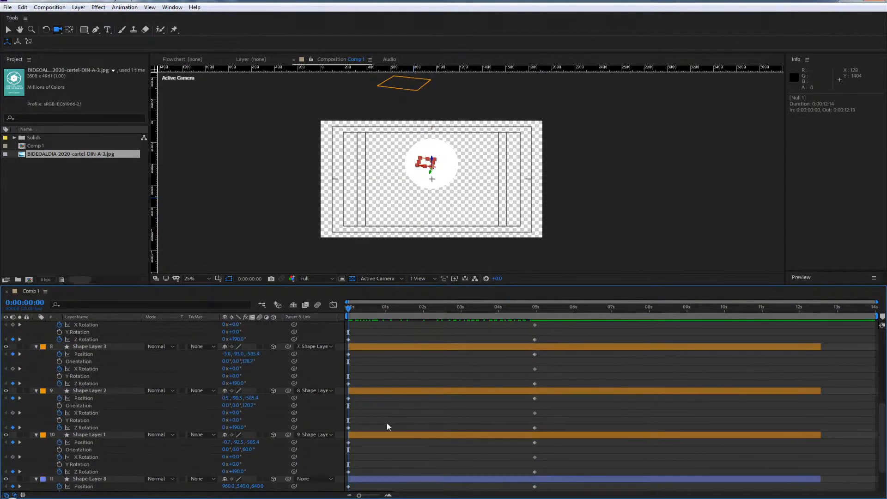
pyautogui.keyDown('shift'); pyautogui.click(375, 435); pyautogui.keyUp('shift')
pyautogui.scroll(8, 401, 396)
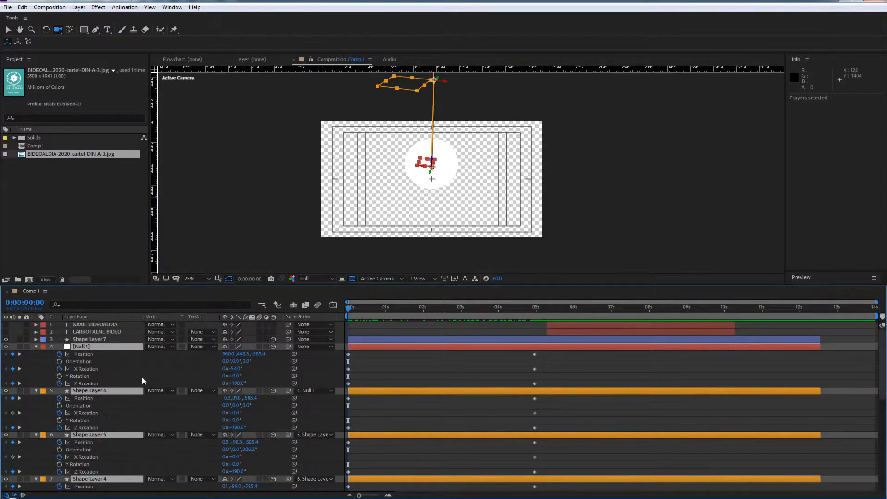
pyautogui.moveTo(243, 355); pyautogui.dragTo(337, 350)
pyautogui.hotkey('ctrl', 'z')
pyautogui.moveTo(248, 355); pyautogui.dragTo(279, 353)
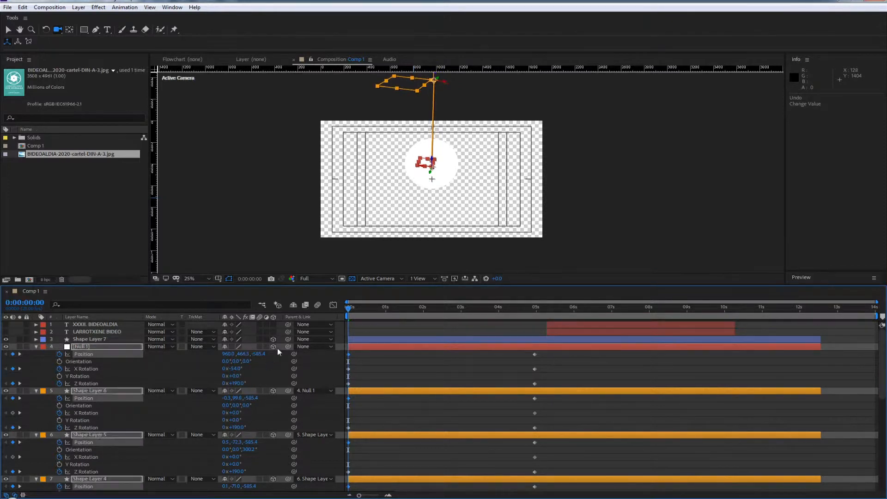
pyautogui.hotkey('ctrl', 'z')
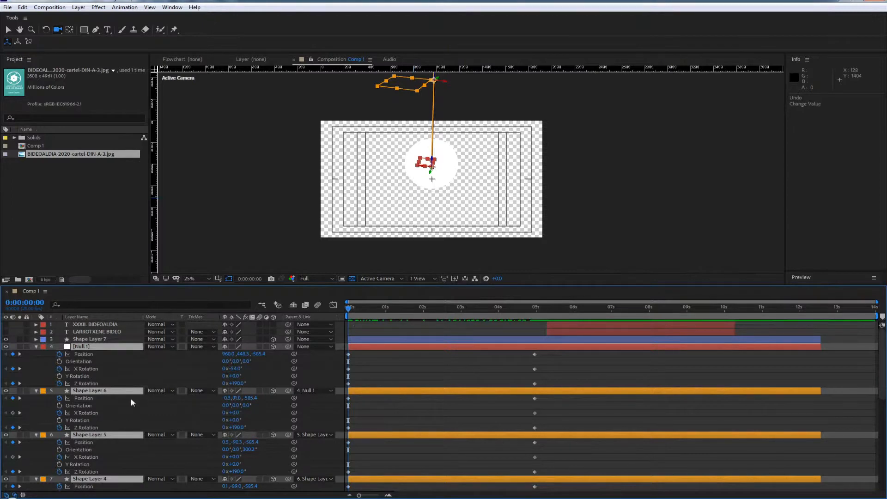
# Try shifting the Y Position of Null 1 alone, undo the change, and return to 0:00:00:00
pyautogui.scroll(-8, 91, 383)
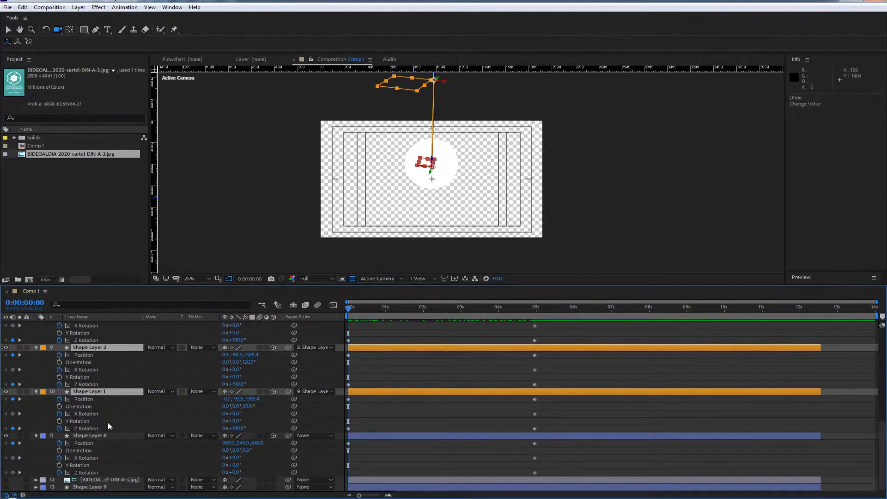
pyautogui.scroll(8, 112, 439)
pyautogui.click(380, 380)
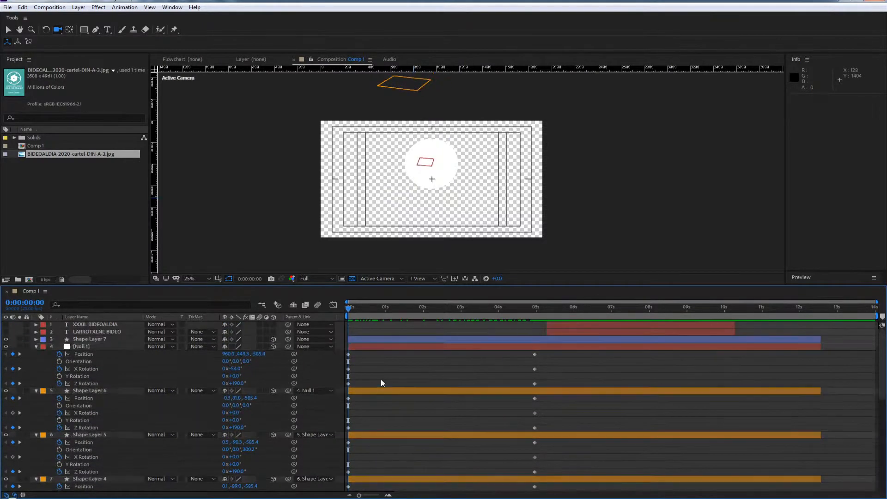
pyautogui.click(389, 347)
pyautogui.moveTo(243, 354); pyautogui.dragTo(286, 354)
pyautogui.hotkey('ctrl', 'z')
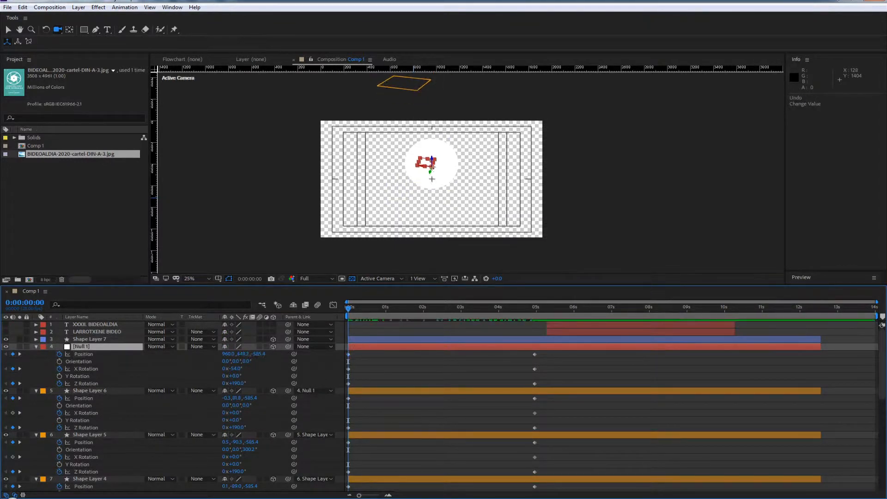
pyautogui.moveTo(361, 310); pyautogui.dragTo(329, 307)
# Select Null 1 together with Shape Layers 1 to 6 at 0:00:00:00
pyautogui.click(367, 392)
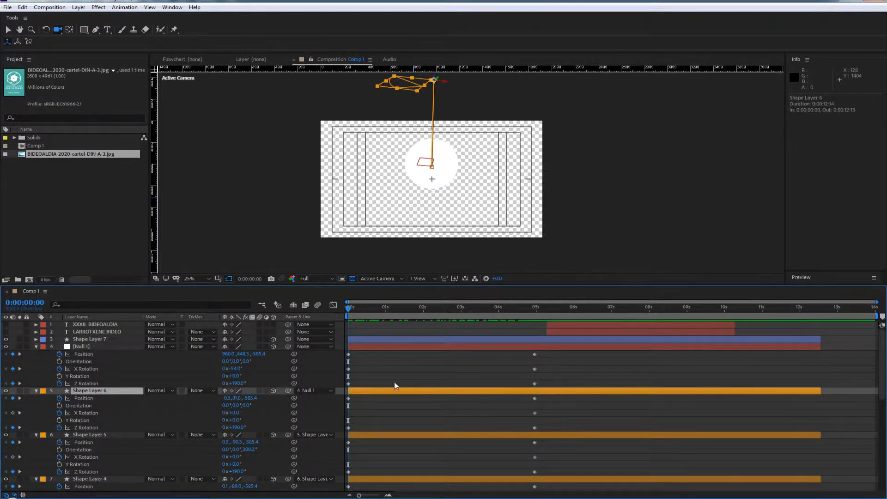
pyautogui.scroll(-5, 394, 381)
pyautogui.click(365, 459)
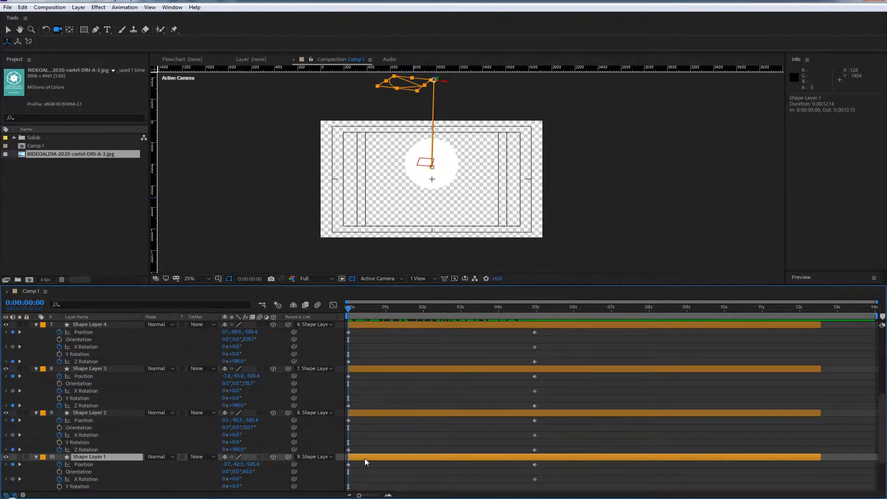
pyautogui.scroll(7, 367, 458)
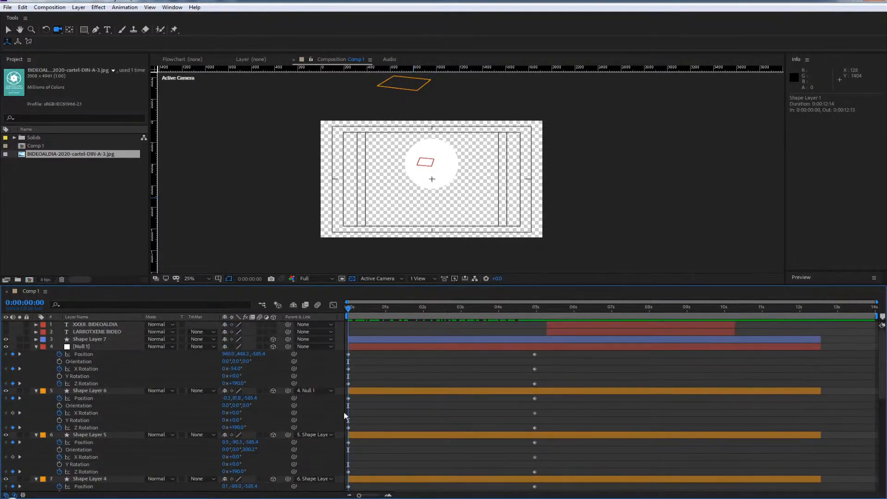
pyautogui.scroll(-5, 367, 374)
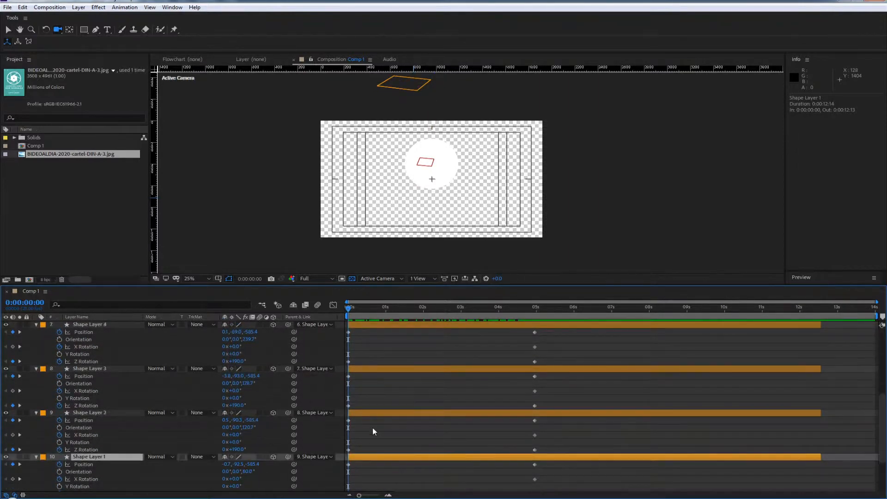
pyautogui.scroll(6, 375, 442)
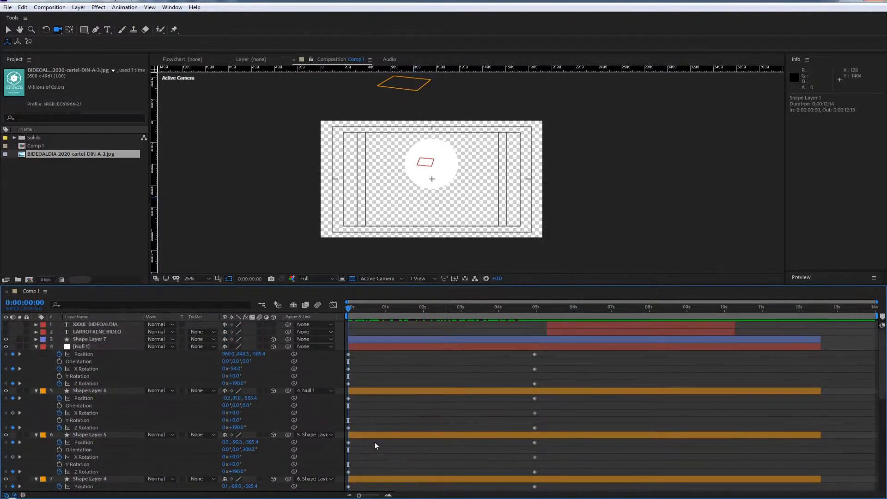
pyautogui.keyDown('shift'); pyautogui.click(360, 345); pyautogui.keyUp('shift')
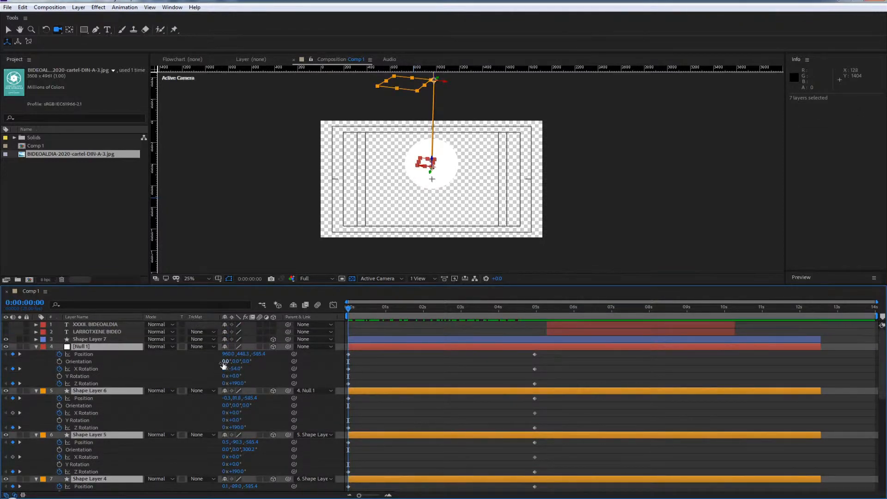
# Try a large Y Position offset on the seven selected layers and undo it
pyautogui.moveTo(243, 354); pyautogui.dragTo(383, 342)
pyautogui.moveTo(373, 343); pyautogui.dragTo(377, 363)
pyautogui.hotkey('ctrl', 'z')
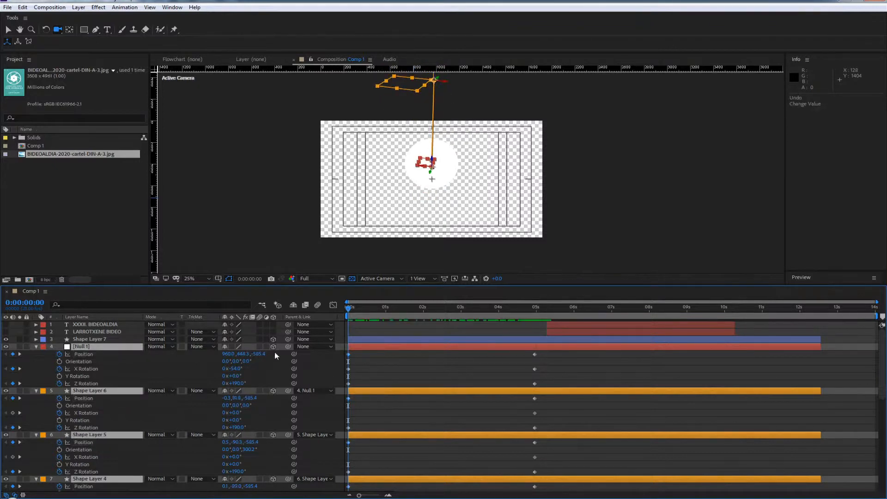
# Set the selected layers' starting Z Position to -71.7 and X Rotation to -17.9° on Null 1 and 36.1° on the shape layers
pyautogui.moveTo(263, 355); pyautogui.dragTo(283, 358)
pyautogui.scroll(2, 474, 170)
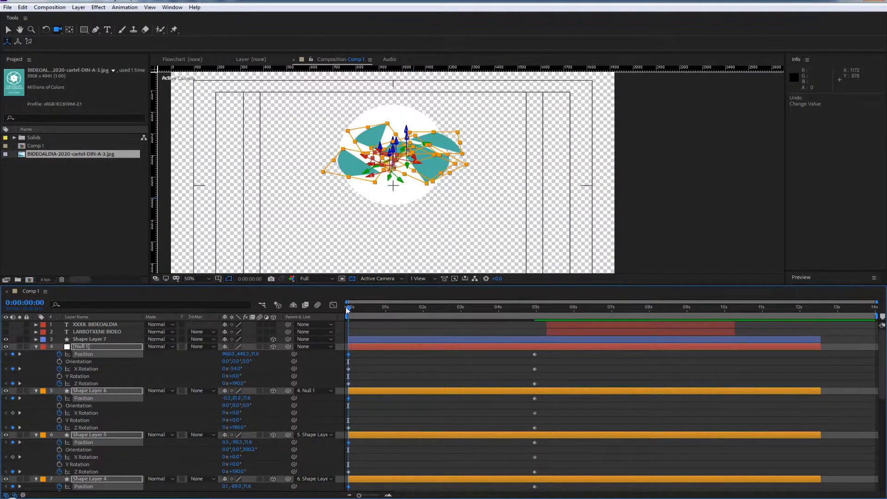
pyautogui.moveTo(348, 308); pyautogui.dragTo(314, 327)
pyautogui.moveTo(255, 355); pyautogui.dragTo(85, 410)
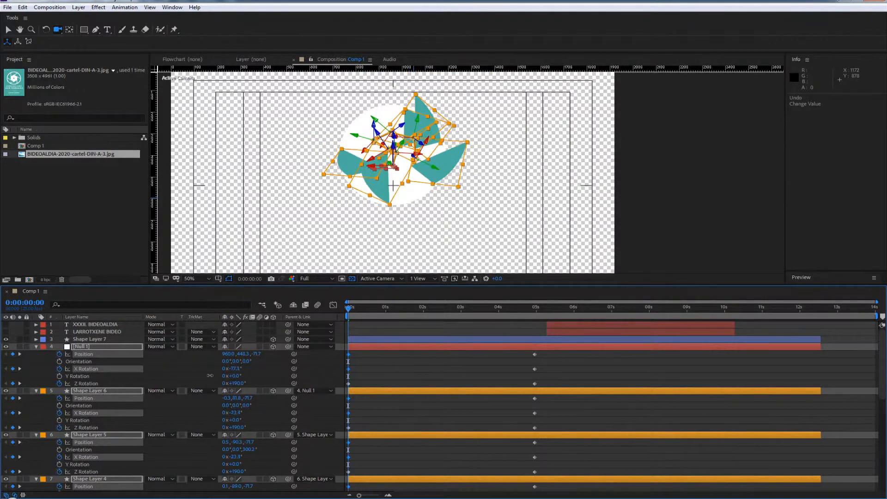
pyautogui.moveTo(210, 375); pyautogui.dragTo(372, 344)
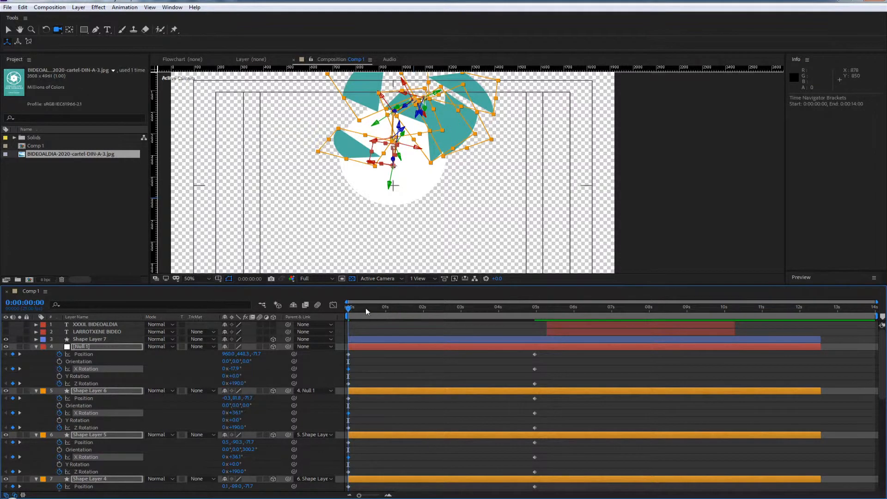
pyautogui.moveTo(366, 308); pyautogui.dragTo(258, 317)
# Refine the starting pose with Null 1 at Position 960, 419.1, -154.1 and X Rotation -20.3°, and the shape layers' X Rotation at 33.7°
pyautogui.moveTo(241, 356); pyautogui.dragTo(32, 424)
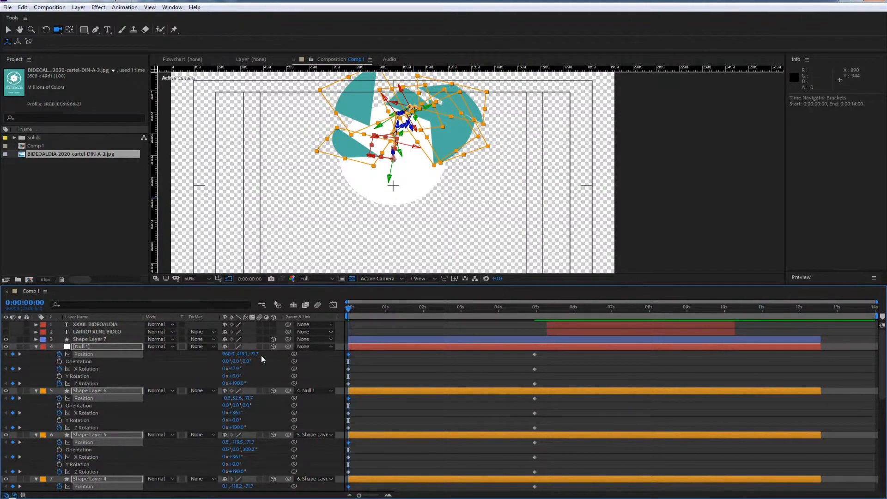
pyautogui.moveTo(252, 352); pyautogui.dragTo(171, 386)
pyautogui.moveTo(232, 368); pyautogui.dragTo(242, 389)
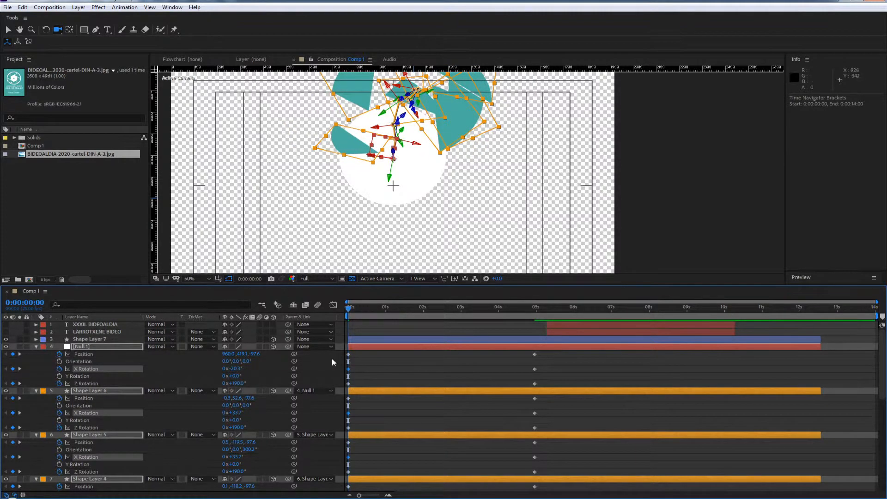
pyautogui.moveTo(255, 354); pyautogui.dragTo(210, 425)
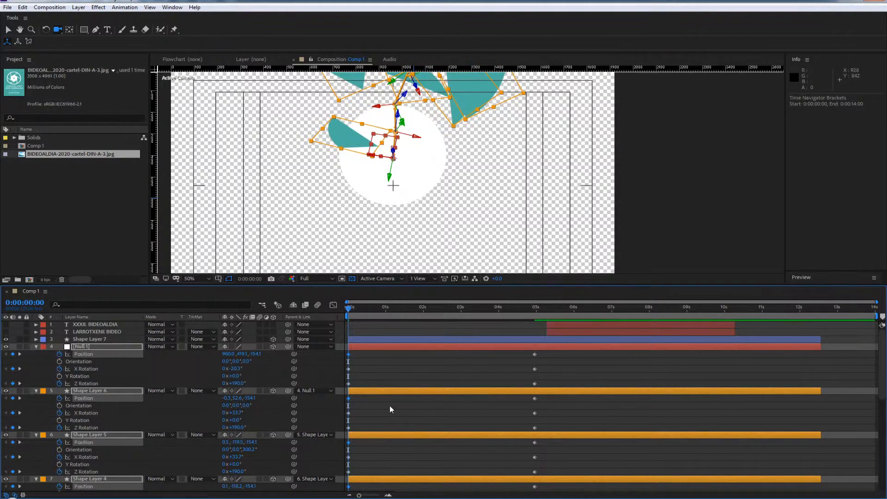